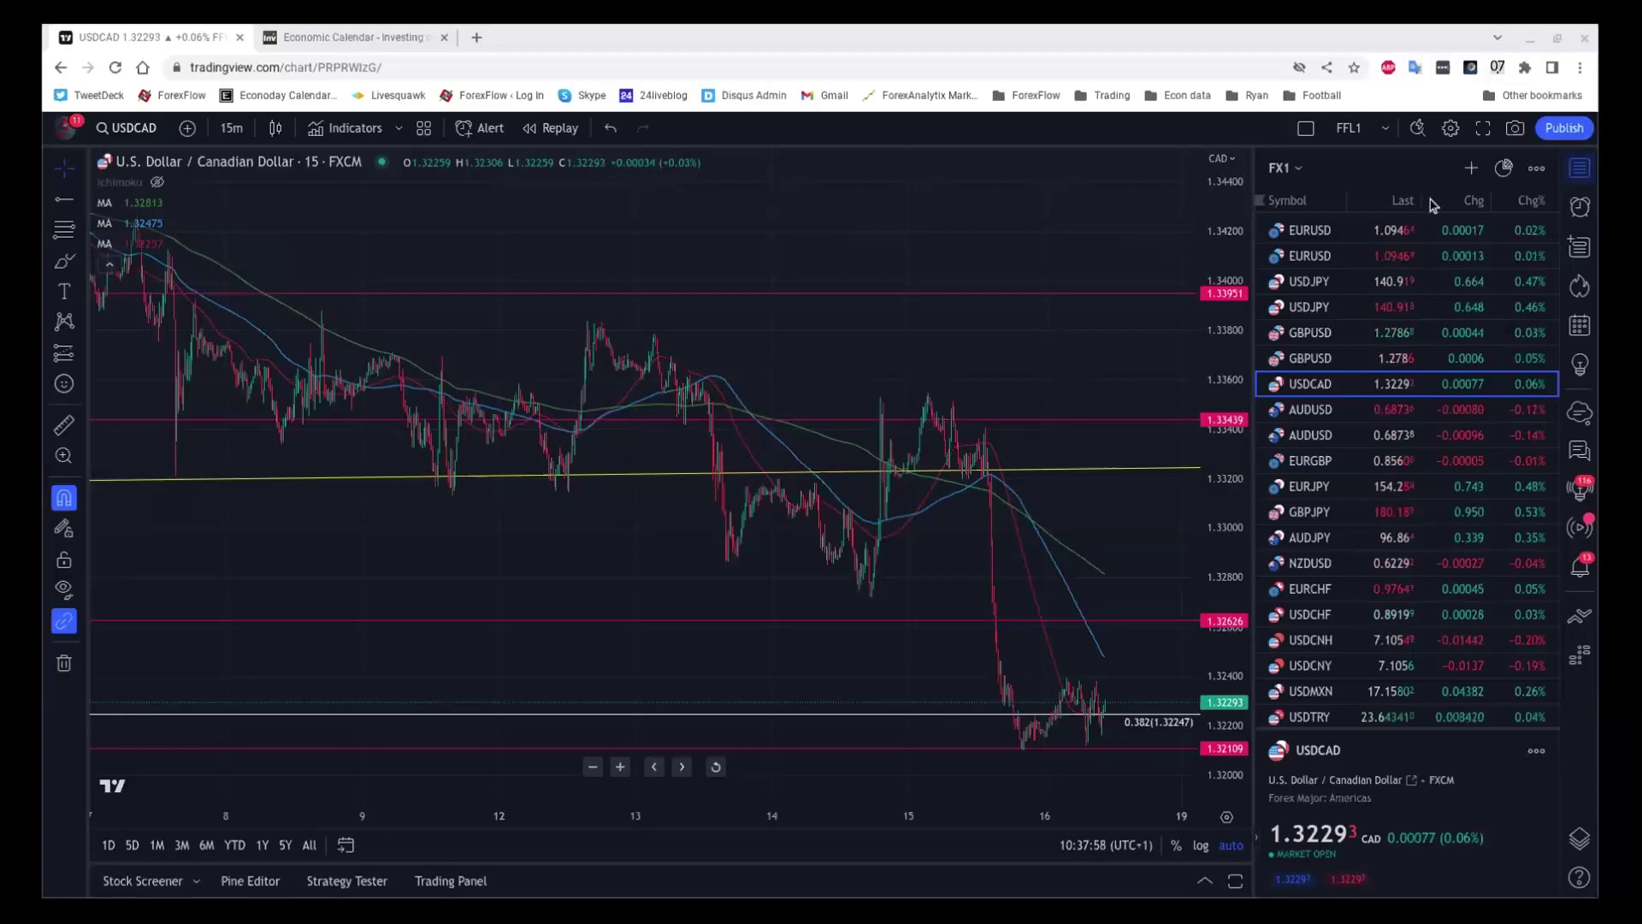
- Load the USDJPY 15-minute chart from the watchlist in place of USDCAD
click(1334, 281)
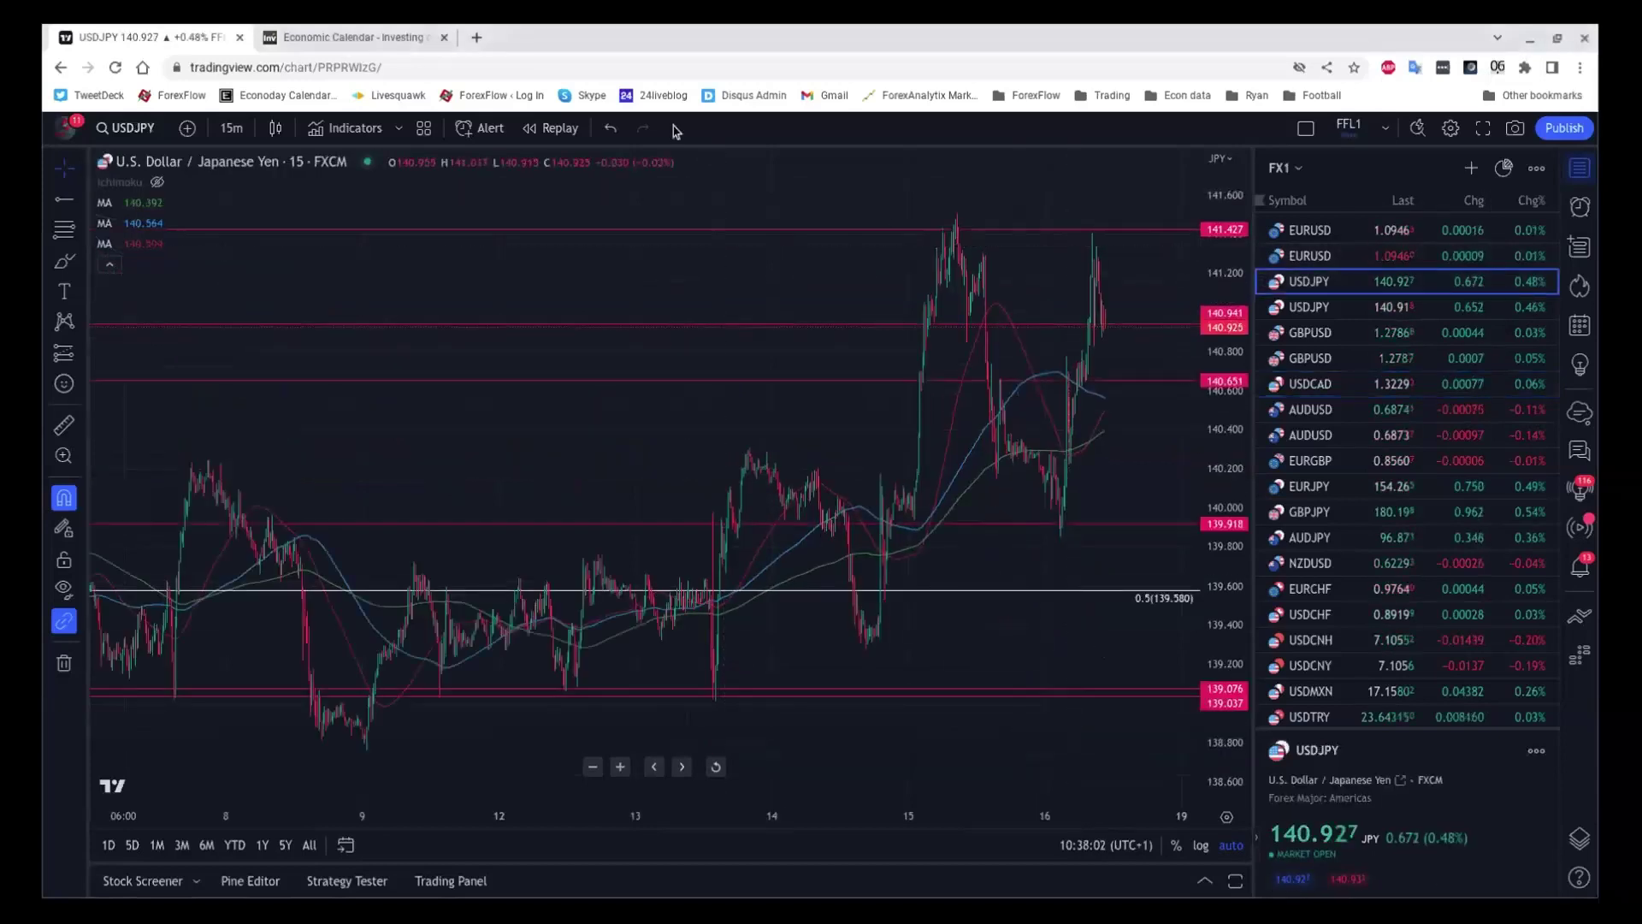
- Zoom the USDJPY 15-minute chart out to cover 2 to 16 June
scroll(658, 175, down, 5)
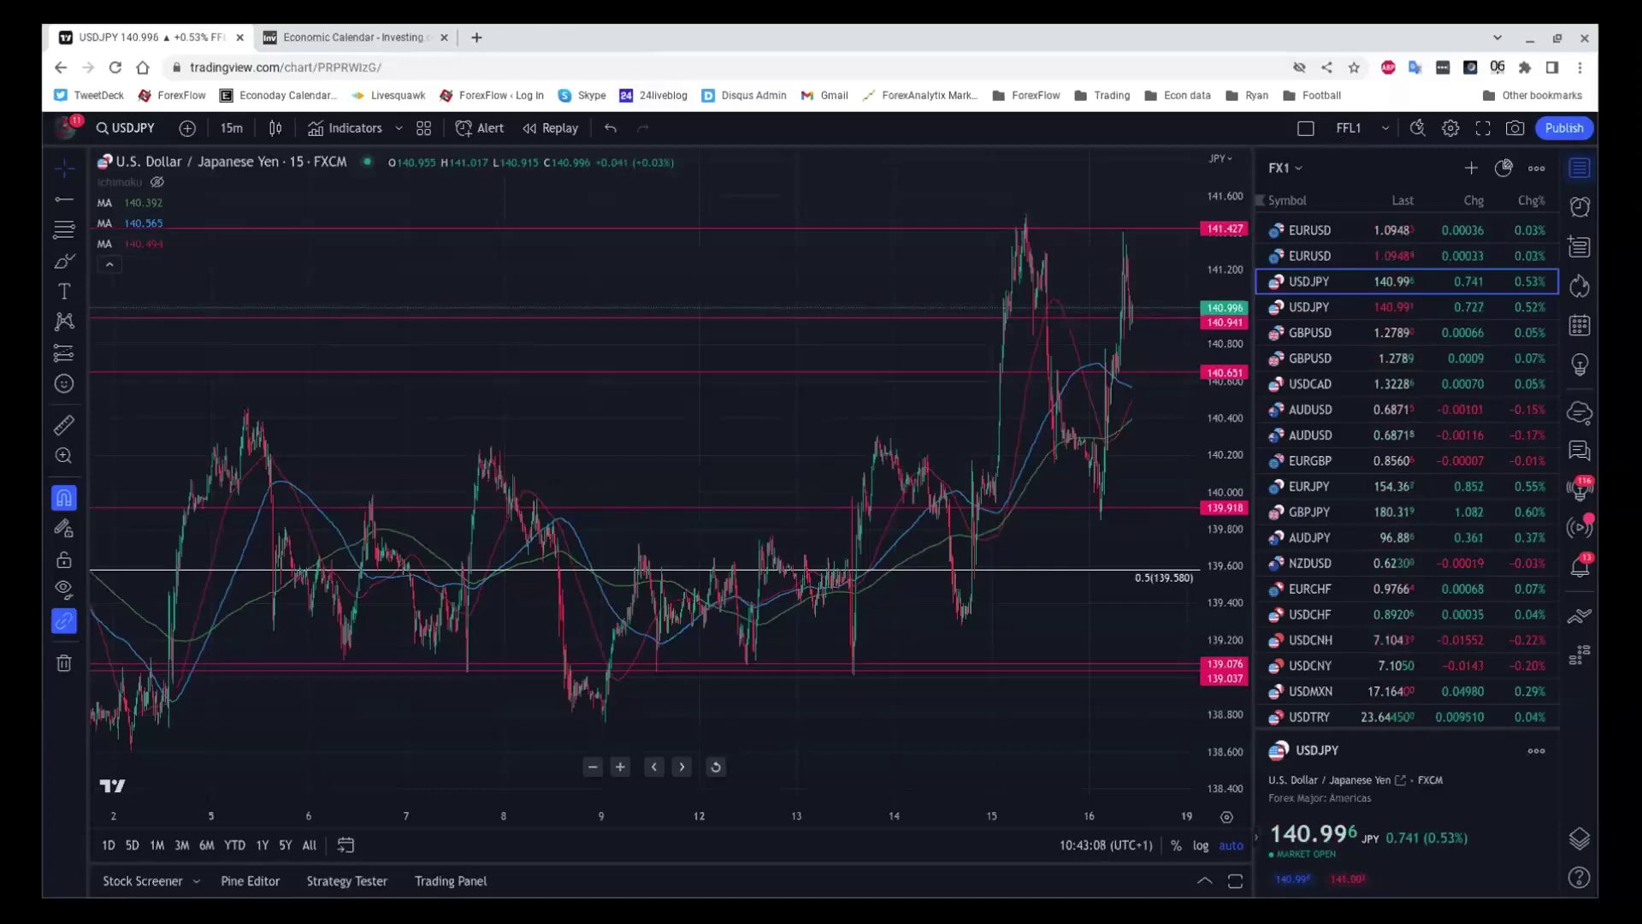
- Open Investing.com's Economic Calendar and review the US Retail Sales and Philly Fed figures
click(329, 36)
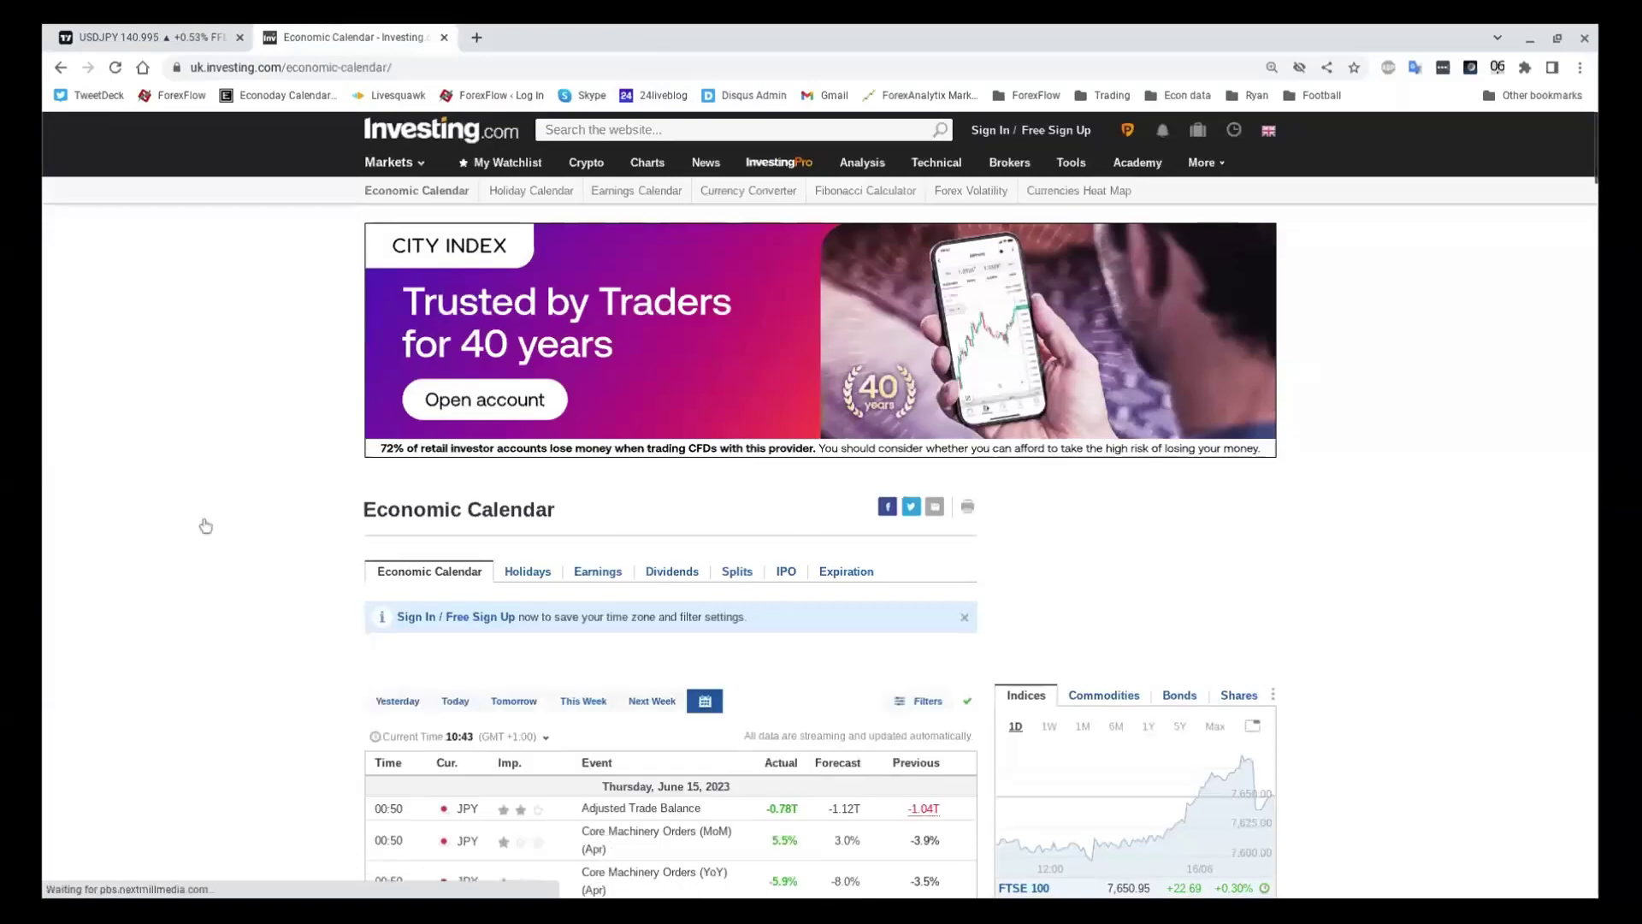
scroll(229, 474, down, 6)
scroll(248, 486, down, 3)
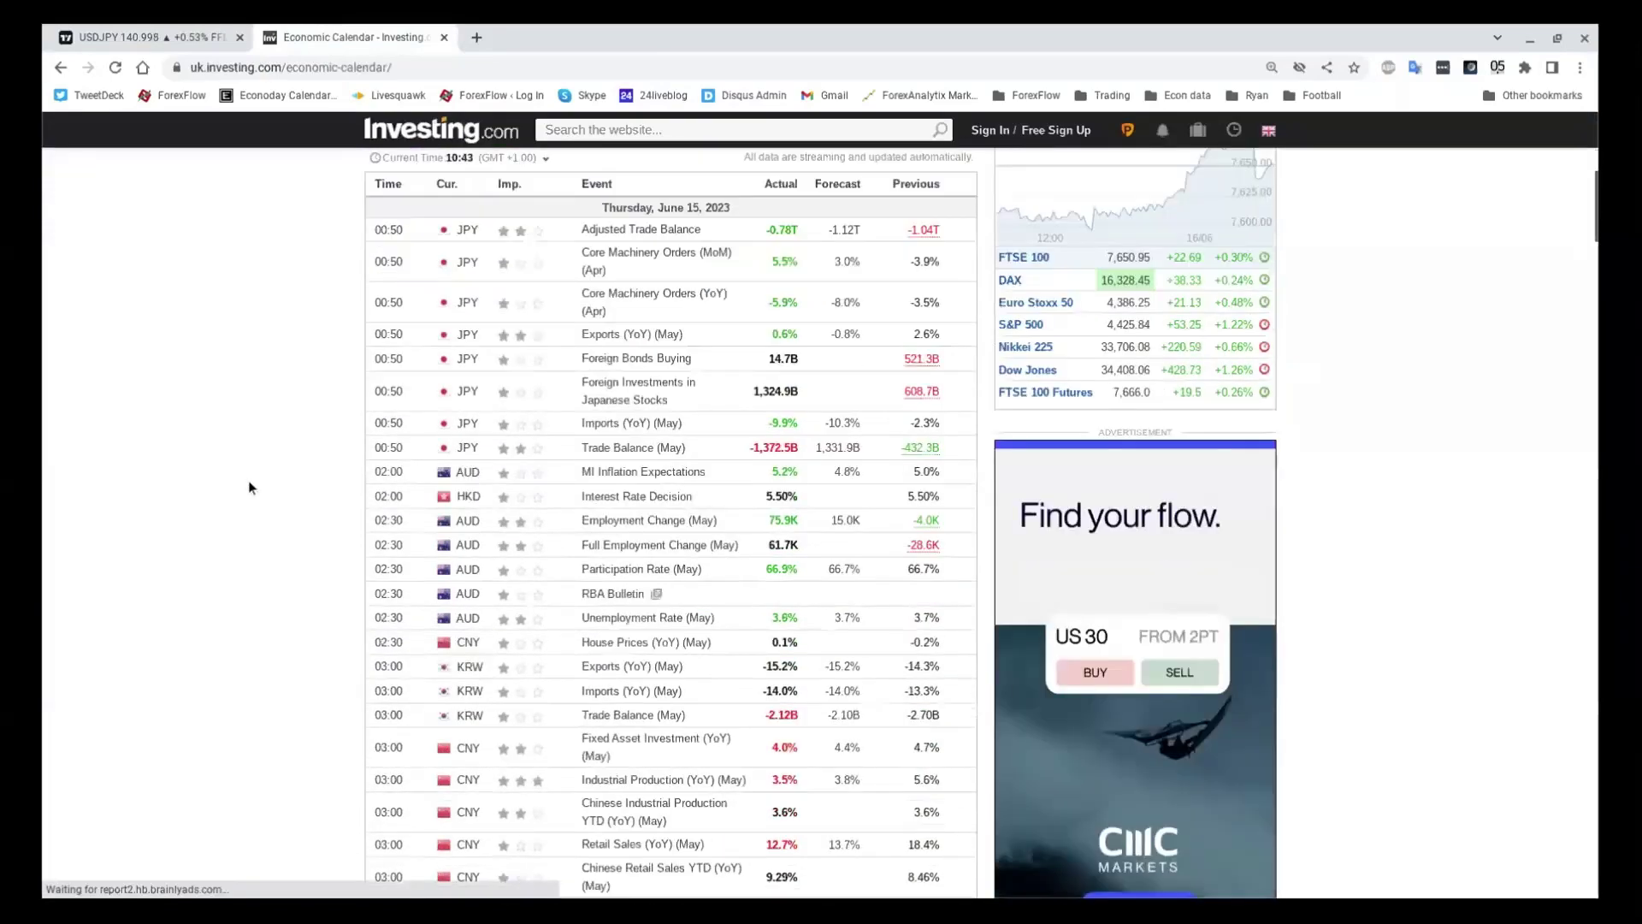
scroll(248, 486, down, 2)
scroll(248, 480, down, 8)
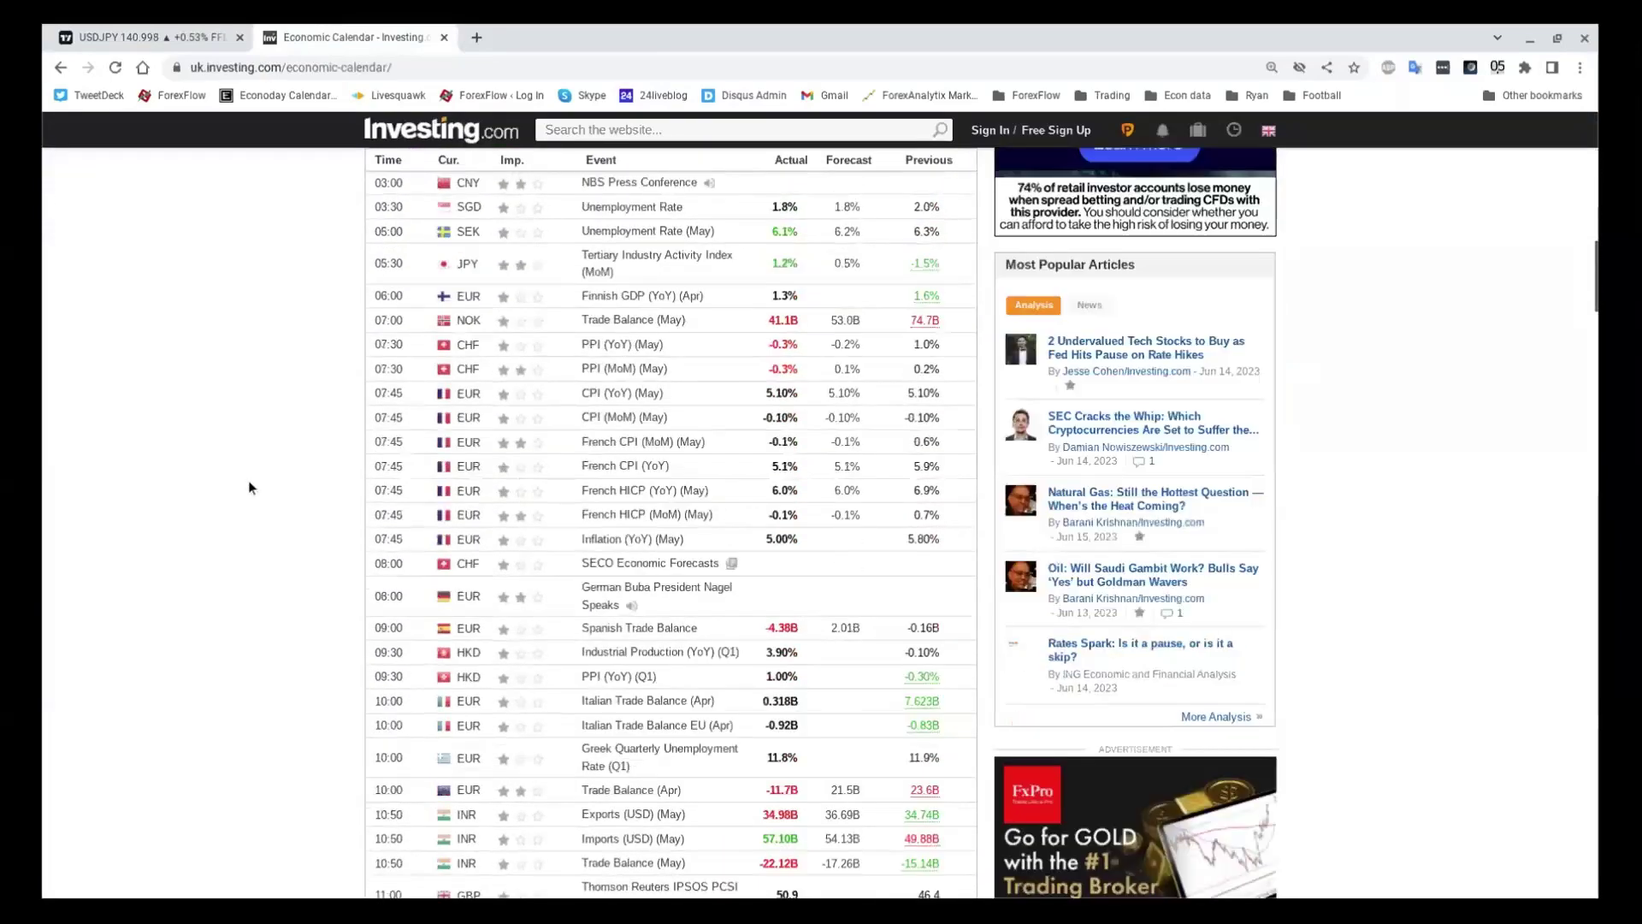
scroll(243, 479, down, 3)
scroll(253, 468, down, 4)
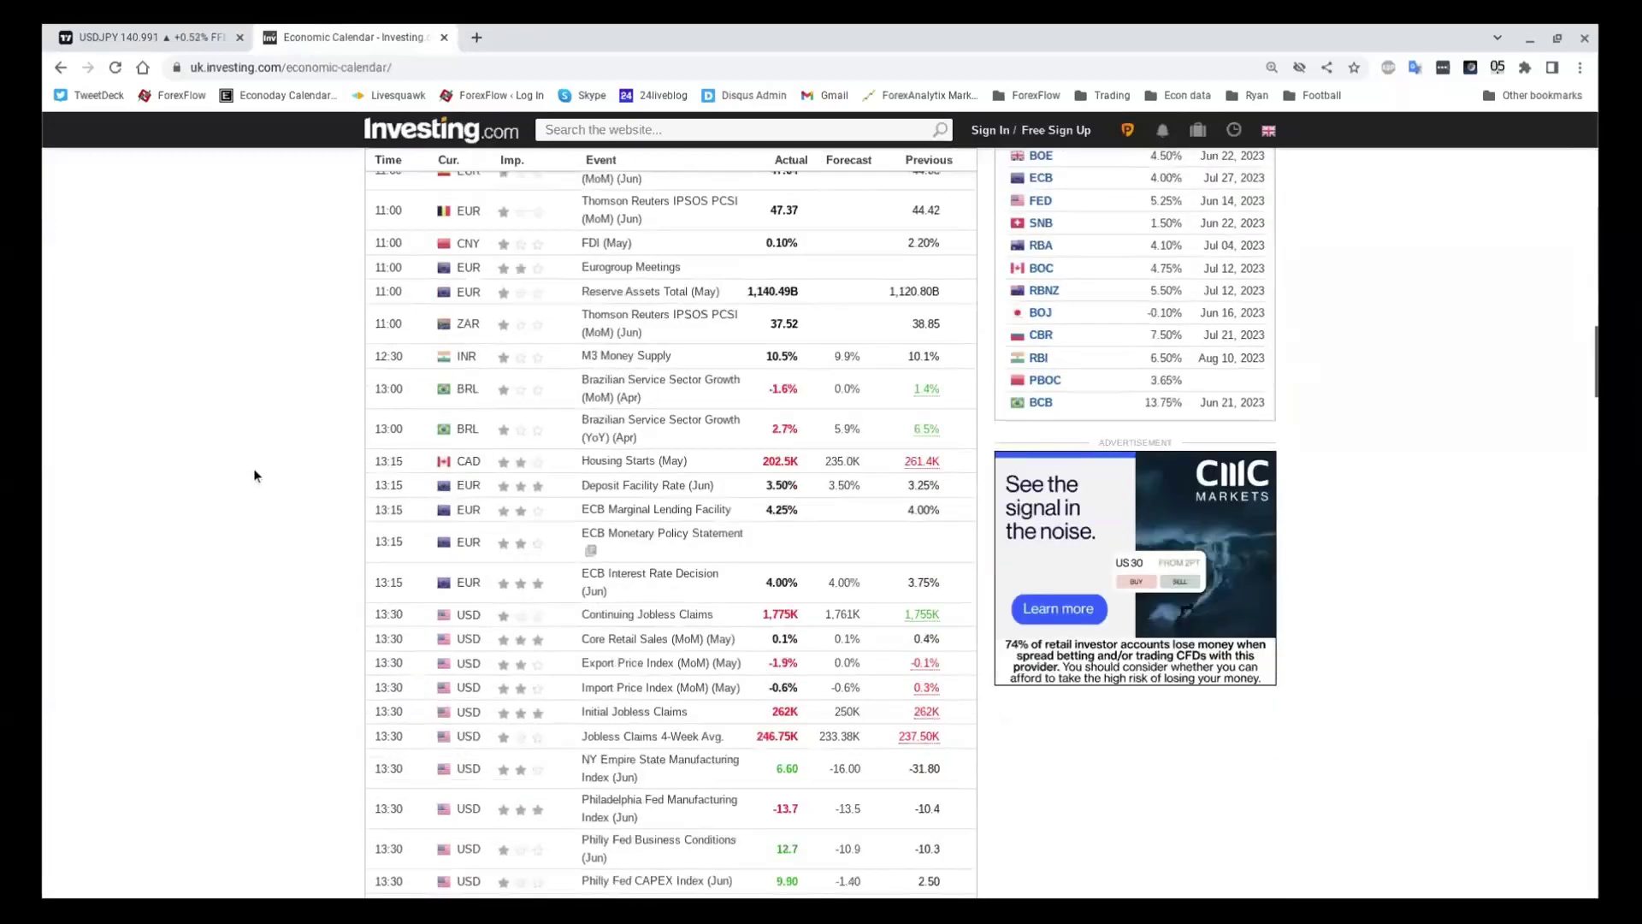
scroll(246, 492, down, 2)
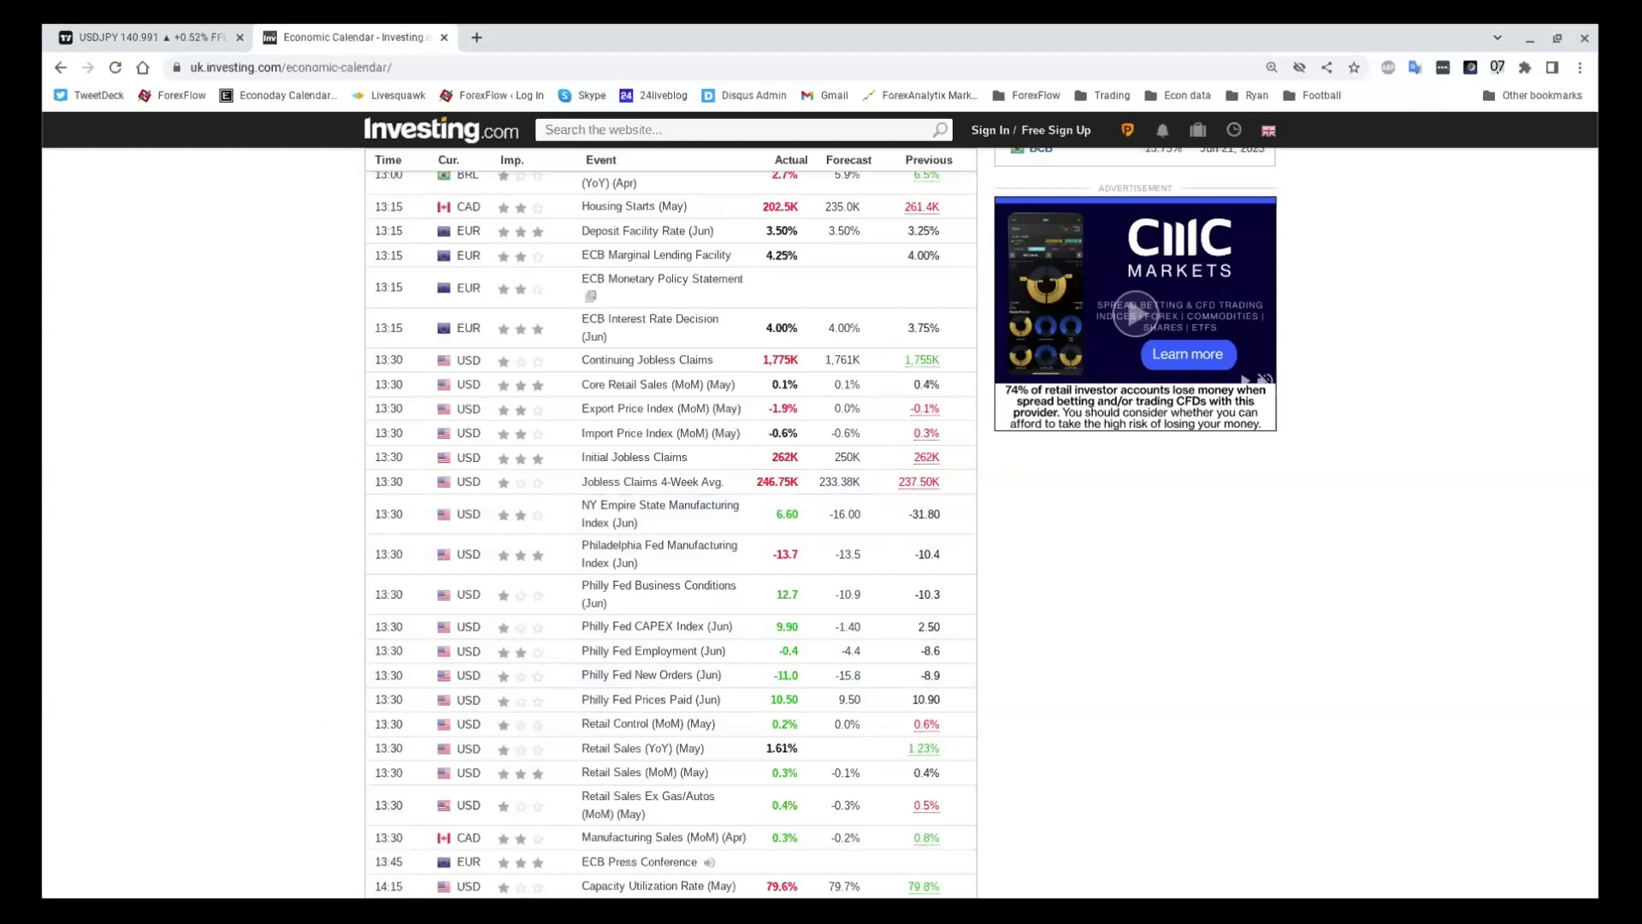
scroll(321, 716, down, 1)
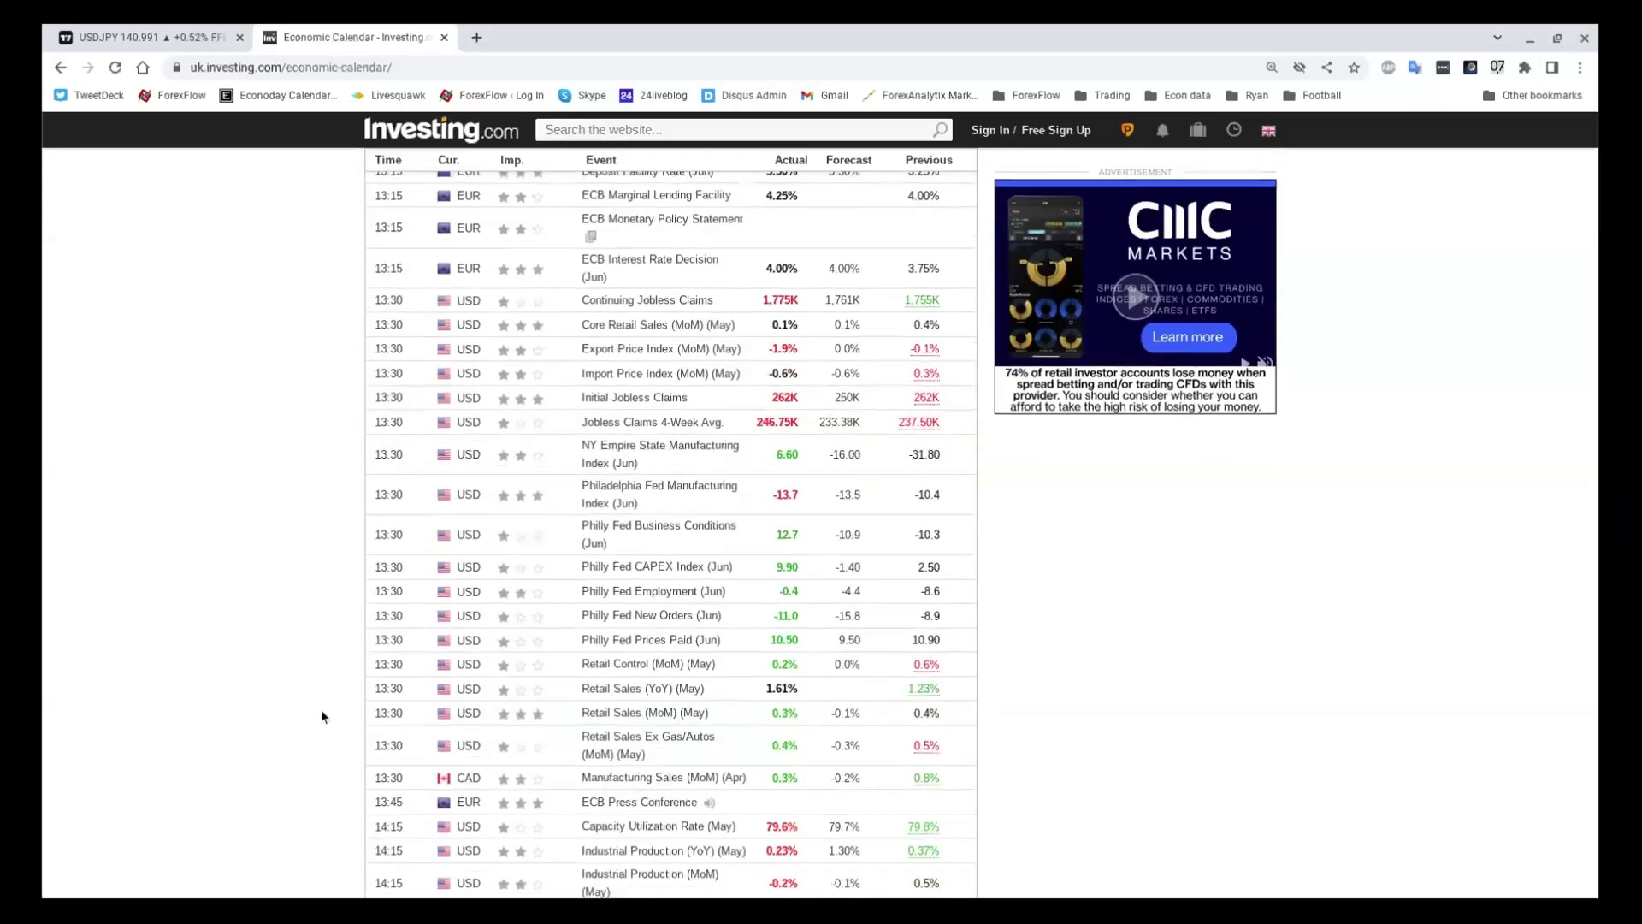
scroll(322, 715, down, 1)
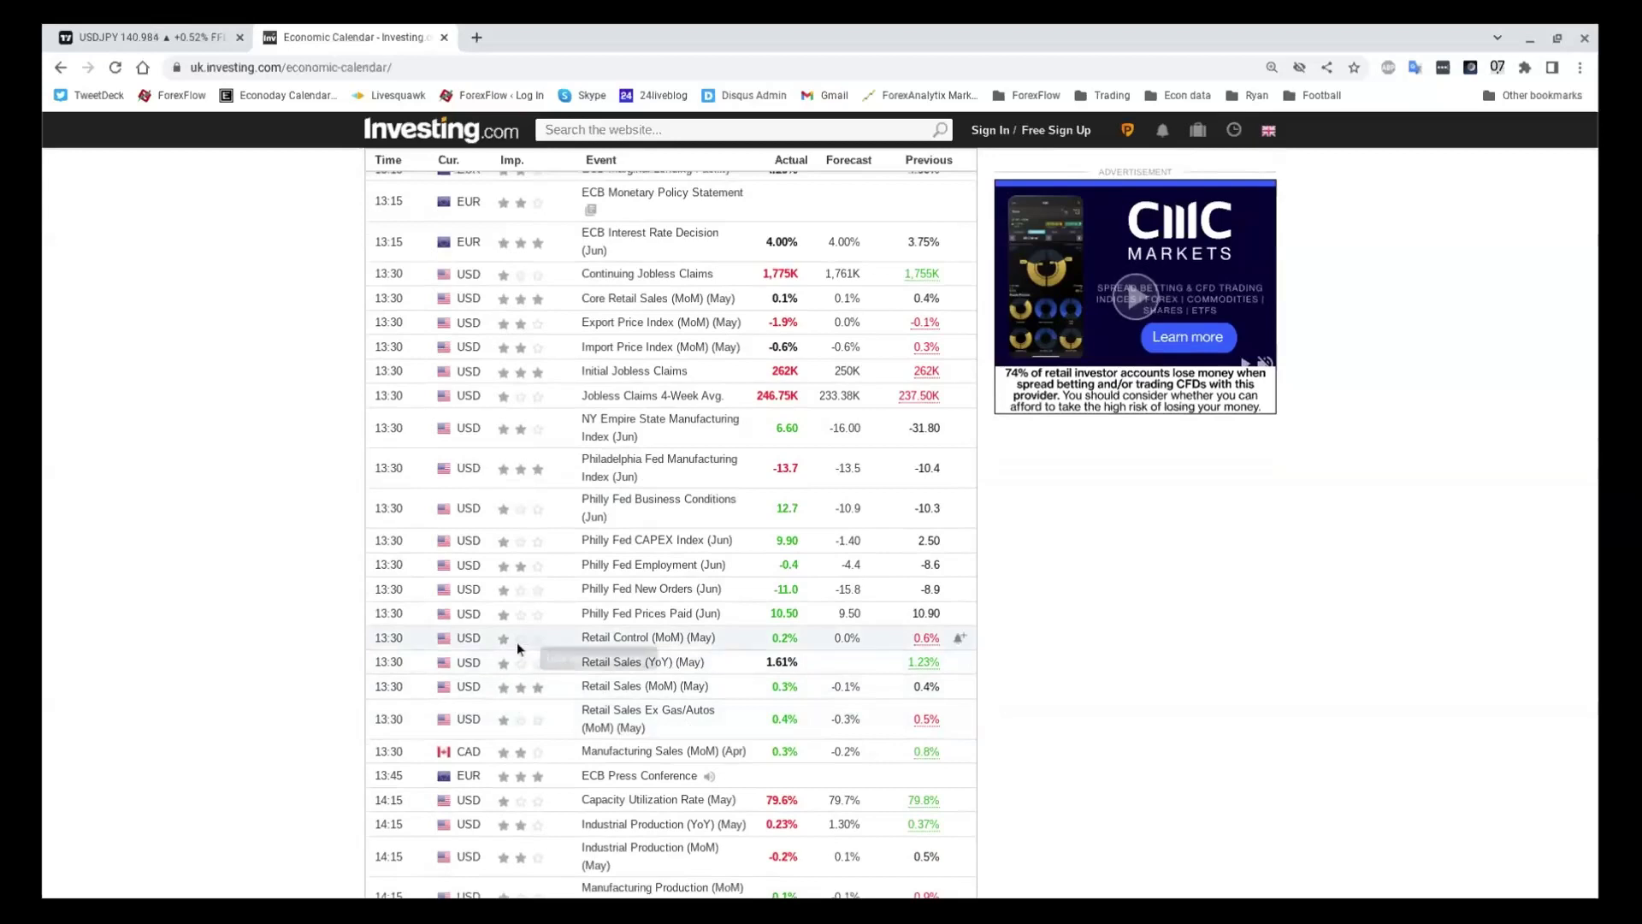
scroll(519, 641, down, 1)
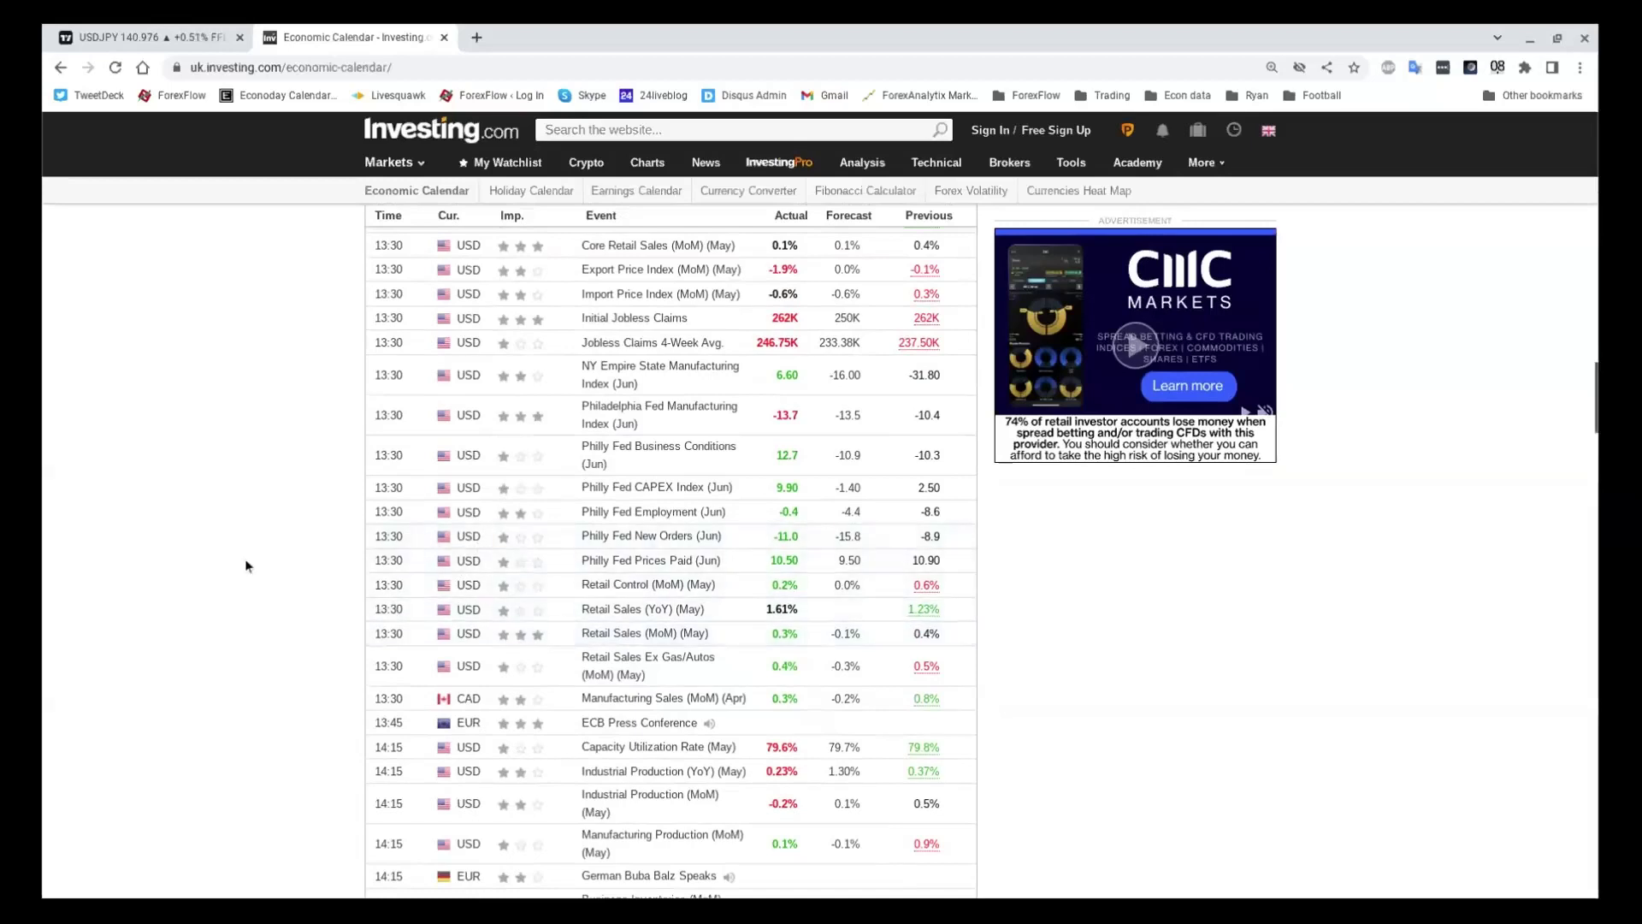
scroll(245, 558, up, 1)
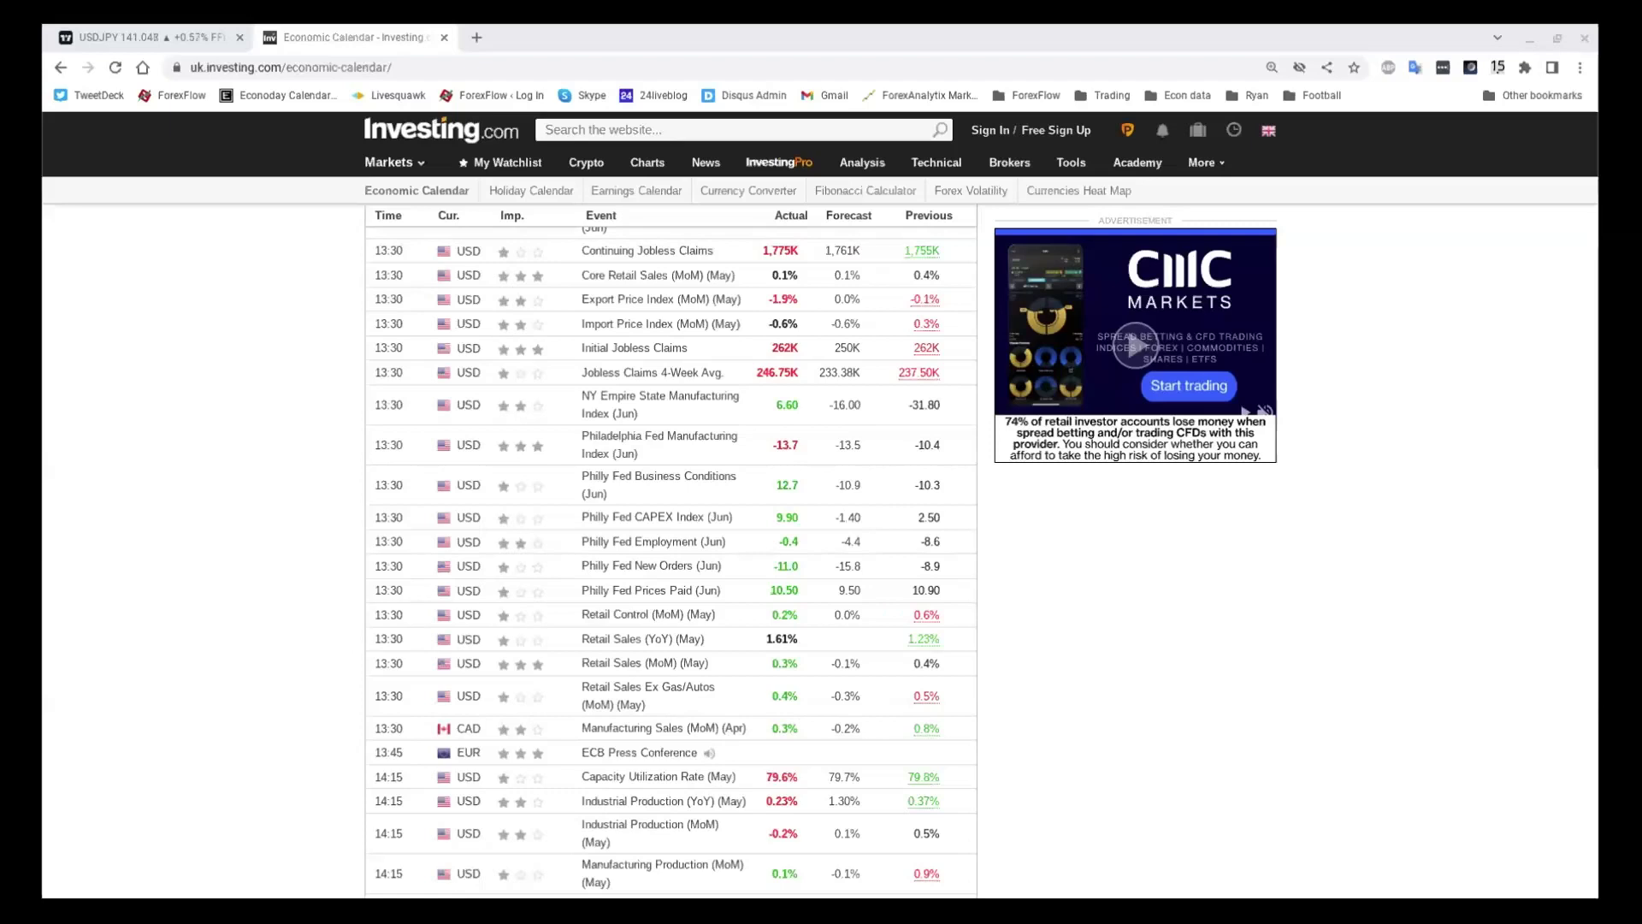
- Return to TradingView and load EURUSD from the top of the FX1 watchlist
click(137, 37)
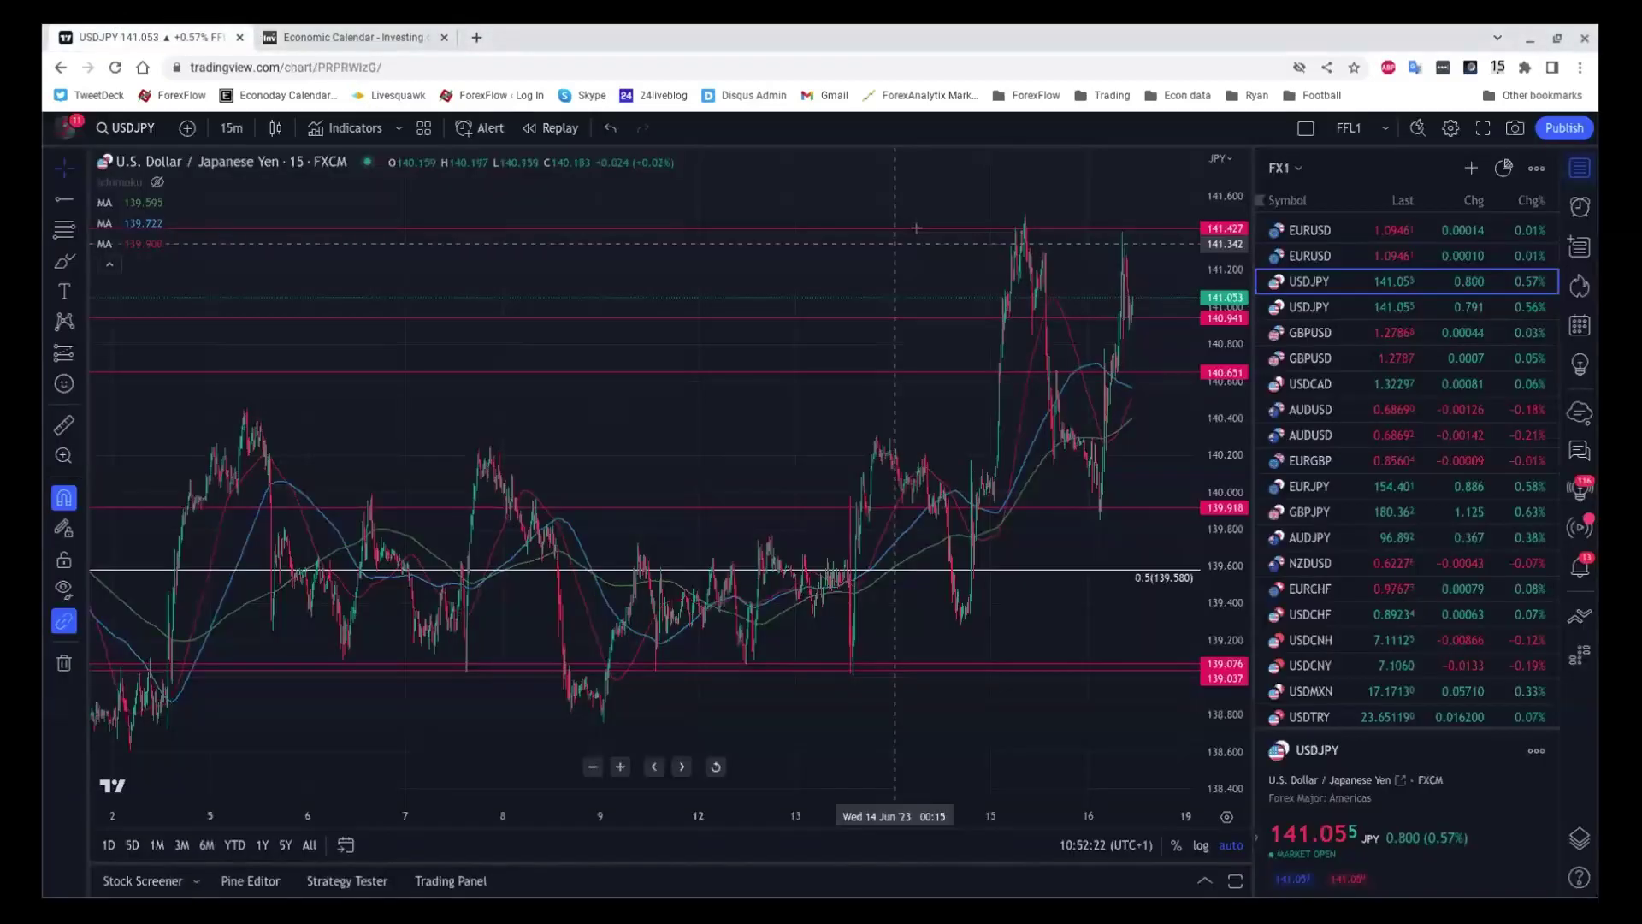
click(1321, 228)
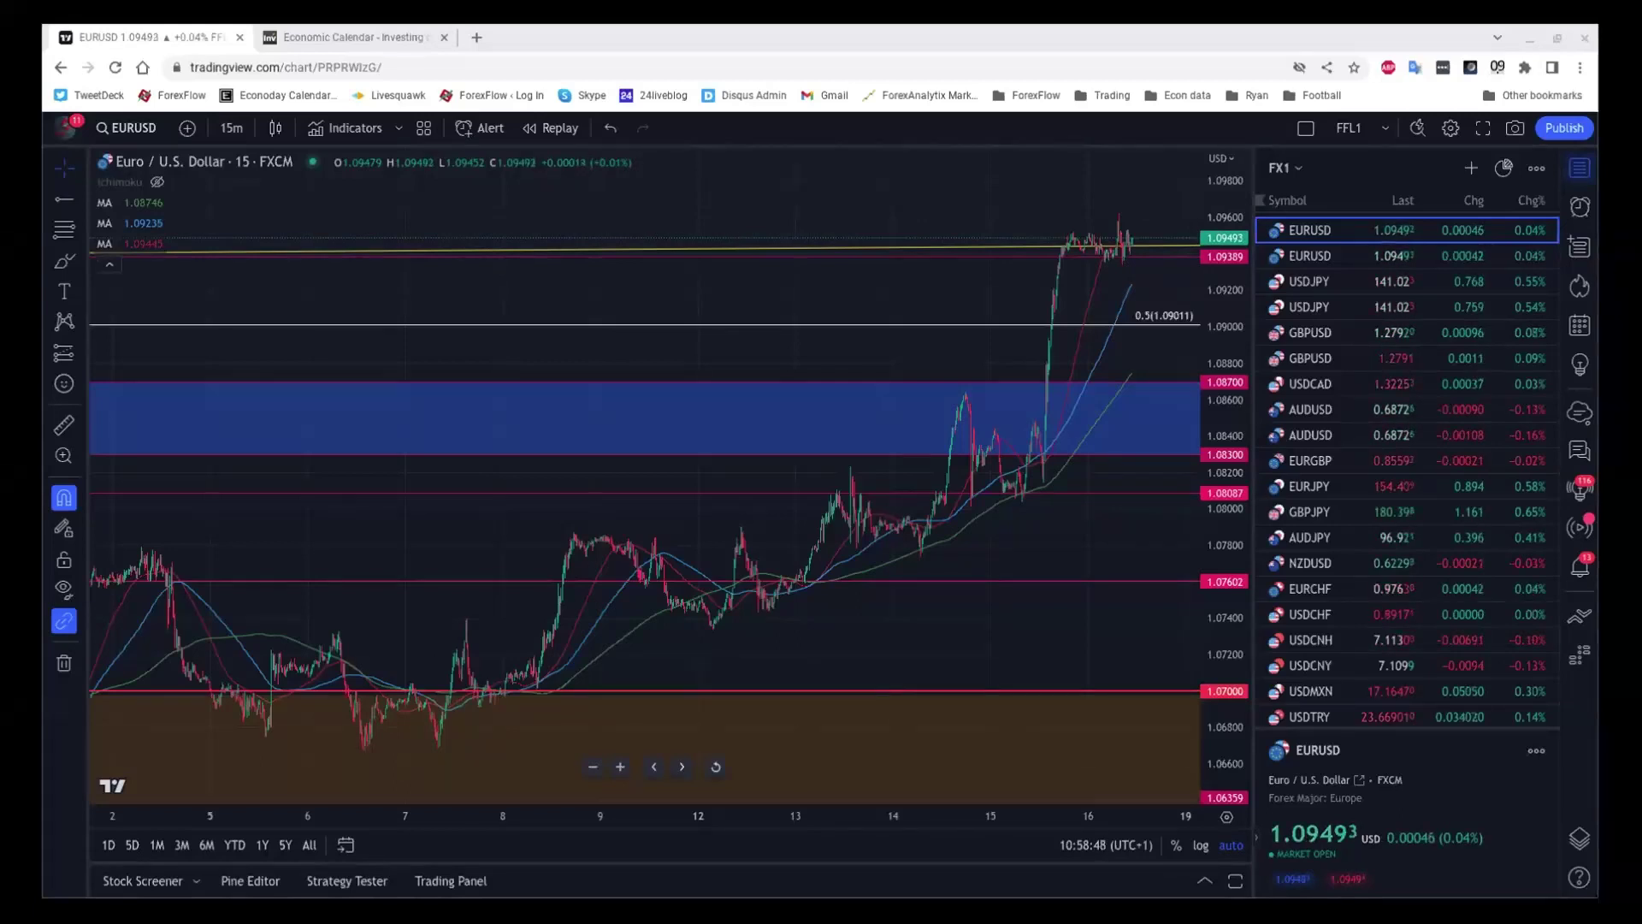
- Switch EURUSD to the 4-hour timeframe and review its levels, zones and fibs
click(208, 128)
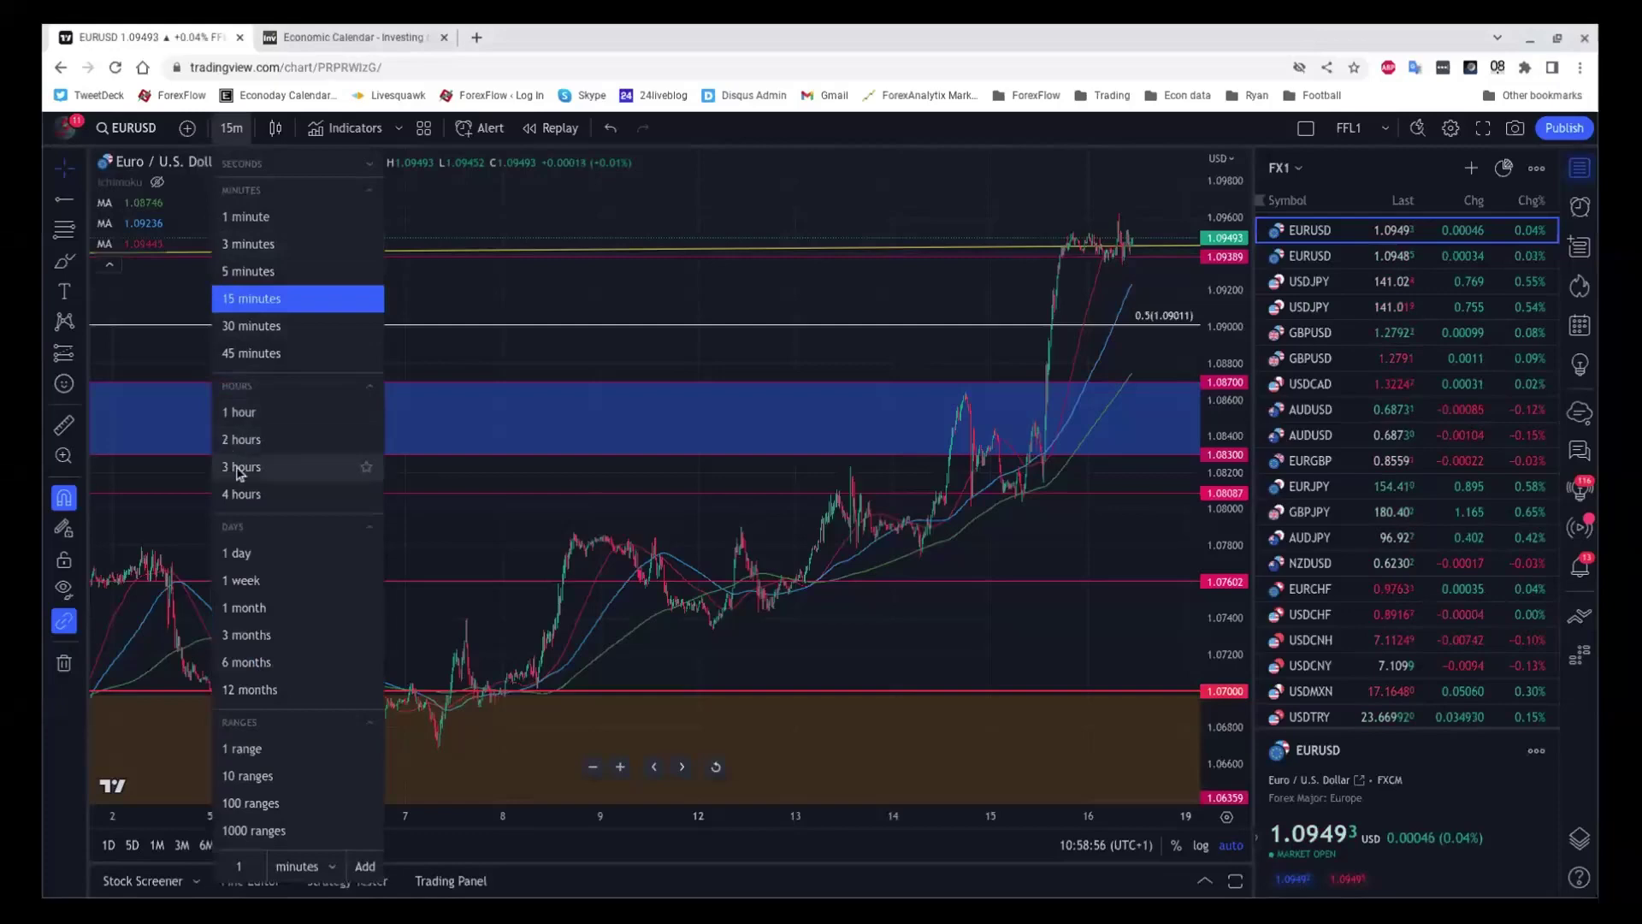
click(237, 494)
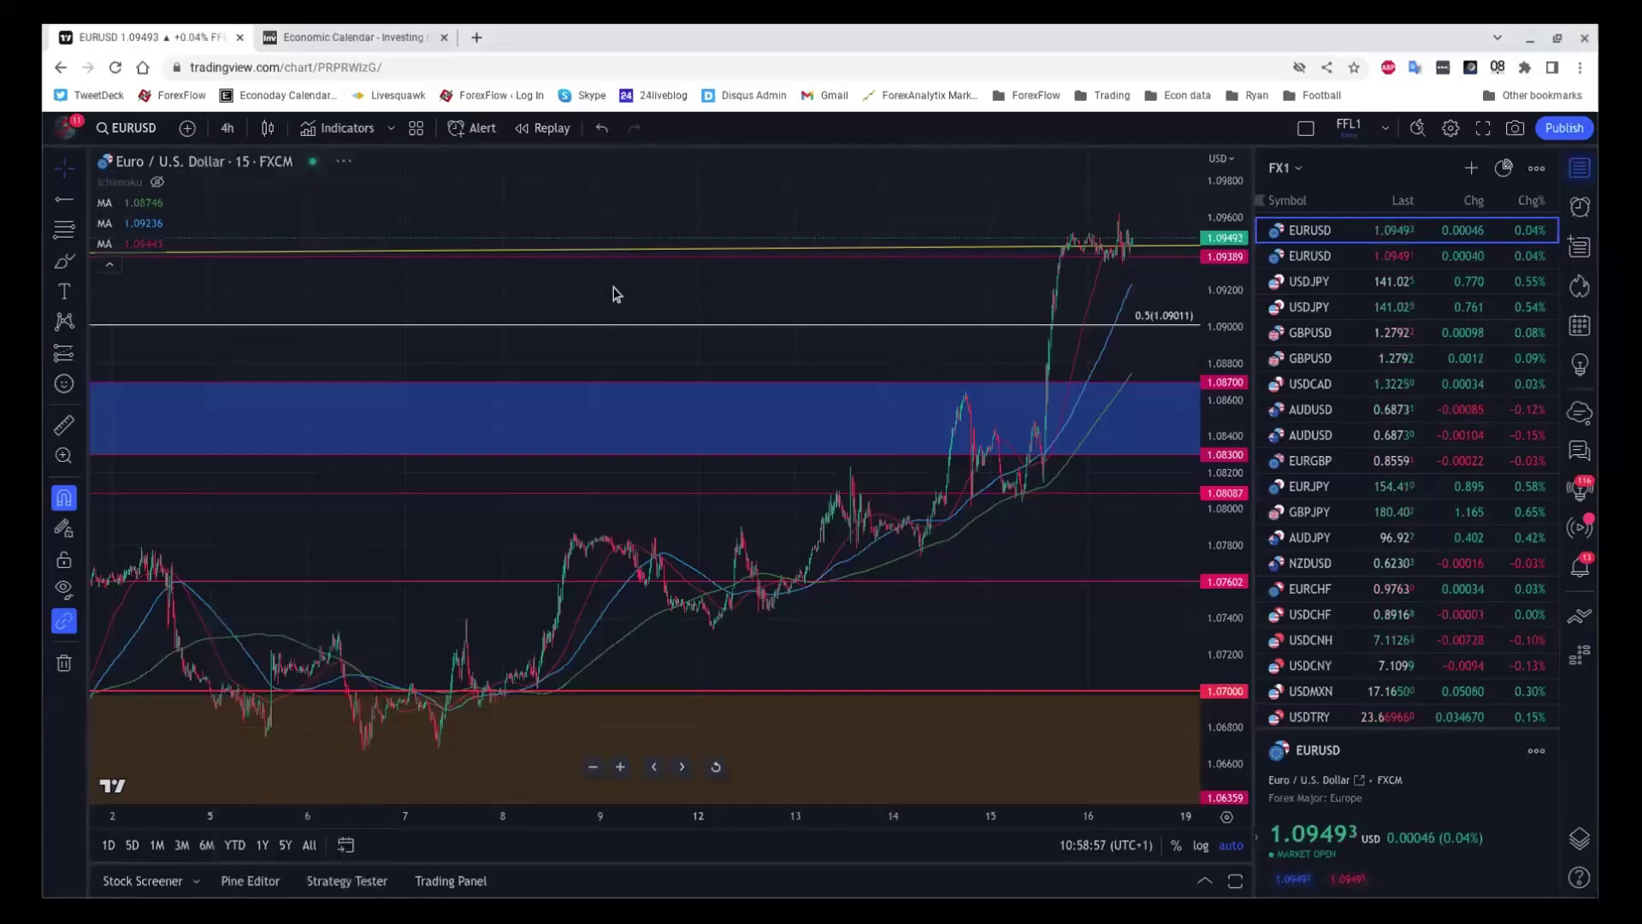
scroll(727, 252, up, 6)
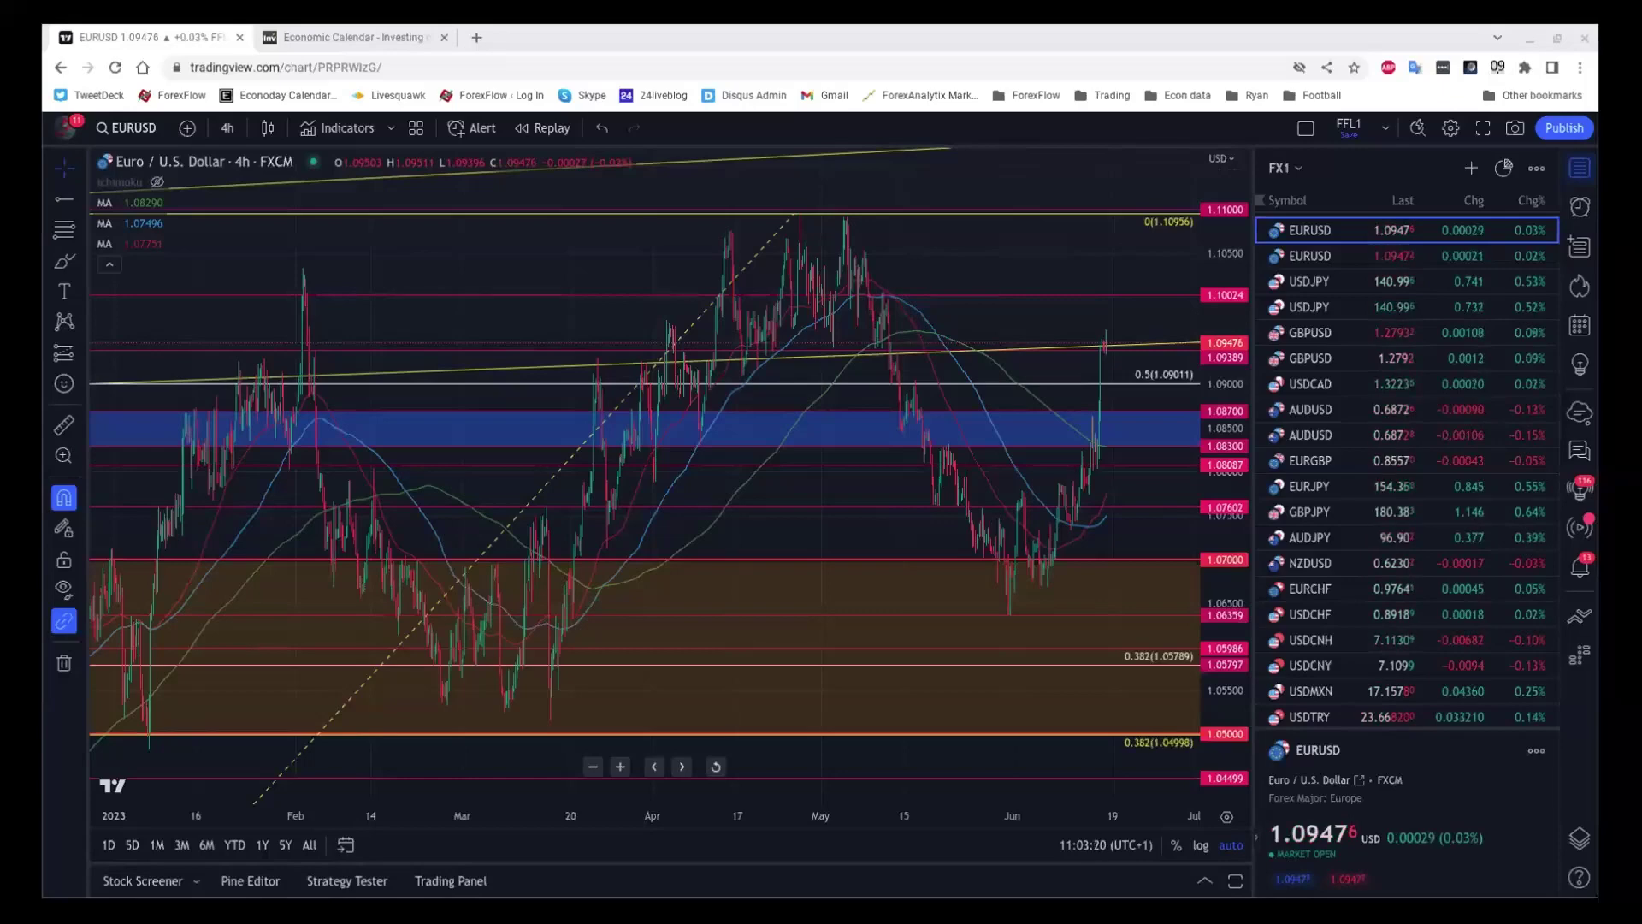
scroll(916, 291, down, 3)
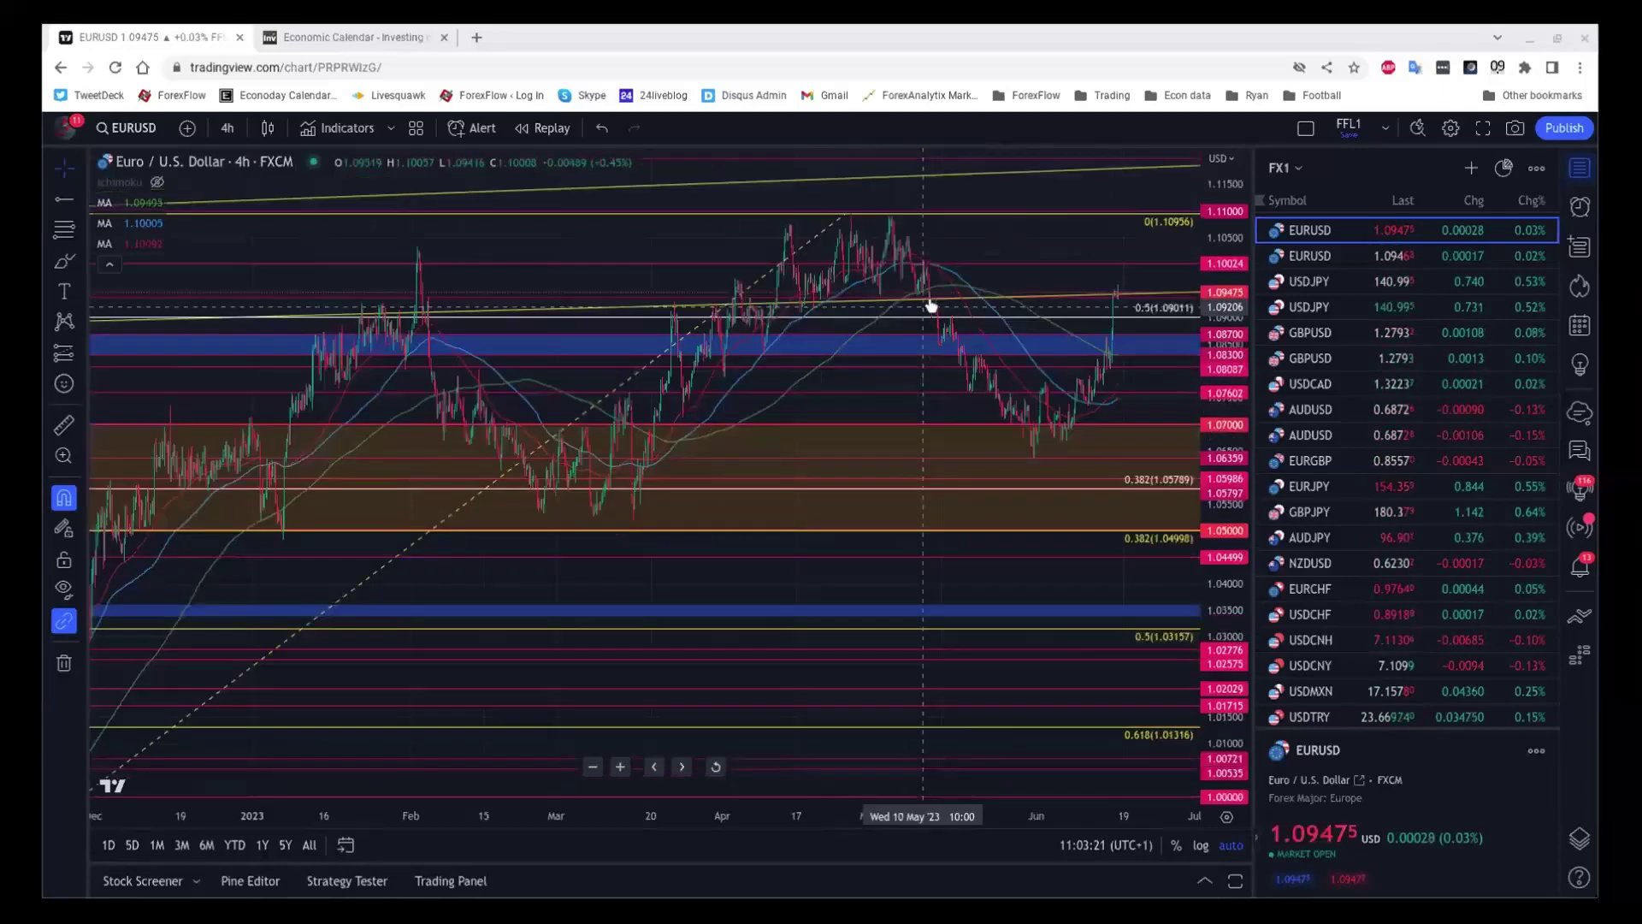
- Switch the EURUSD chart from 4h to the daily timeframe and review it
click(228, 128)
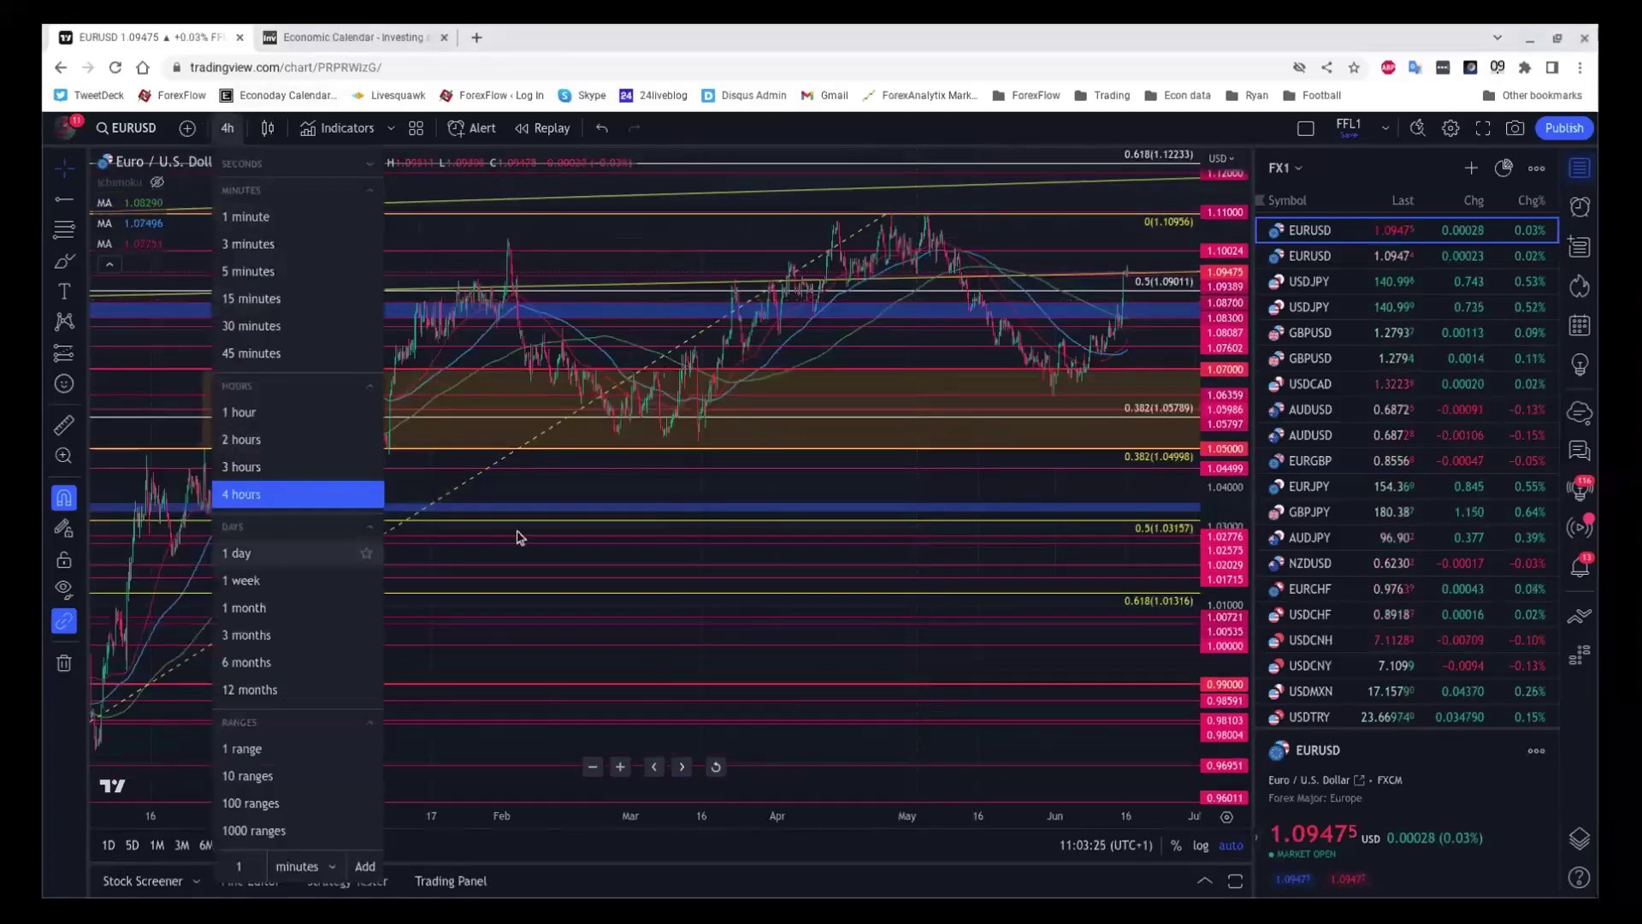
click(236, 552)
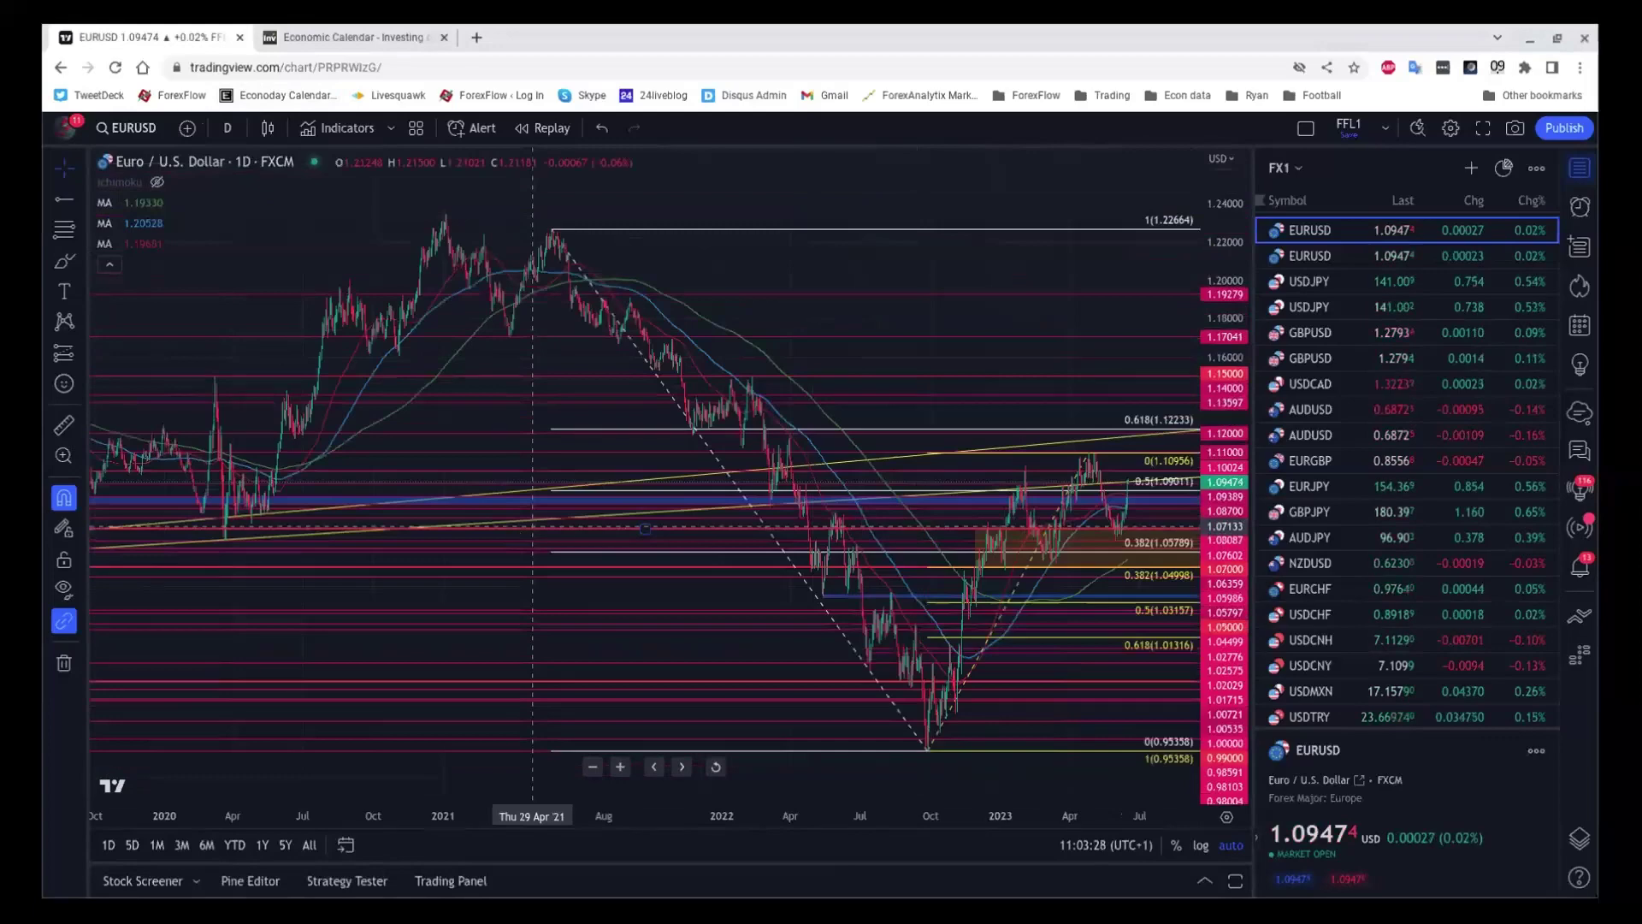
scroll(645, 574, up, 1)
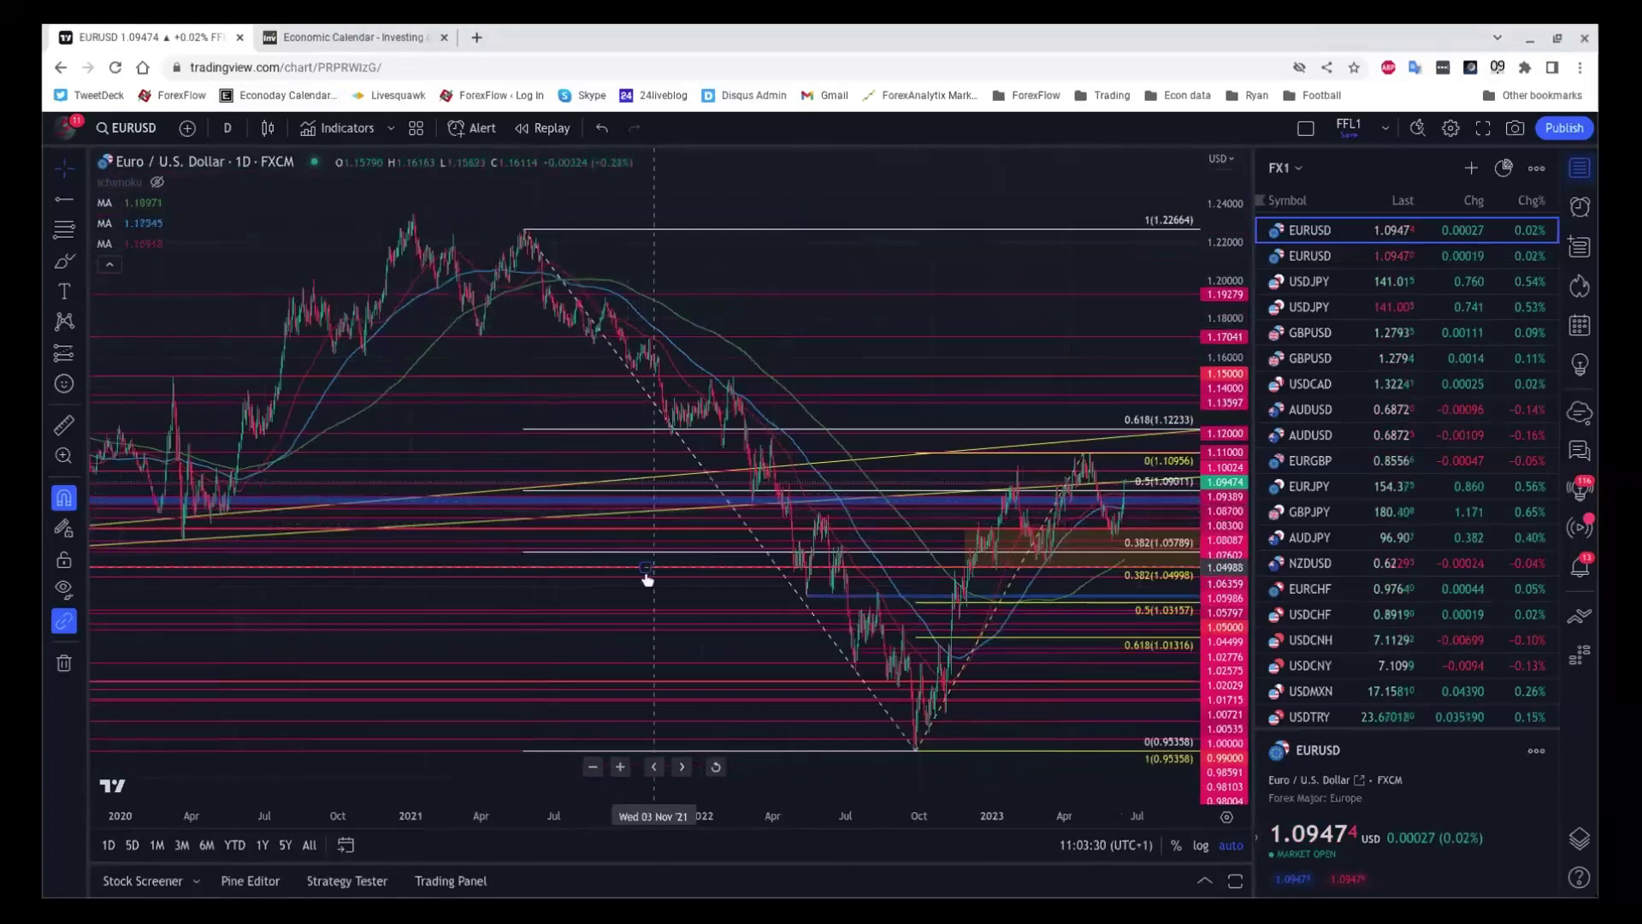
scroll(647, 578, up, 2)
scroll(647, 578, up, 4)
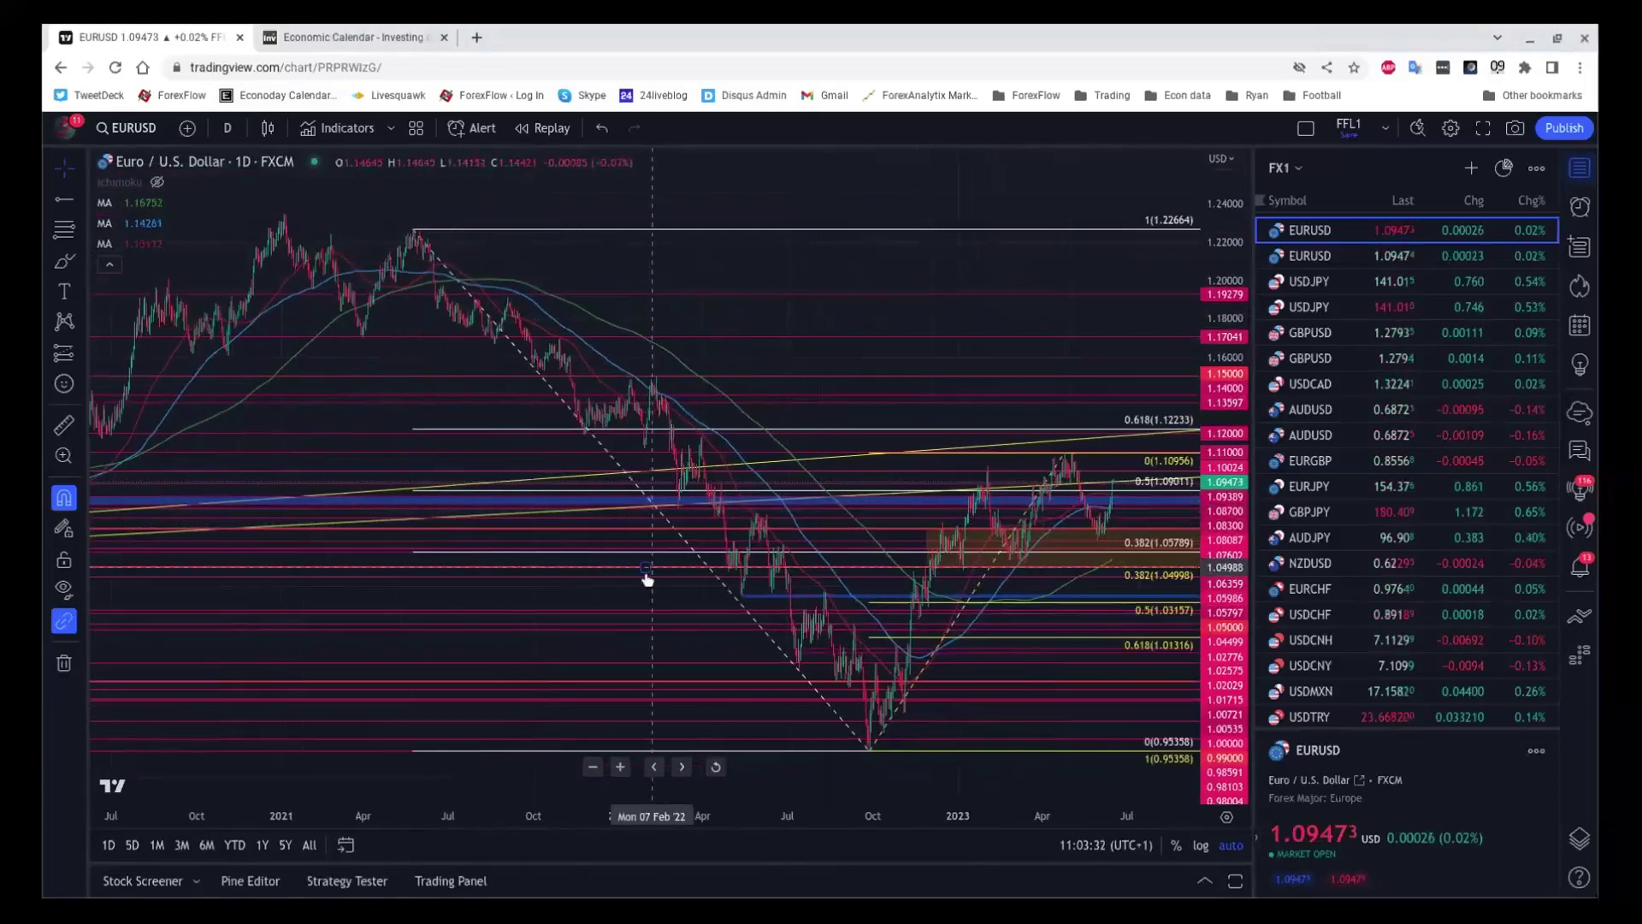
scroll(647, 579, up, 3)
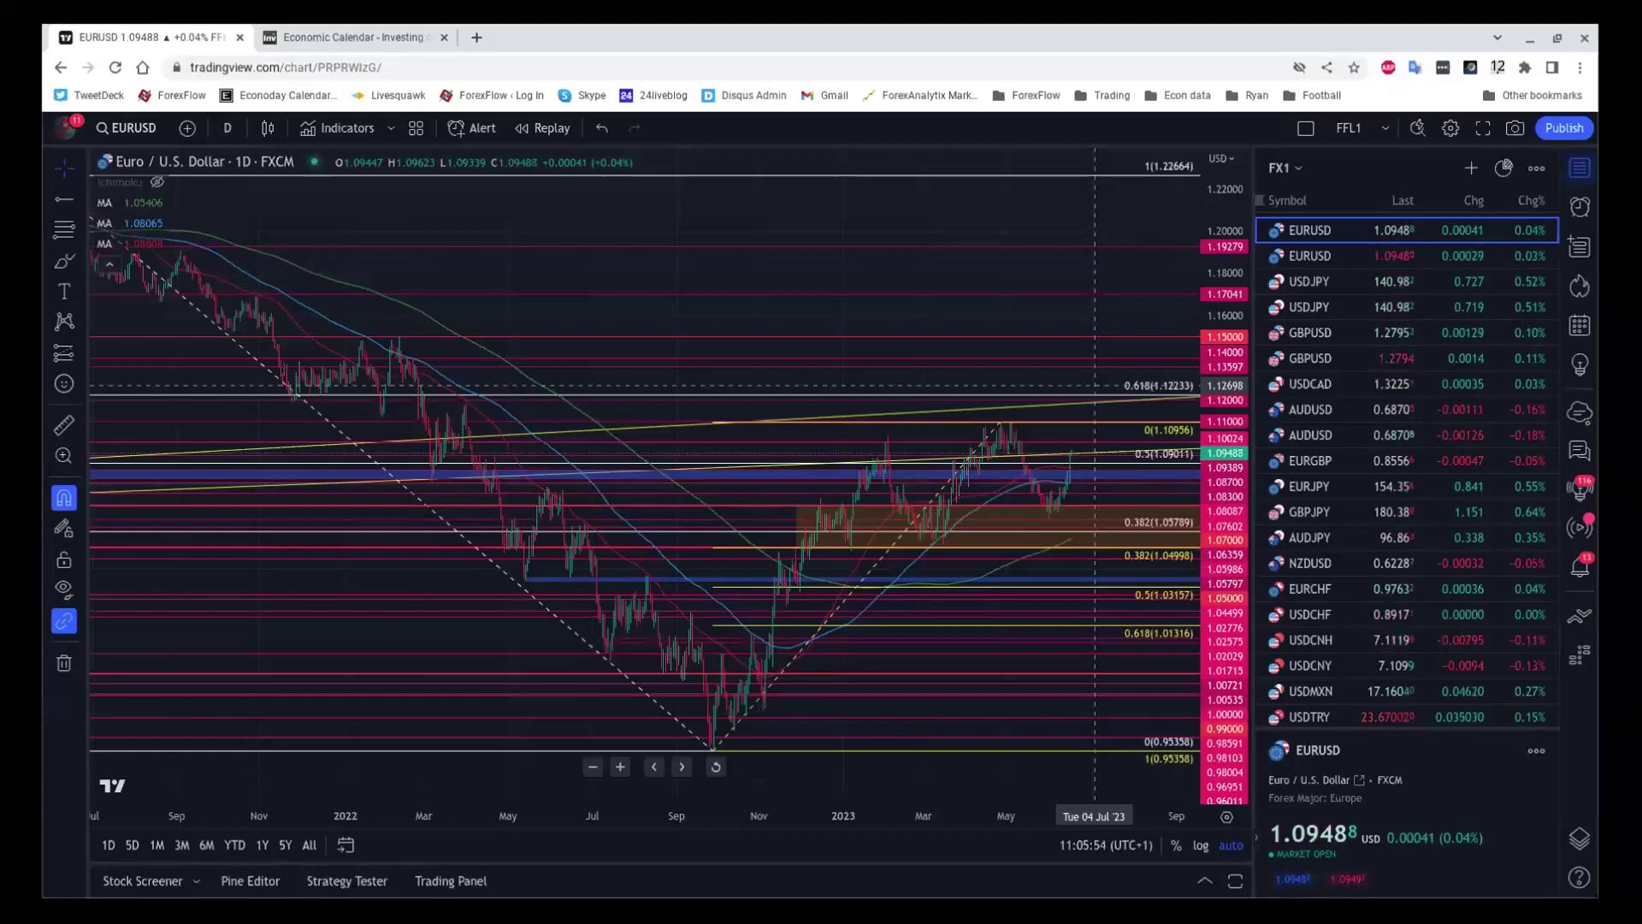
- Load the ICE-feed EURUSD daily chart and zoom out to show 2020 onward
click(1364, 255)
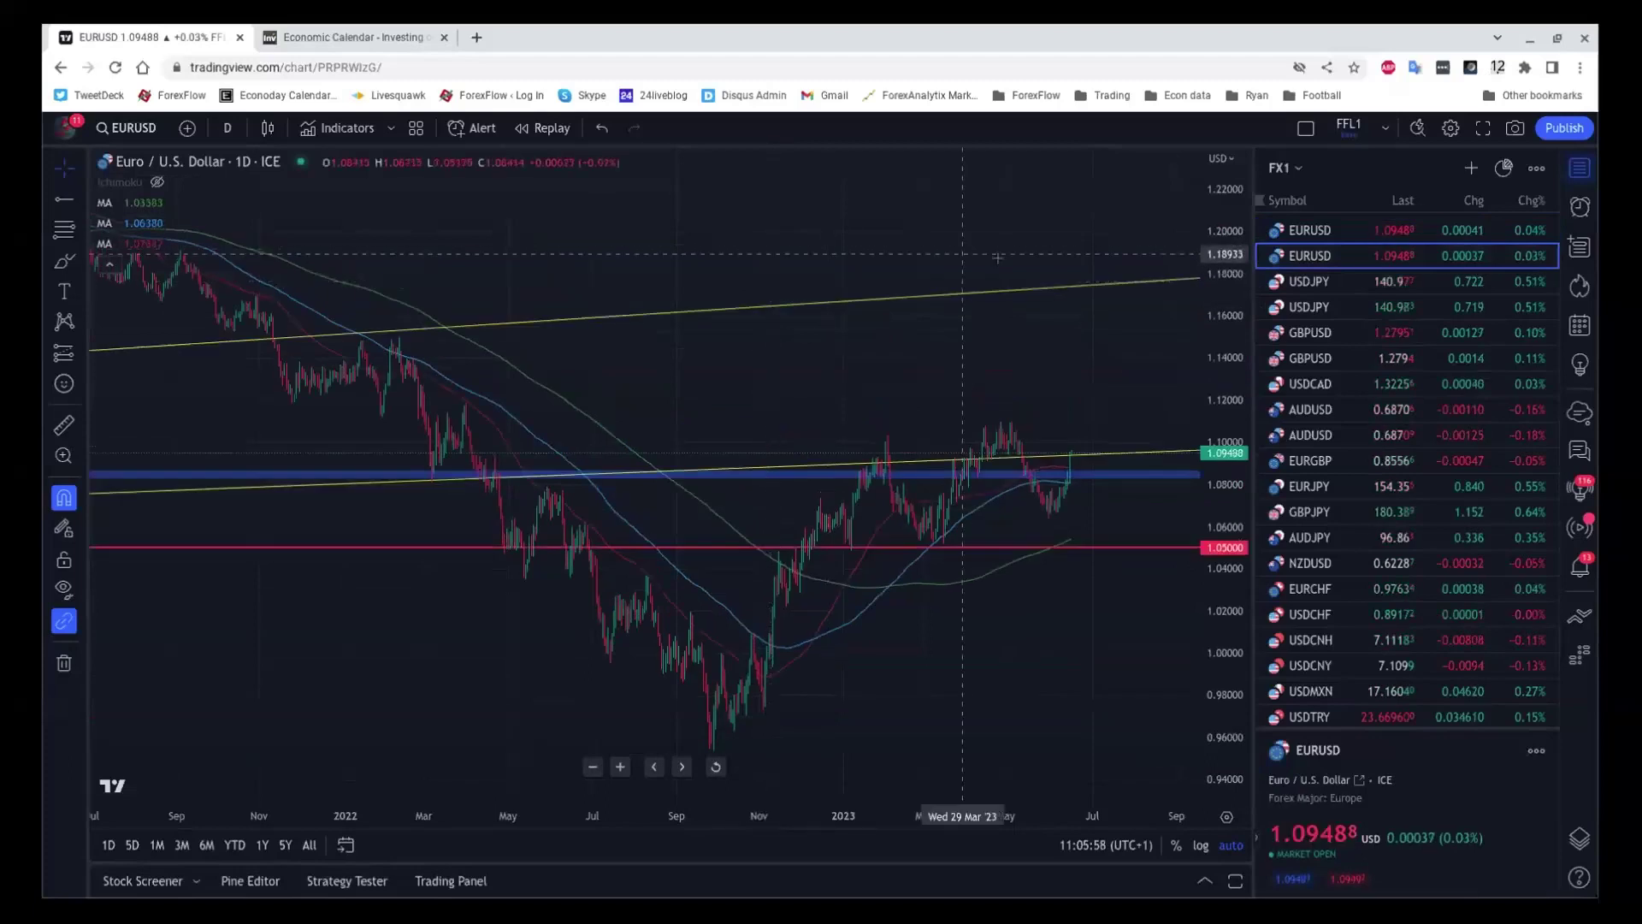
scroll(1137, 336, down, 3)
scroll(1136, 336, down, 3)
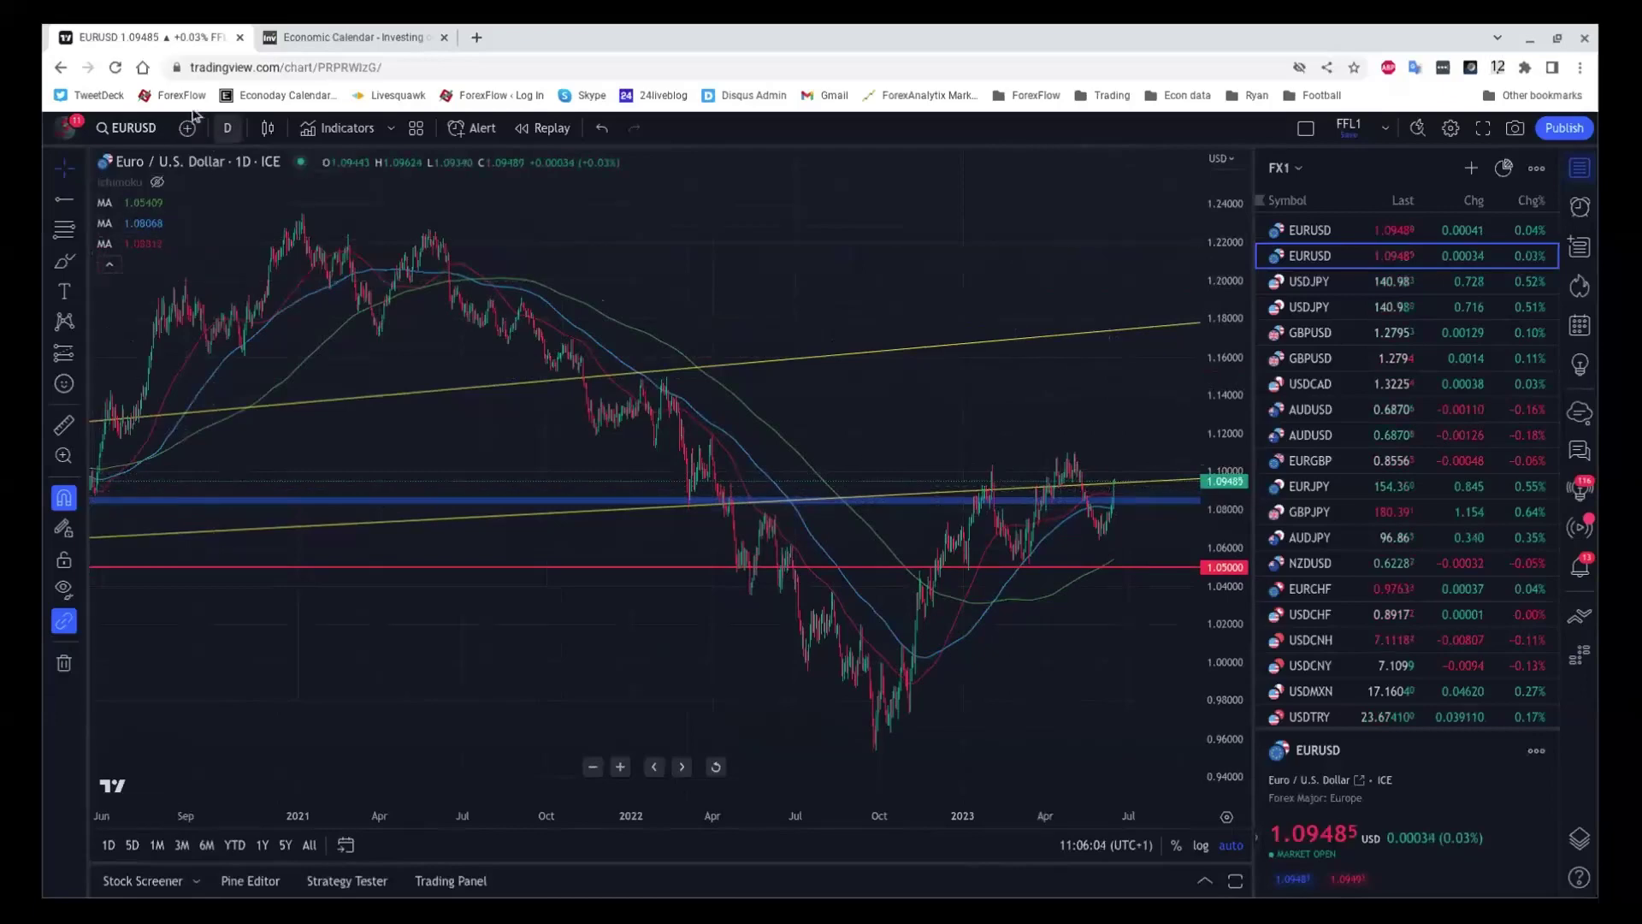
- Switch the ICE EURUSD chart to weekly candles and zoom out to 2012
click(228, 128)
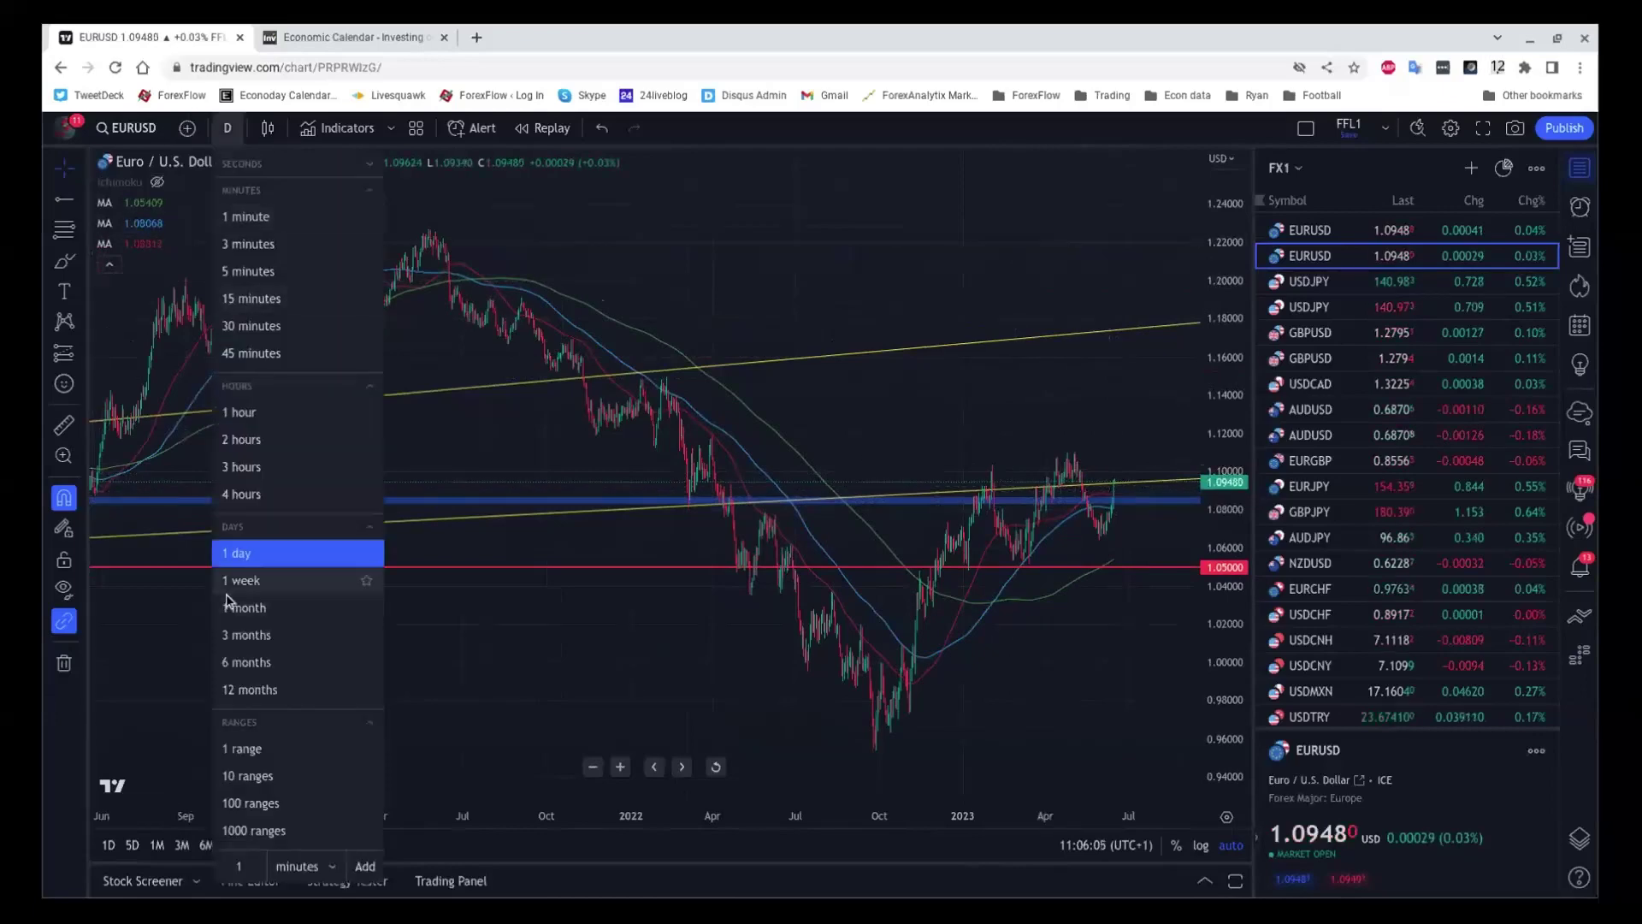
click(228, 581)
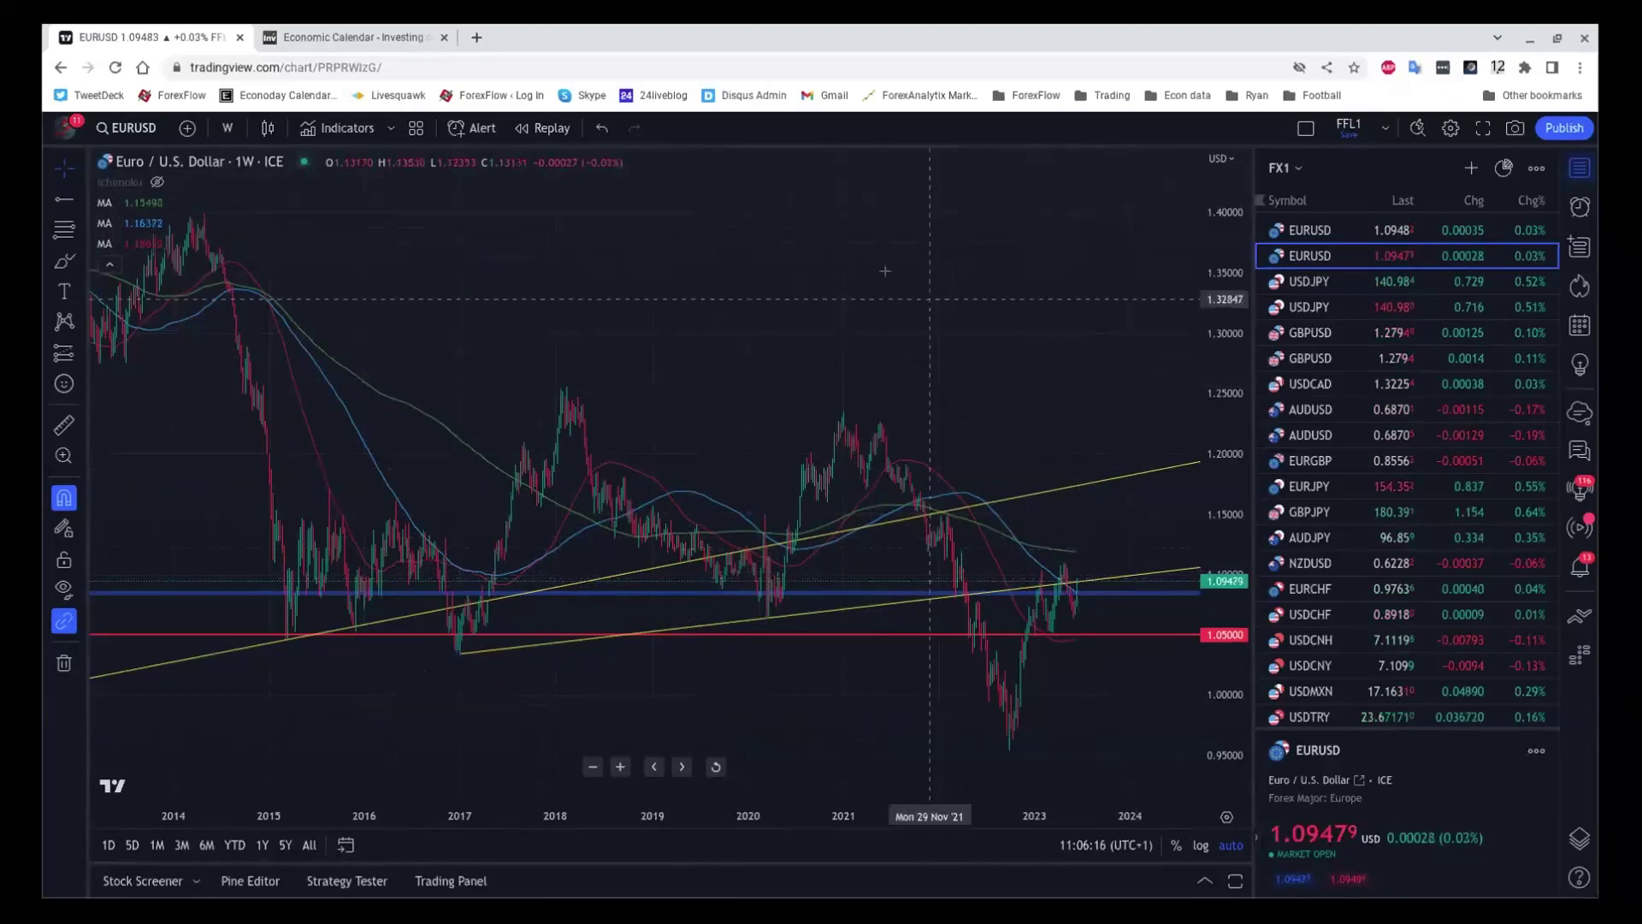
scroll(775, 252, down, 3)
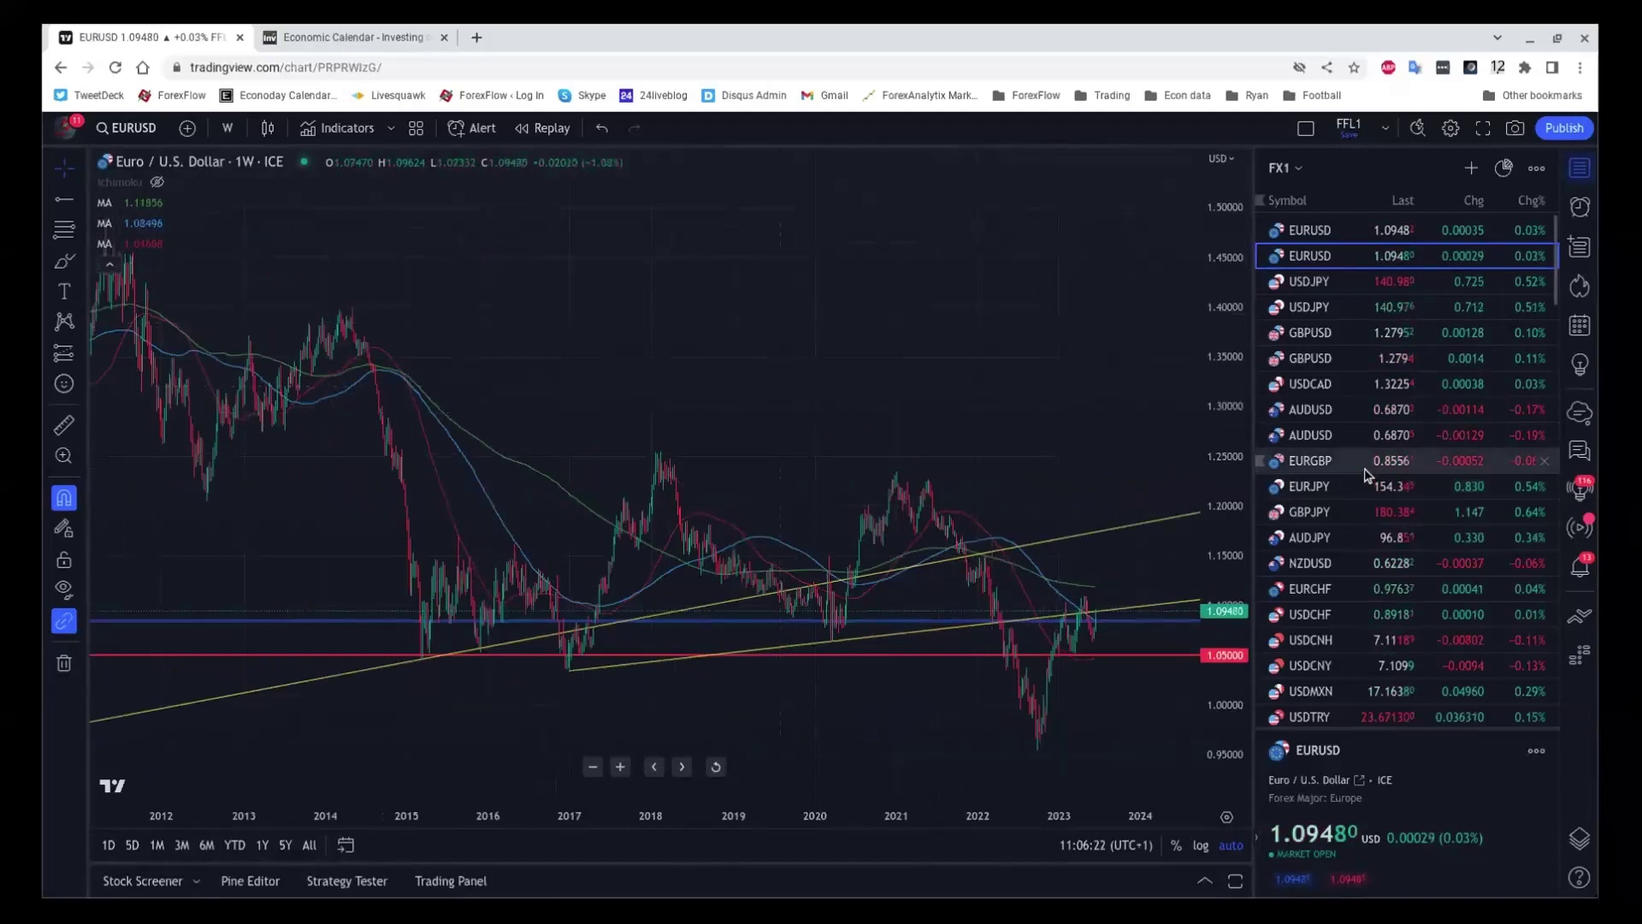
- Load EURGBP and switch it to 1-hour candles
click(1366, 470)
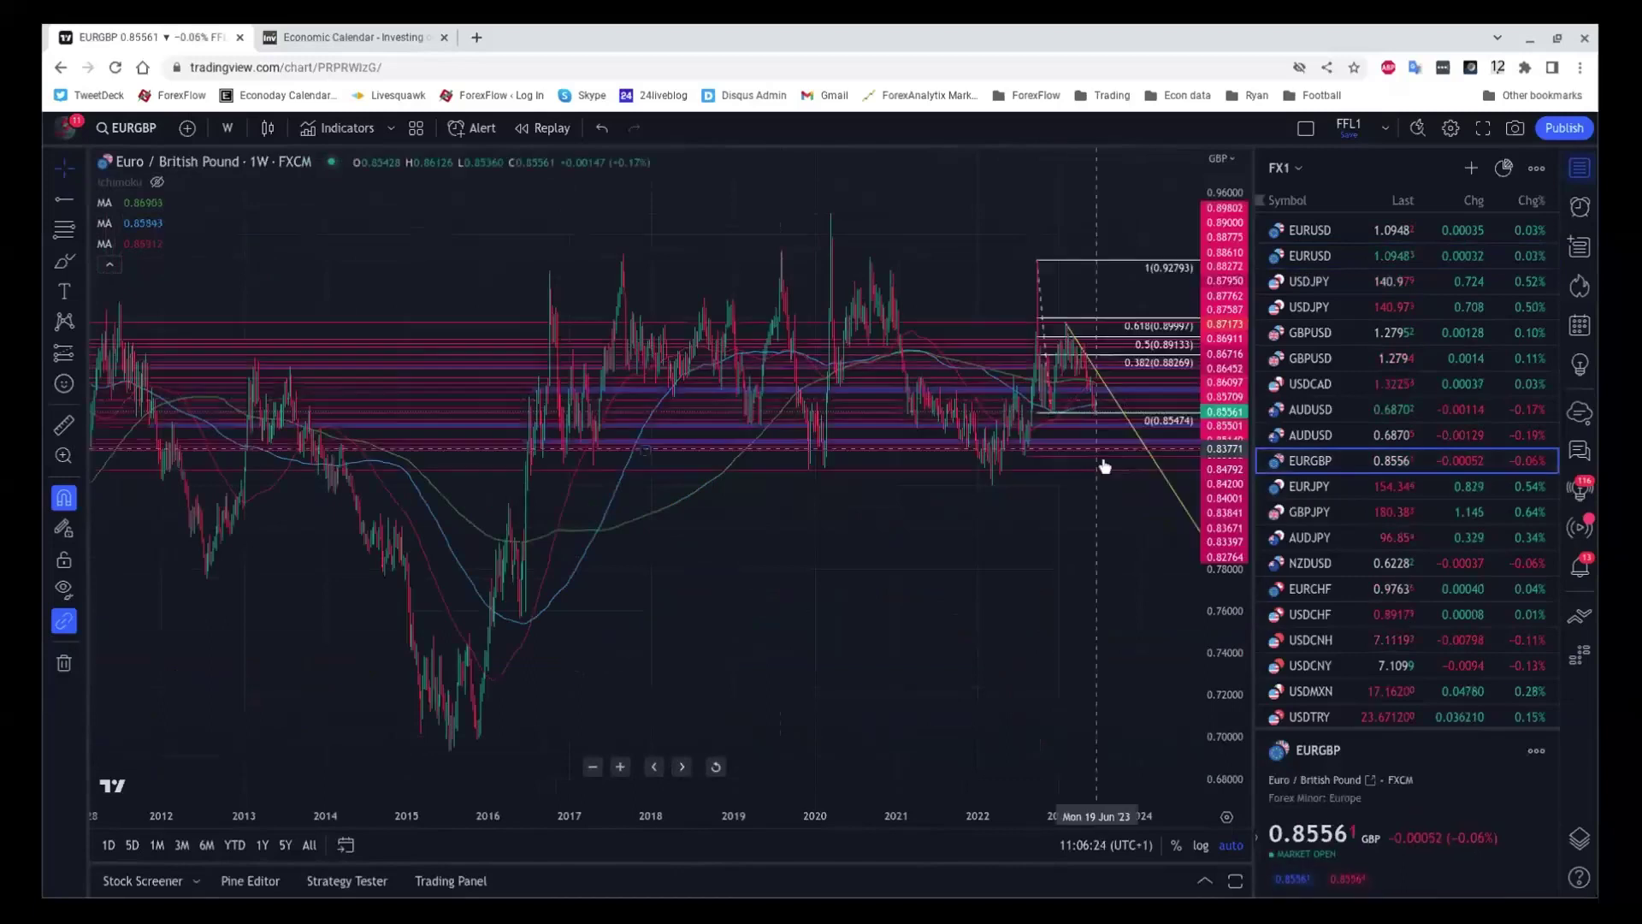
click(227, 127)
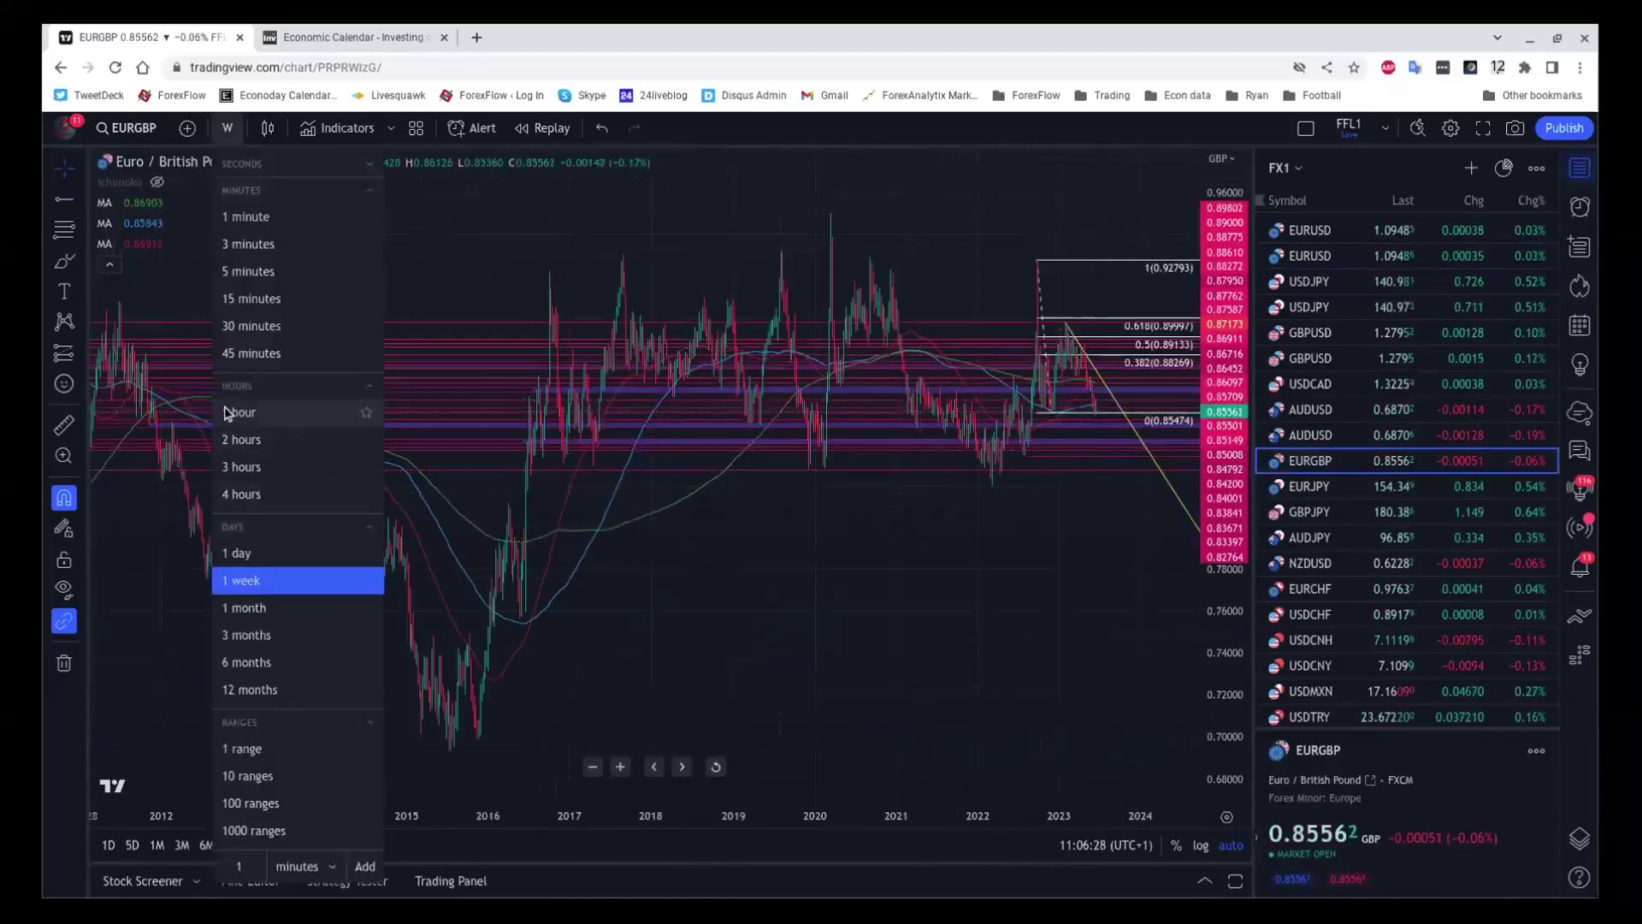
click(297, 424)
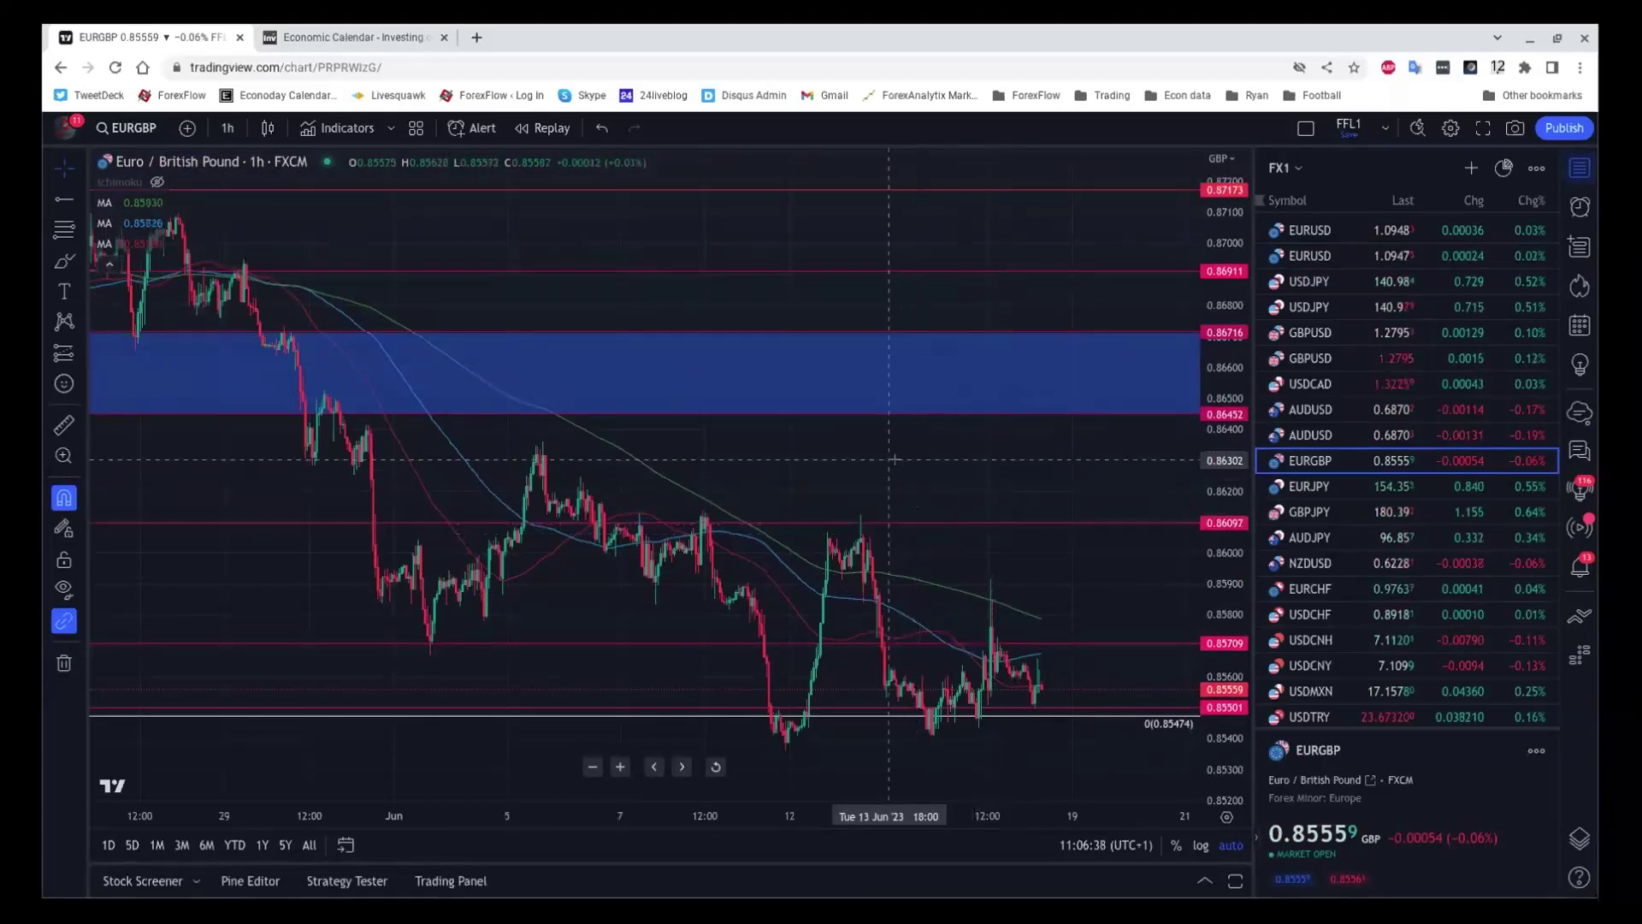
- Zoom the EURGBP 1-hour chart out until April dates are visible
scroll(855, 406, up, 2)
scroll(855, 403, down, 5)
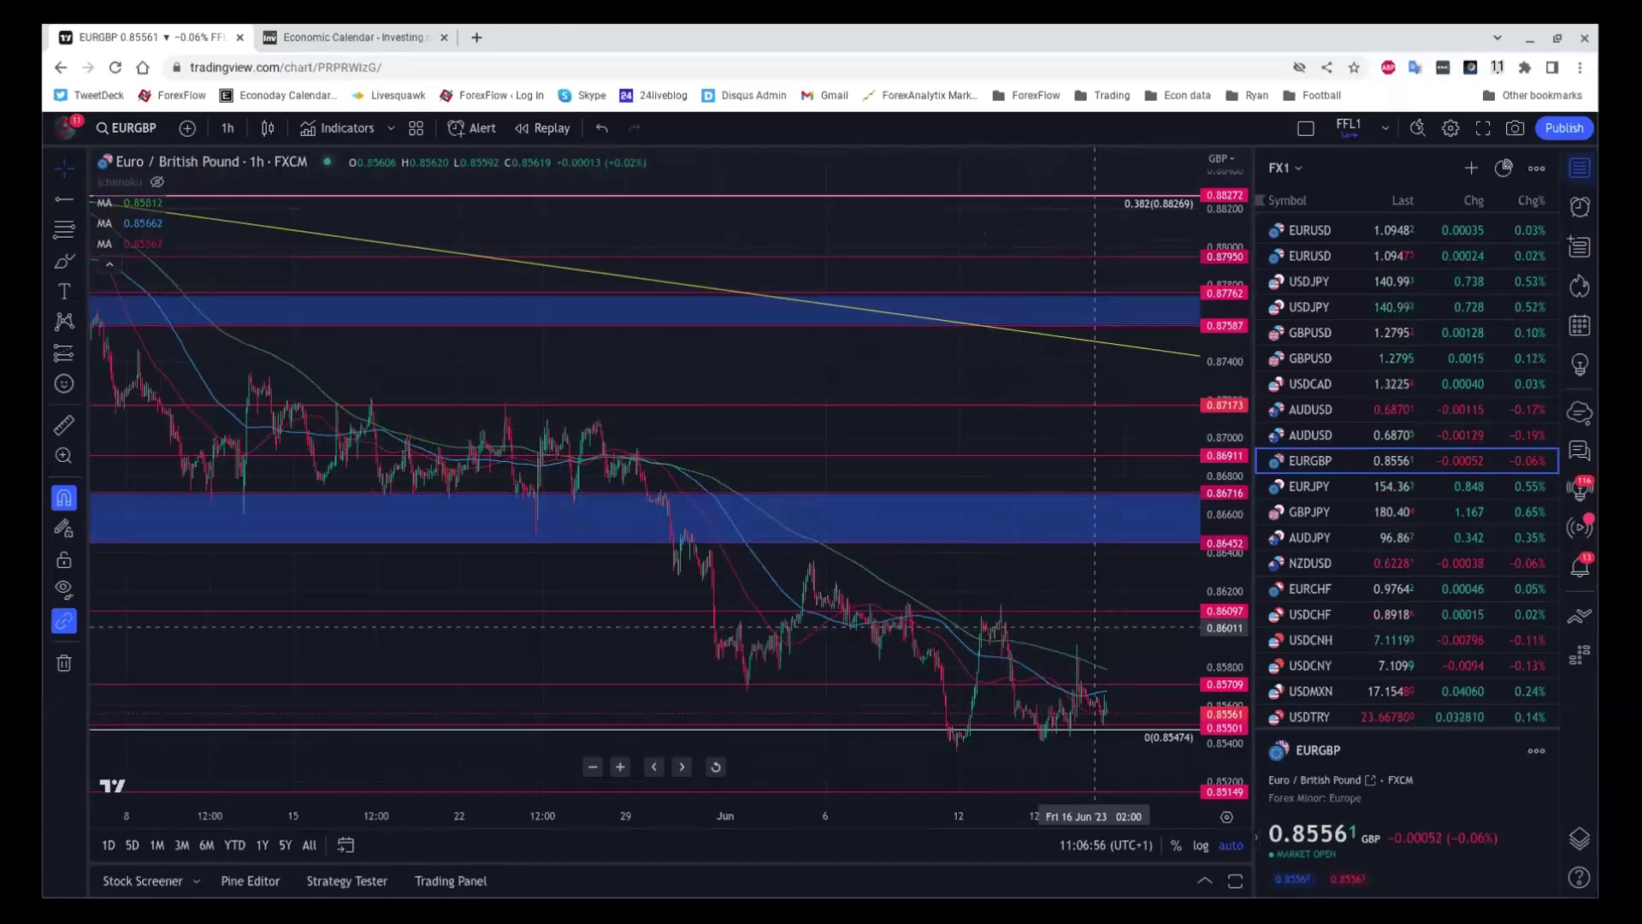
scroll(1095, 627, down, 4)
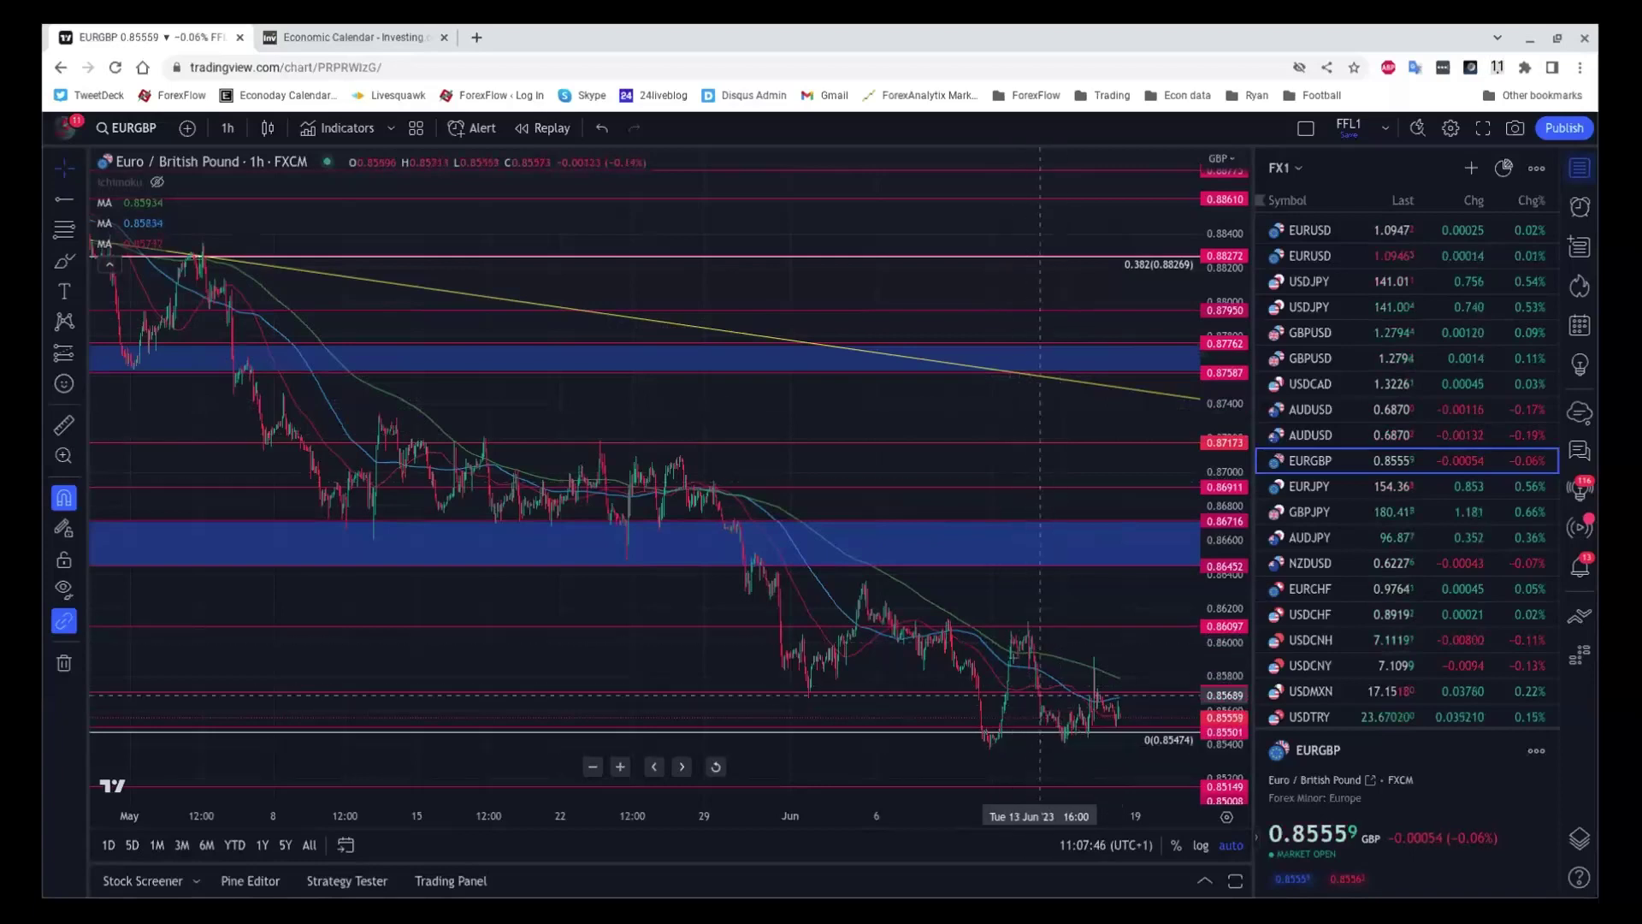
scroll(1000, 648, down, 1)
scroll(1002, 652, down, 1)
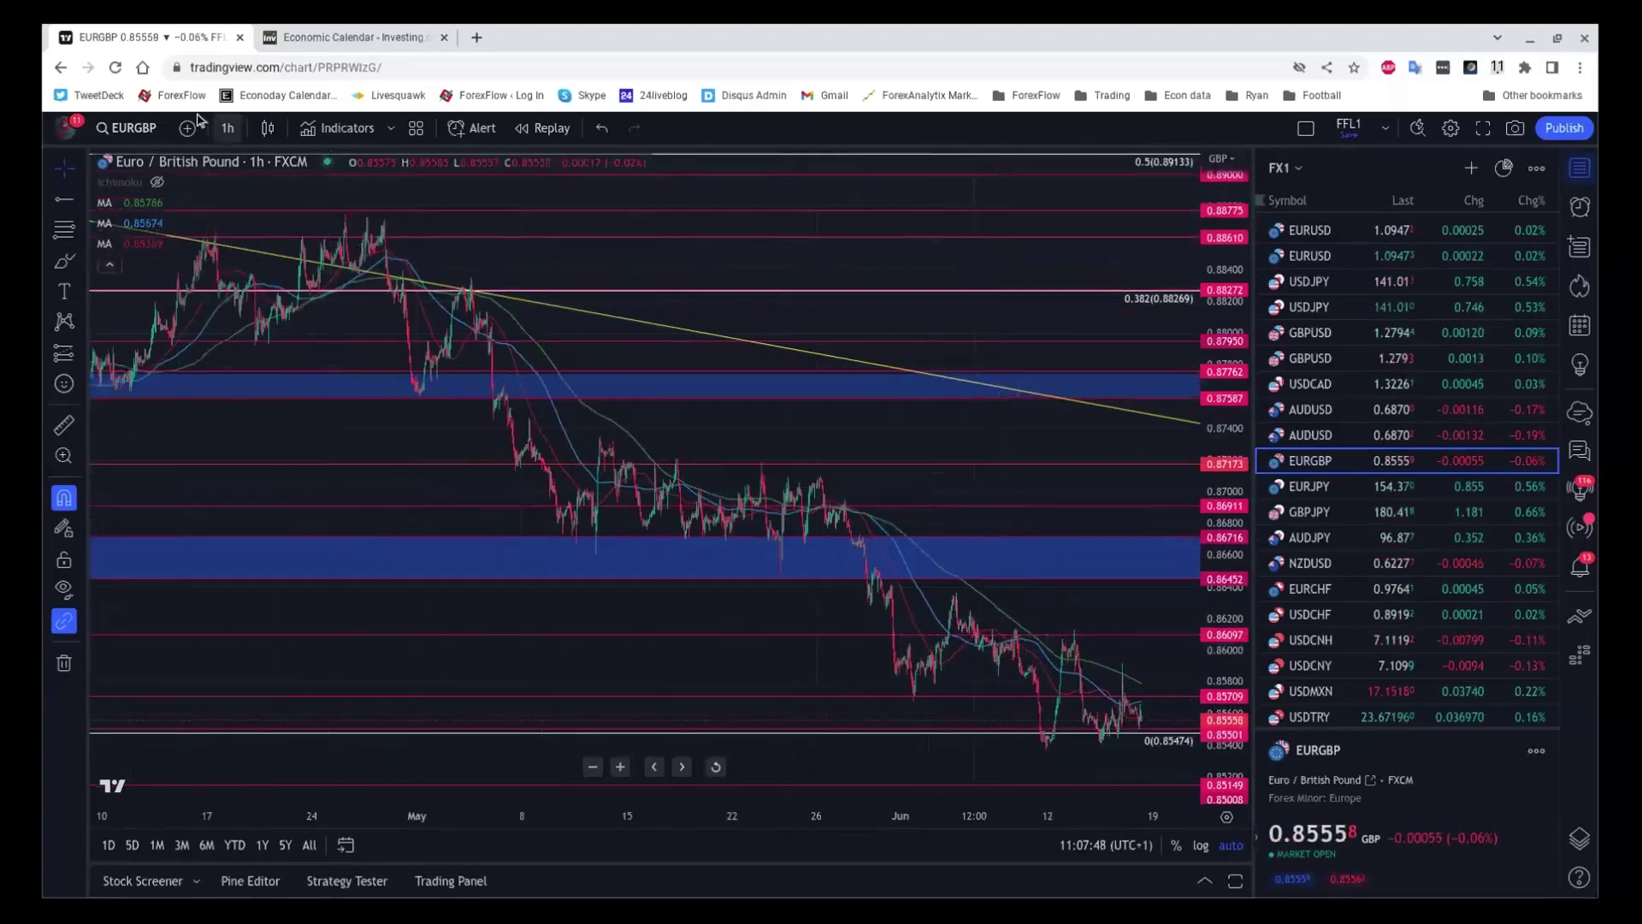
- Switch EURGBP to 4-hour candles and zoom out to show back to mid-2022
click(227, 127)
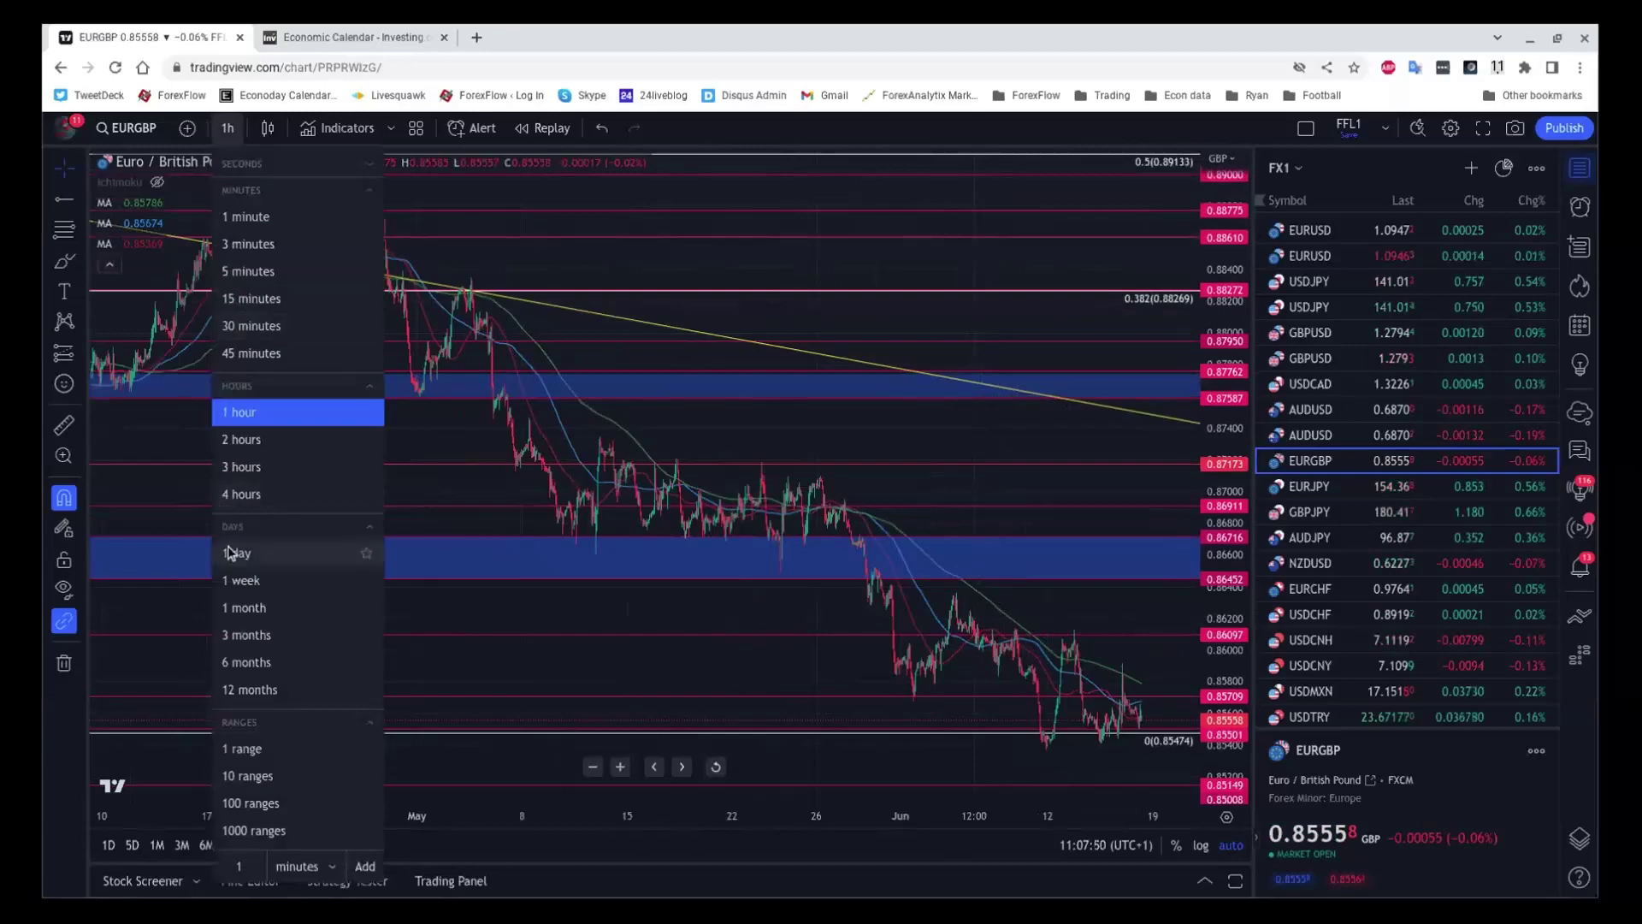
click(233, 498)
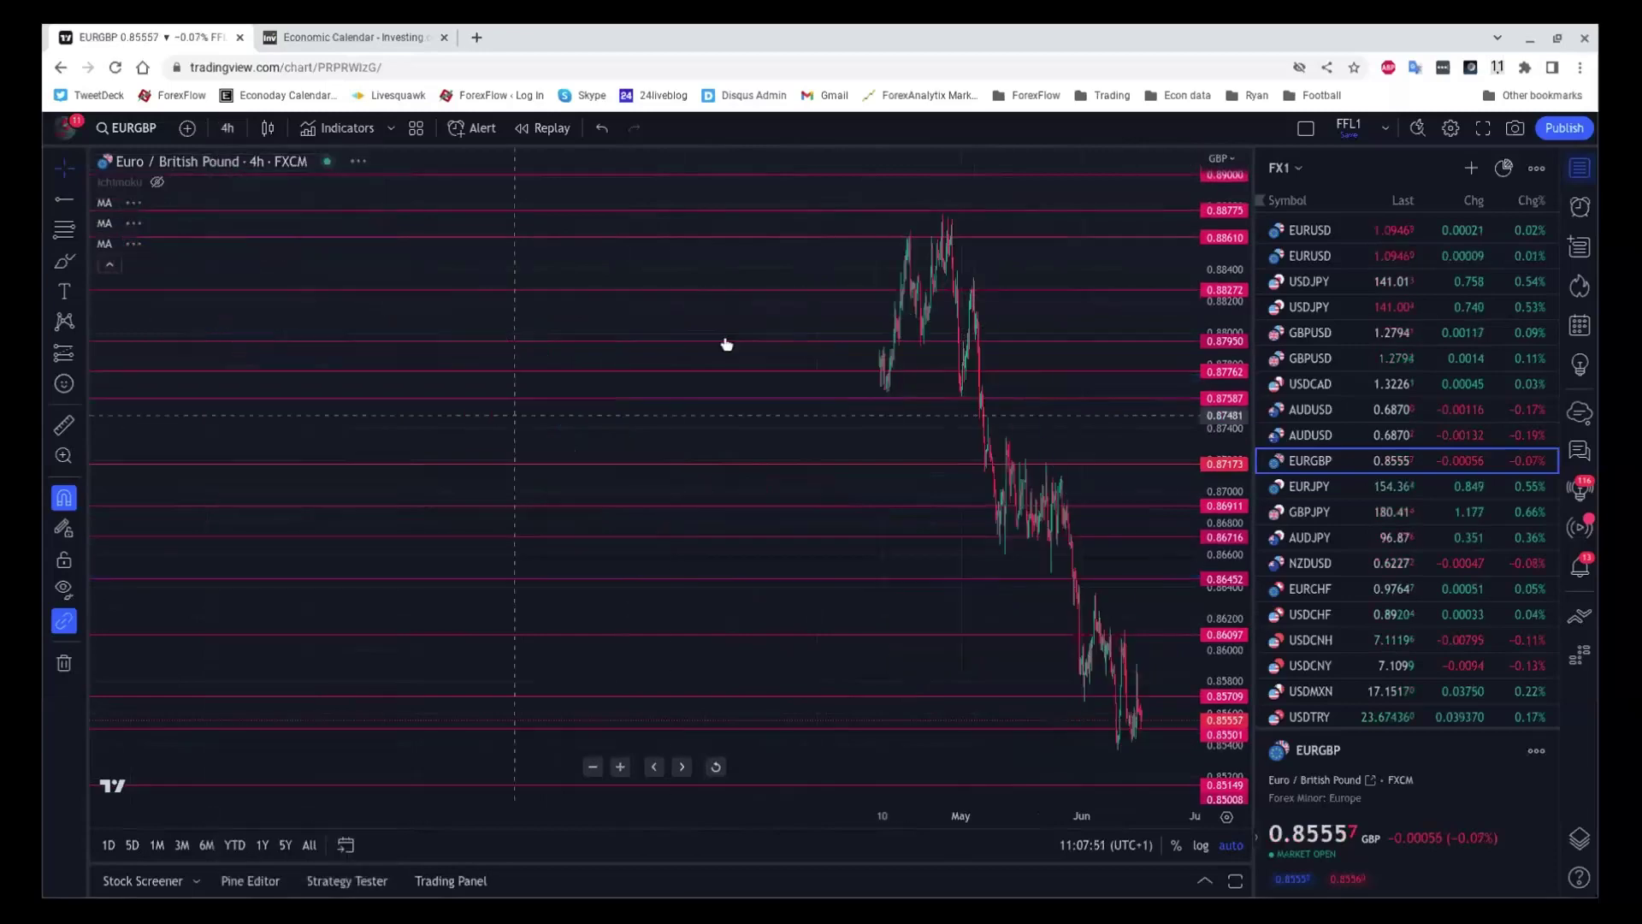
scroll(853, 374, down, 3)
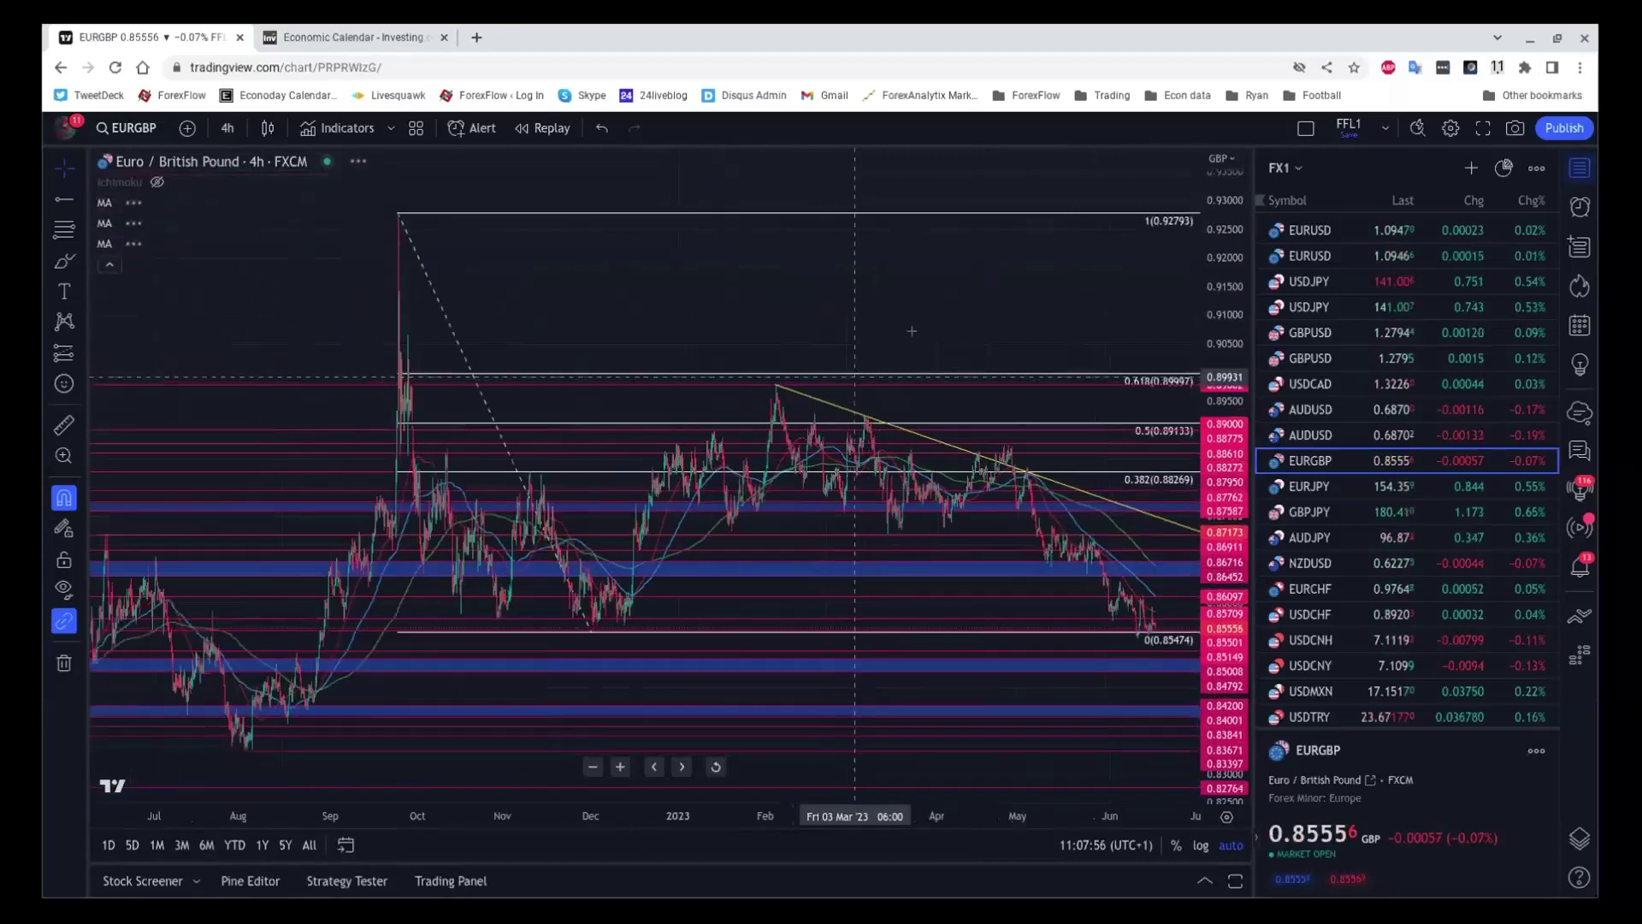
drag(962, 315, 929, 317)
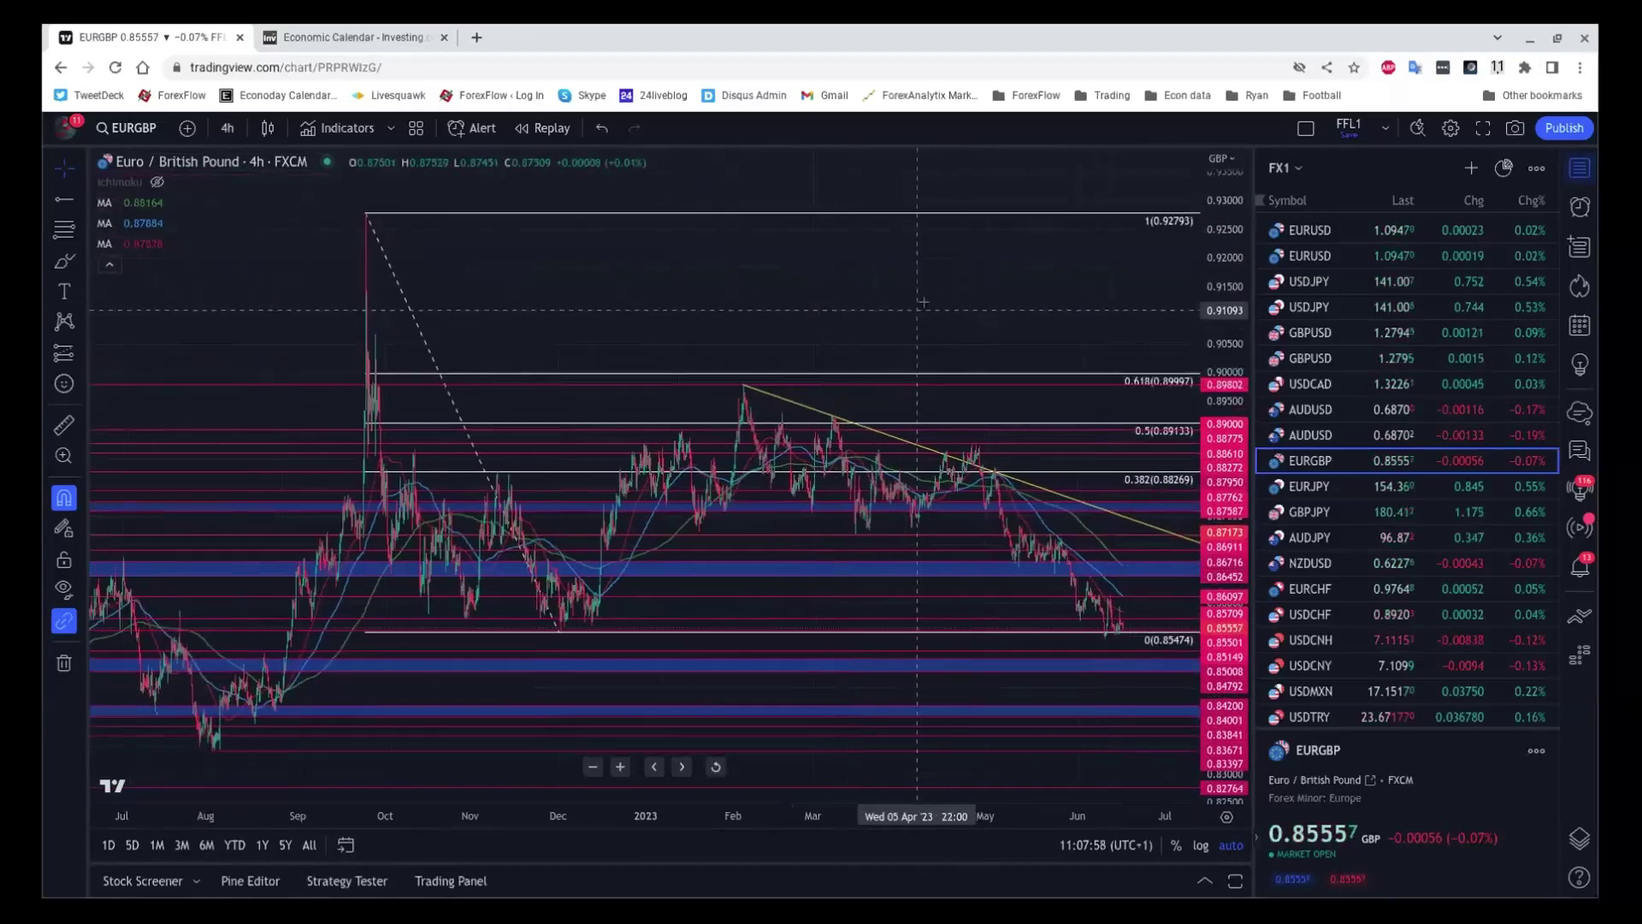
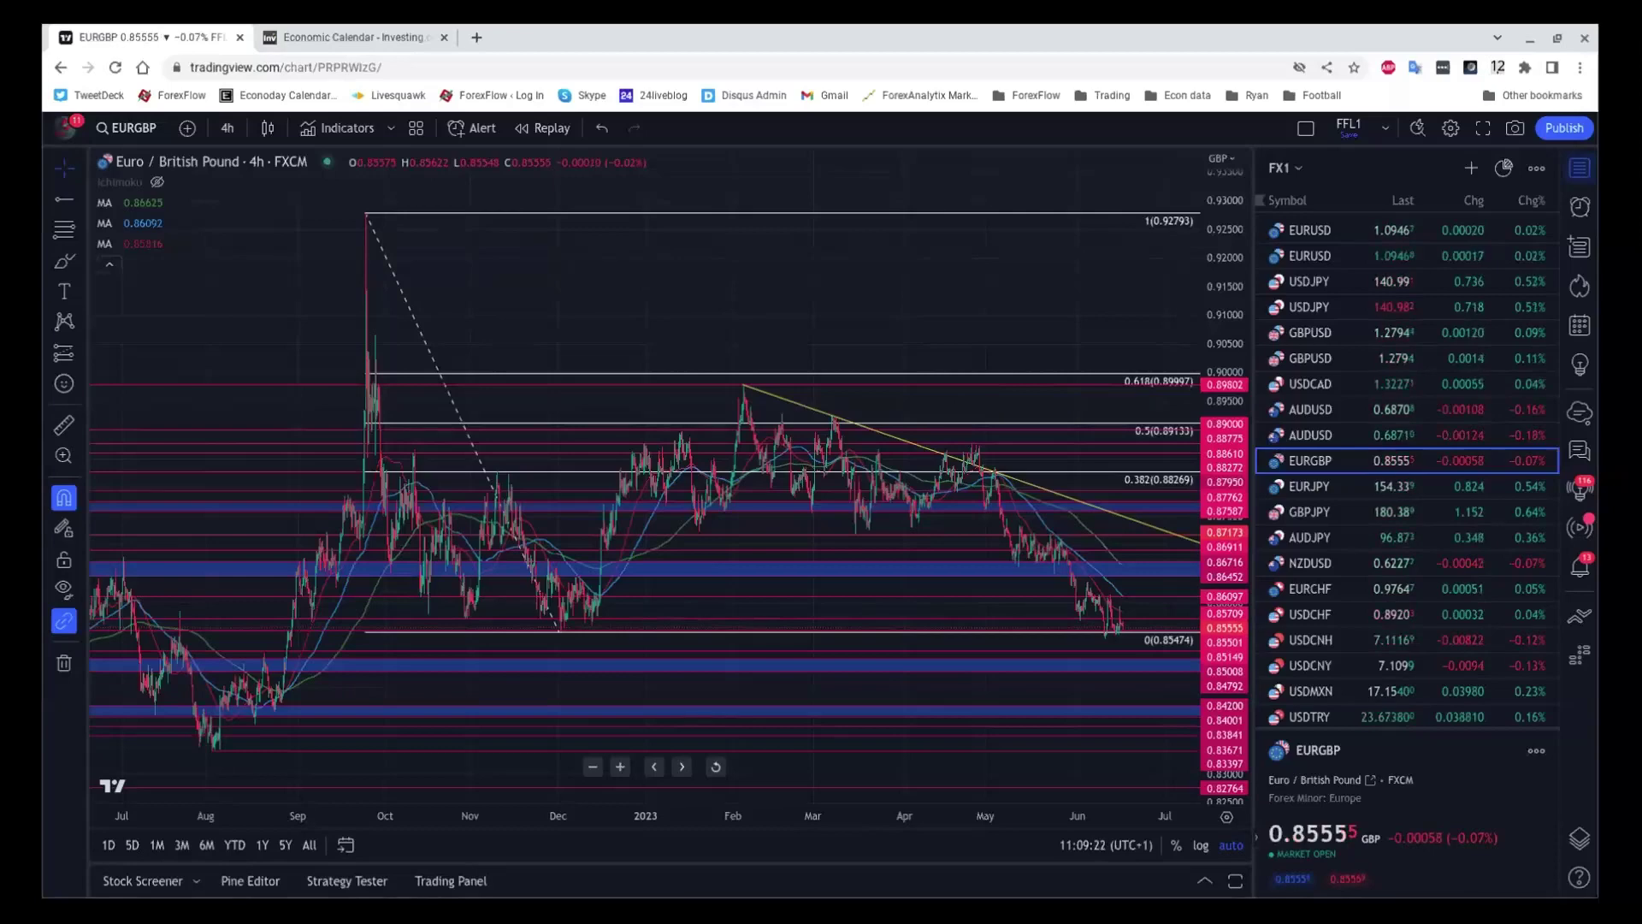
- Switch to GBPUSD 4h, zoom out with room after the last bar, and delete the yellow Fibonacci retracement
click(1341, 328)
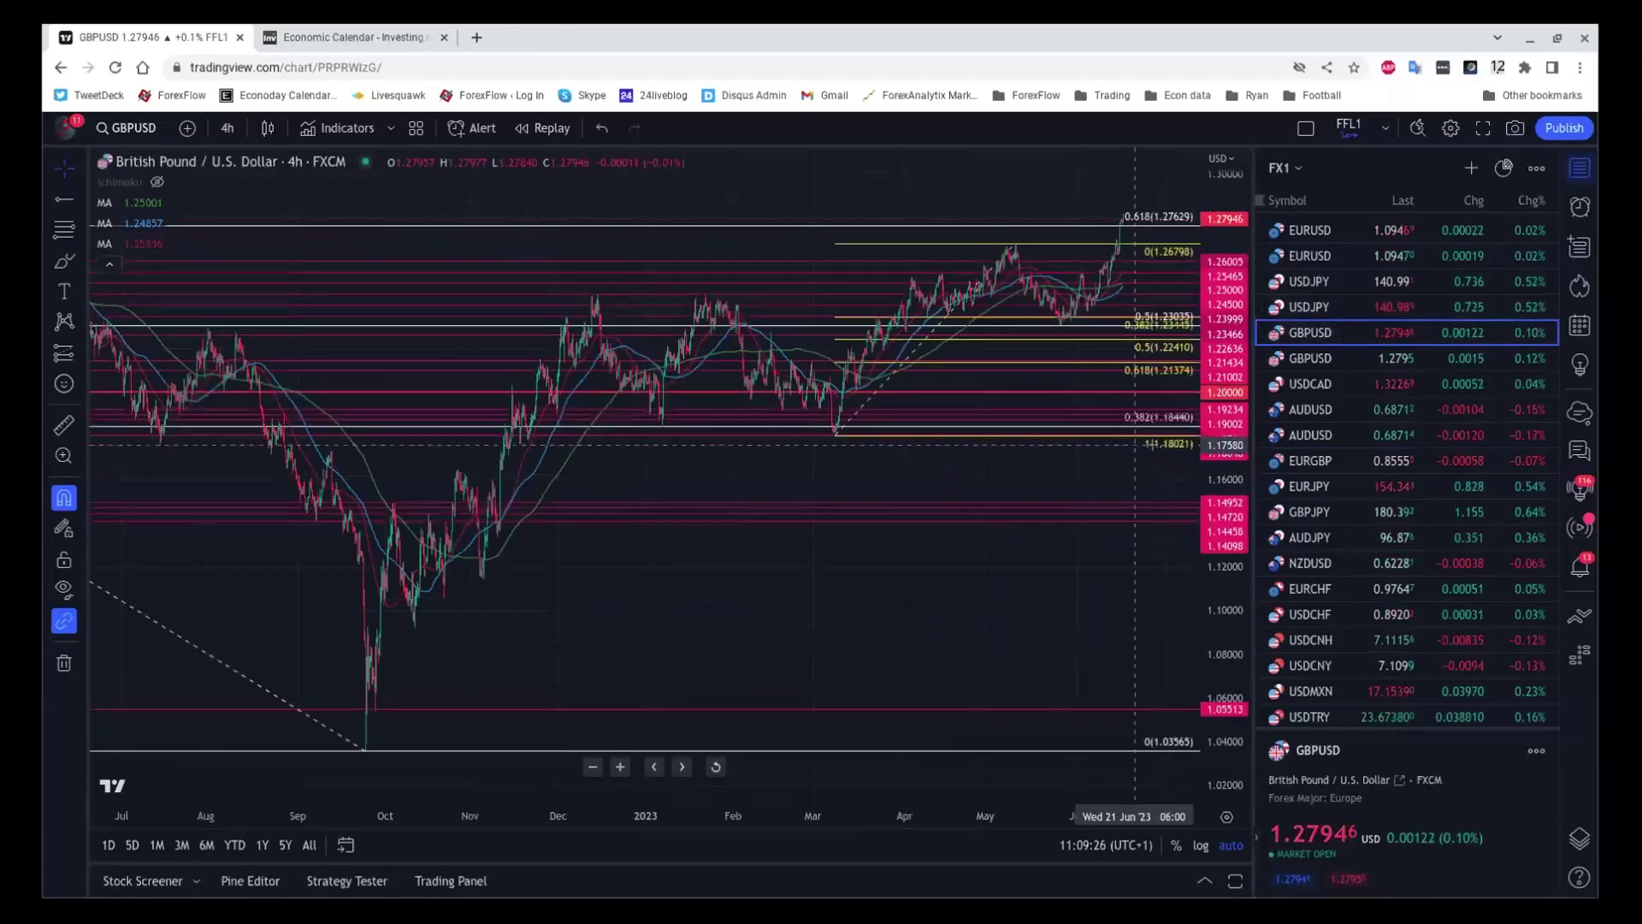
scroll(1072, 662, down, 5)
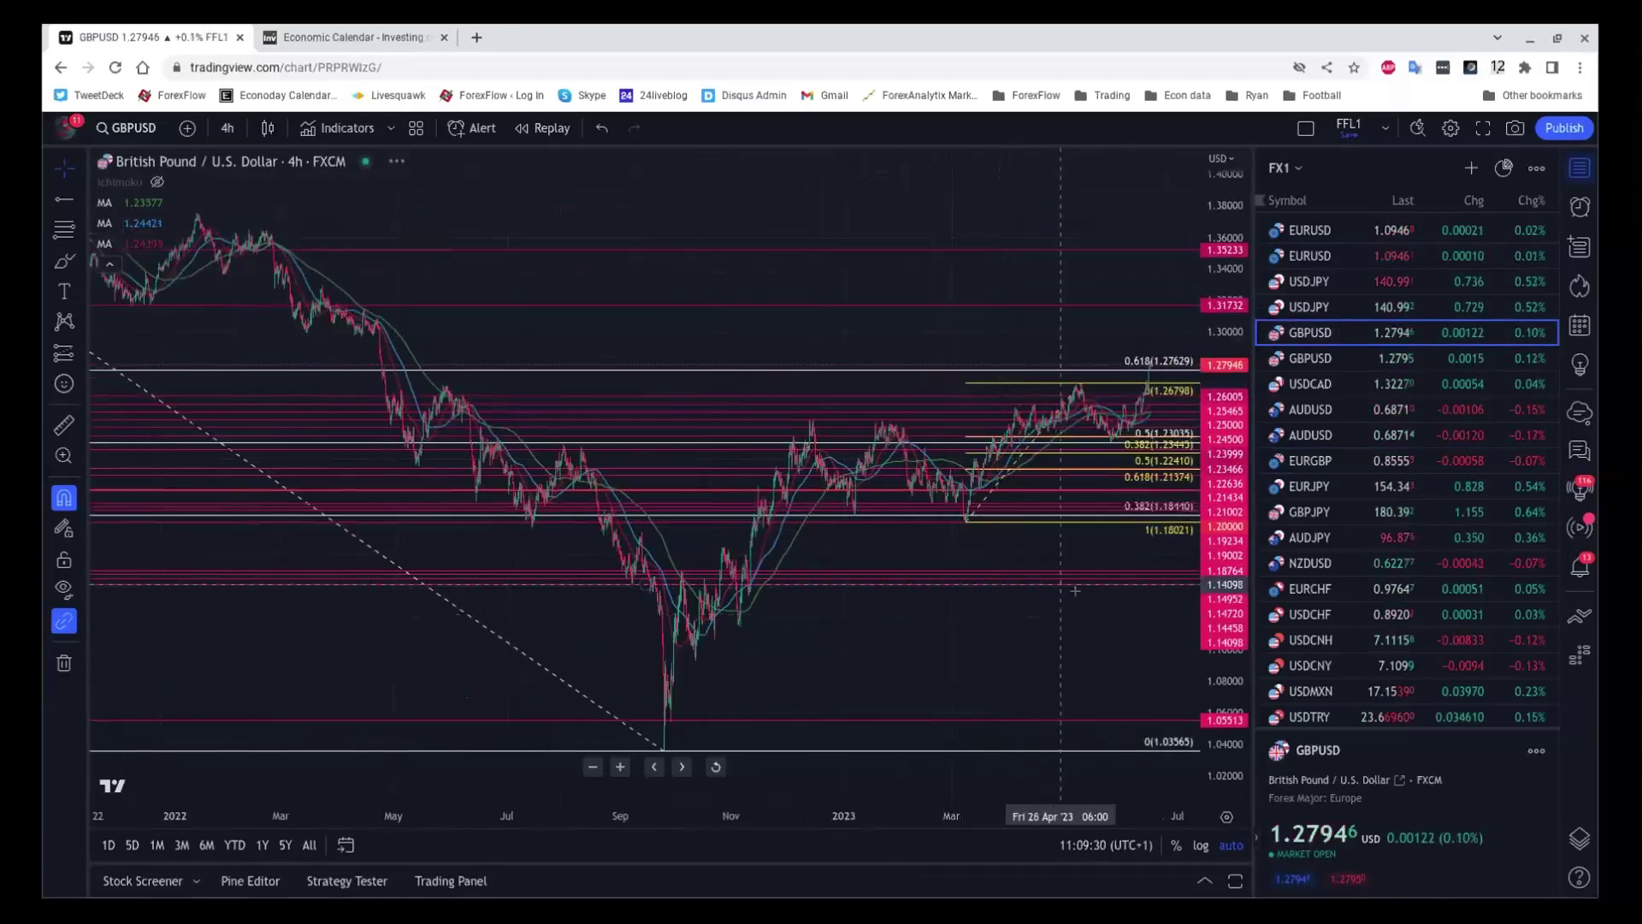
drag(1069, 590, 968, 538)
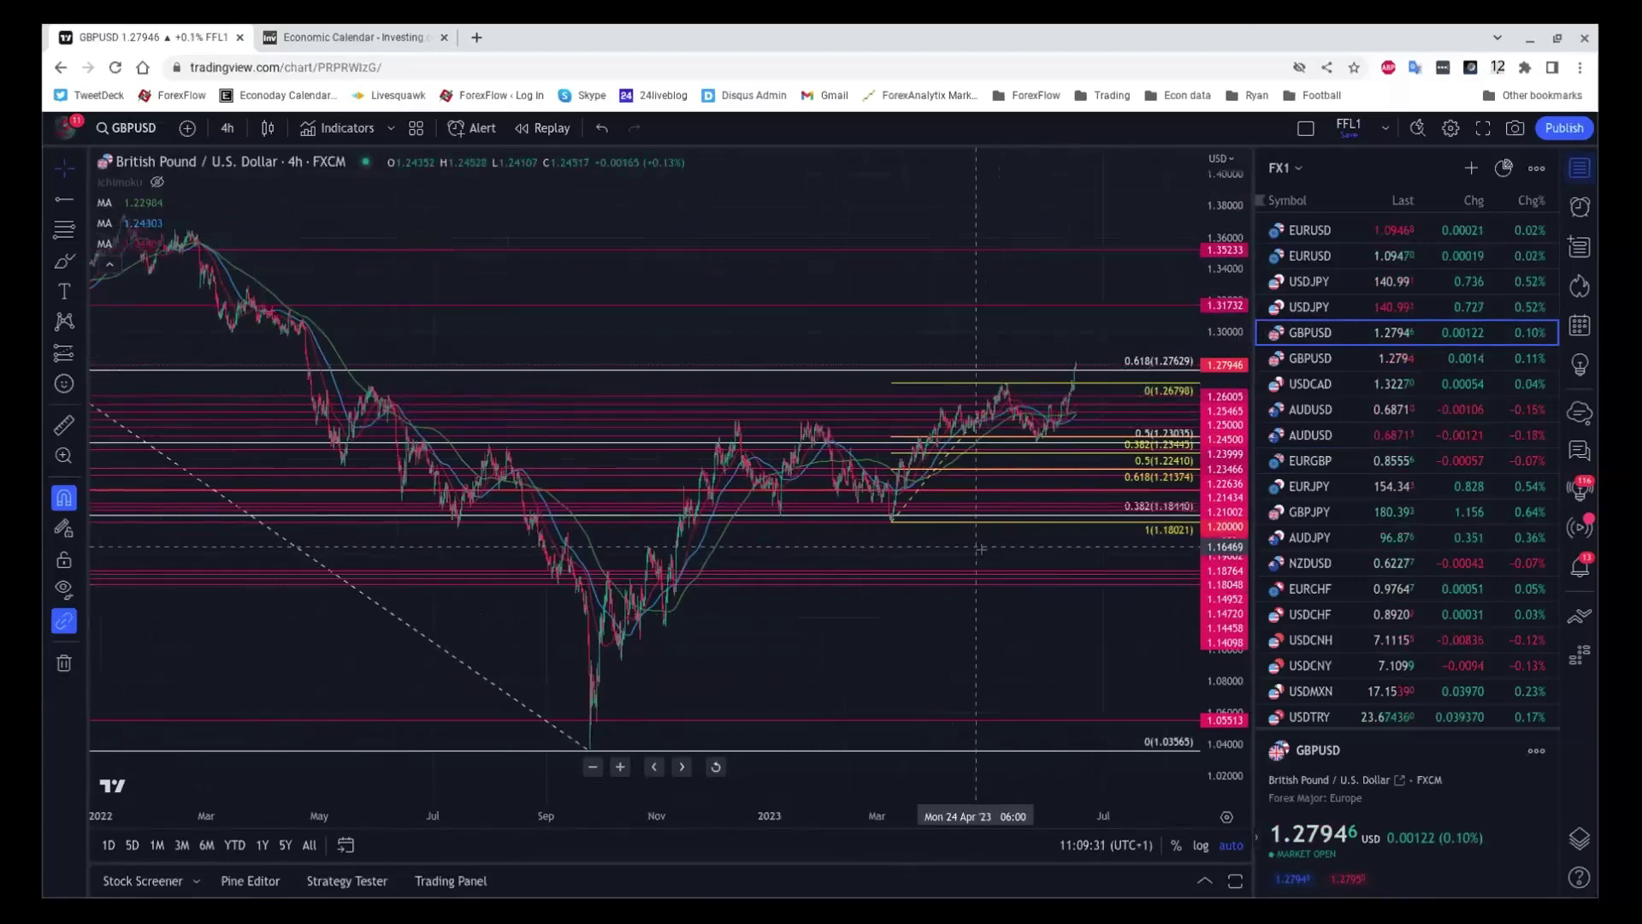
click(923, 504)
key(Delete)
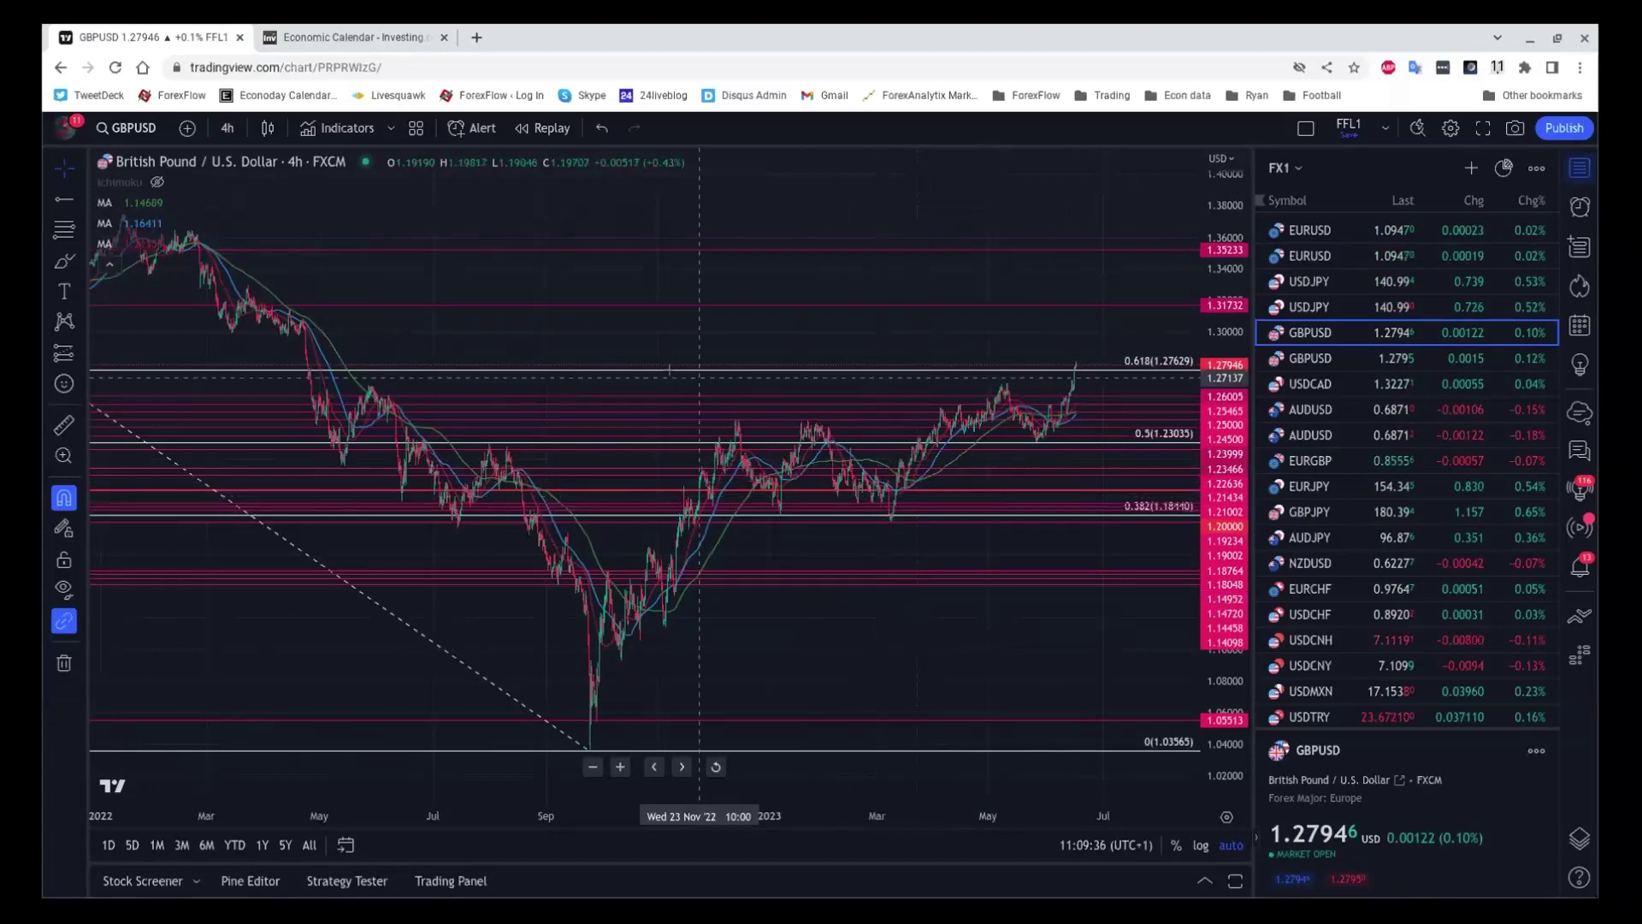
- Draw a horizontal line on the GBPUSD chart at about 1.30 (1.30005)
click(51, 193)
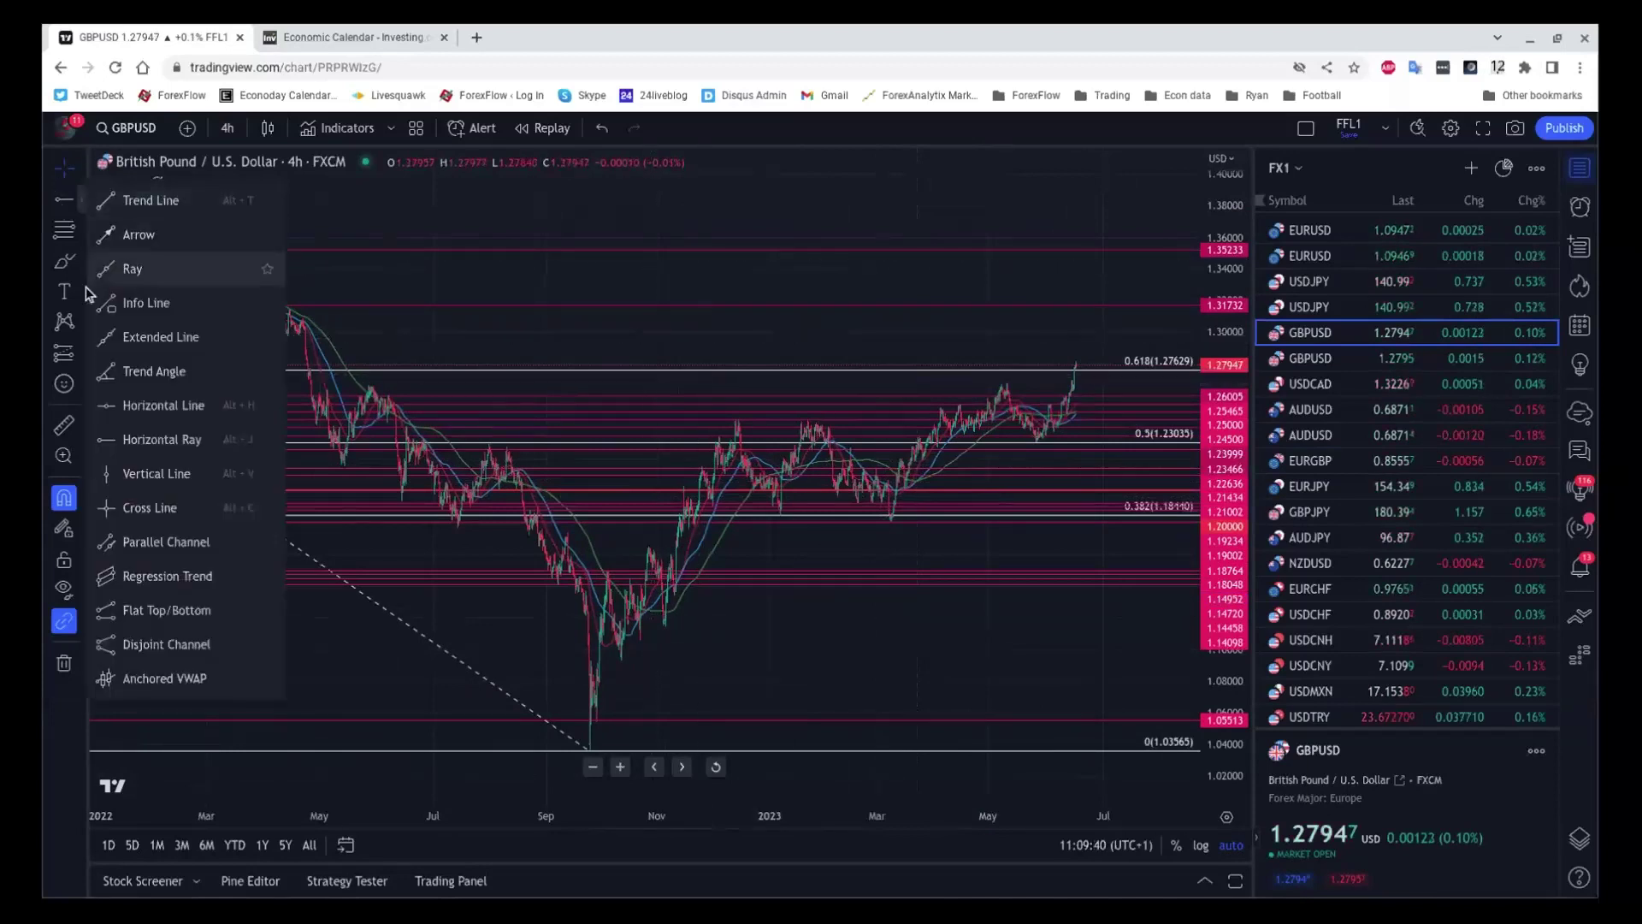
click(116, 399)
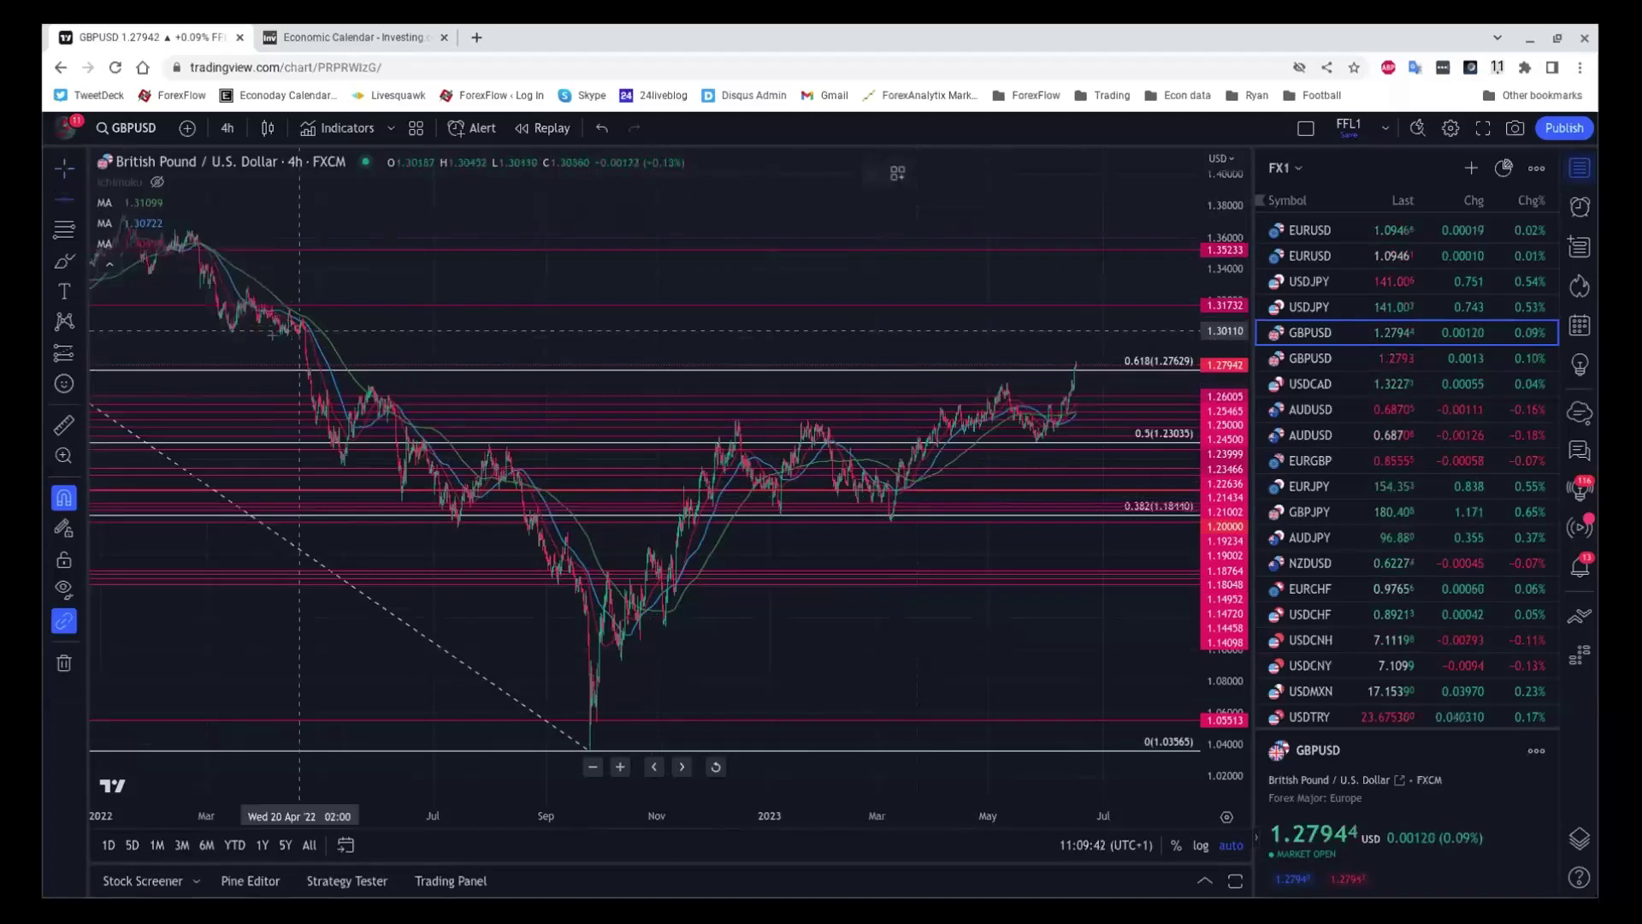
click(295, 330)
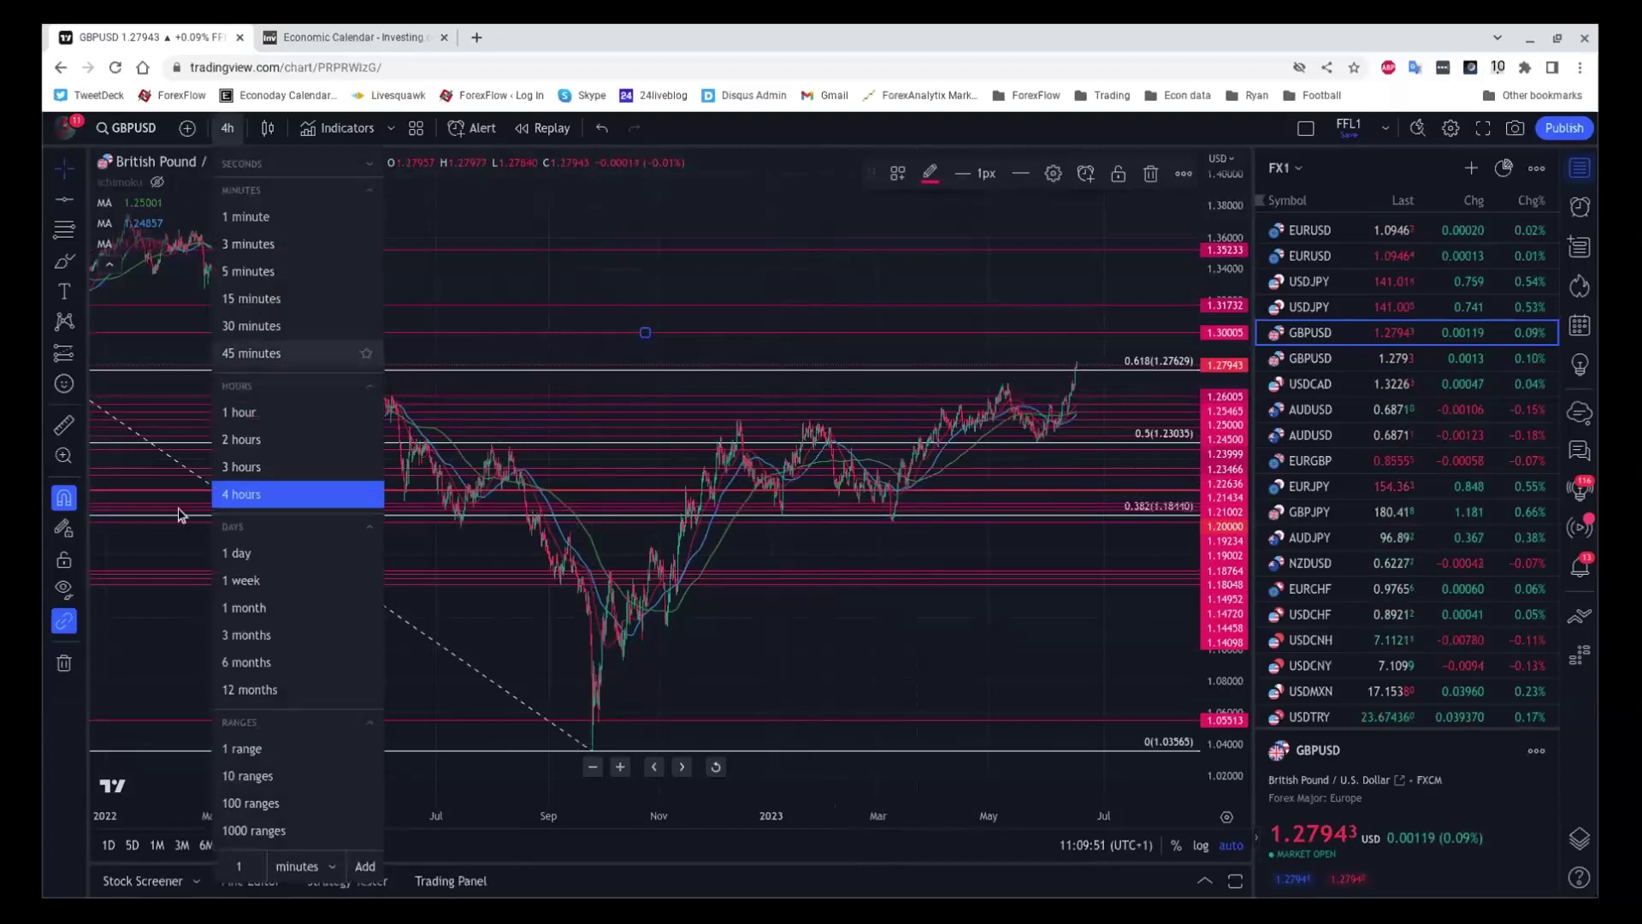
- Put GBPUSD on the 1-day timeframe and zoom to show roughly 2020–2024
click(248, 553)
scroll(710, 421, down, 5)
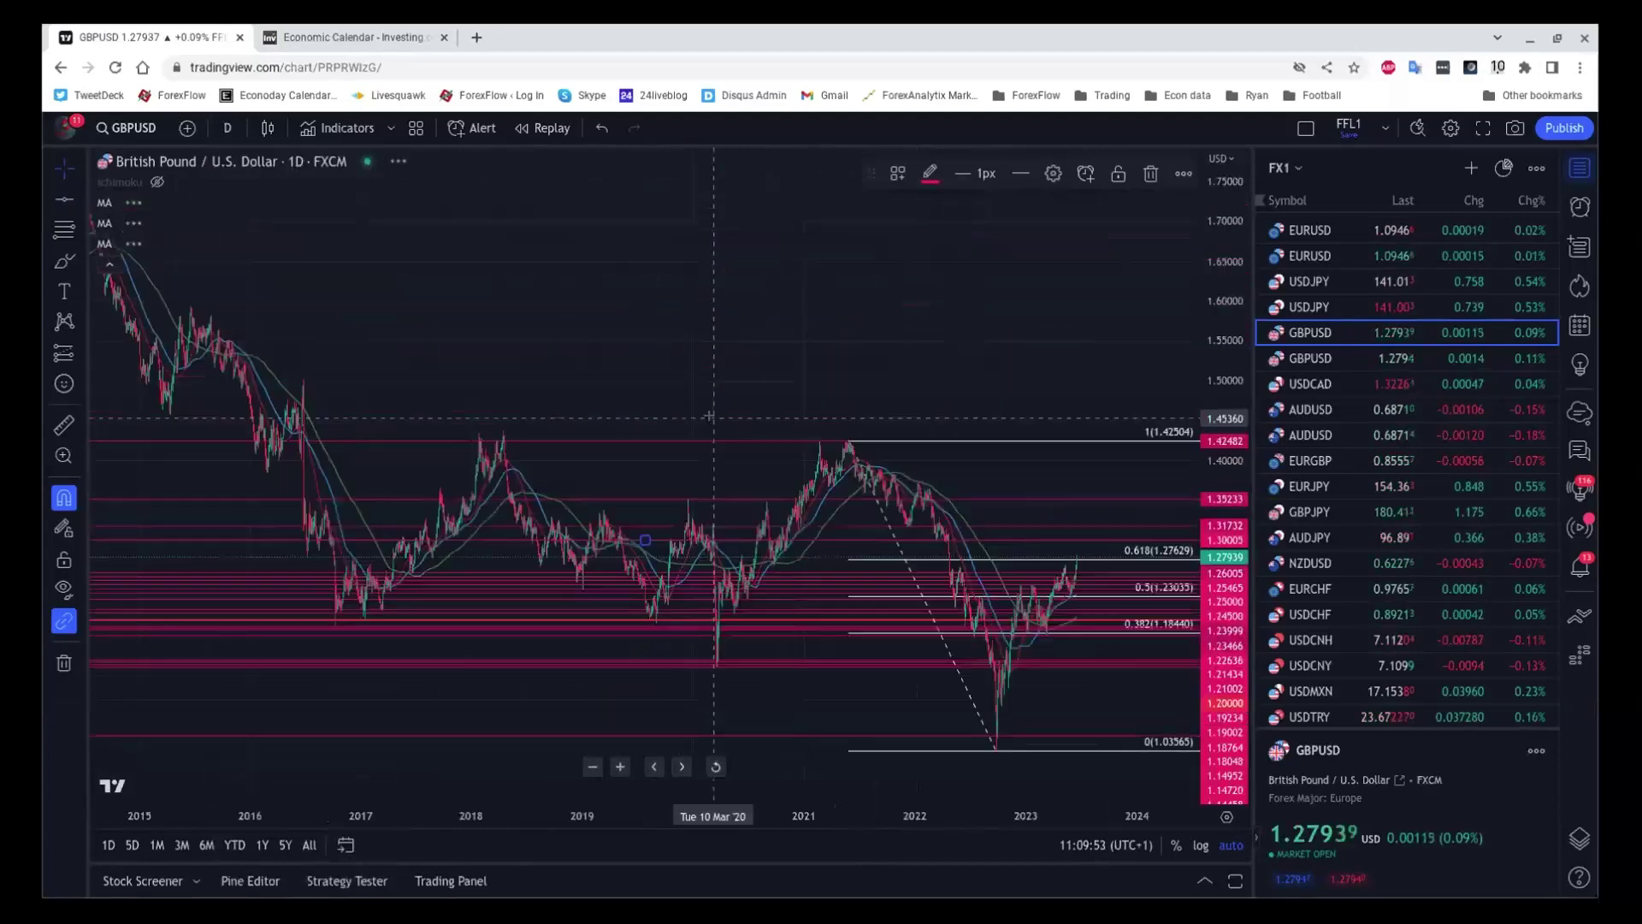
scroll(710, 421, up, 5)
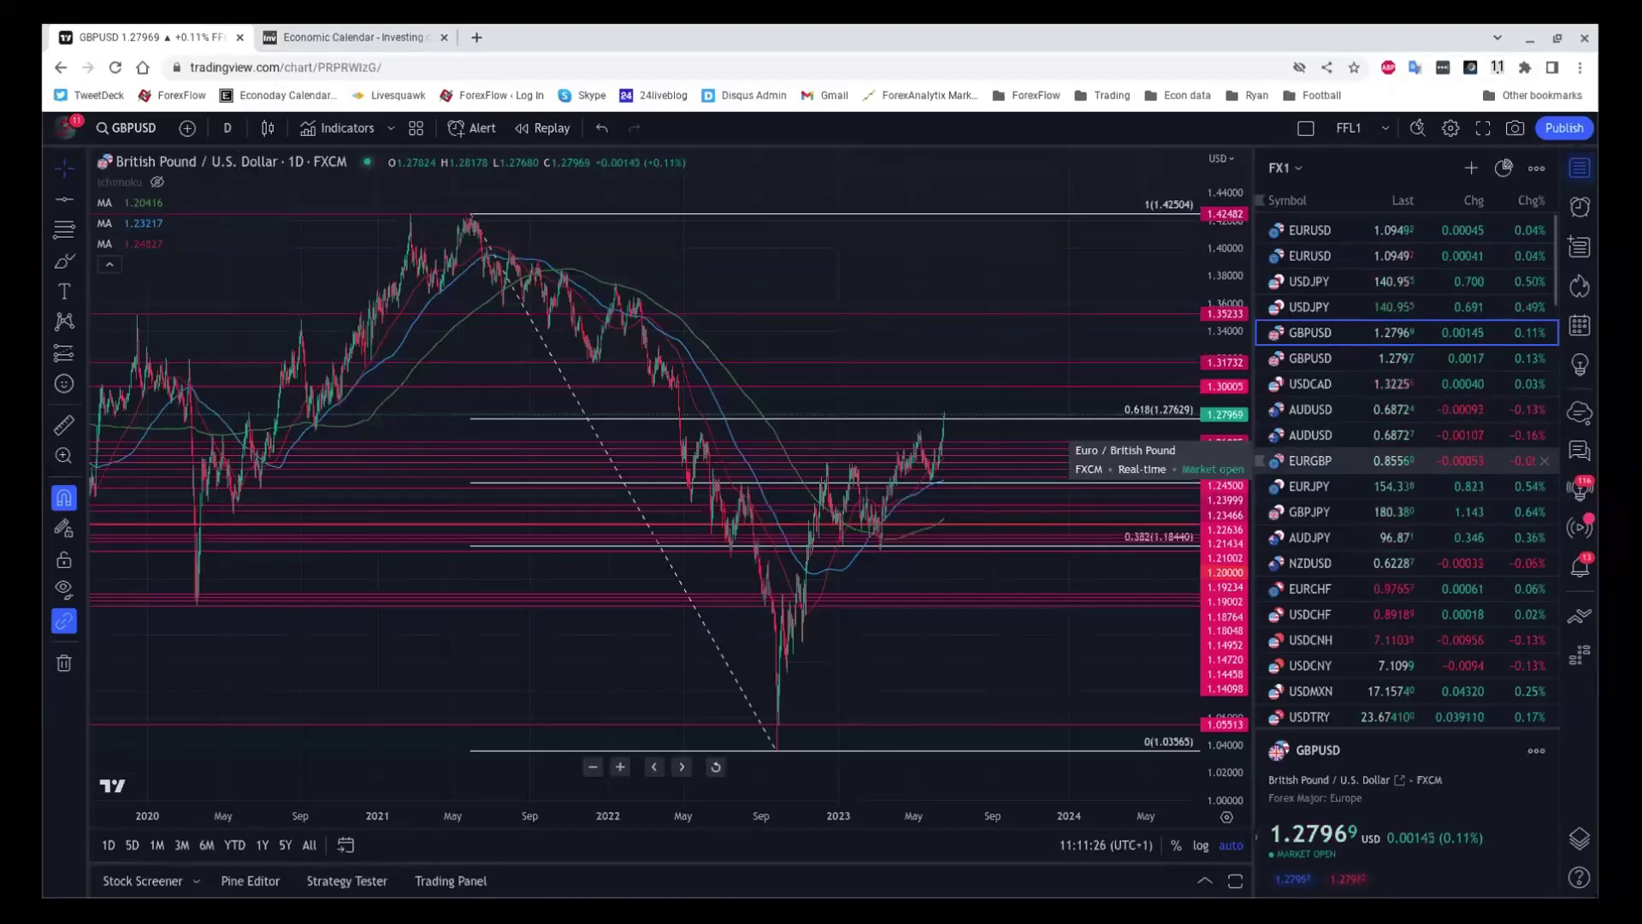
- Switch the chart to EURGBP from the watchlist
click(1339, 462)
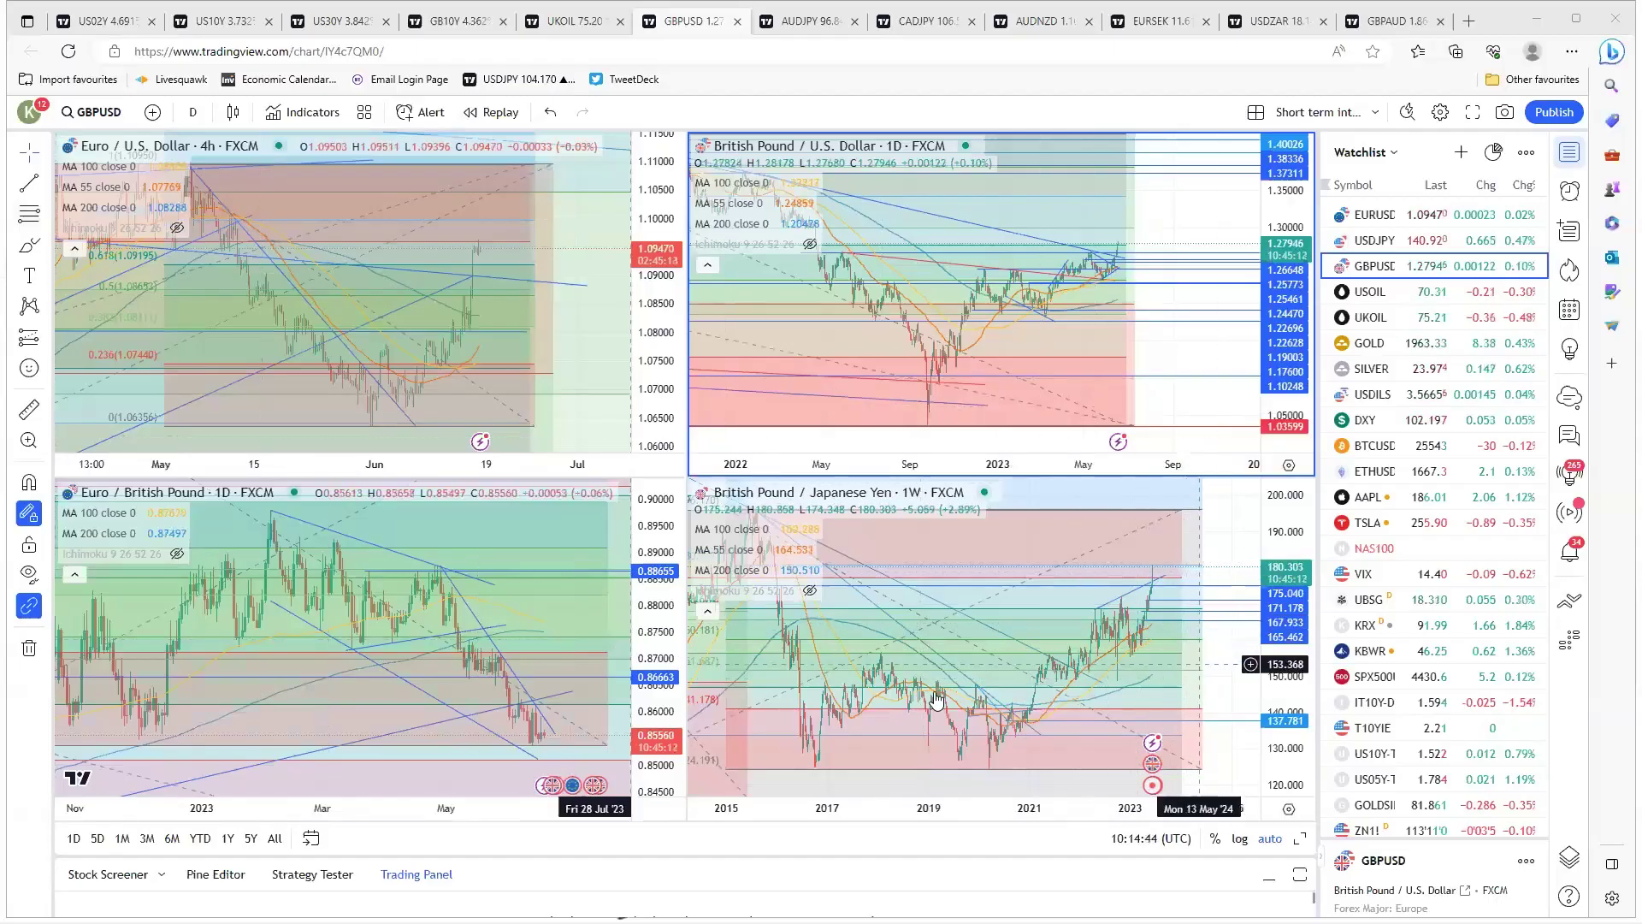
- Maximize the GBPJPY pane, try the 4-hour interval, then settle on 1 day spanning 2015–2023
click(964, 759)
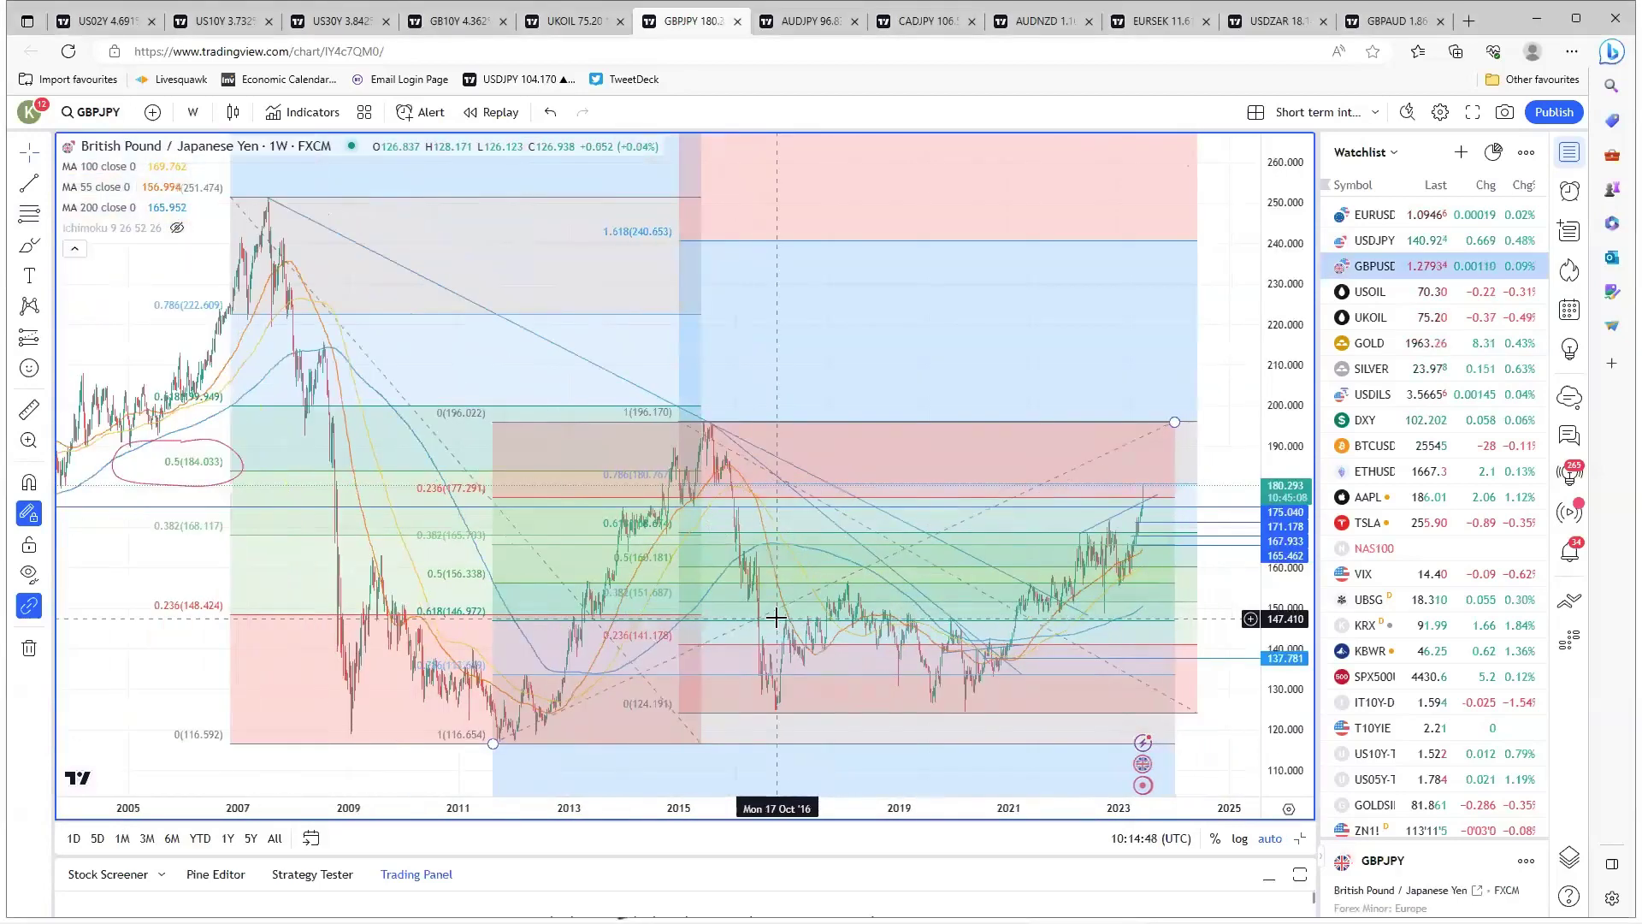
scroll(436, 462, up, 3)
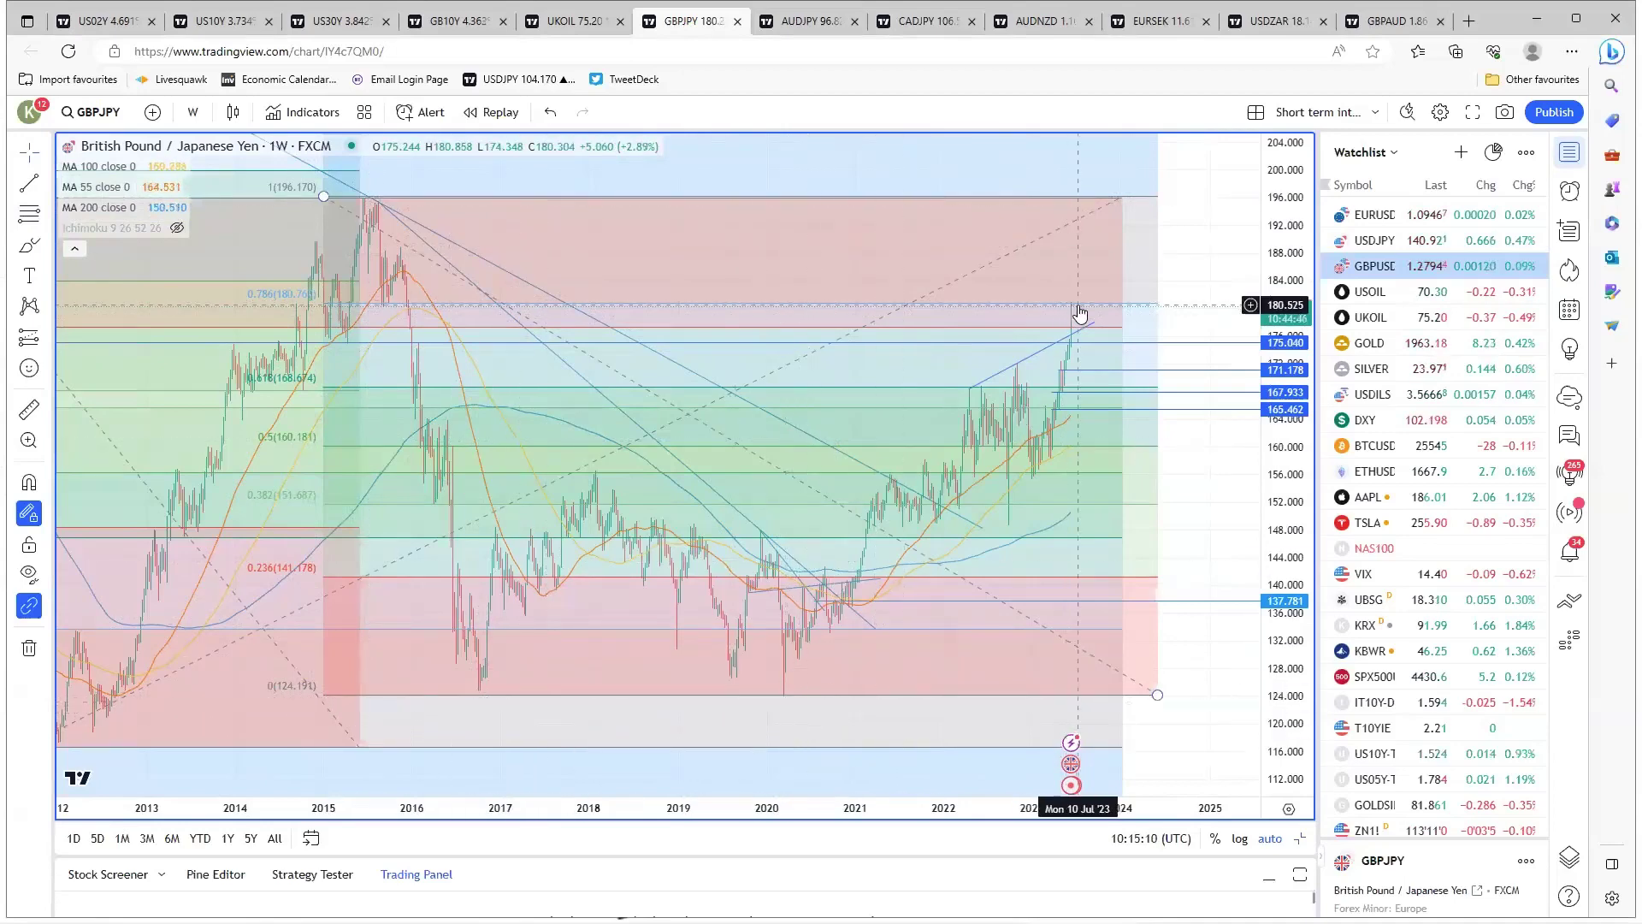
click(196, 115)
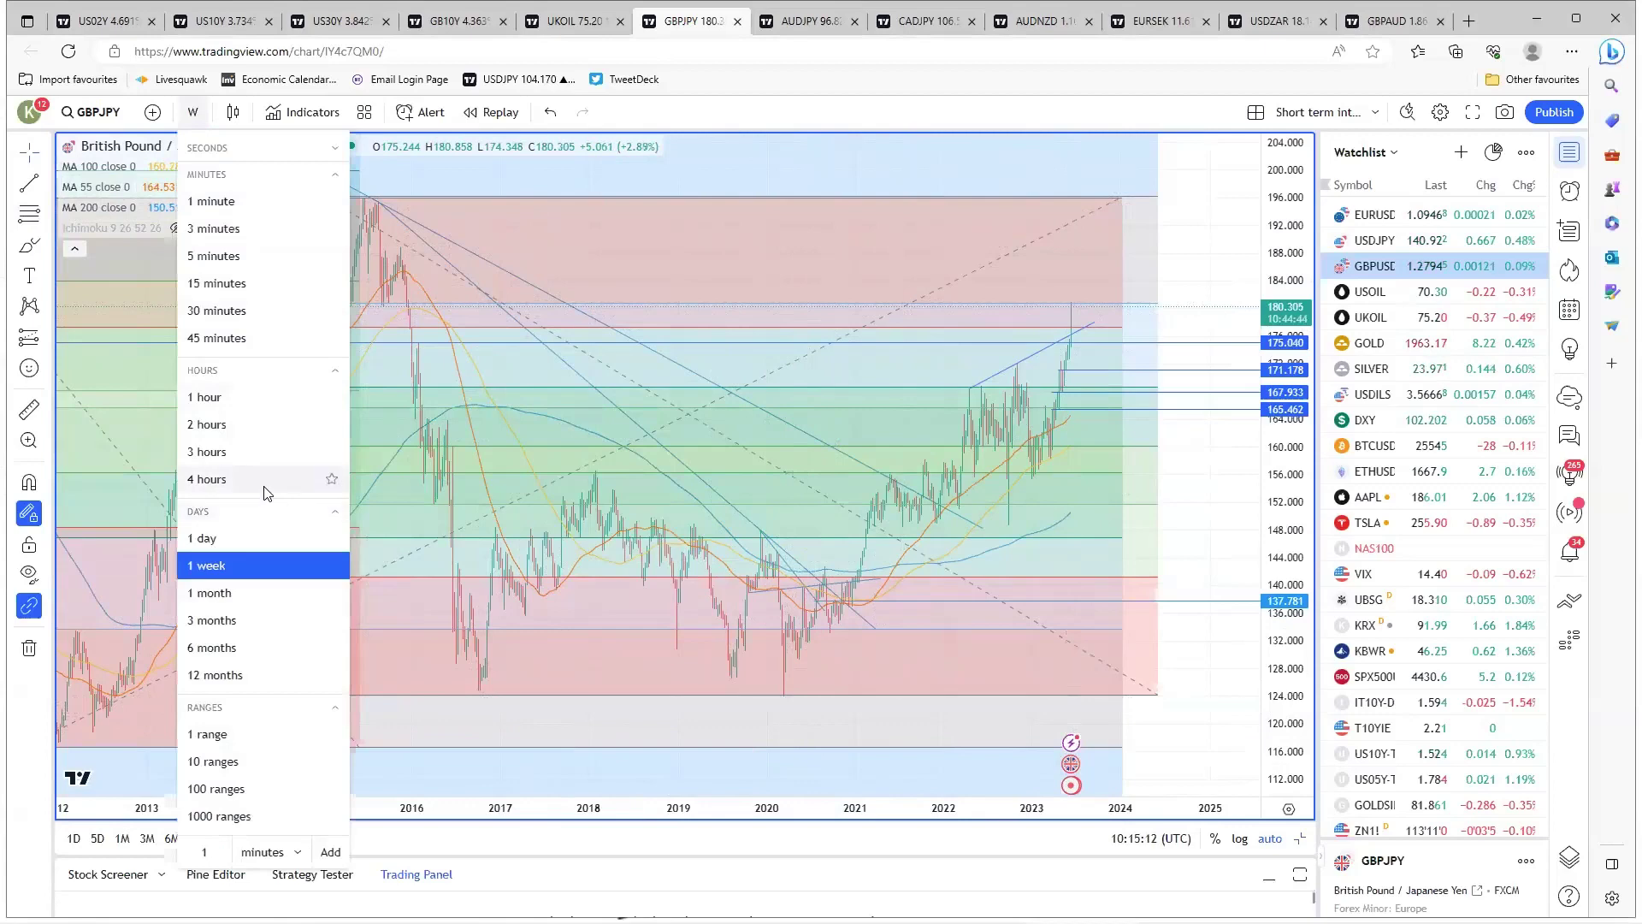
click(308, 488)
scroll(1059, 471, down, 6)
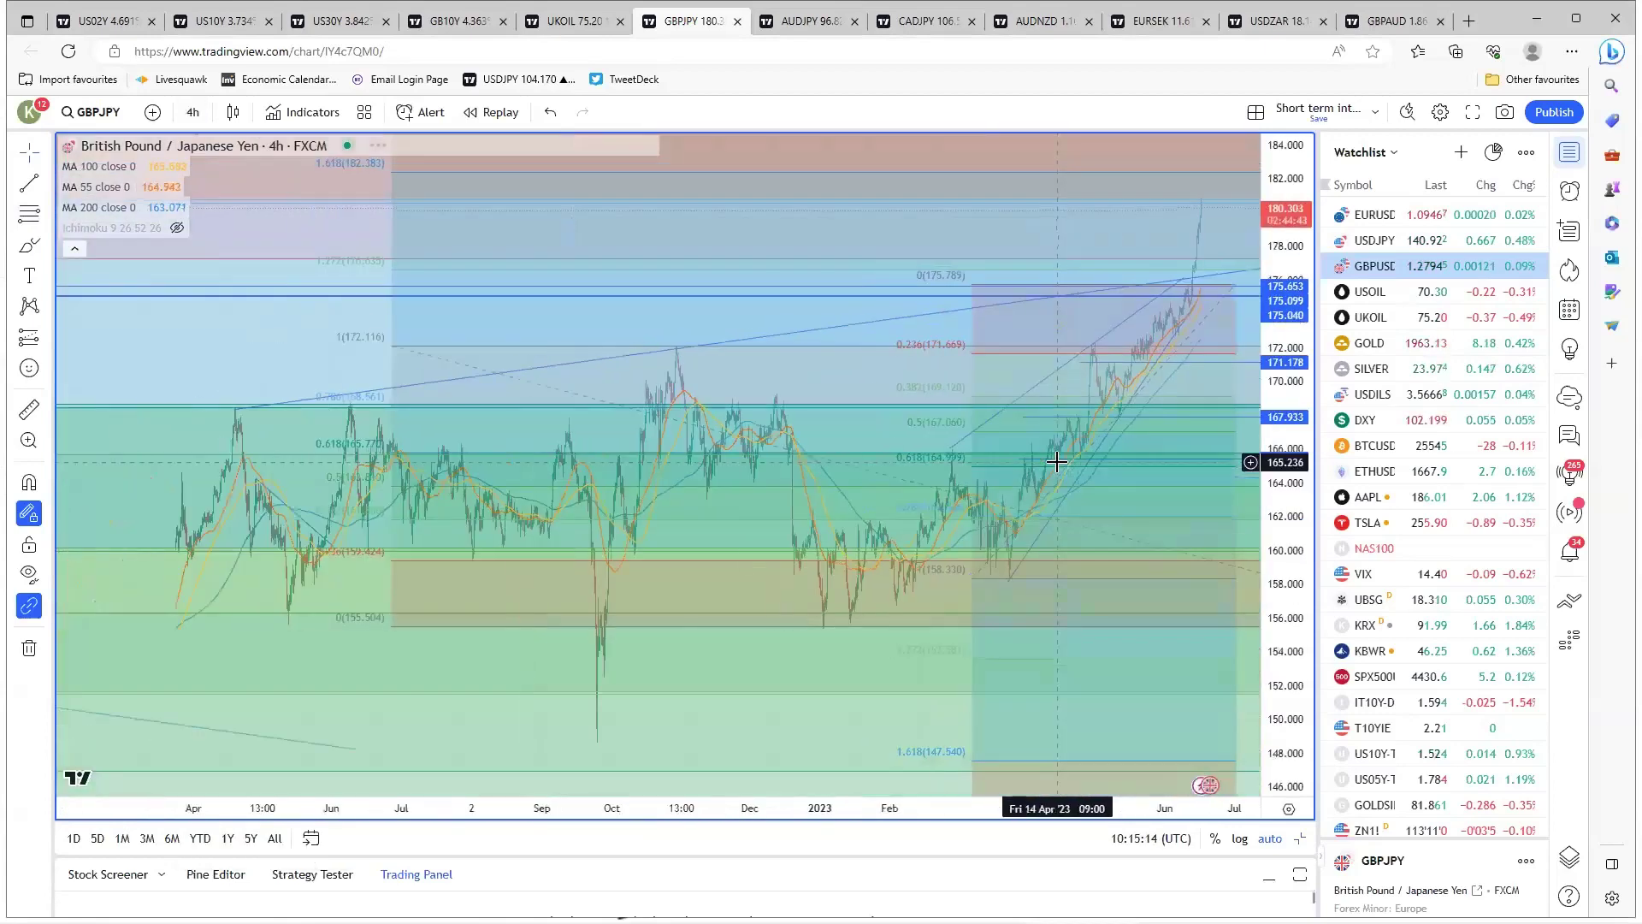
click(192, 115)
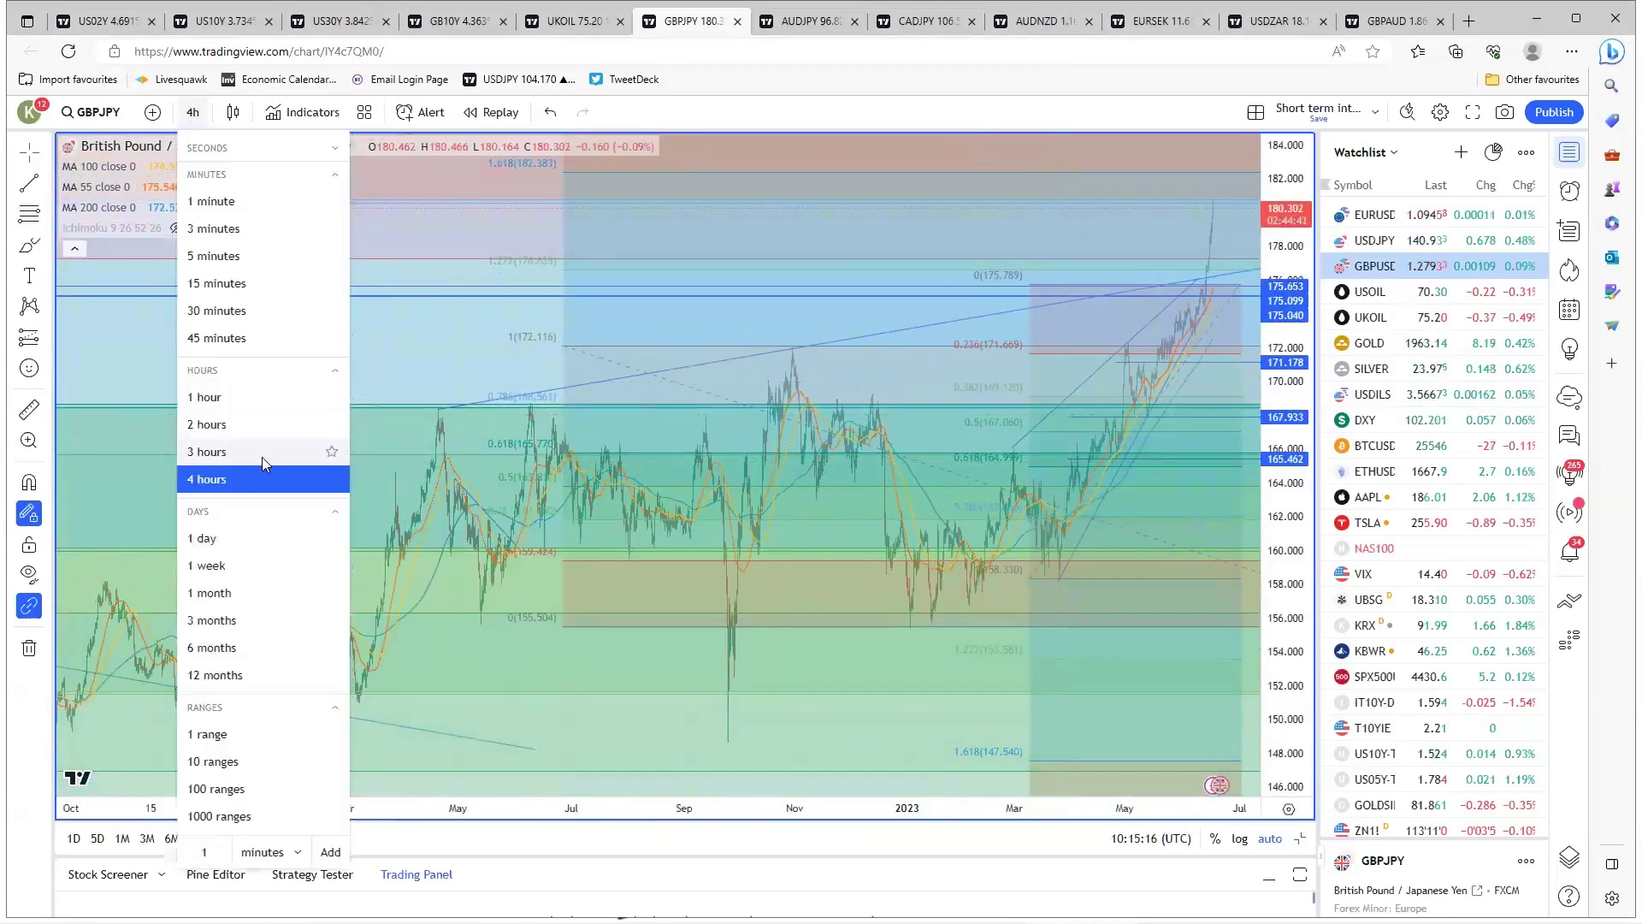
click(207, 538)
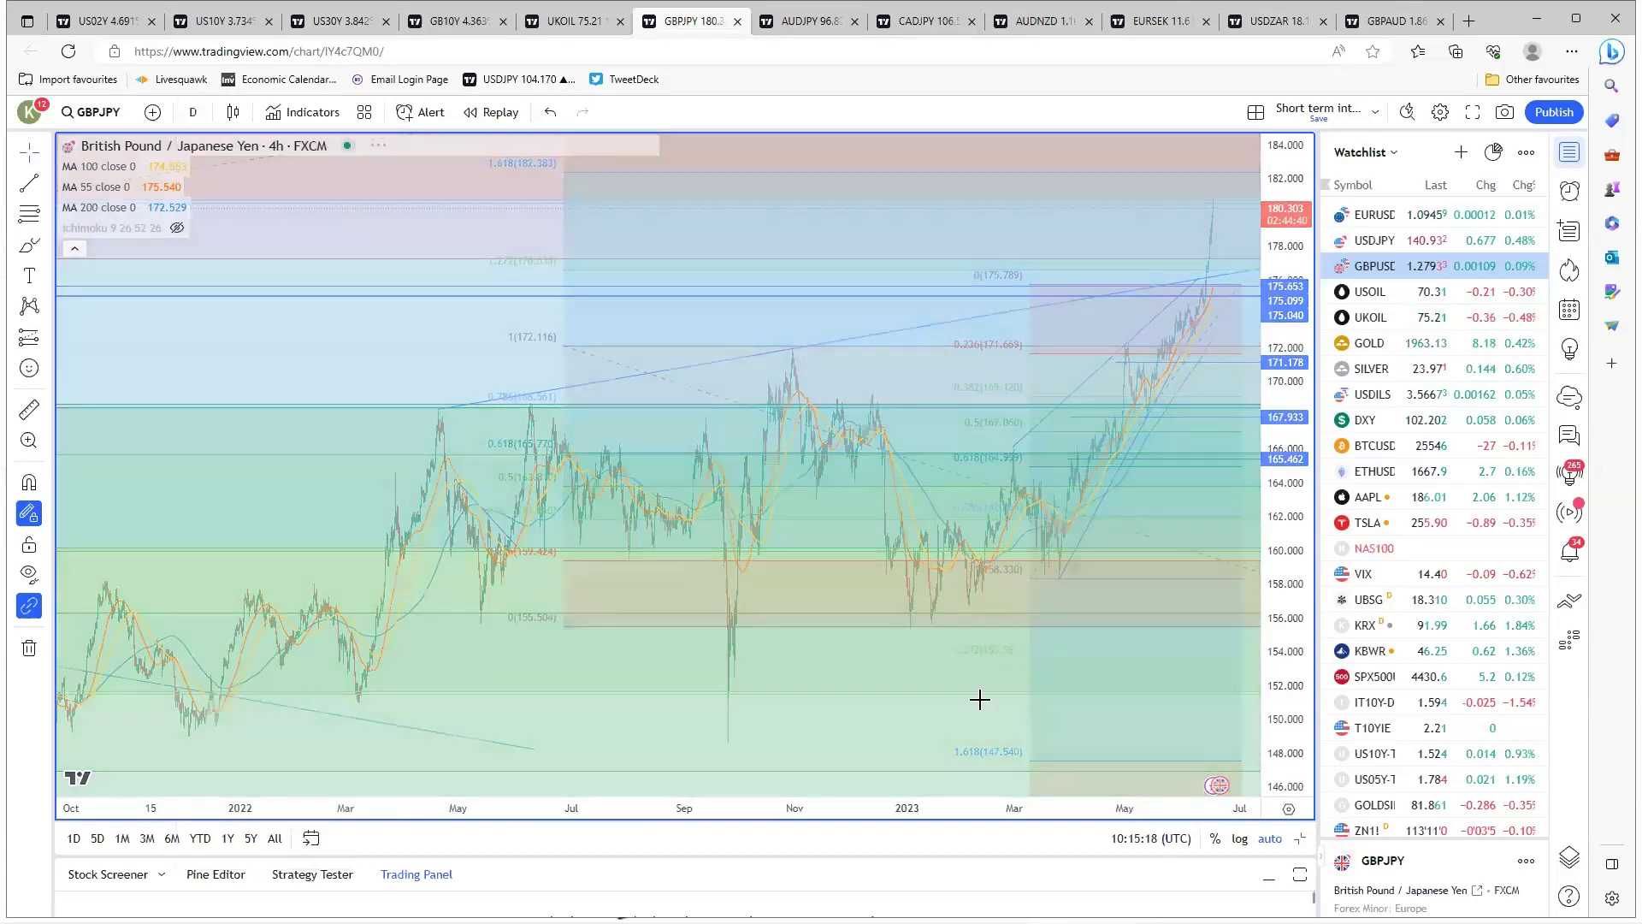
scroll(969, 710, up, 1)
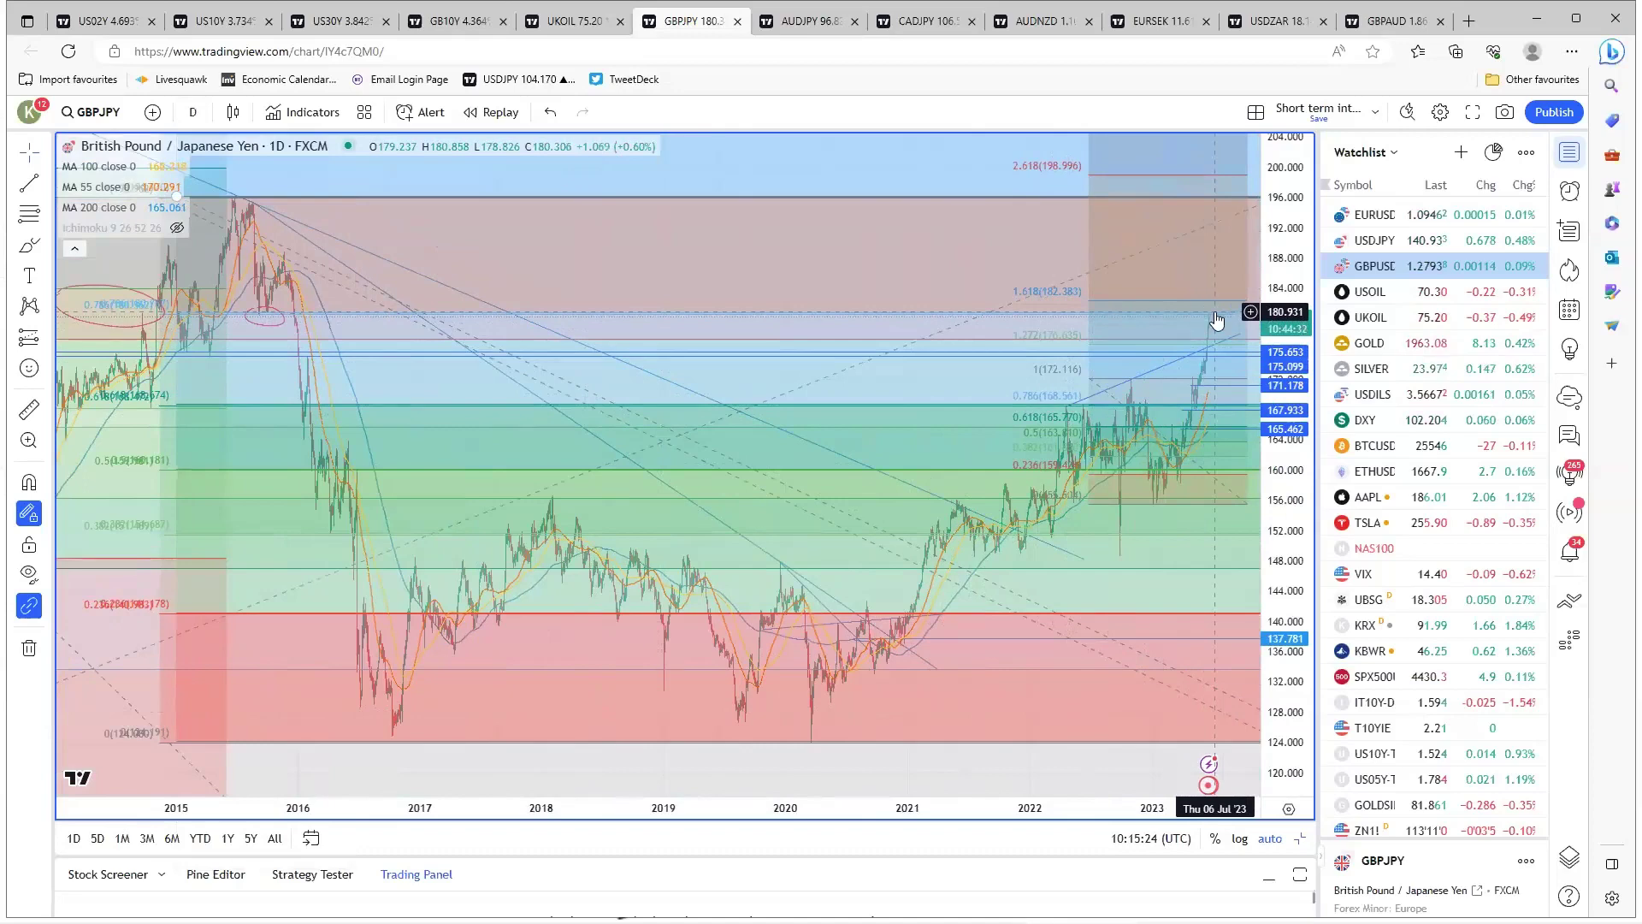
click(1191, 386)
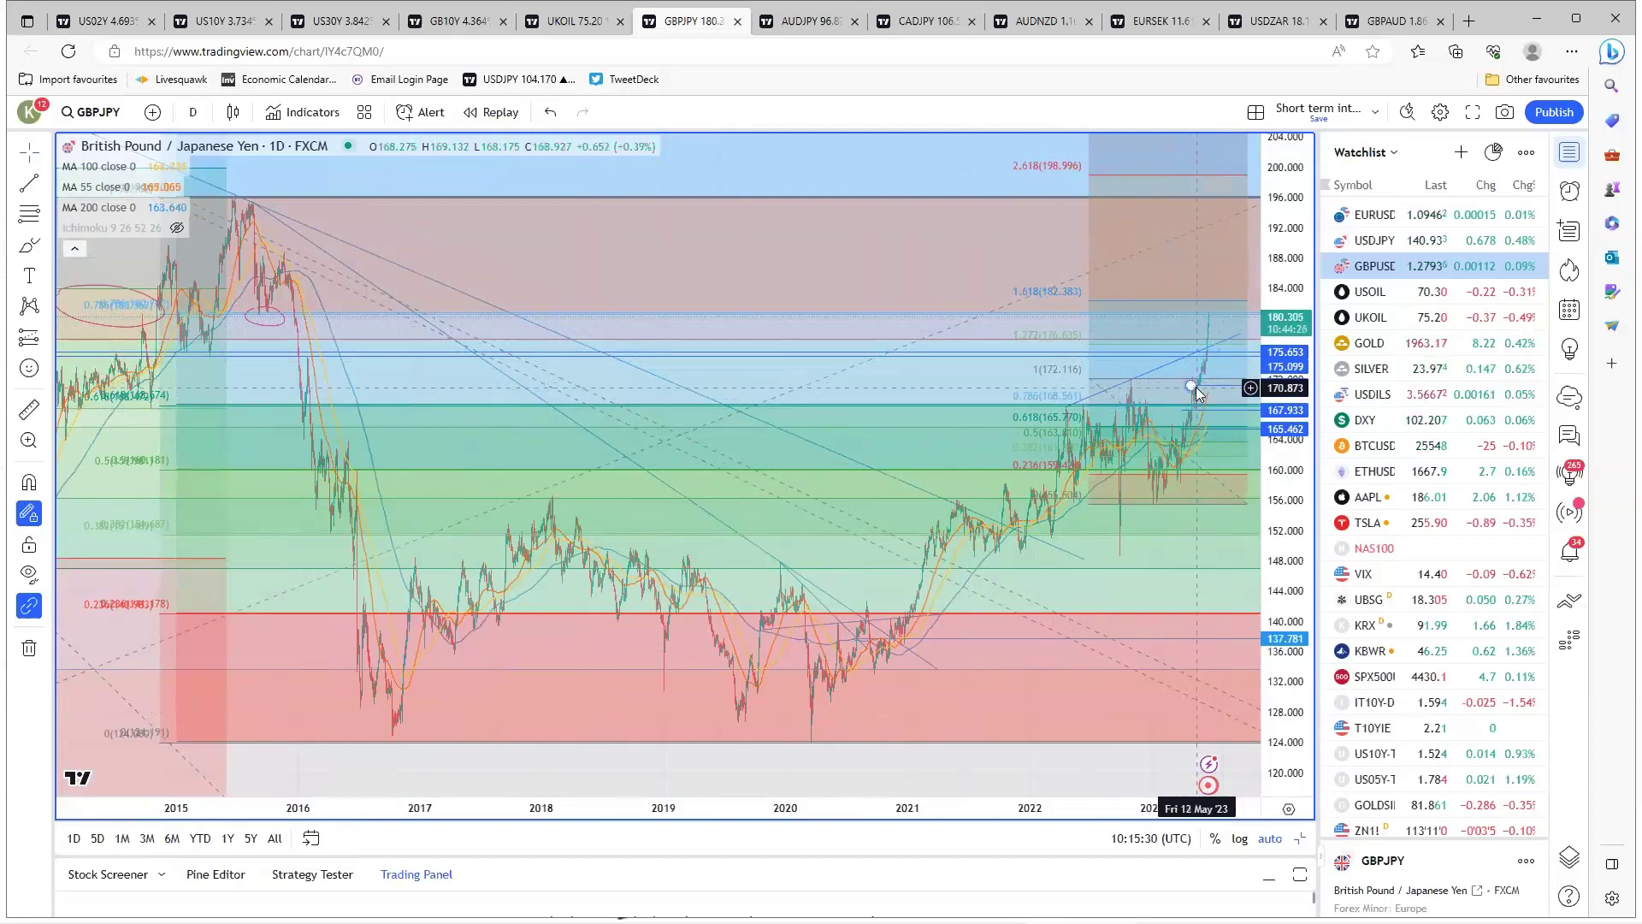
click(1206, 391)
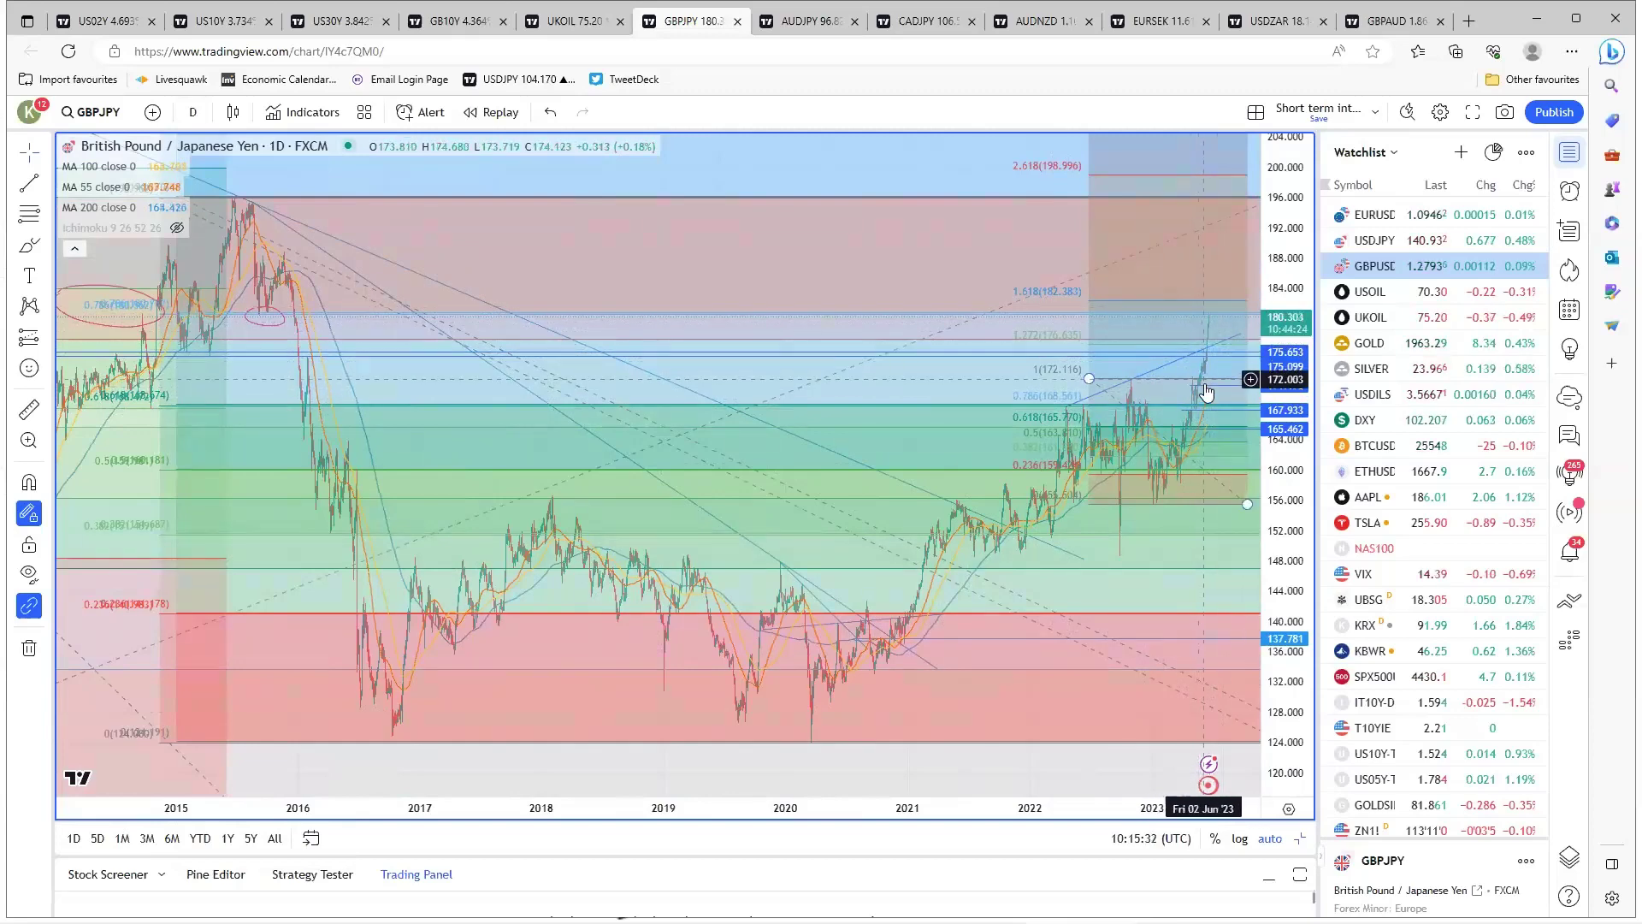
click(1206, 380)
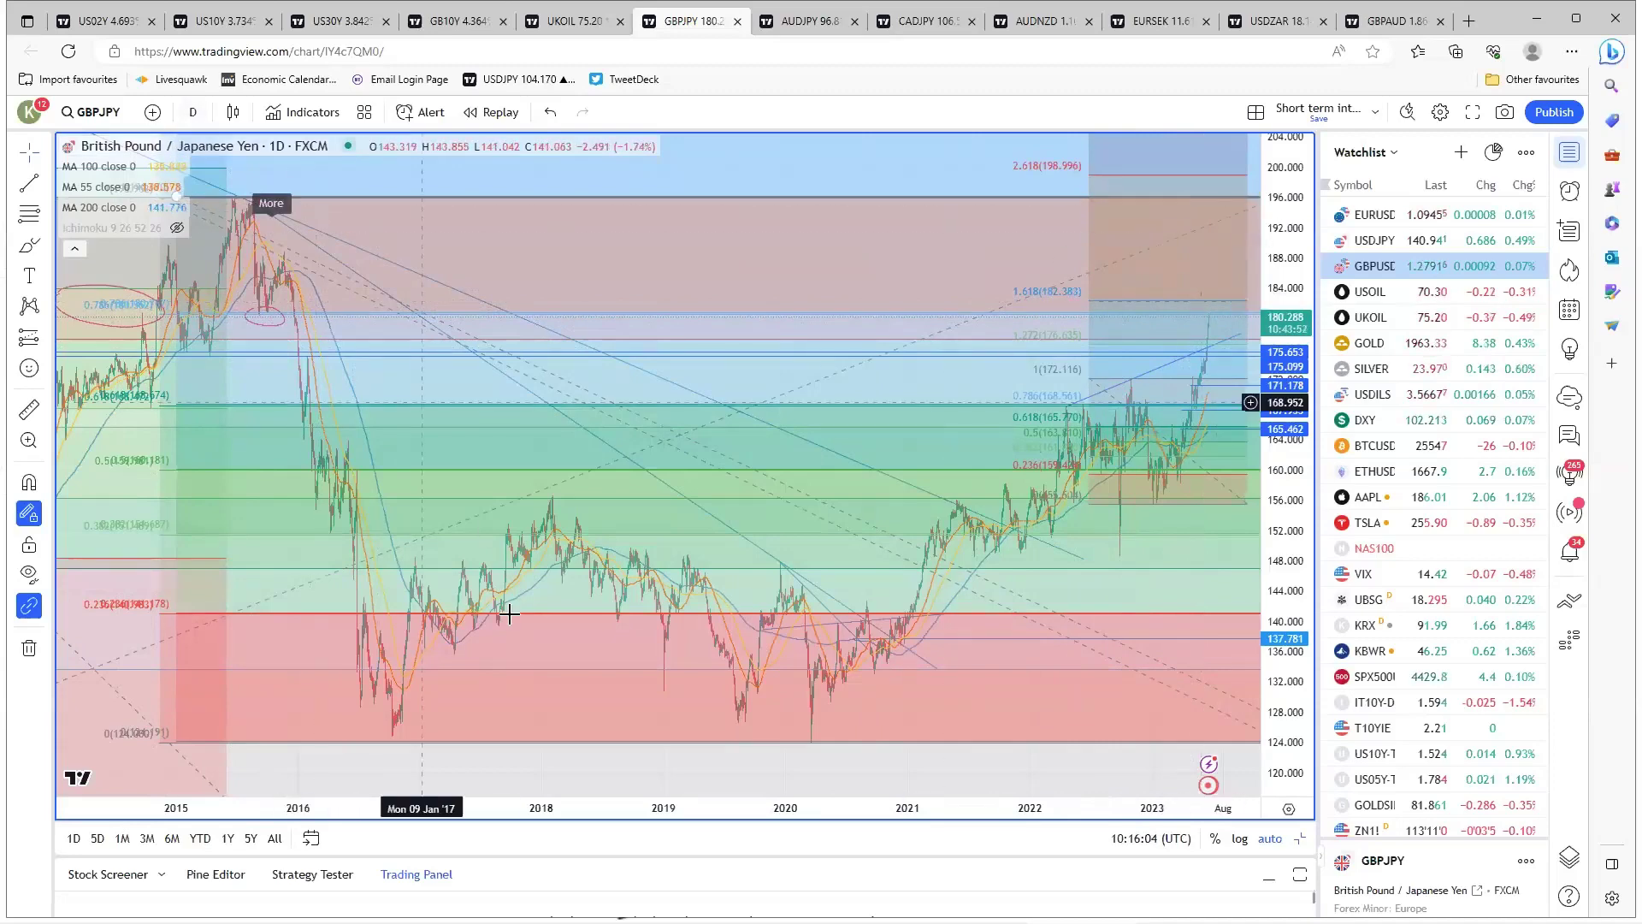
scroll(509, 614, down, 1)
- Show GBPJPY on 1-week candles zoomed to 2003–2025 and inspect its Fibonacci drawing
click(193, 112)
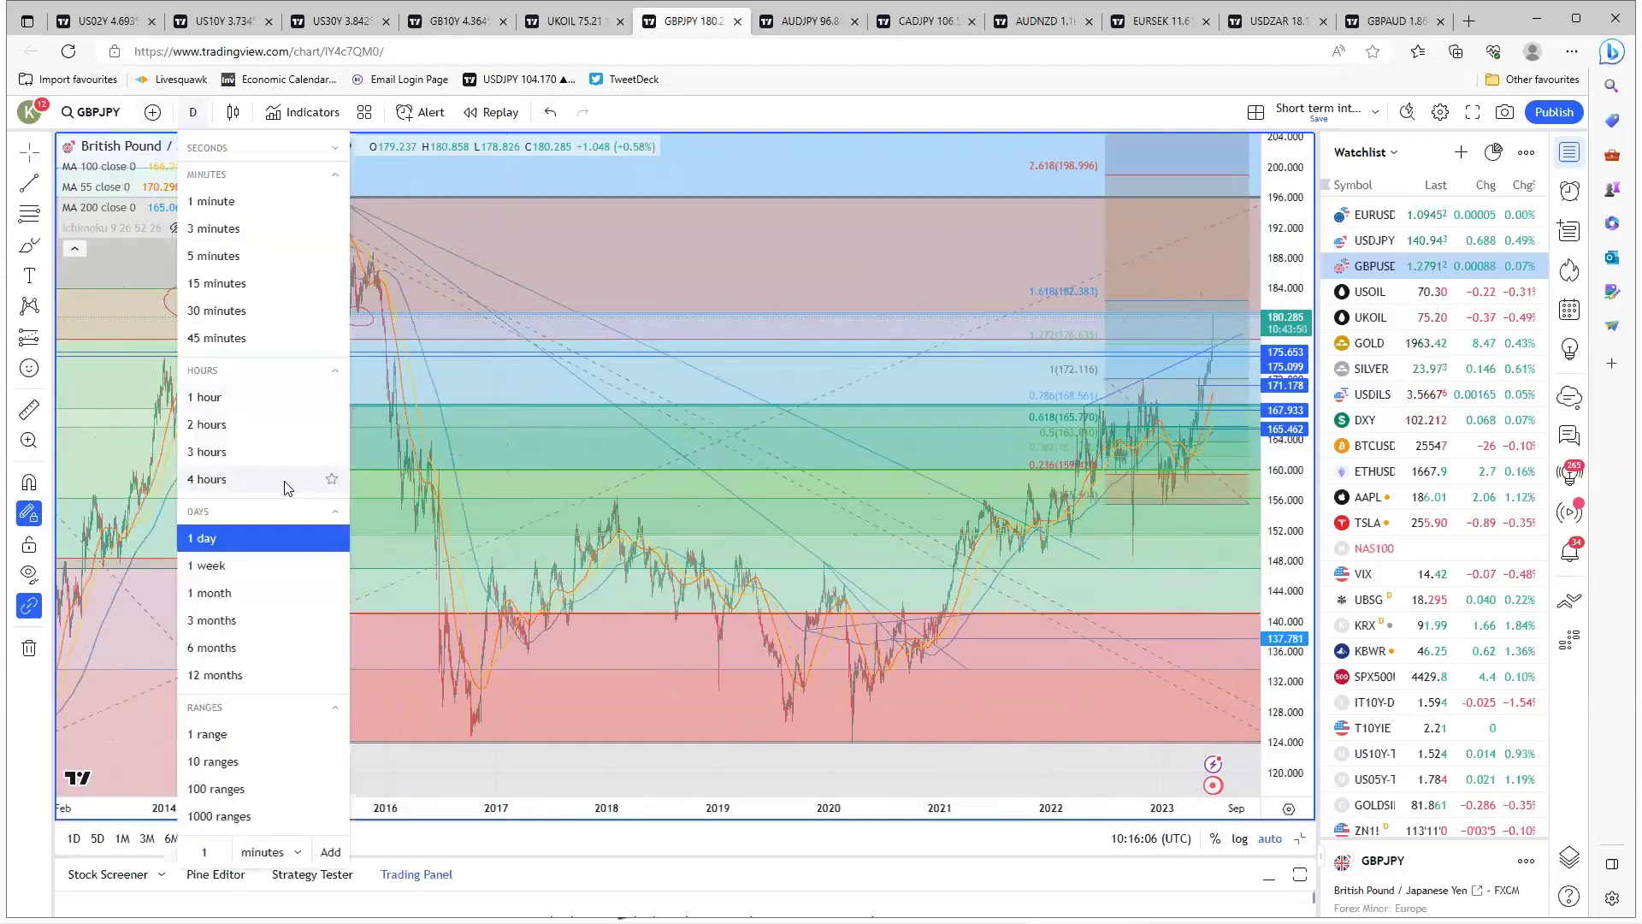
click(282, 565)
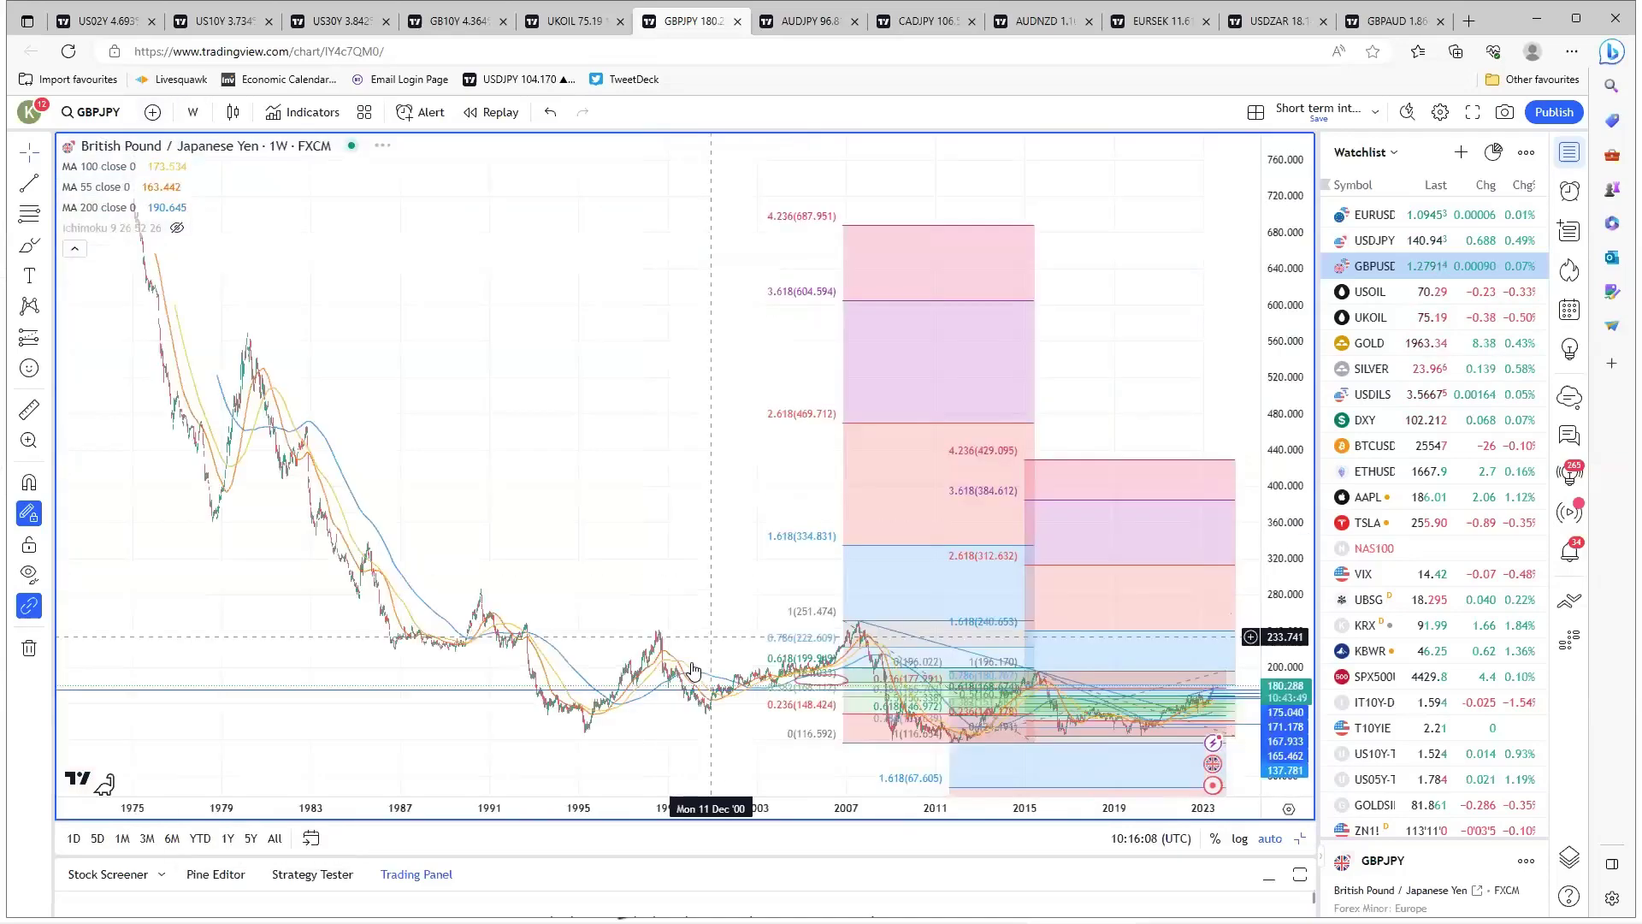
scroll(693, 671, up, 3)
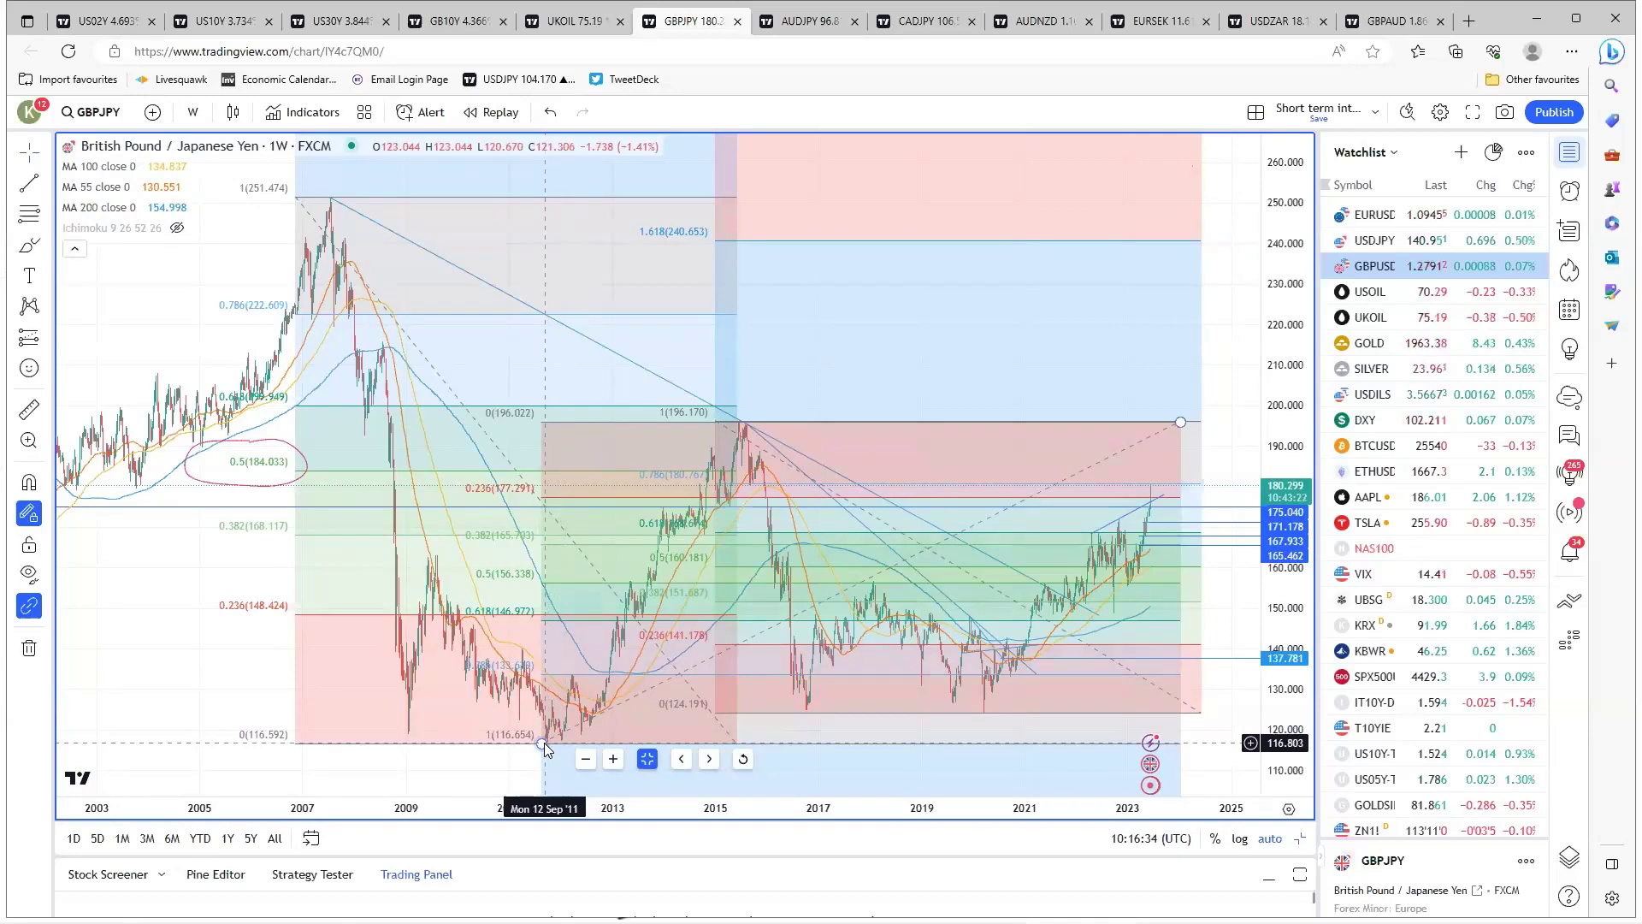
click(736, 432)
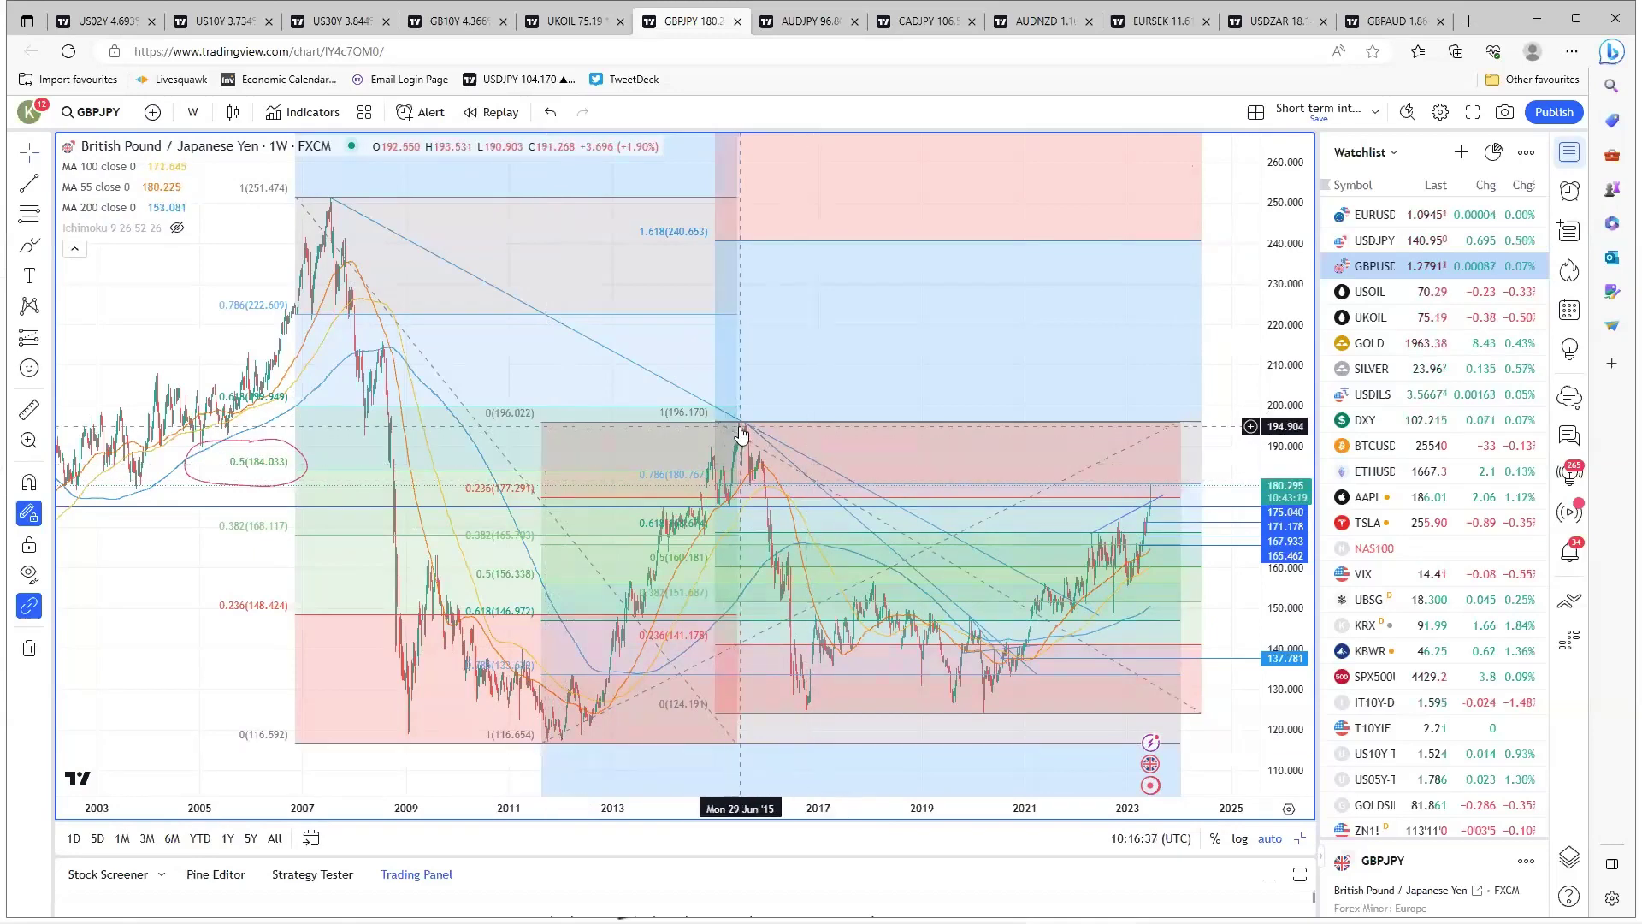
click(552, 752)
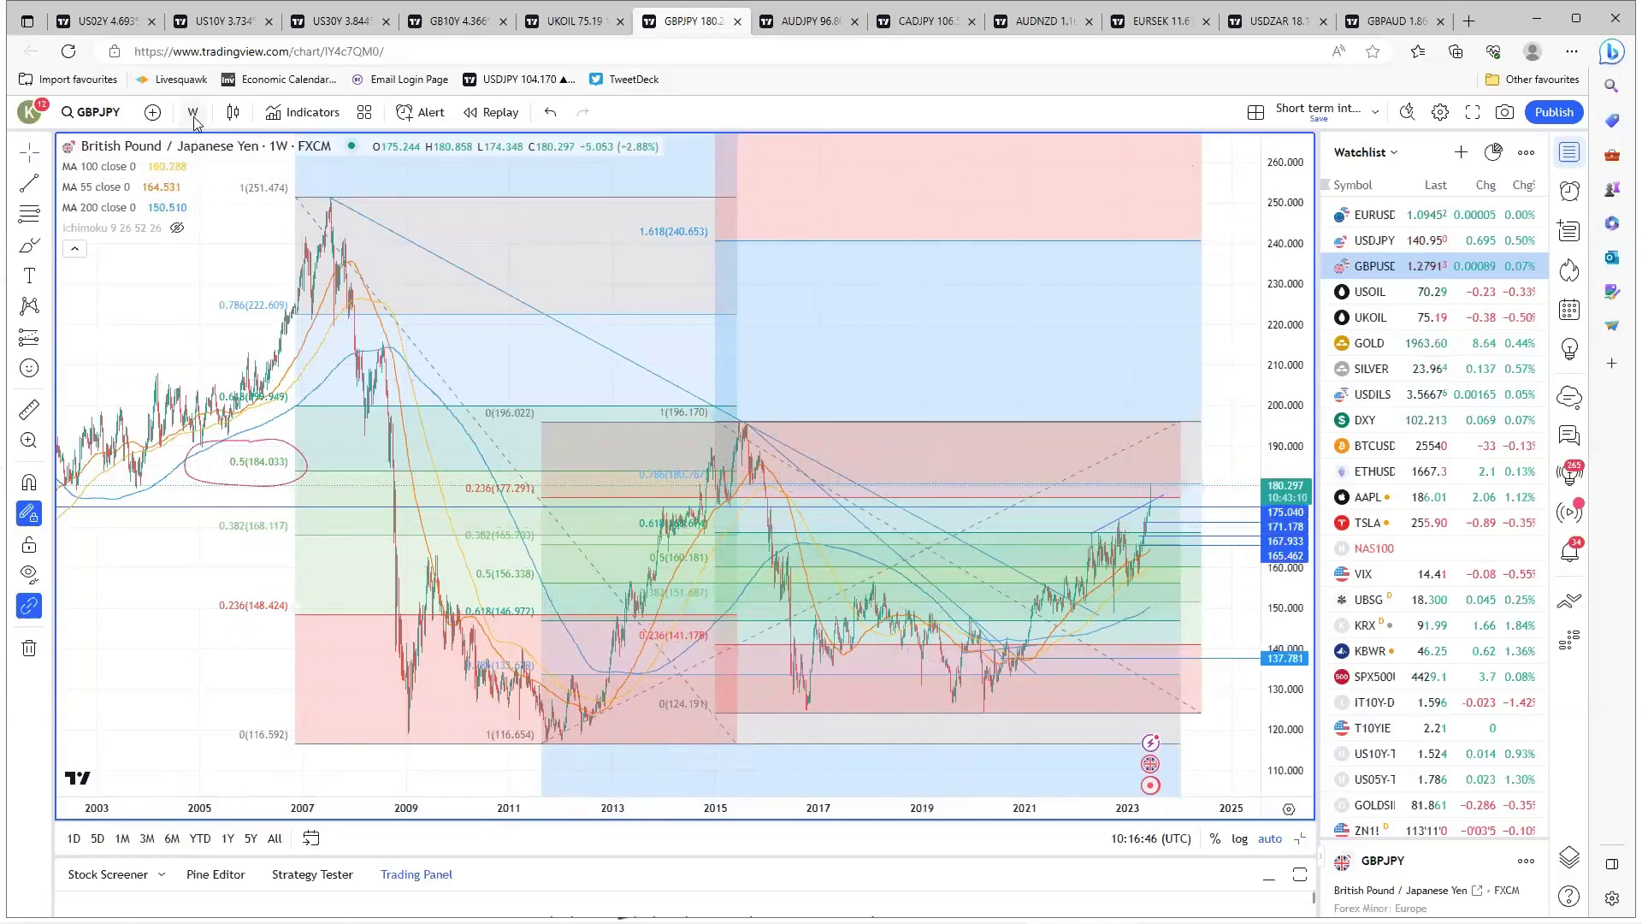
click(192, 112)
- Set GBPJPY back to 1-day candles and zoom out to span 2014–2023
click(215, 539)
scroll(972, 733, down, 5)
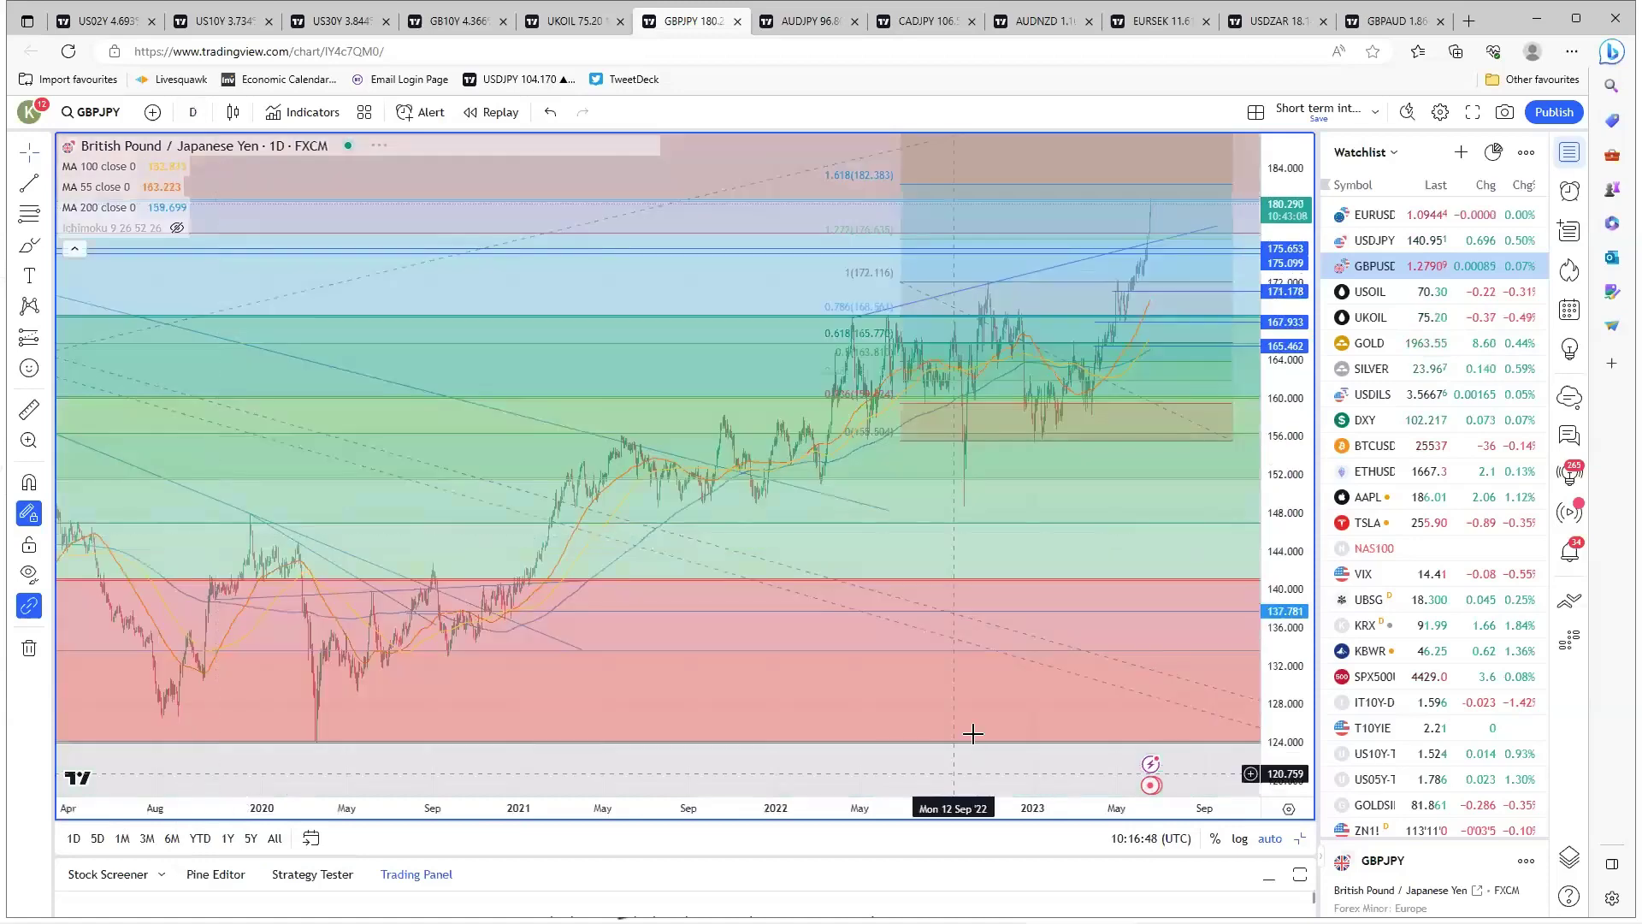
scroll(971, 732, down, 3)
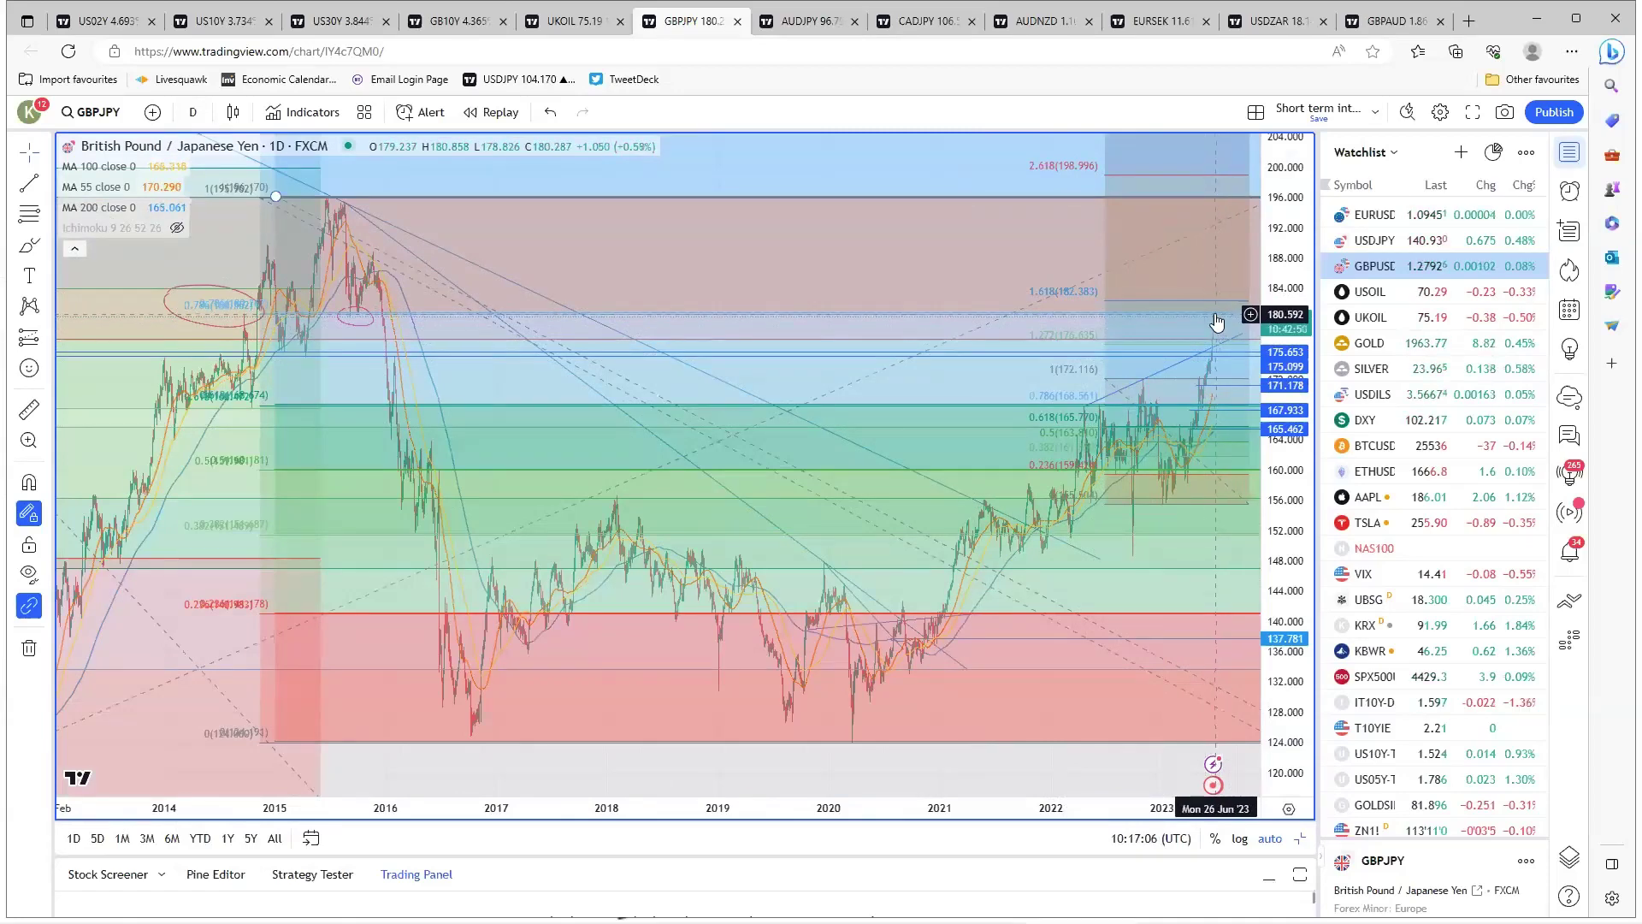
mouse_move(646, 758)
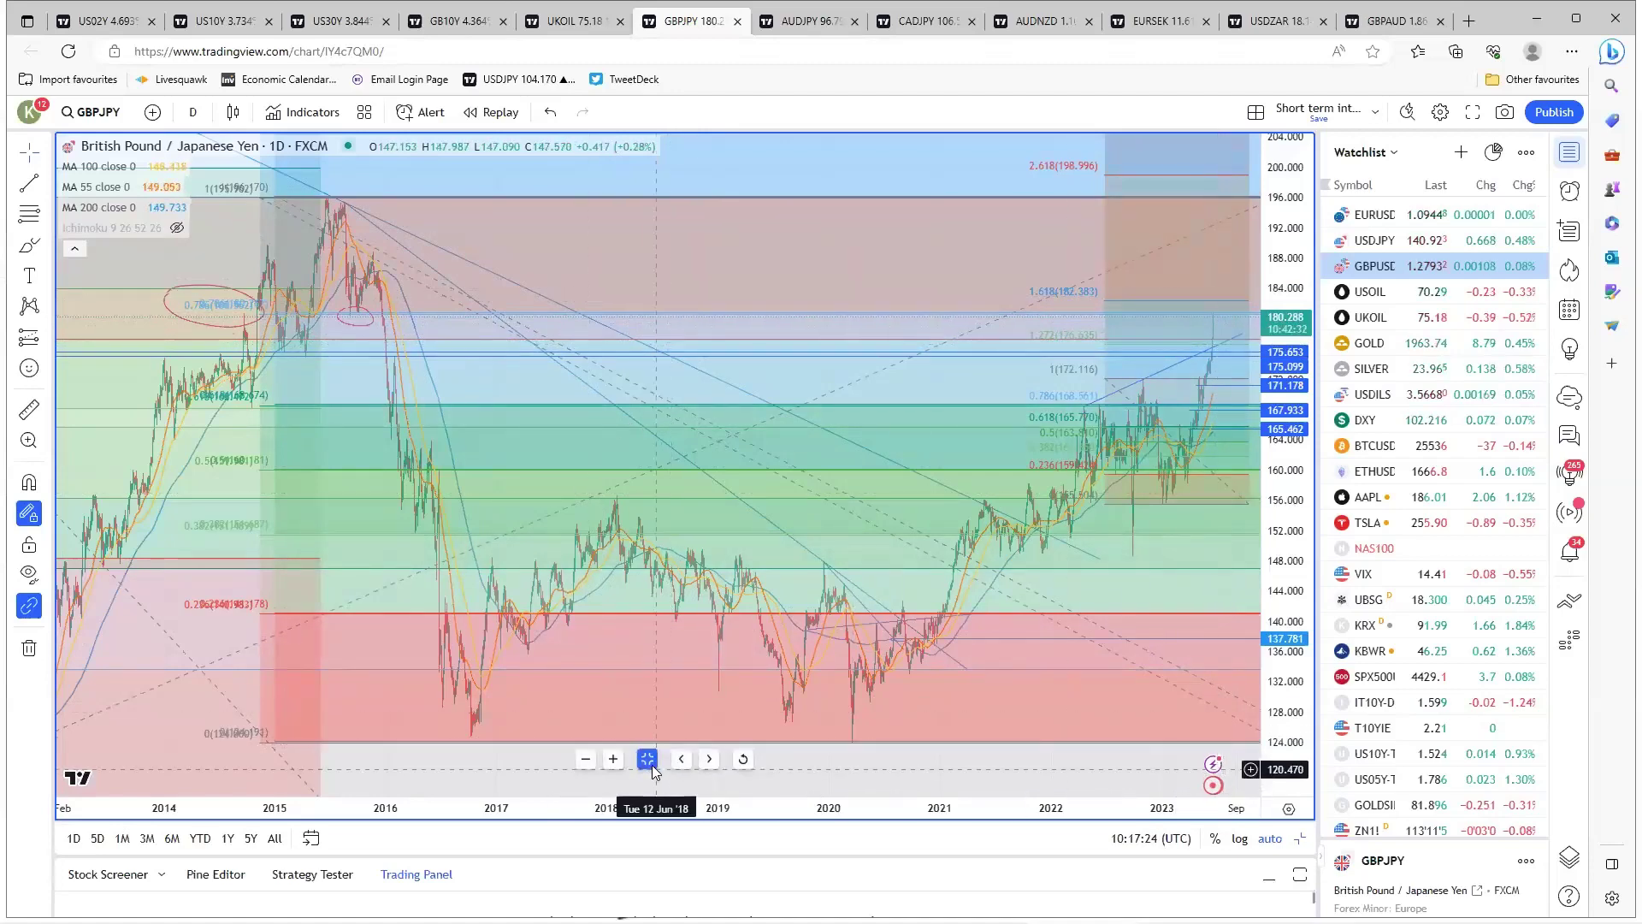
- Restore four charts, then open the JPY pairs layout with the USDJPY 4h pane maximized
click(647, 759)
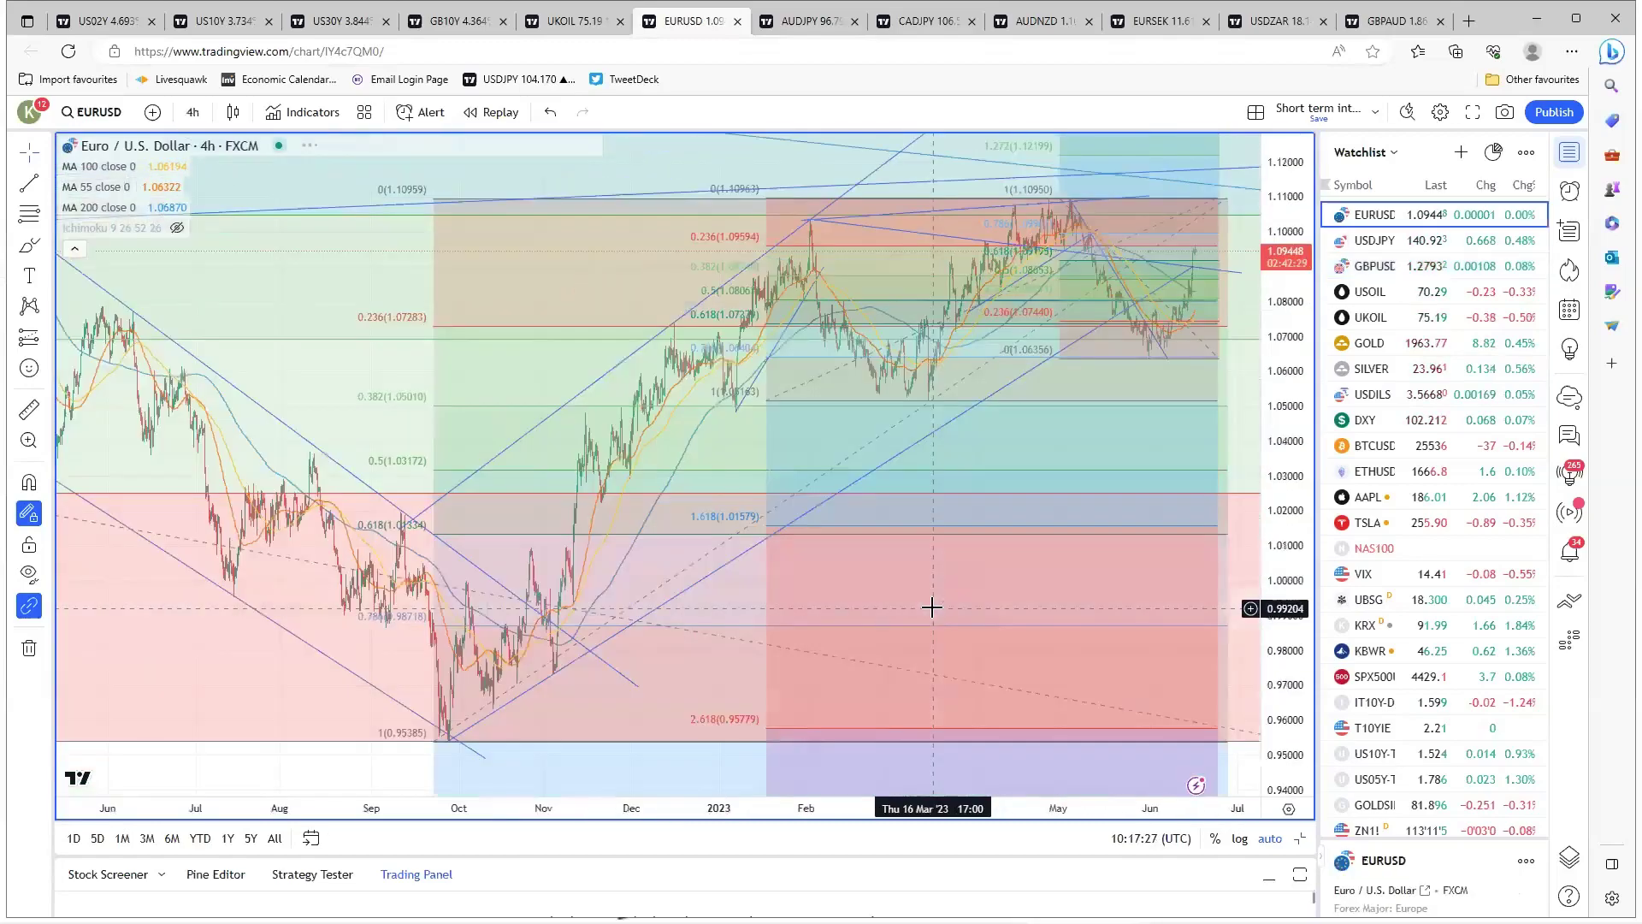
scroll(776, 663, up, 5)
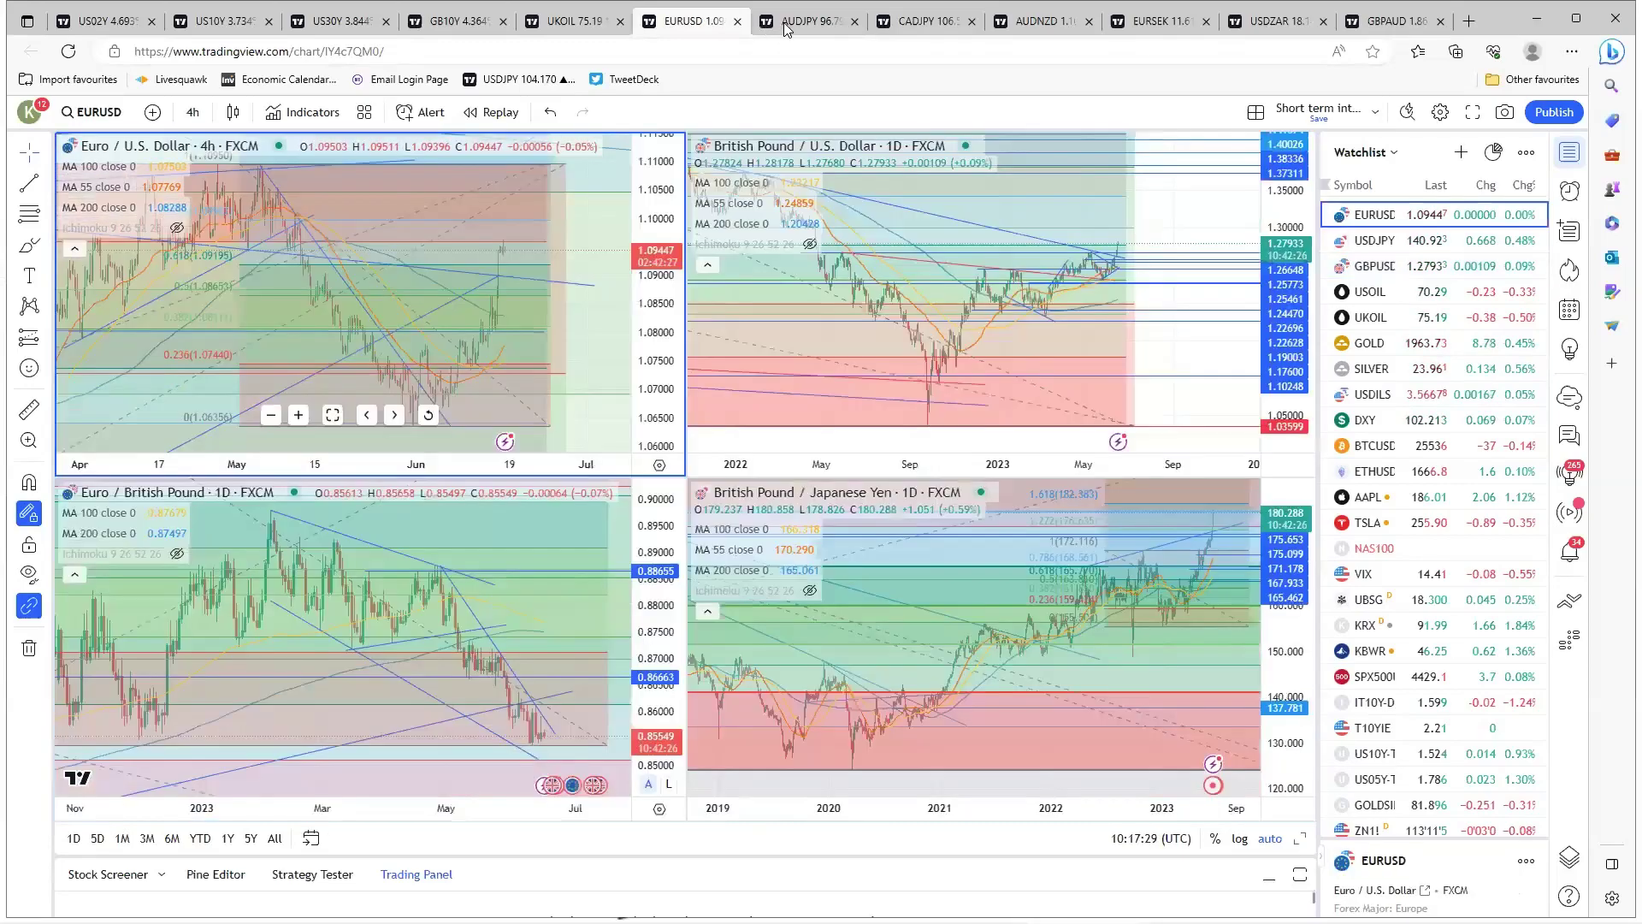
click(793, 24)
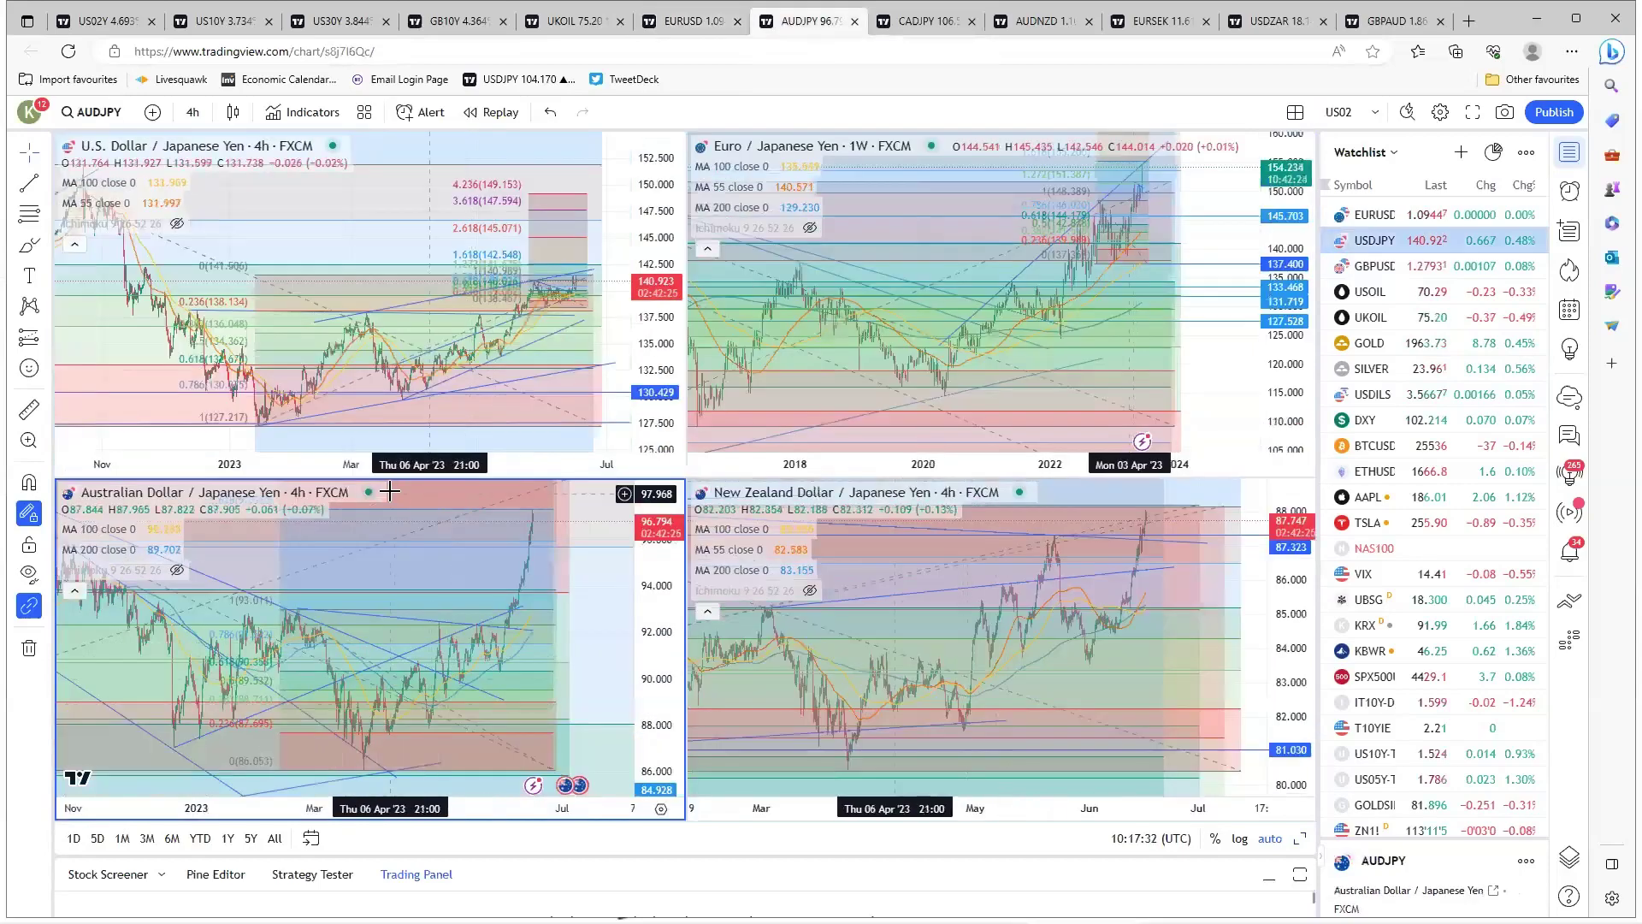
click(334, 424)
key(alt+Return)
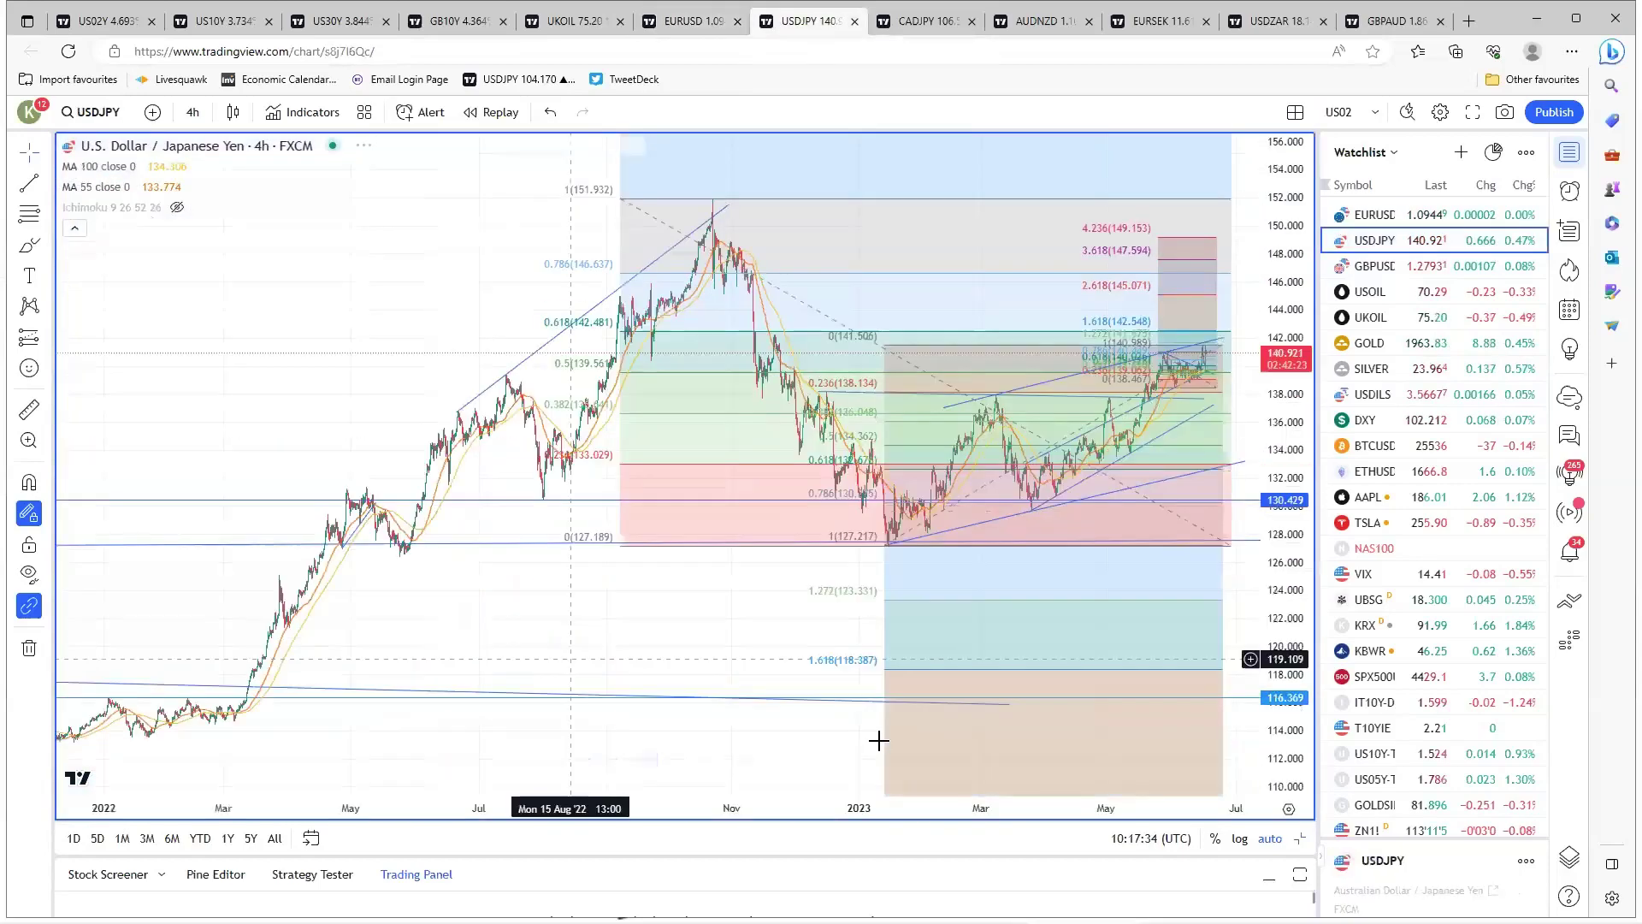
scroll(878, 740, up, 5)
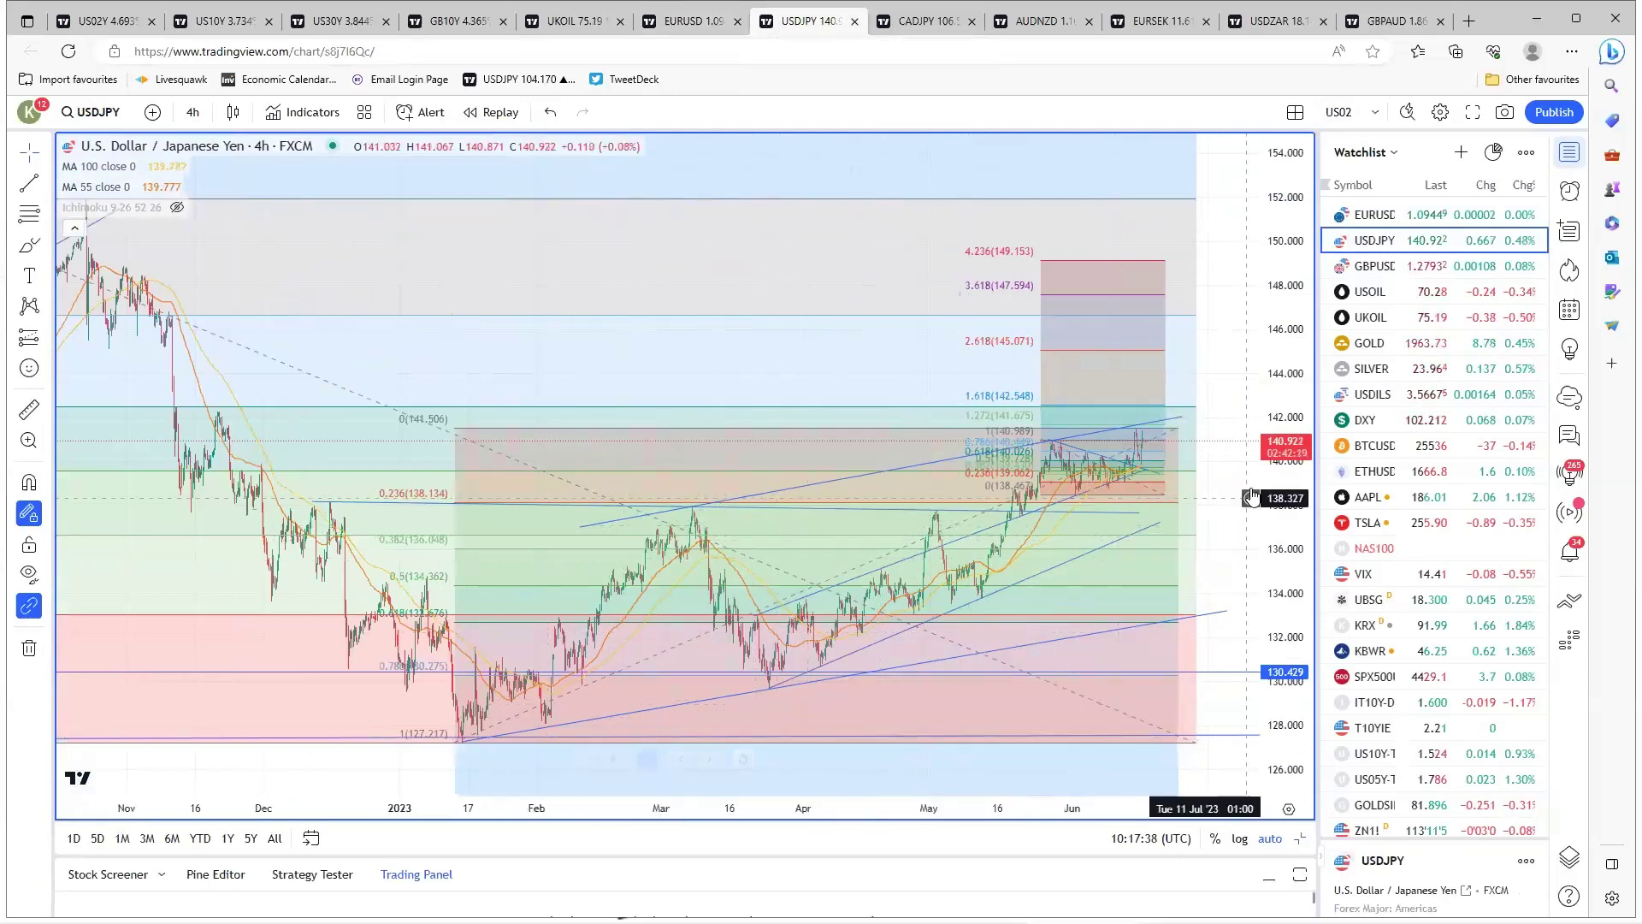
- Select the rising USDJPY trendline and zoom to review it against the Fibonacci levels
click(1145, 428)
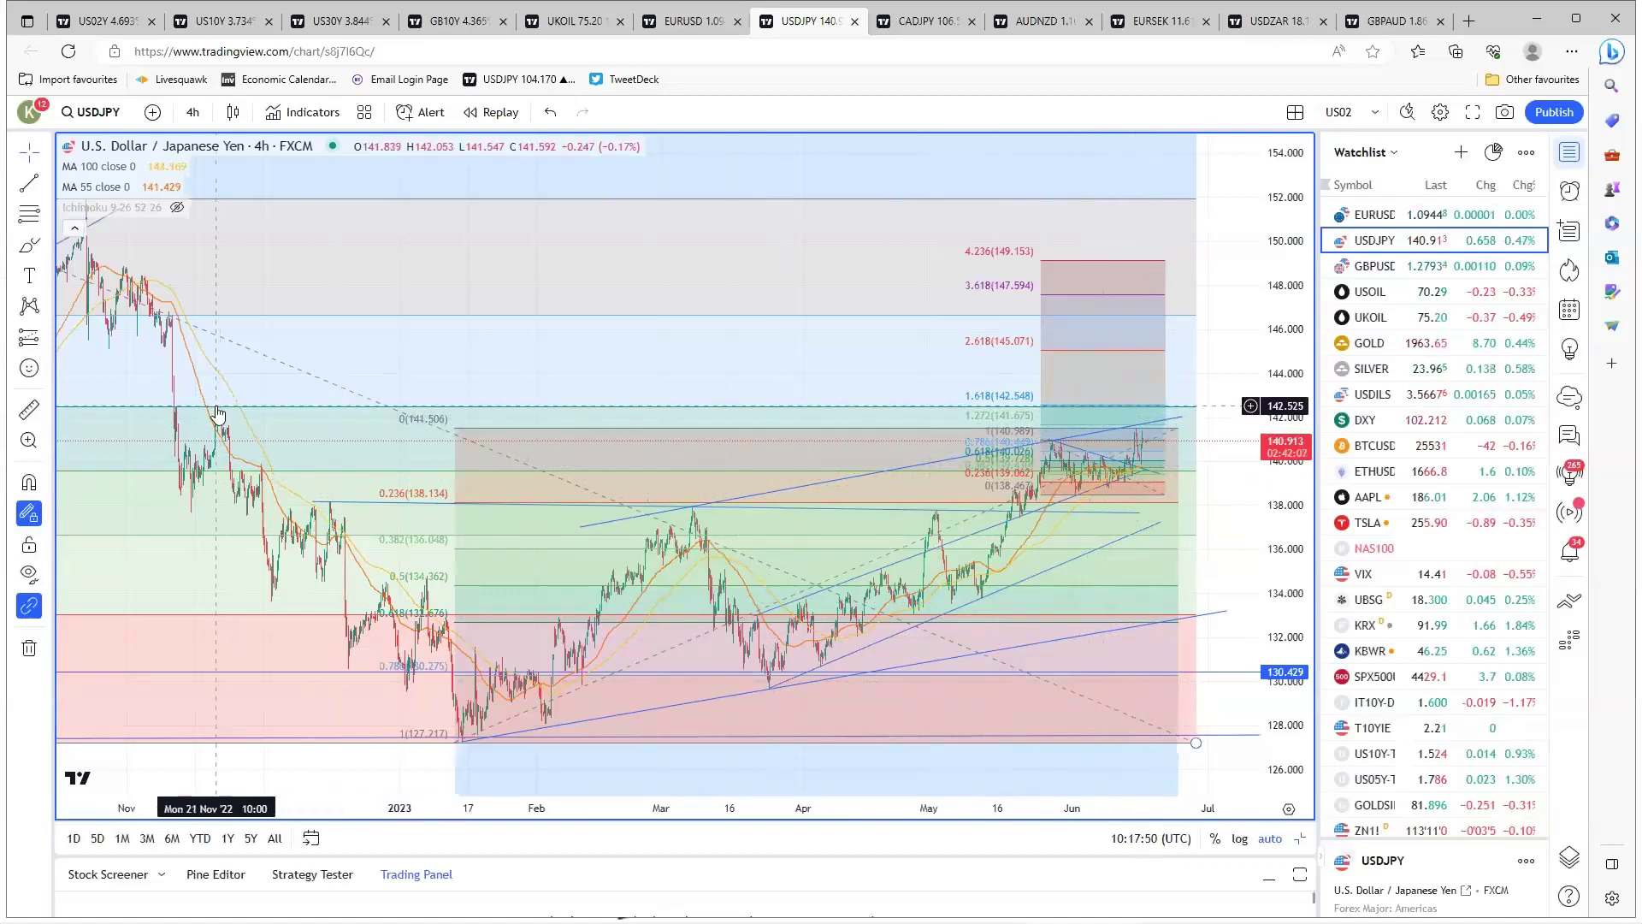
scroll(1042, 626, down, 3)
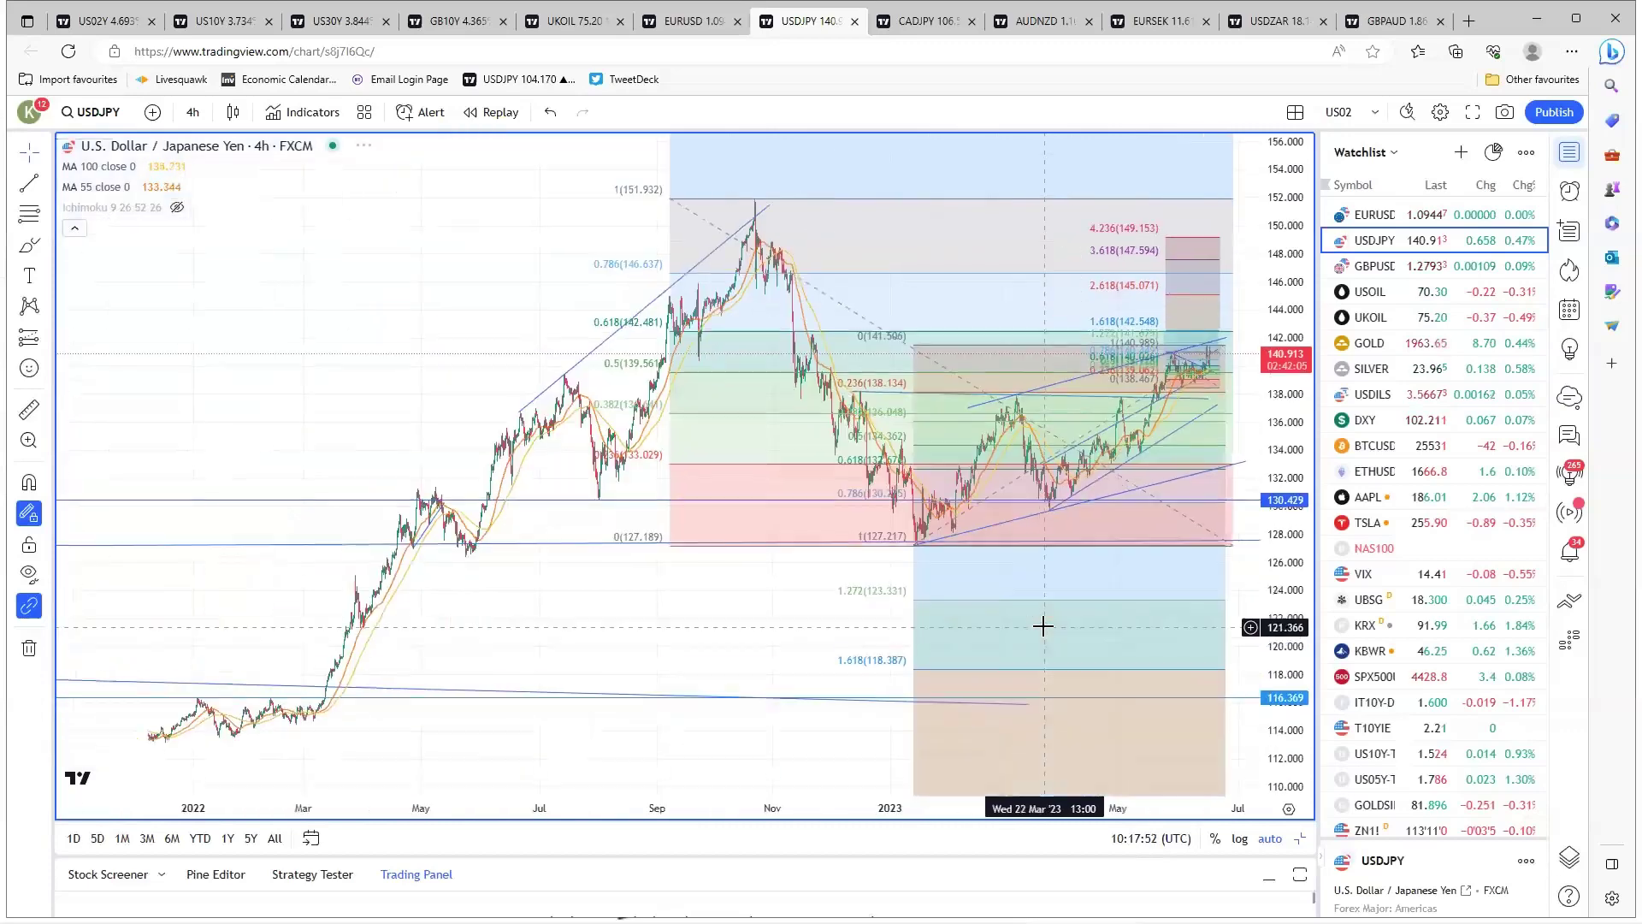
scroll(1042, 626, up, 3)
scroll(1042, 626, down, 1)
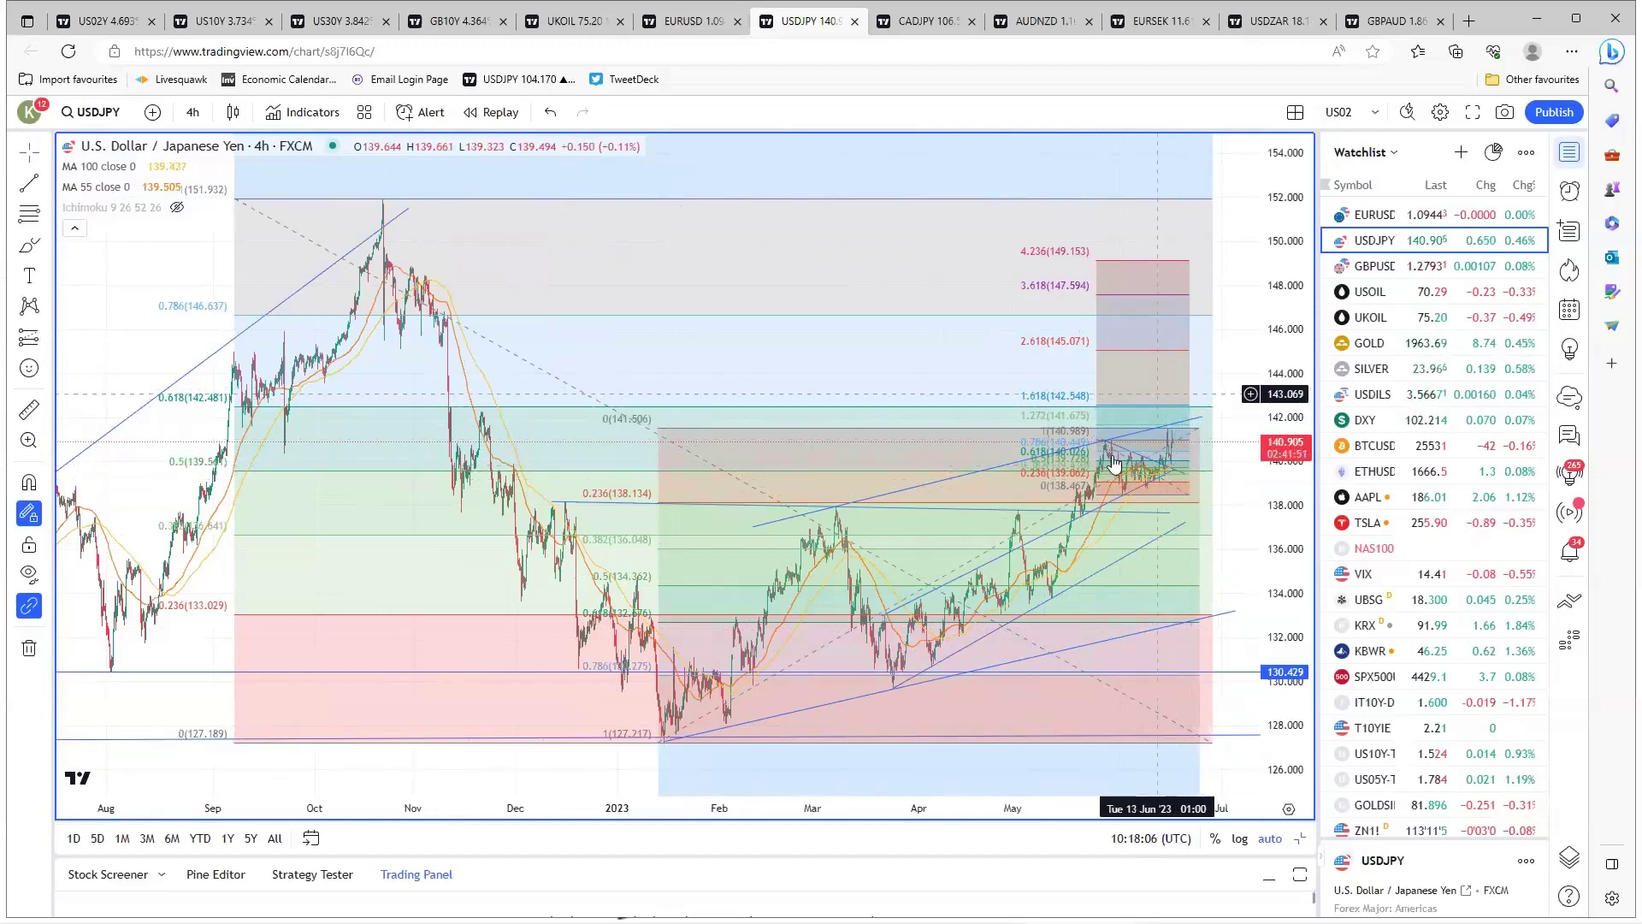
scroll(1157, 491, up, 2)
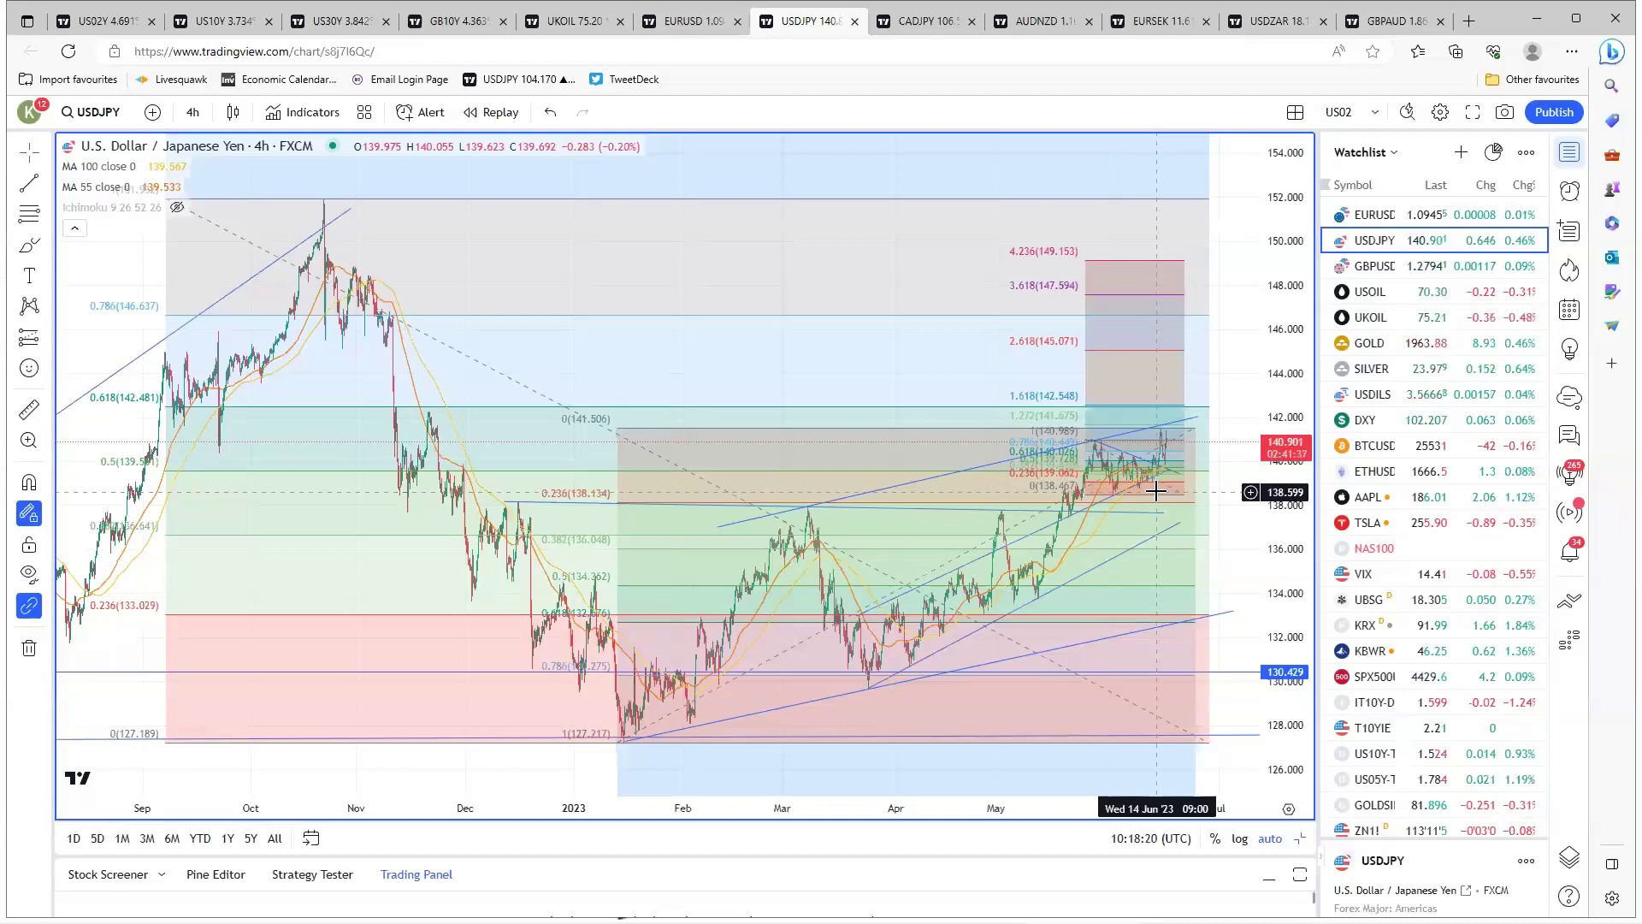
scroll(1146, 481, up, 1)
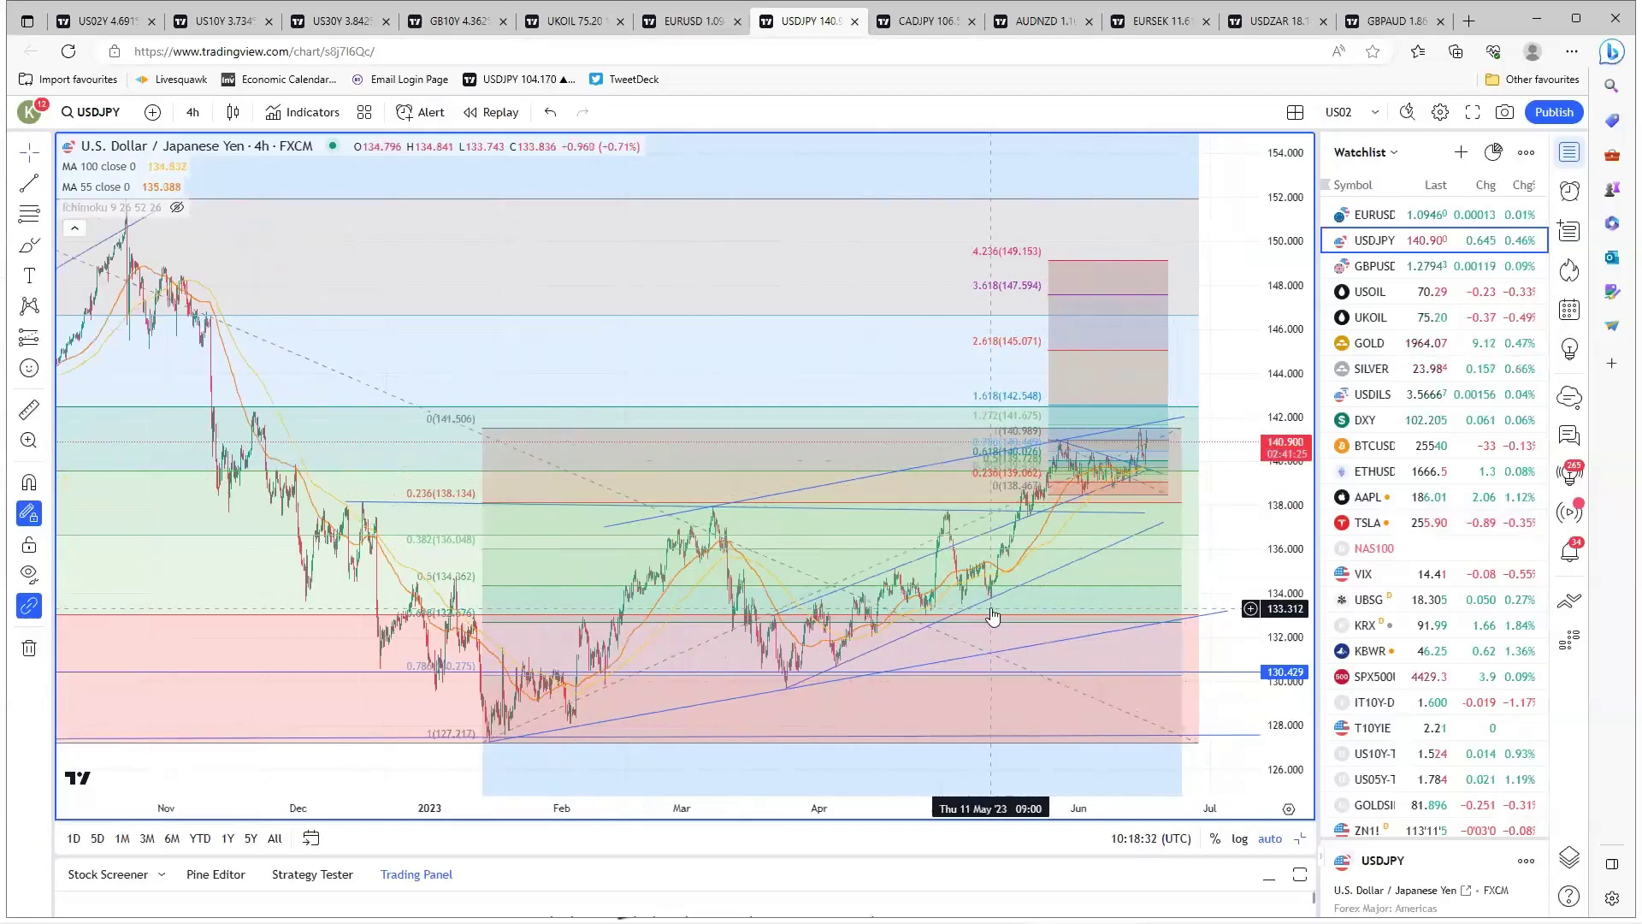
scroll(992, 599, up, 5)
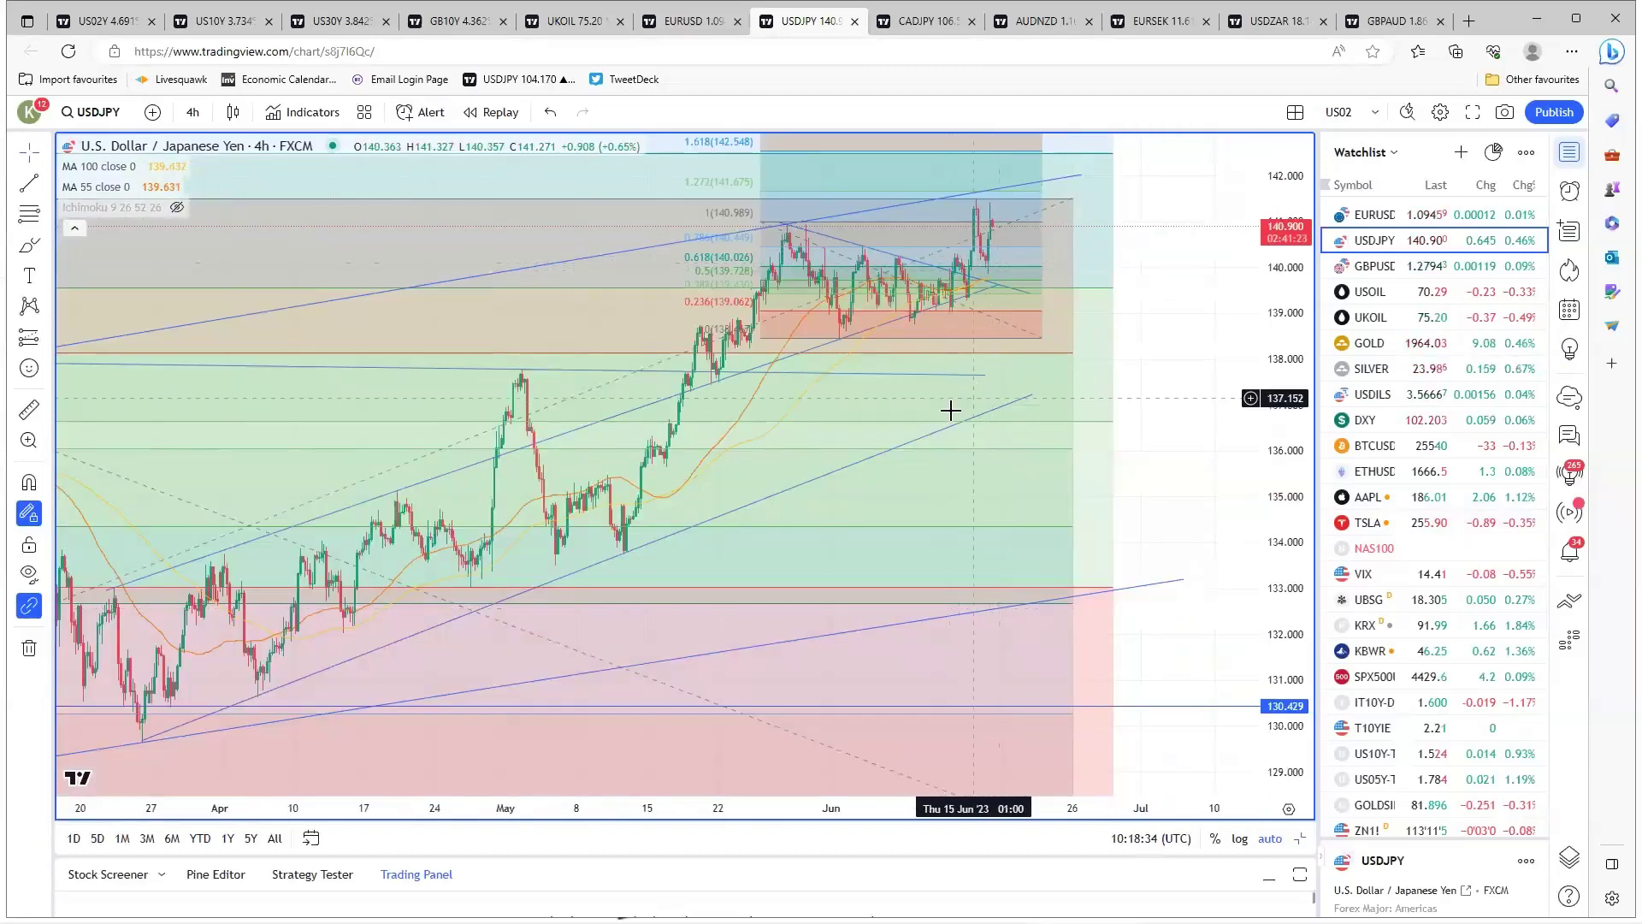
scroll(949, 427, down, 5)
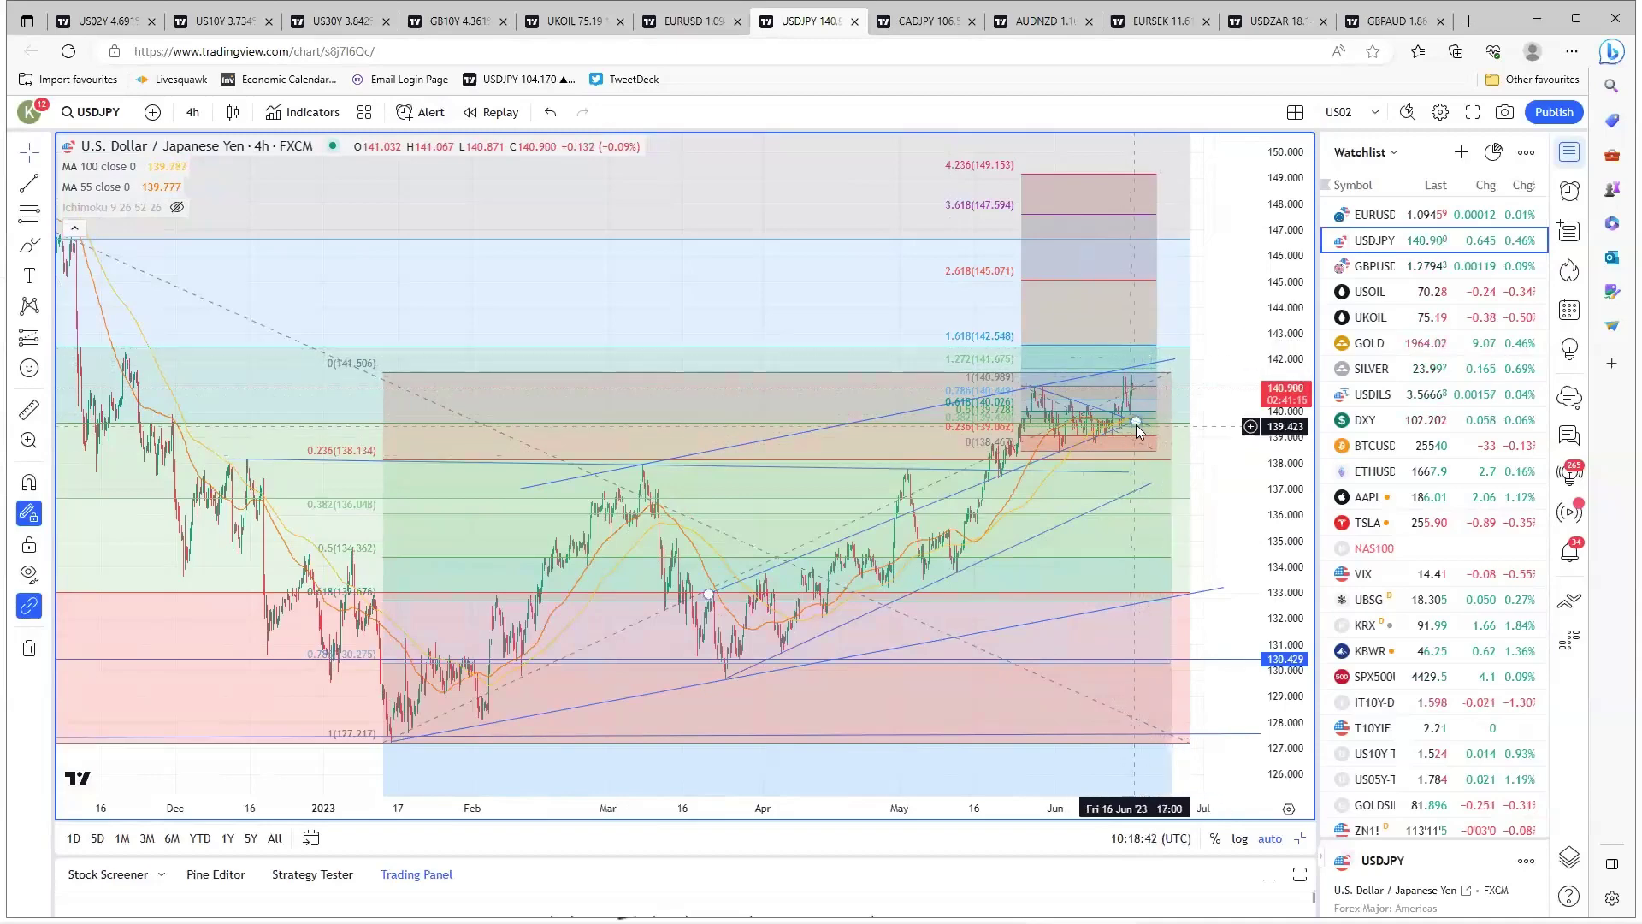
scroll(927, 596, up, 3)
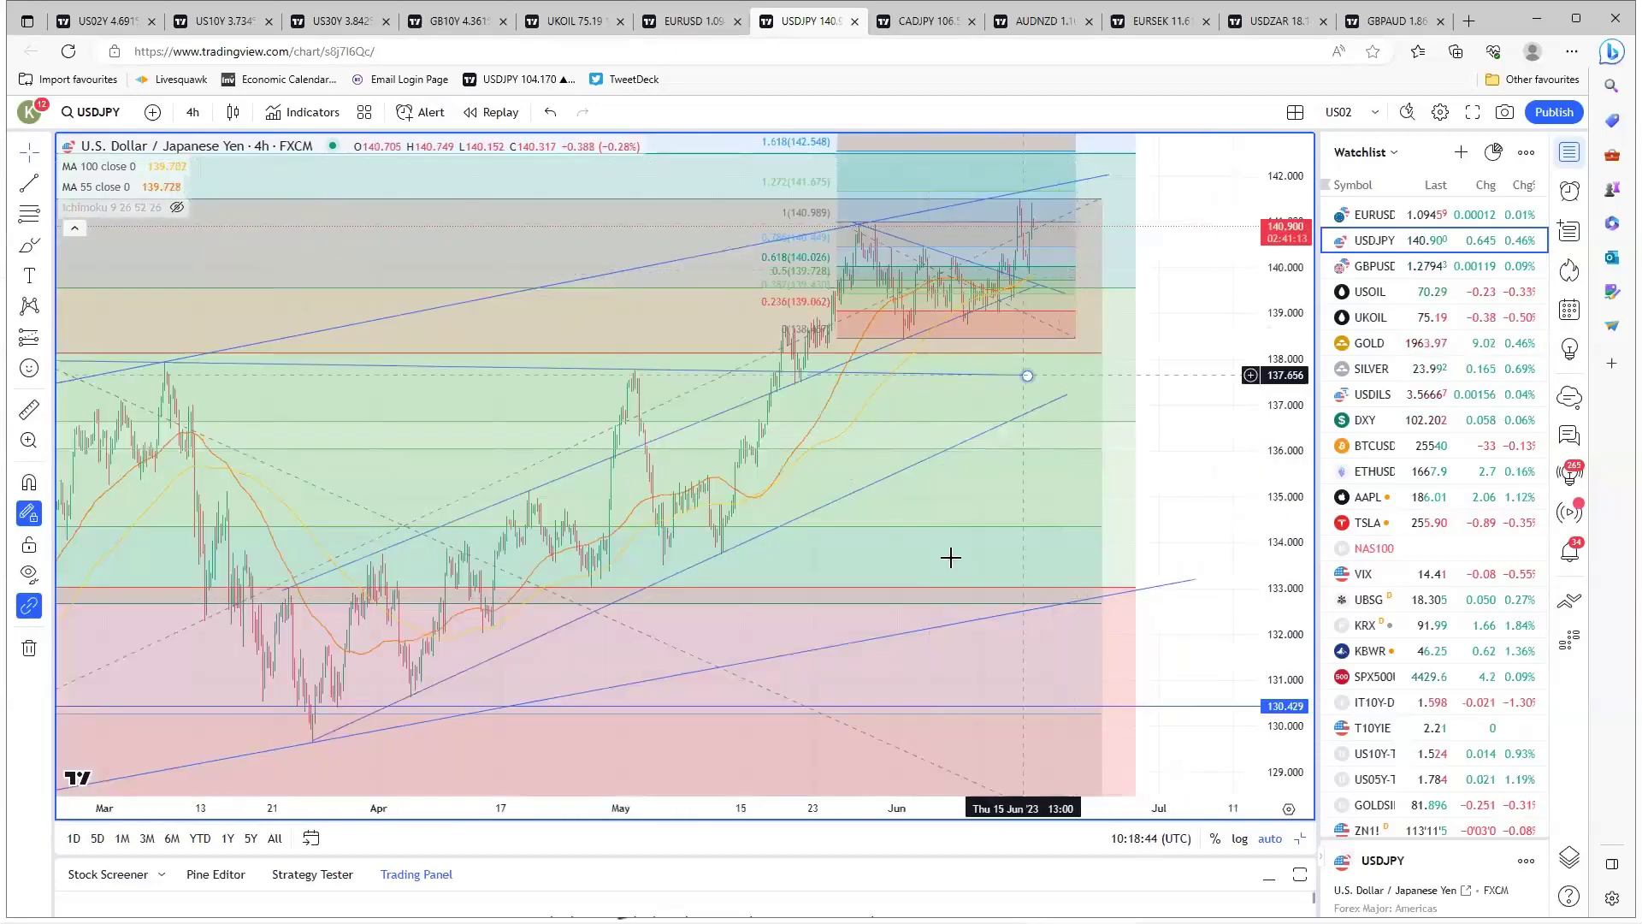
scroll(926, 702, down, 3)
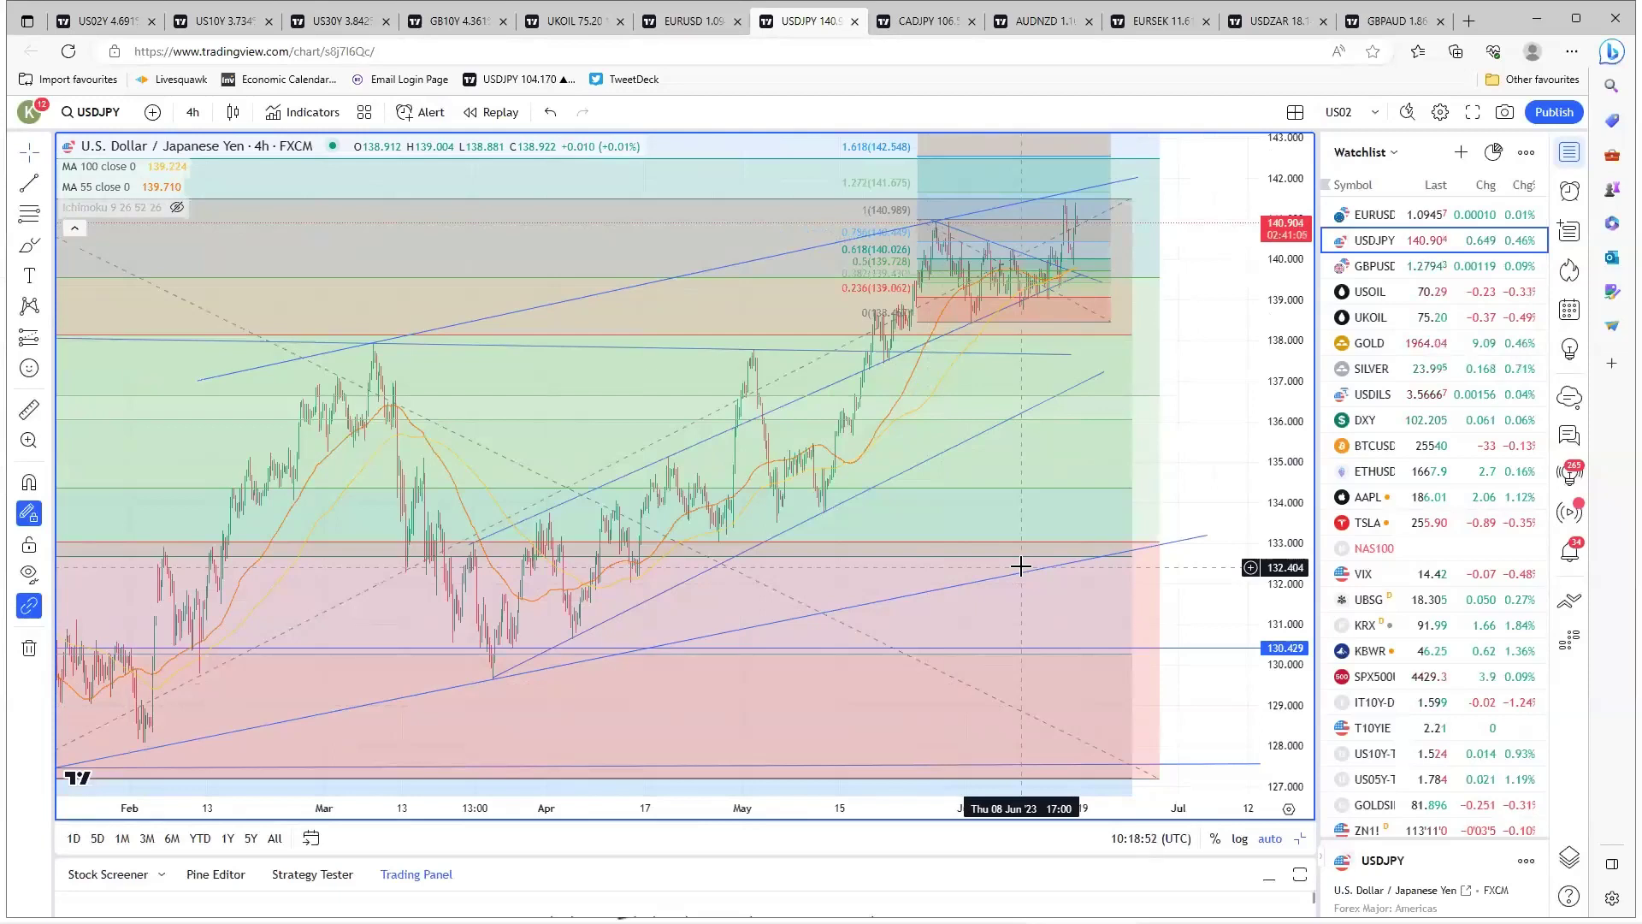
click(1087, 192)
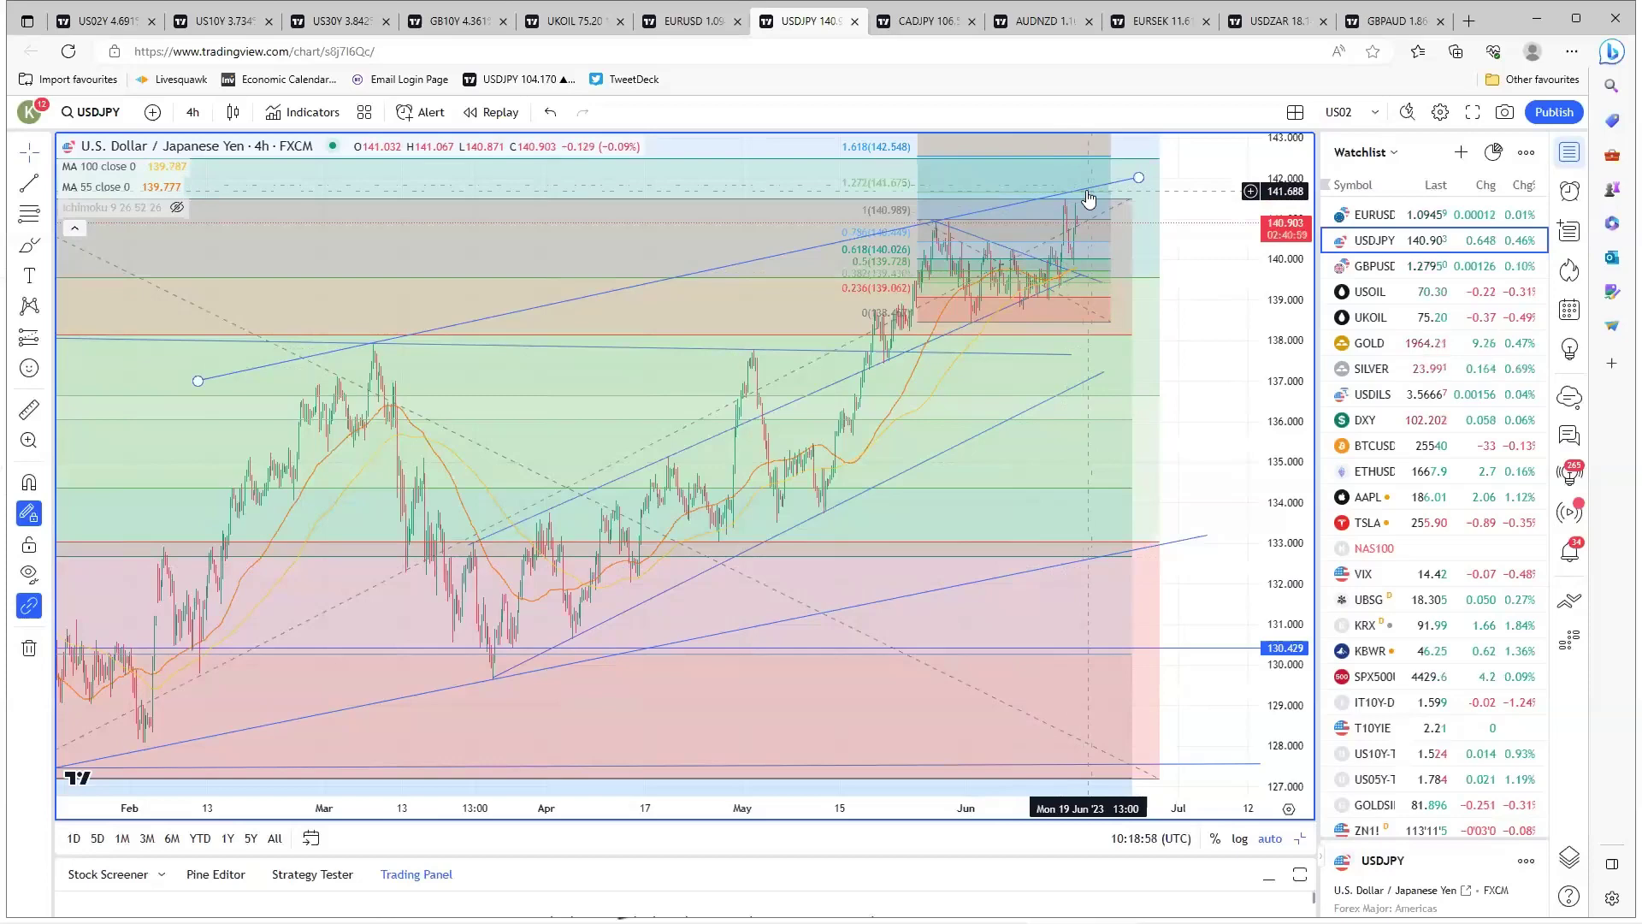
scroll(906, 601, down, 5)
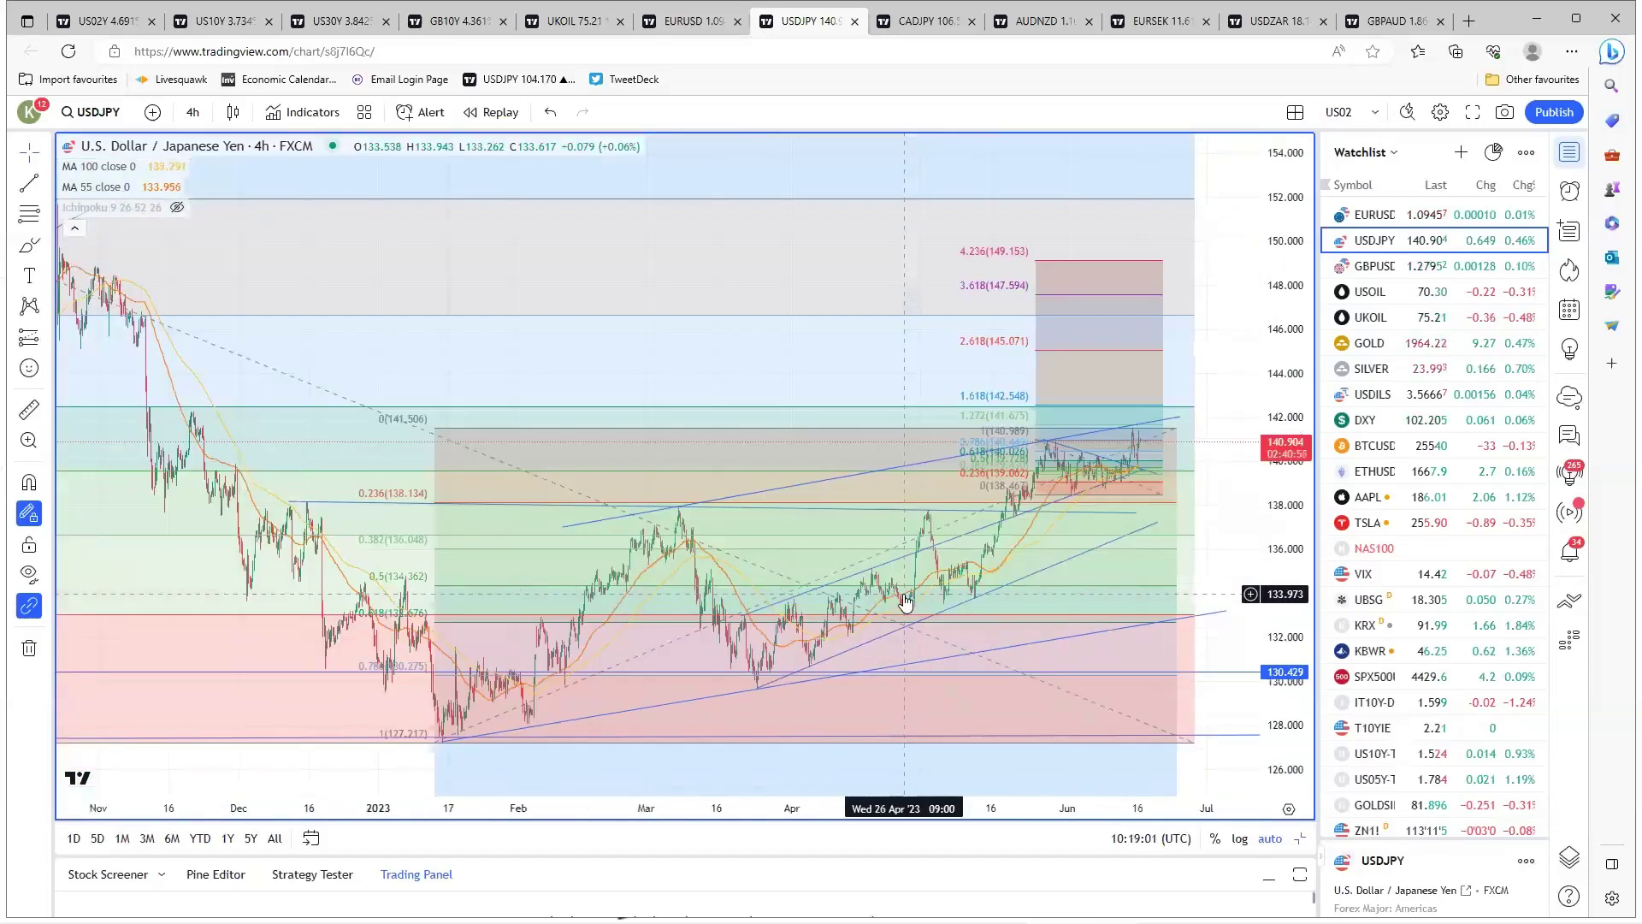
click(1152, 437)
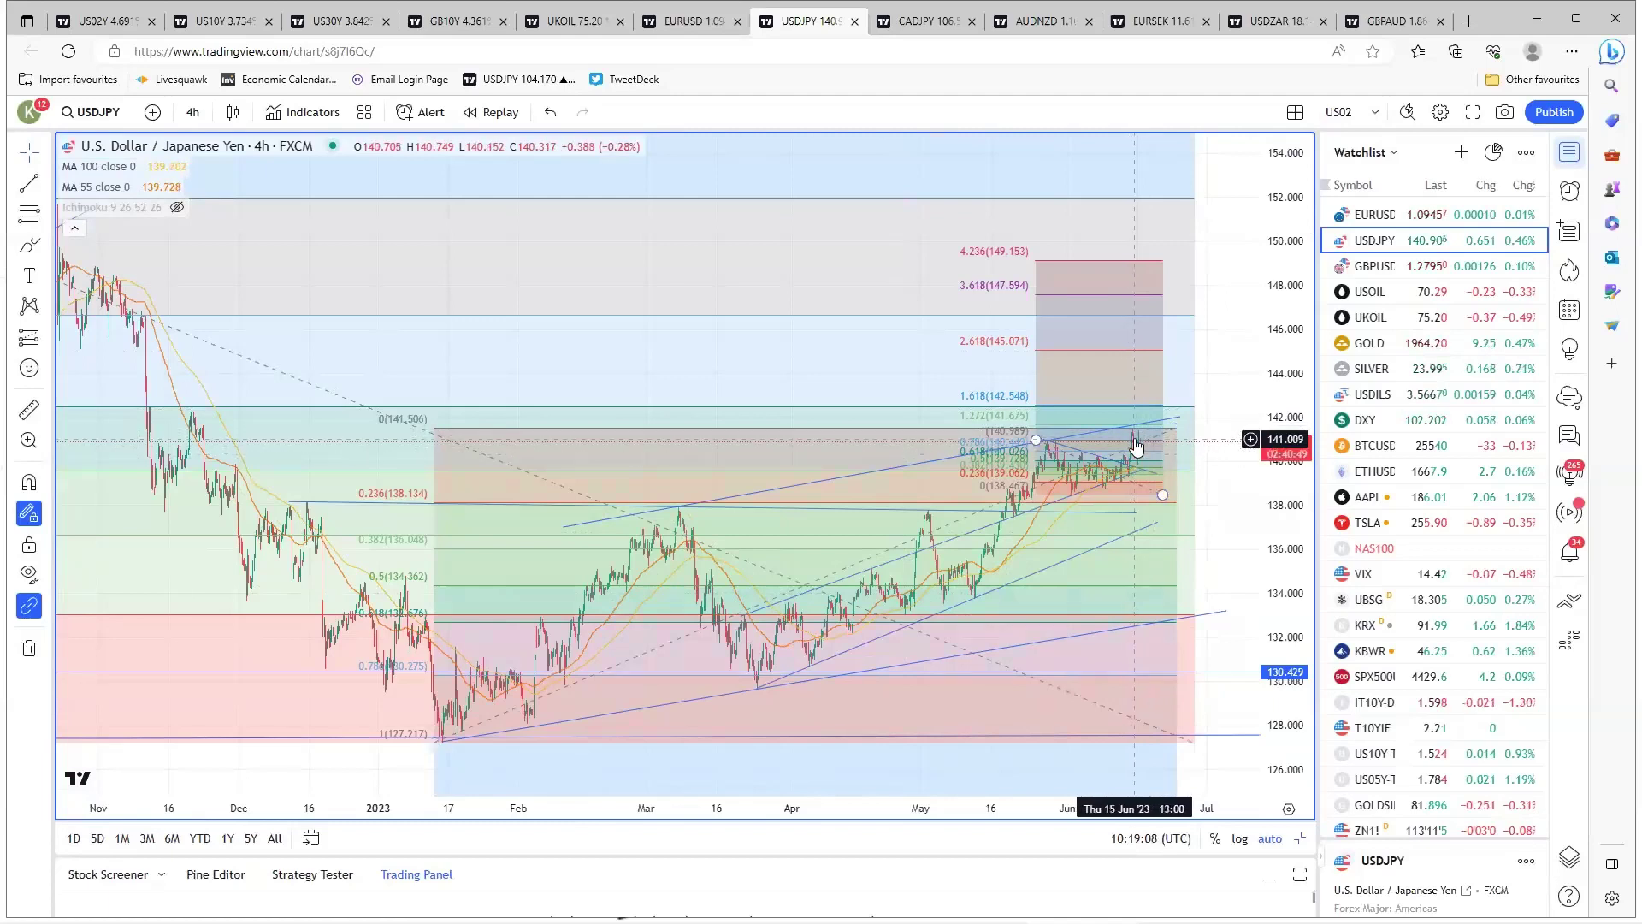
click(1092, 544)
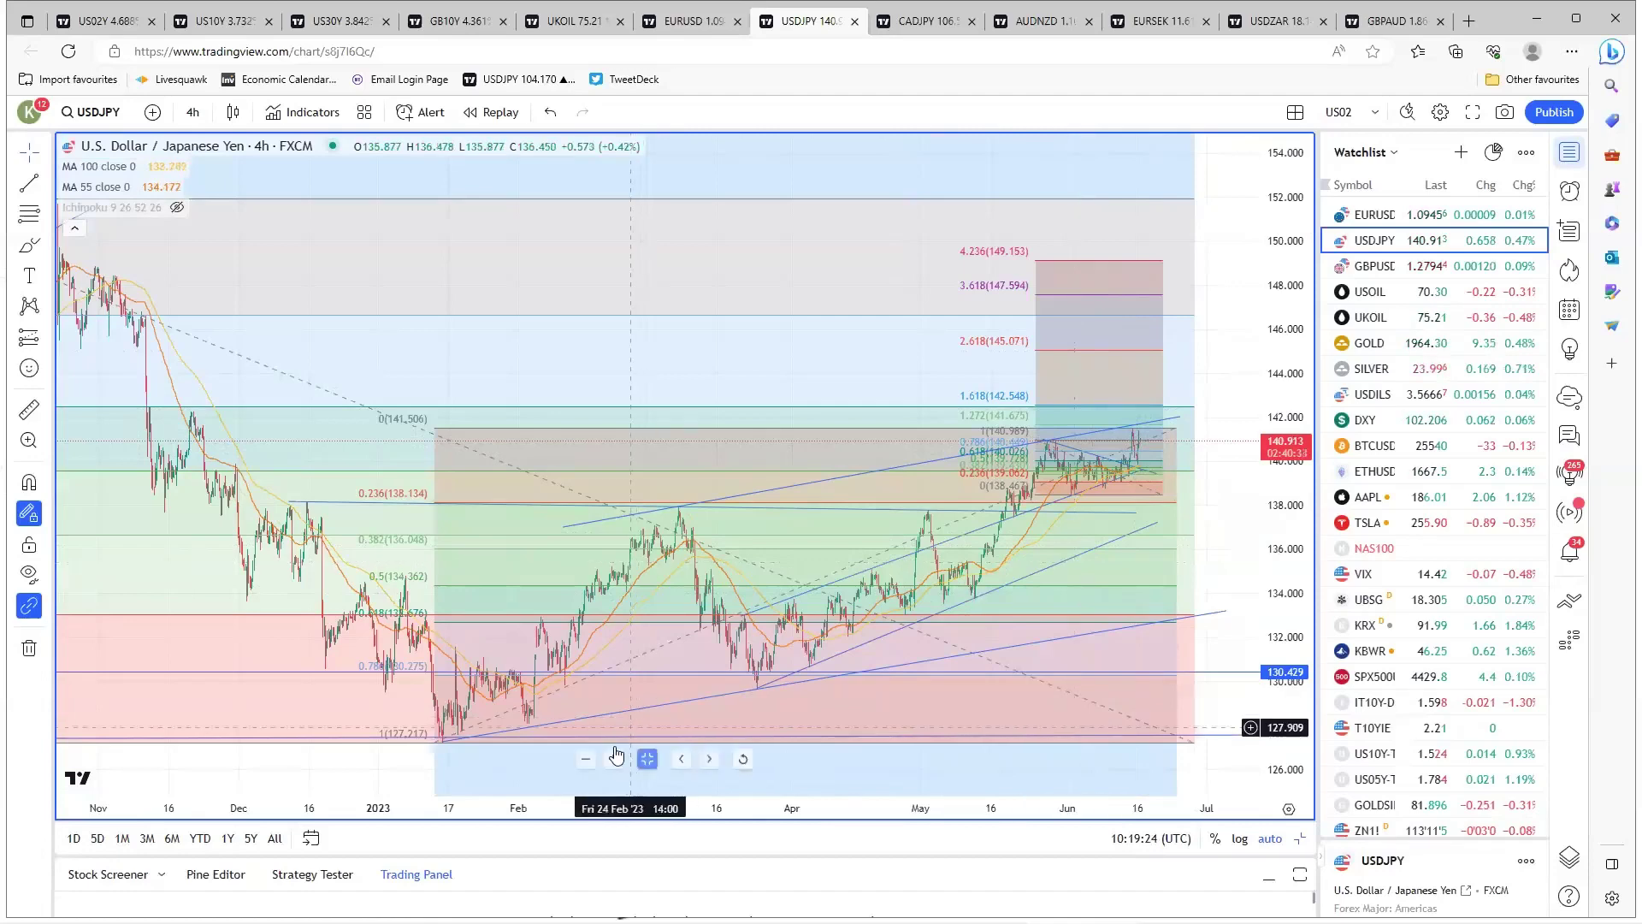
- Open the EURUSD layout, maximize the GBPUSD daily chart and zoom to its 2021 Fibonacci retracement
click(689, 25)
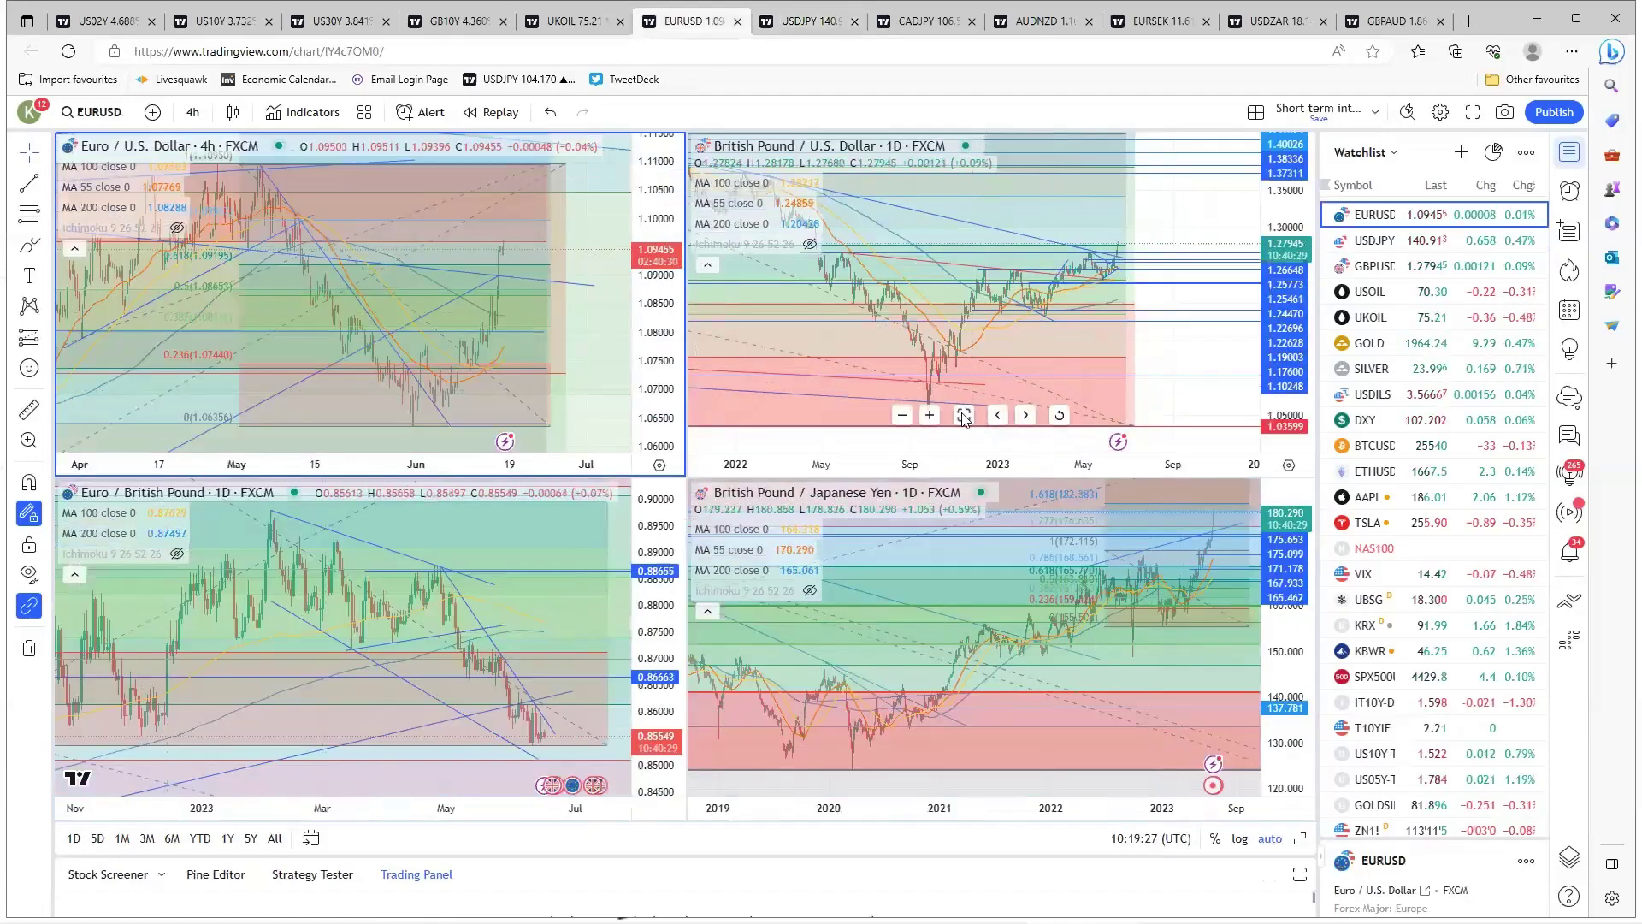
click(963, 417)
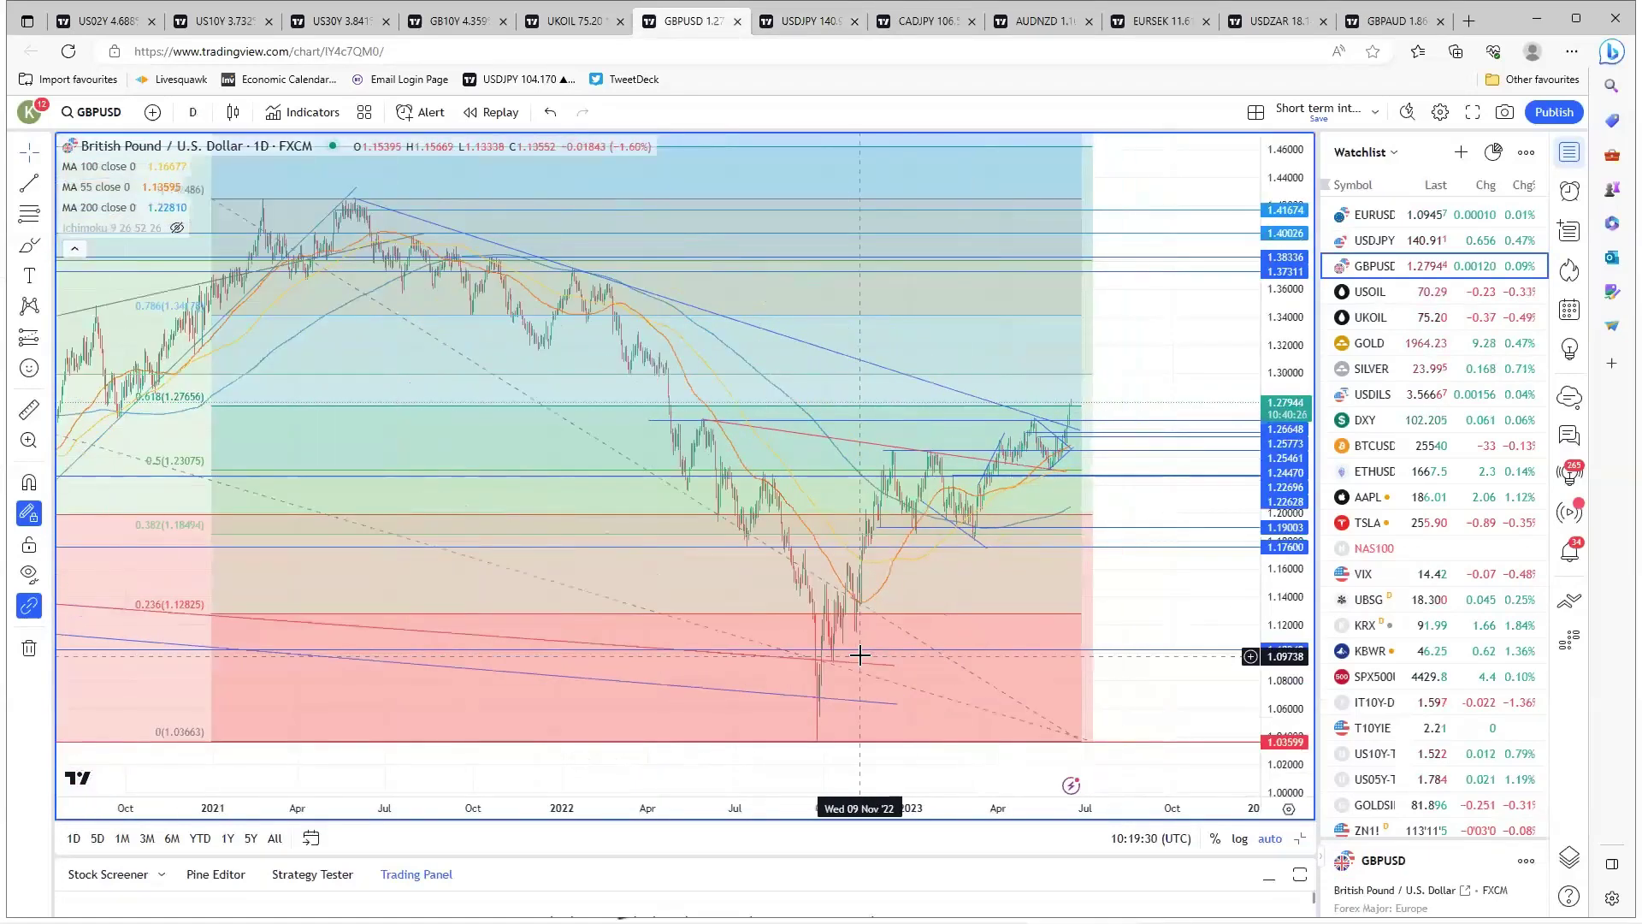
scroll(1045, 431, up, 1)
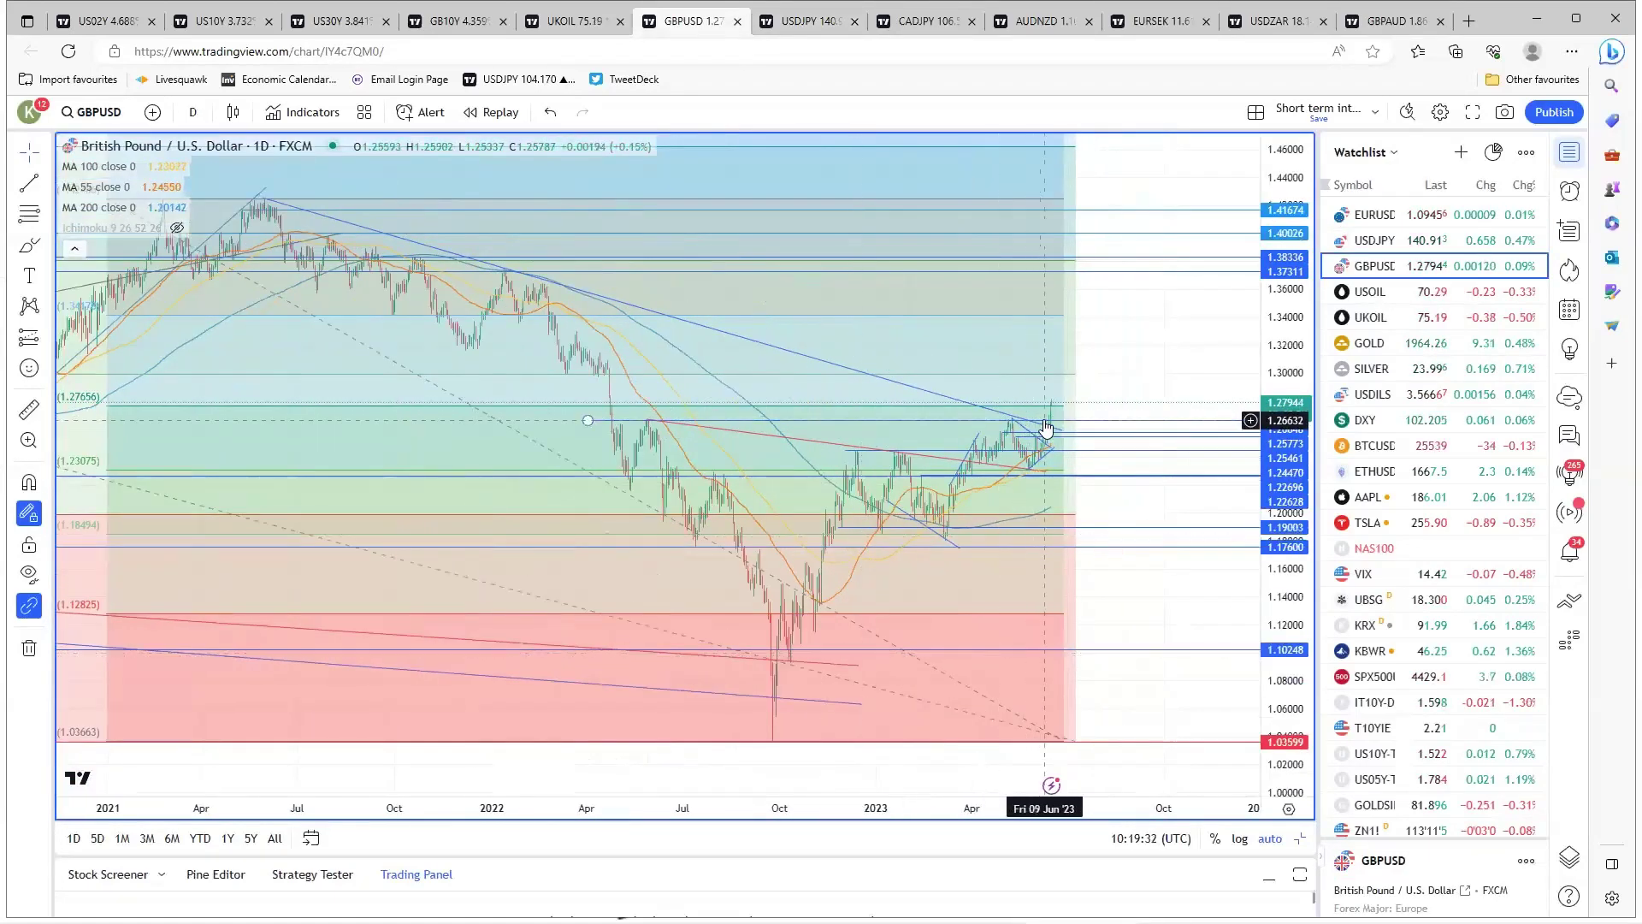
scroll(1029, 564, down, 1)
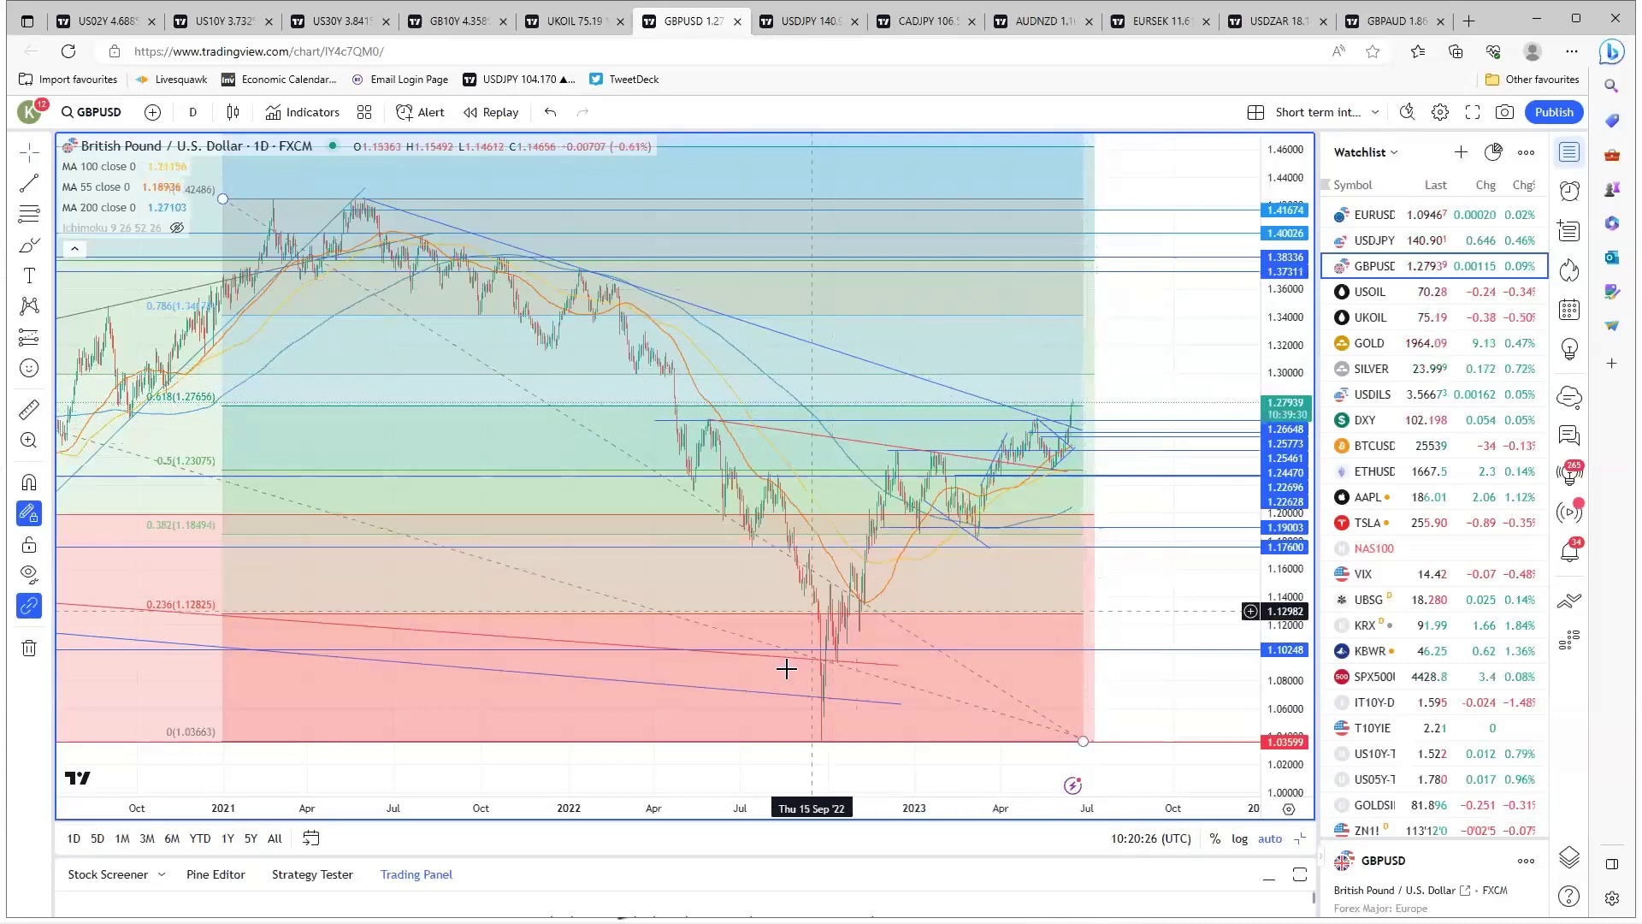
mouse_move(648, 764)
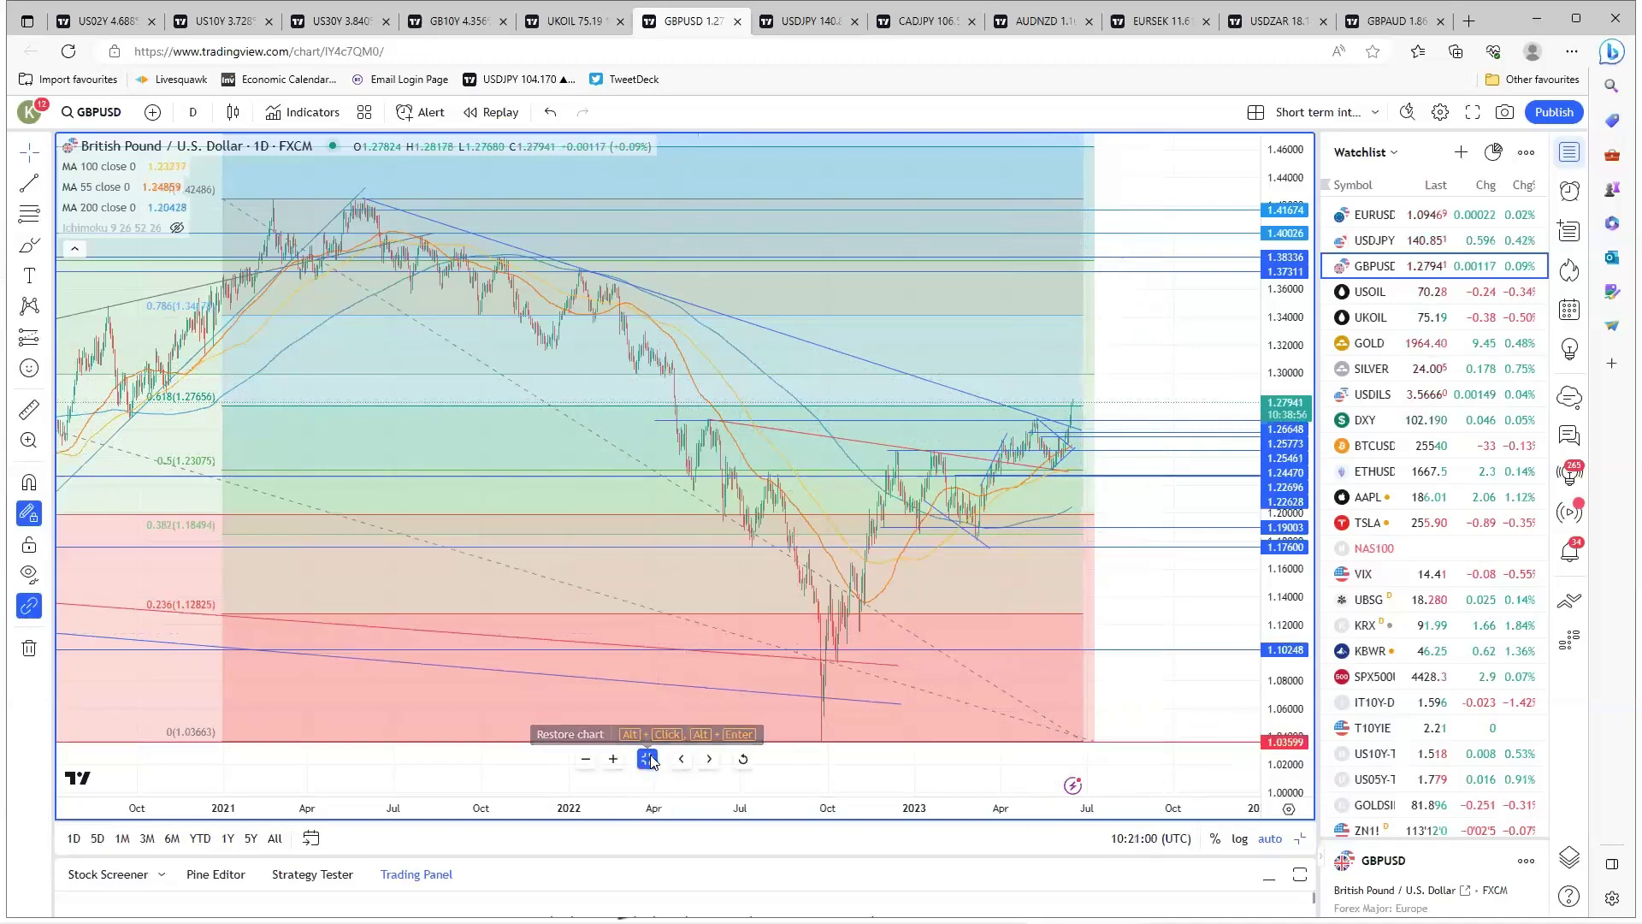
- Maximize the EURGBP daily chart, zoom in and out to review it, then restore the layout
click(648, 759)
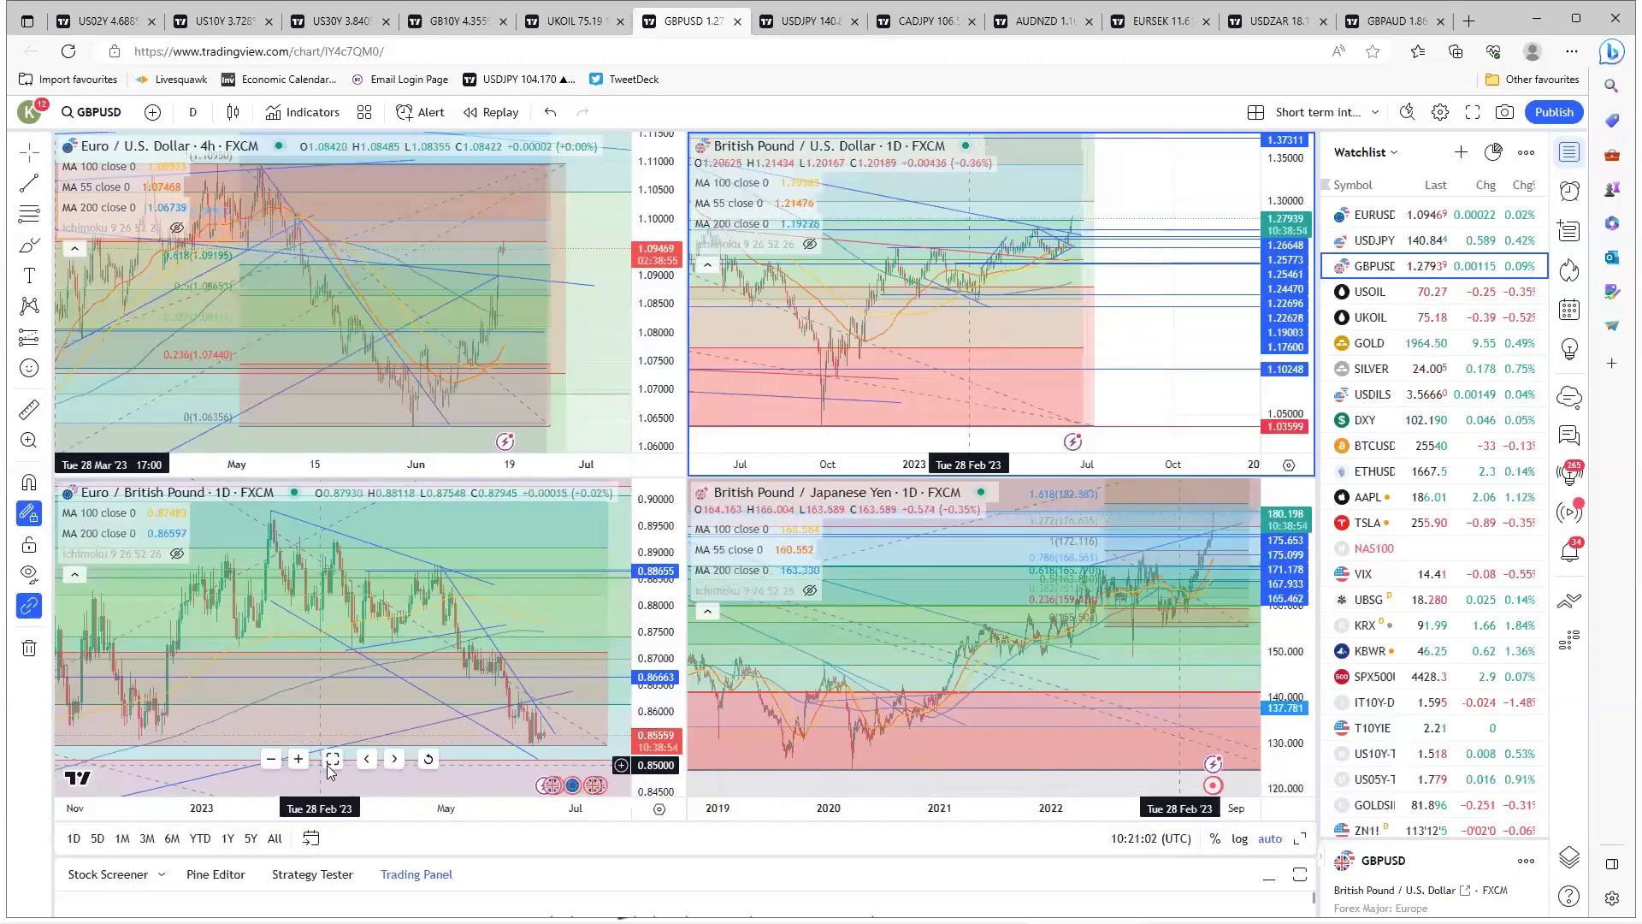
click(333, 759)
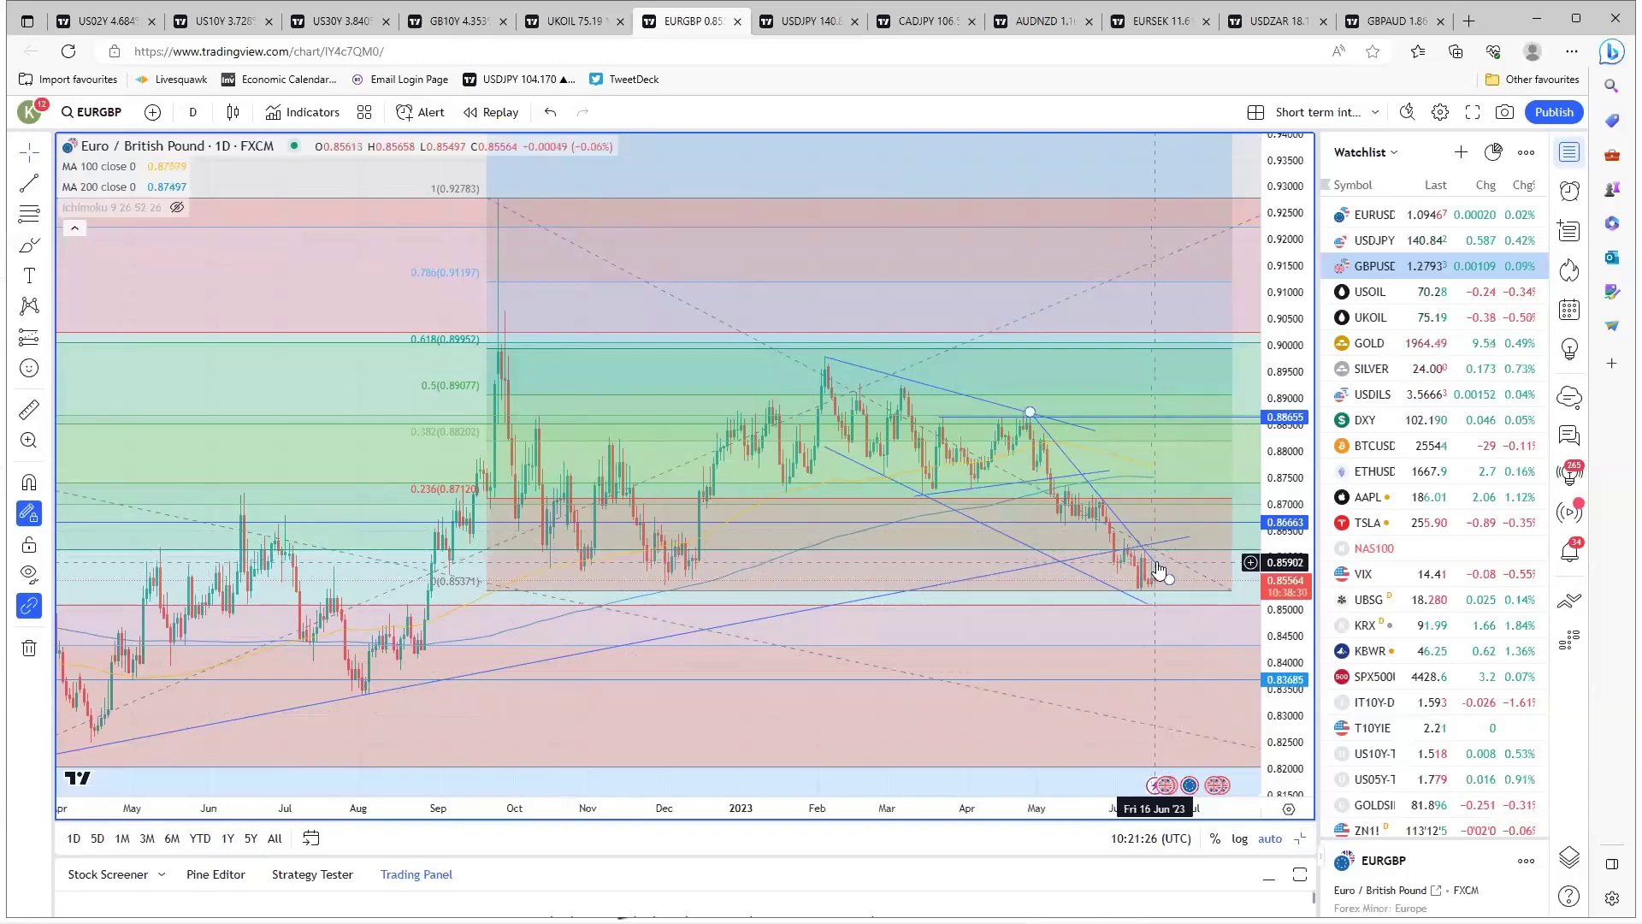
scroll(1045, 568, up, 5)
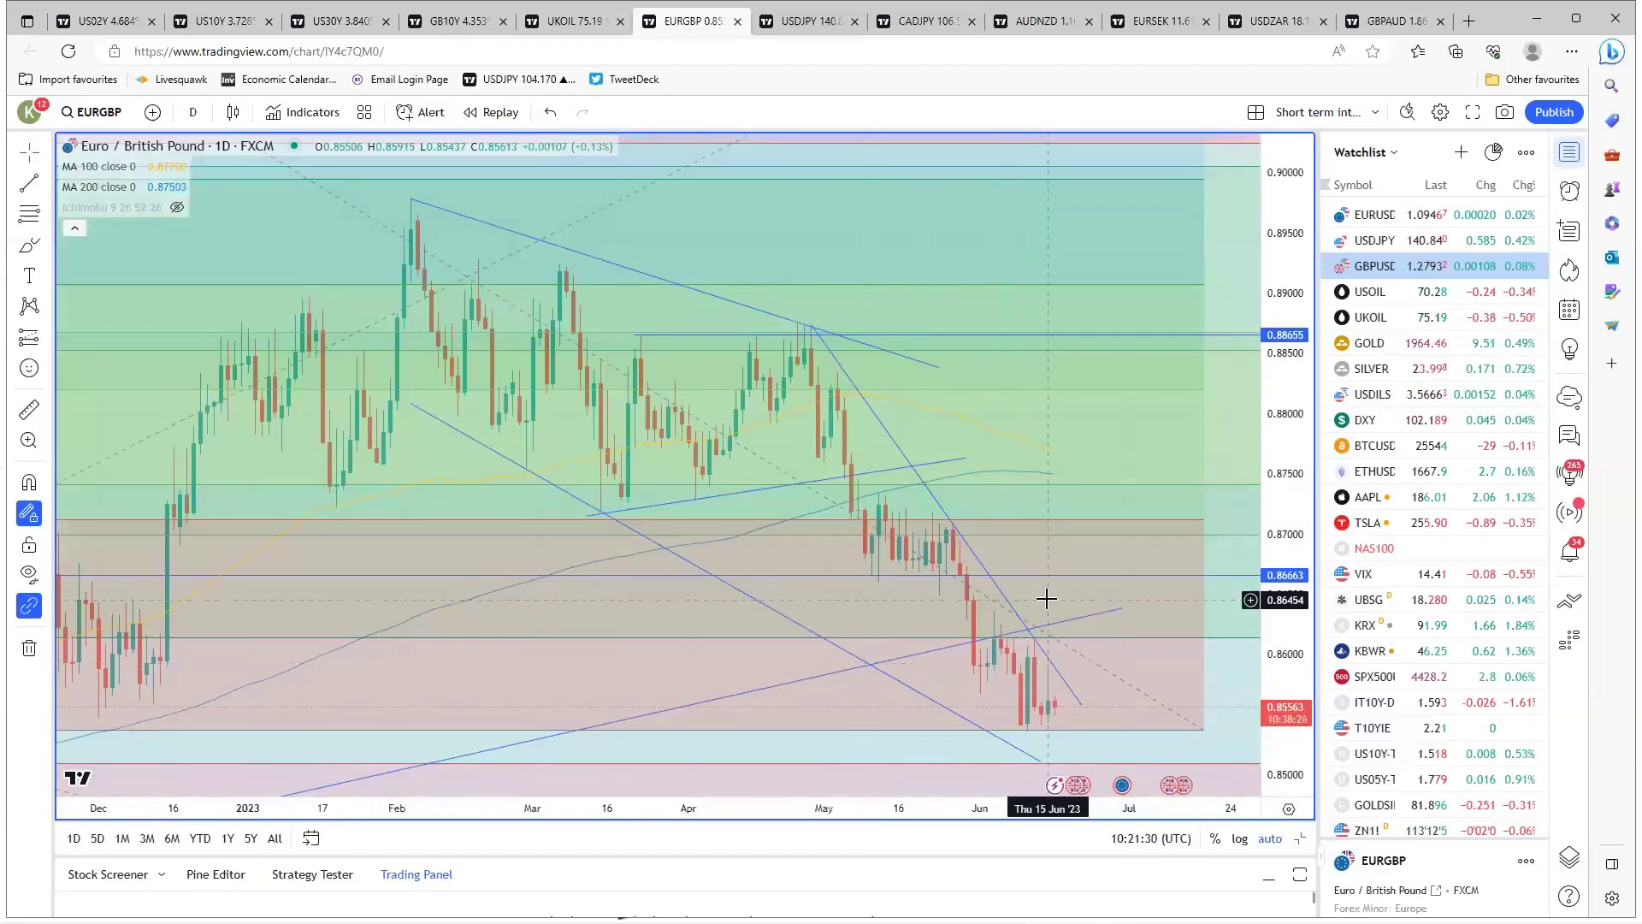
scroll(1046, 599, down, 3)
scroll(1046, 599, down, 3)
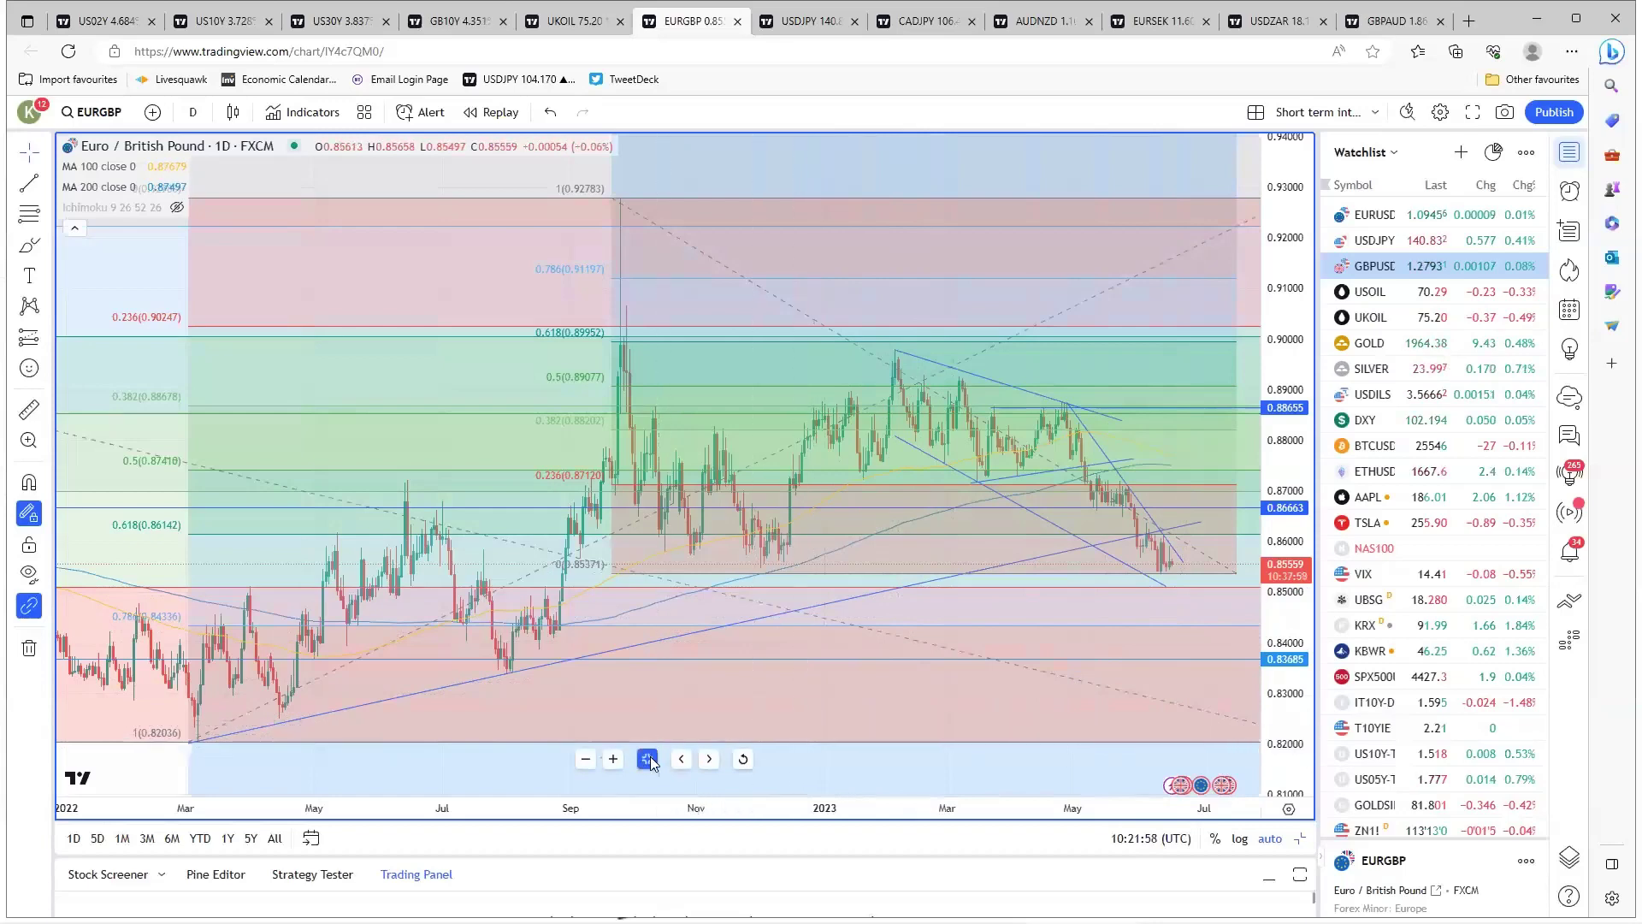
click(647, 758)
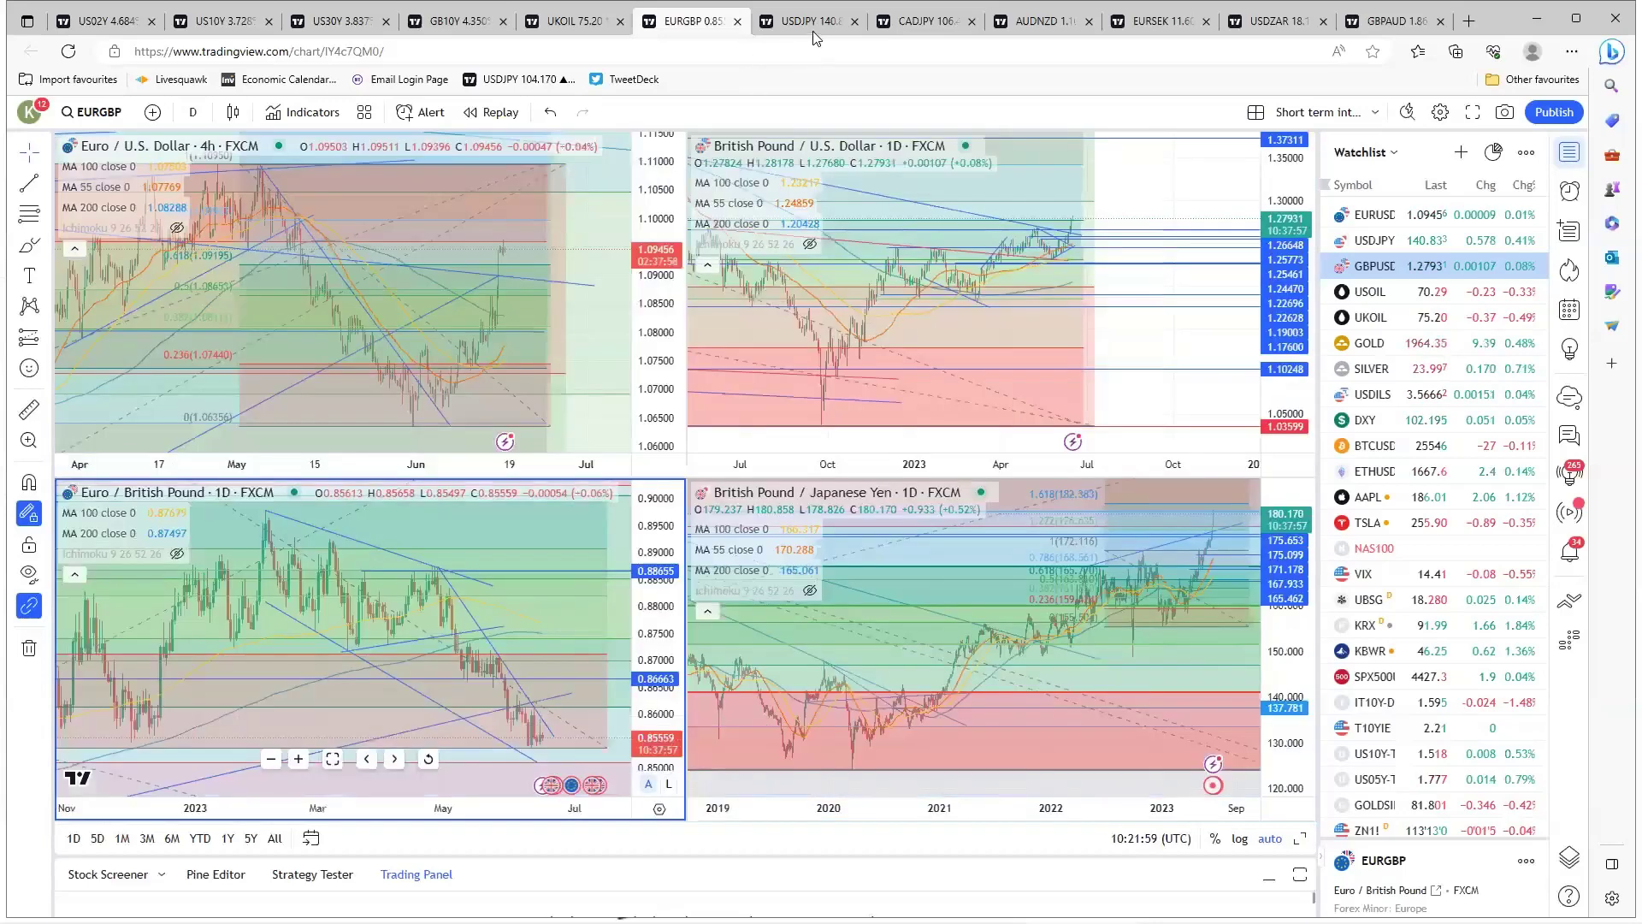
- Switch via the USDJPY tab to the AUDNZD tab's maximized AUDUSD 4-hour chart
click(808, 20)
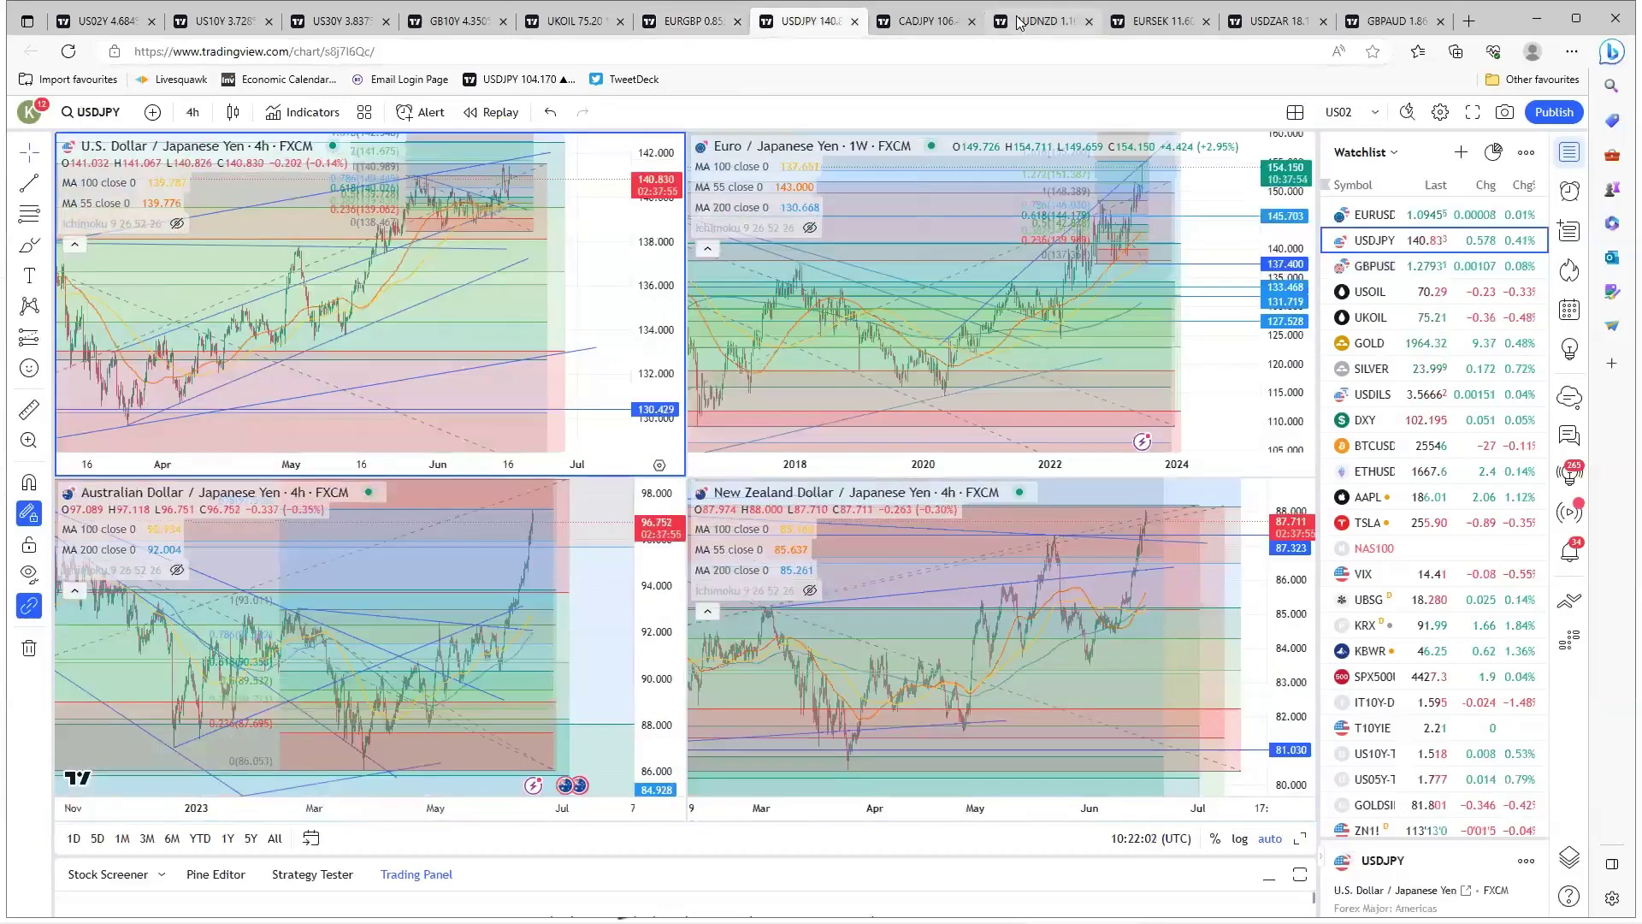
click(1044, 20)
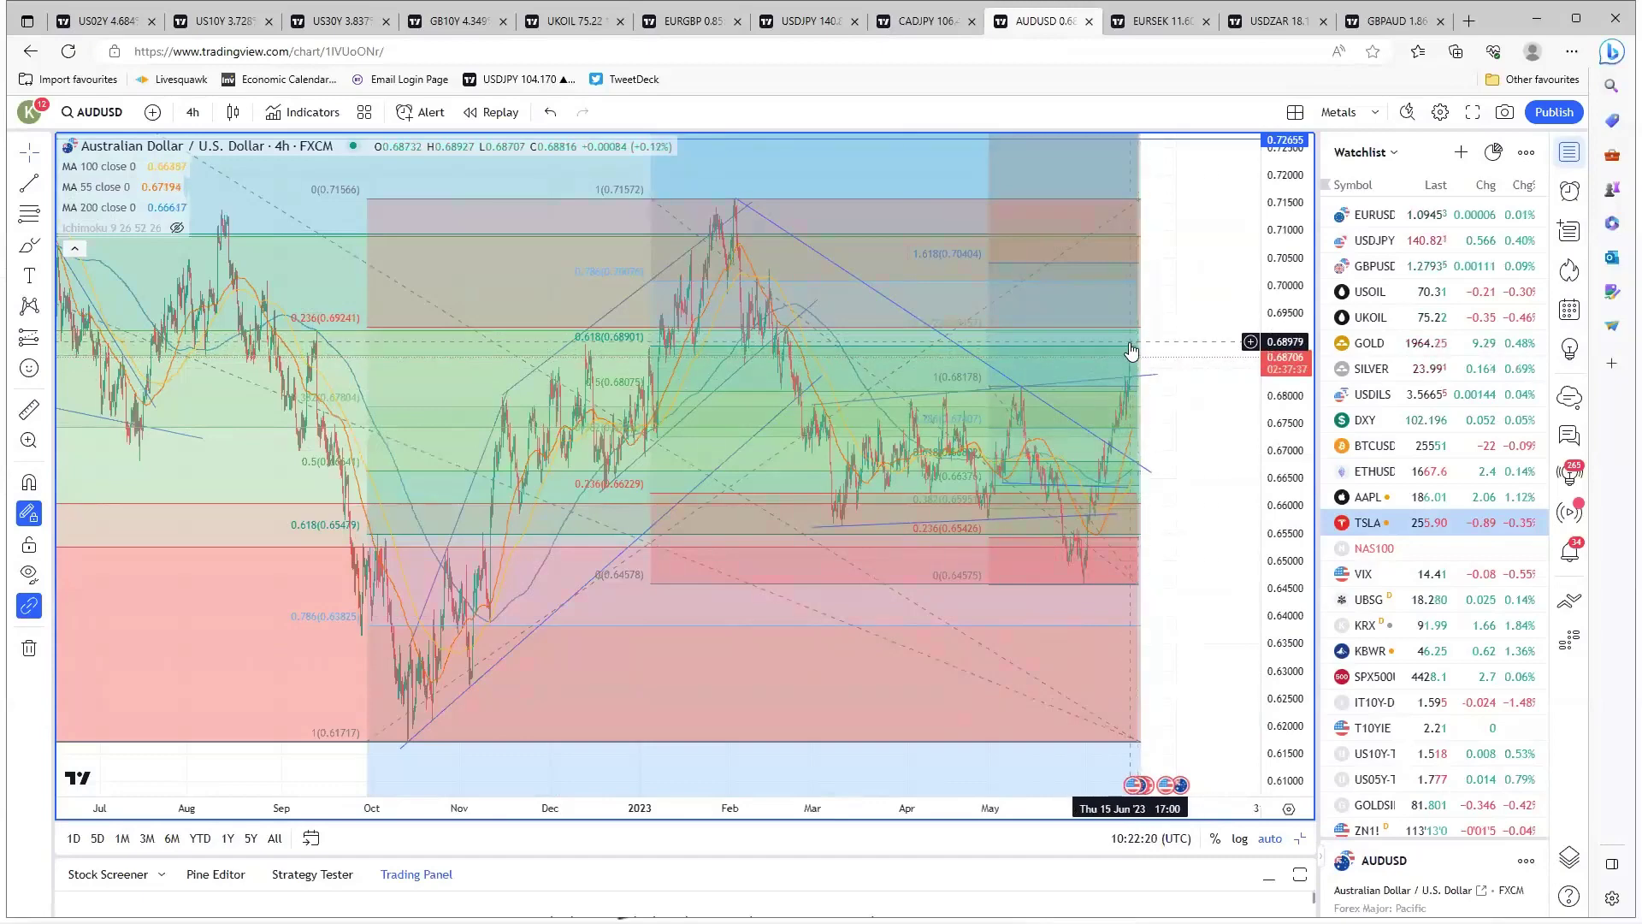
- Zoom in and stretch the AUDUSD Fibonacci retracement rightward into early July
scroll(1116, 378, up, 2)
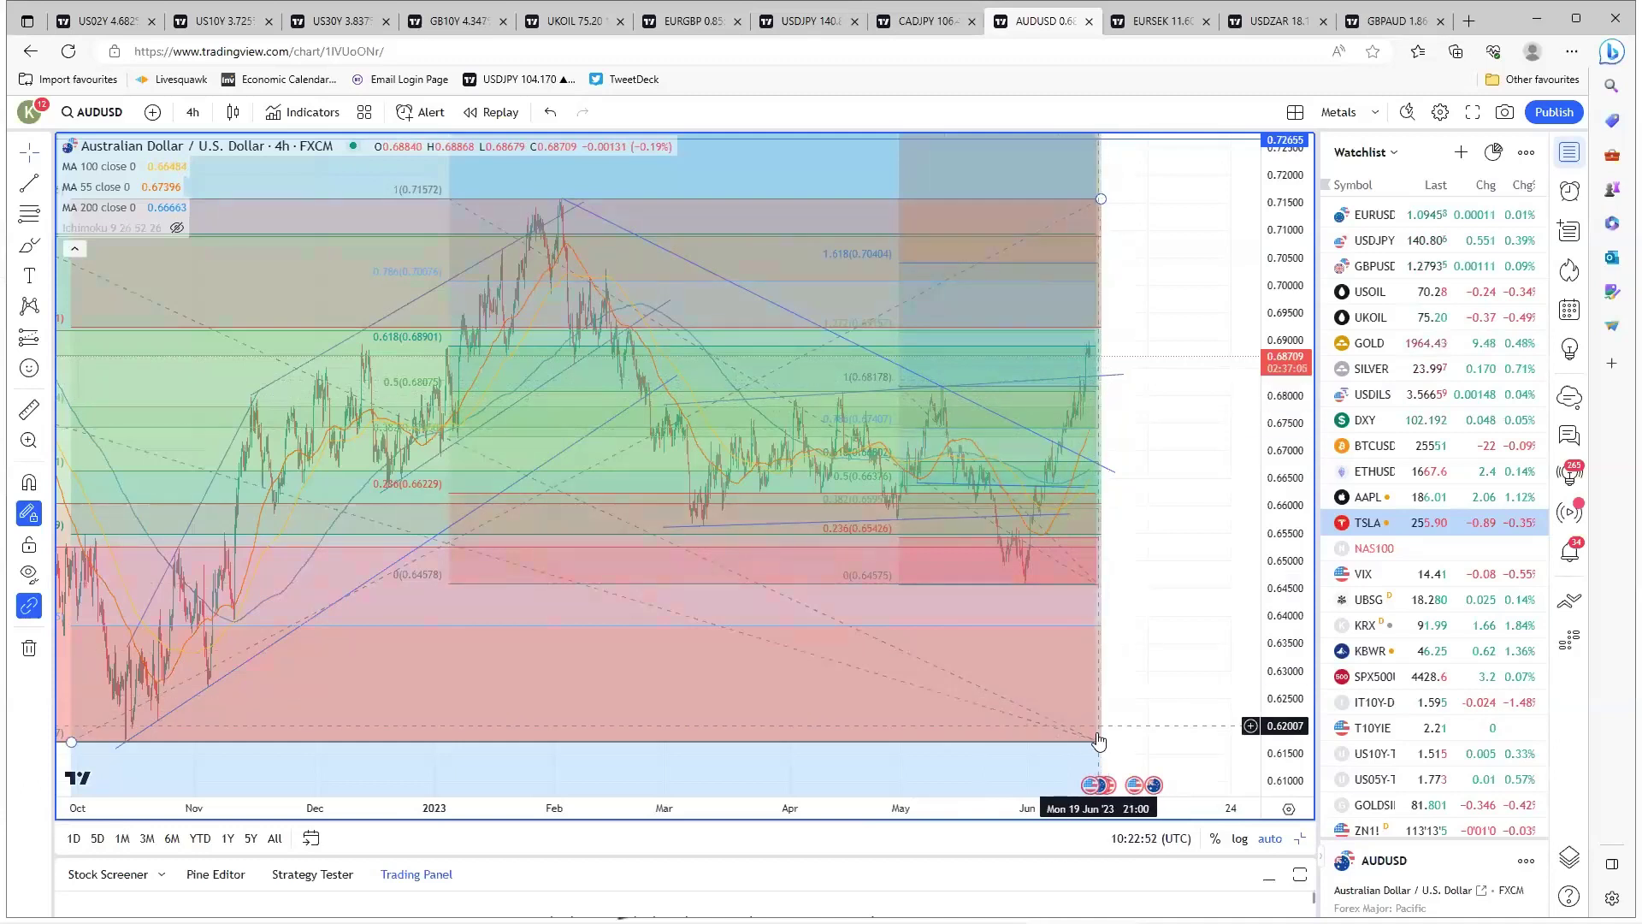
drag(1097, 744, 1149, 741)
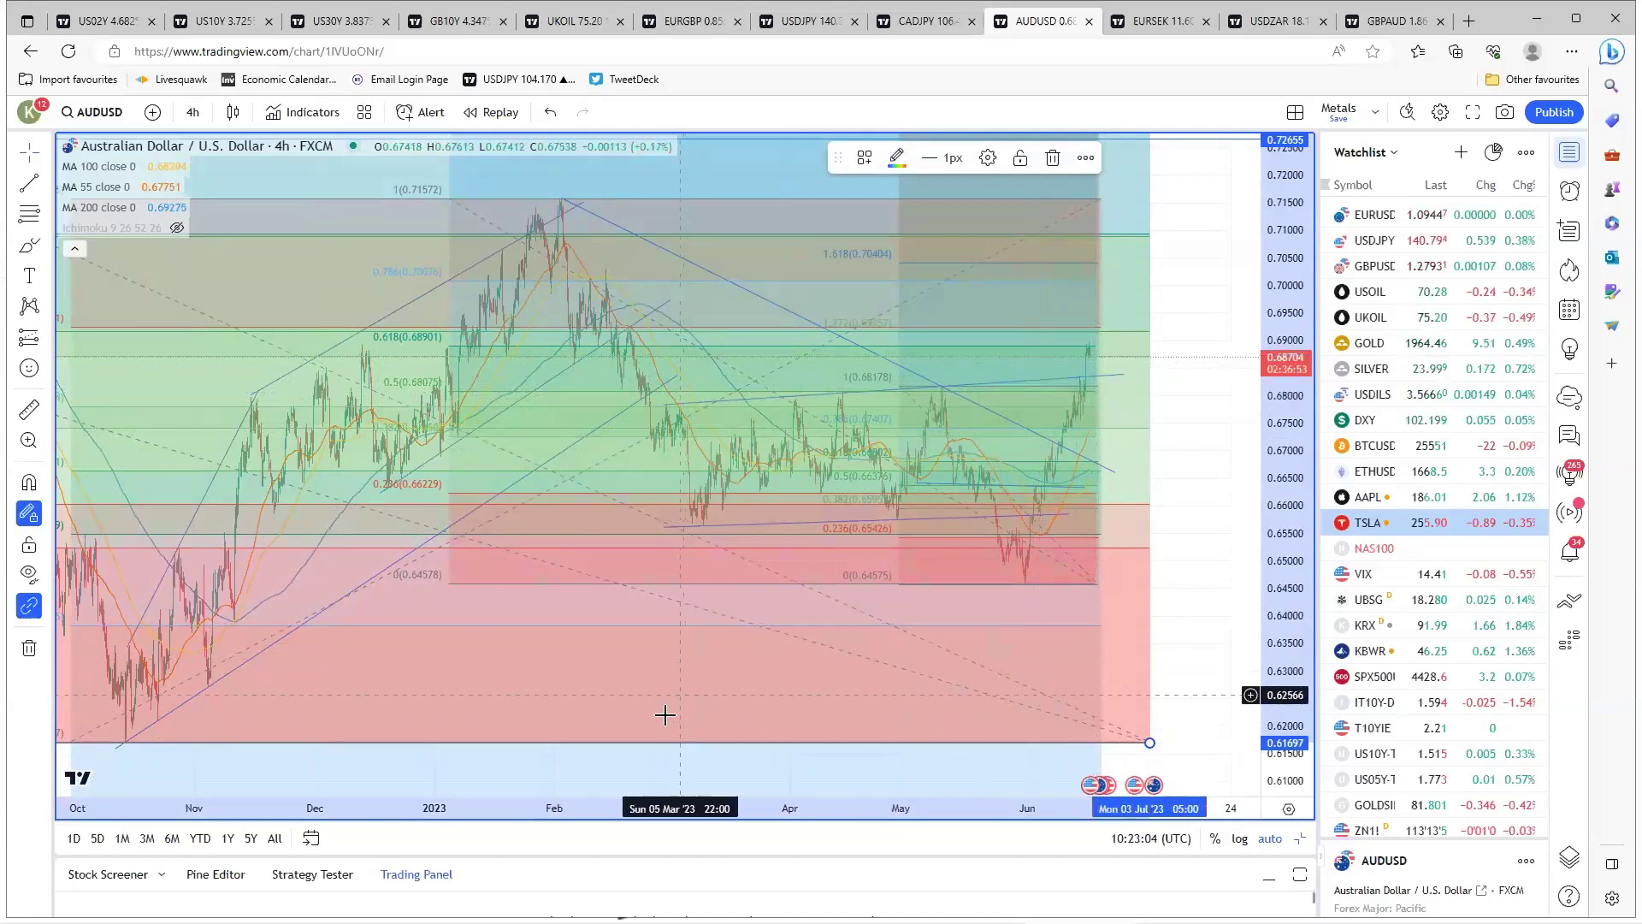
mouse_move(631, 758)
key(alt+Return)
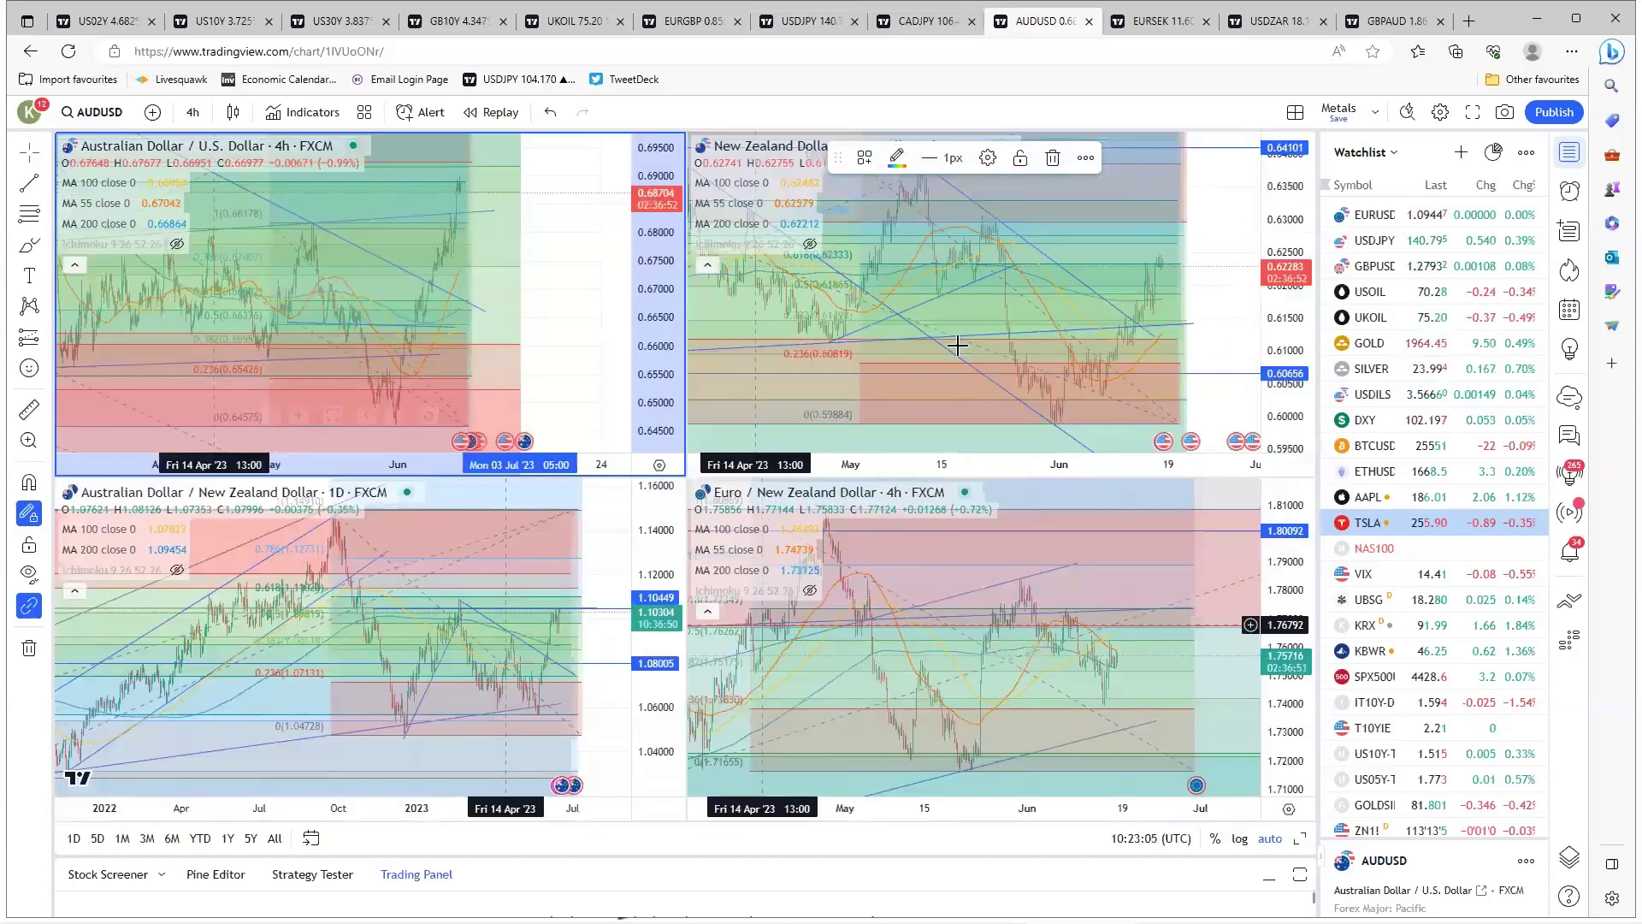
key(alt+Return)
scroll(898, 671, up, 4)
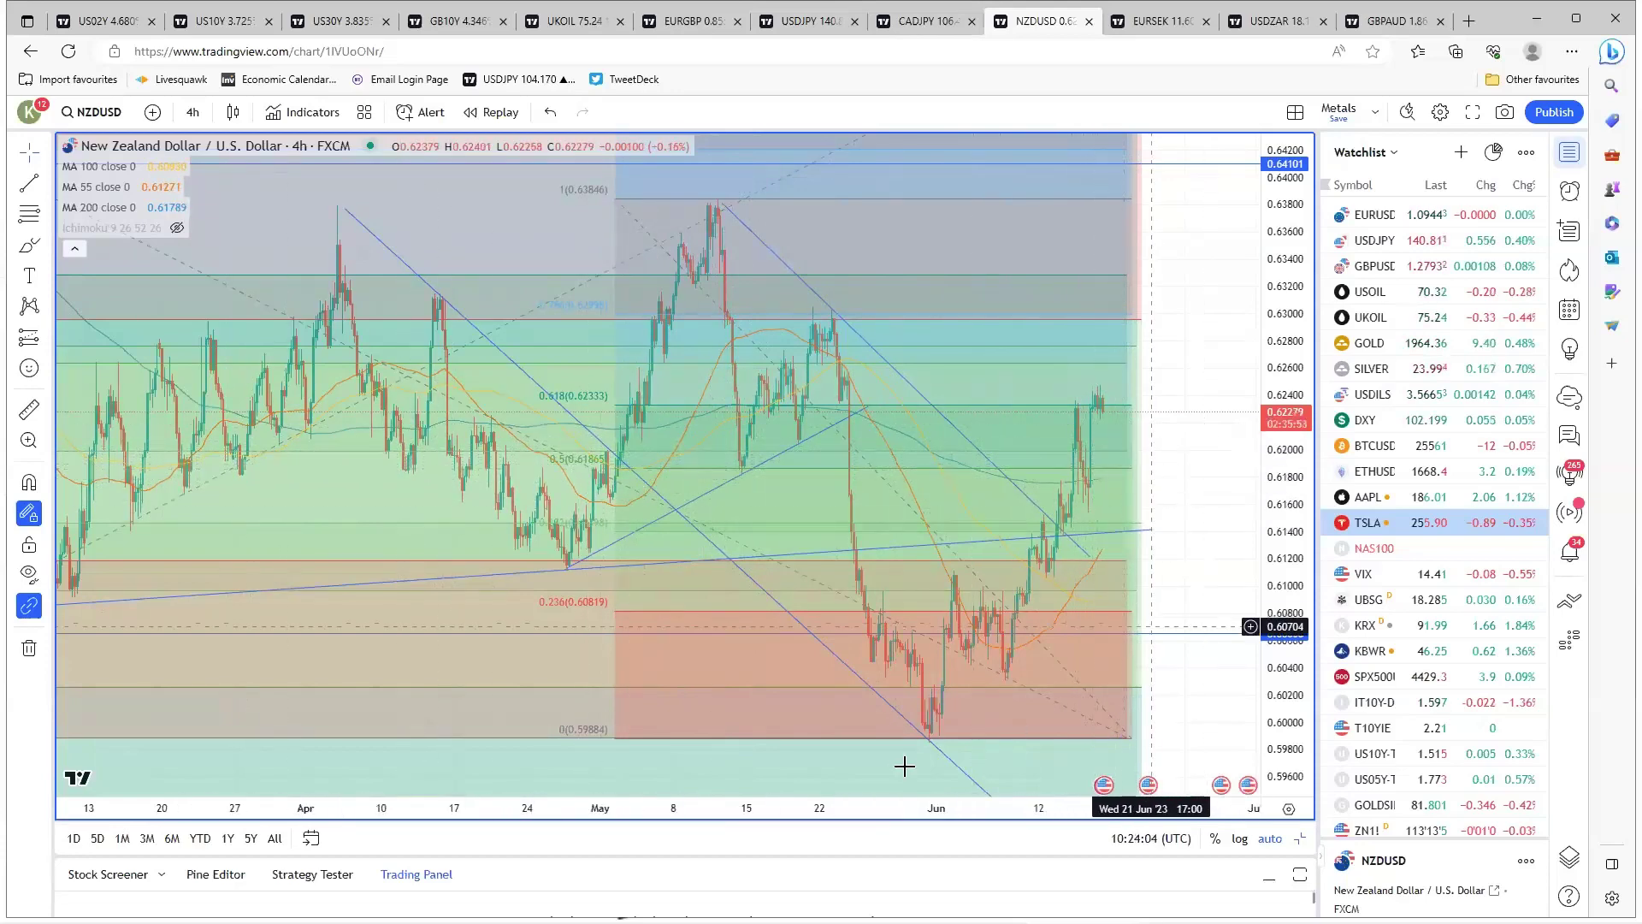
click(648, 759)
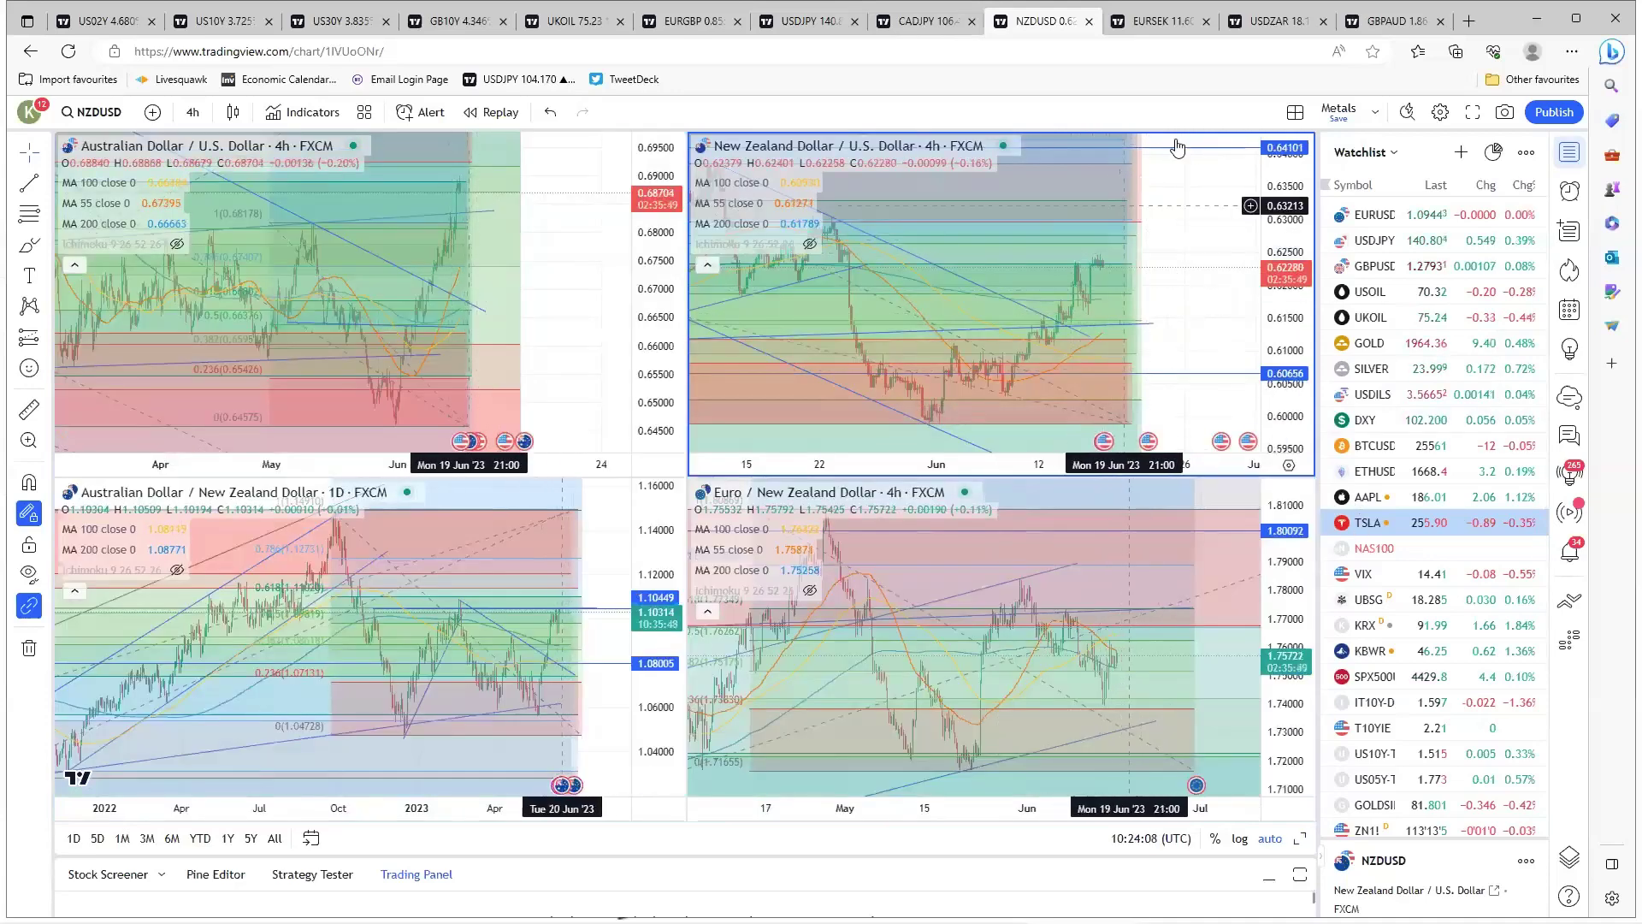
- In the EURSEK tab, maximize the EURNOK chart, zoom out and select its upward trend line
click(1175, 28)
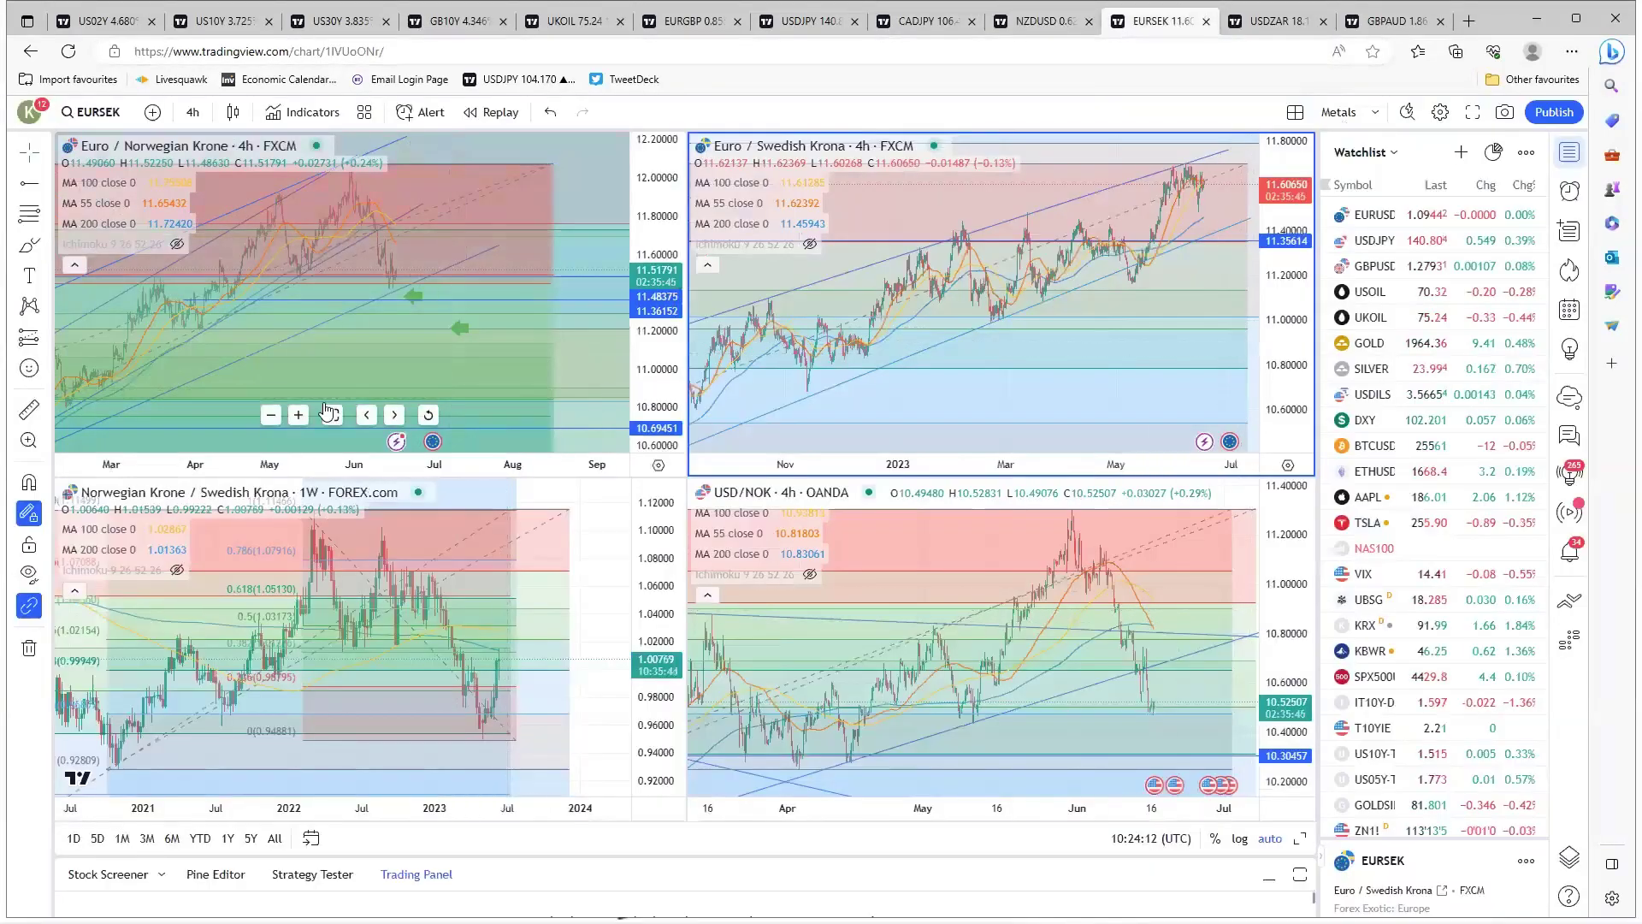
click(333, 416)
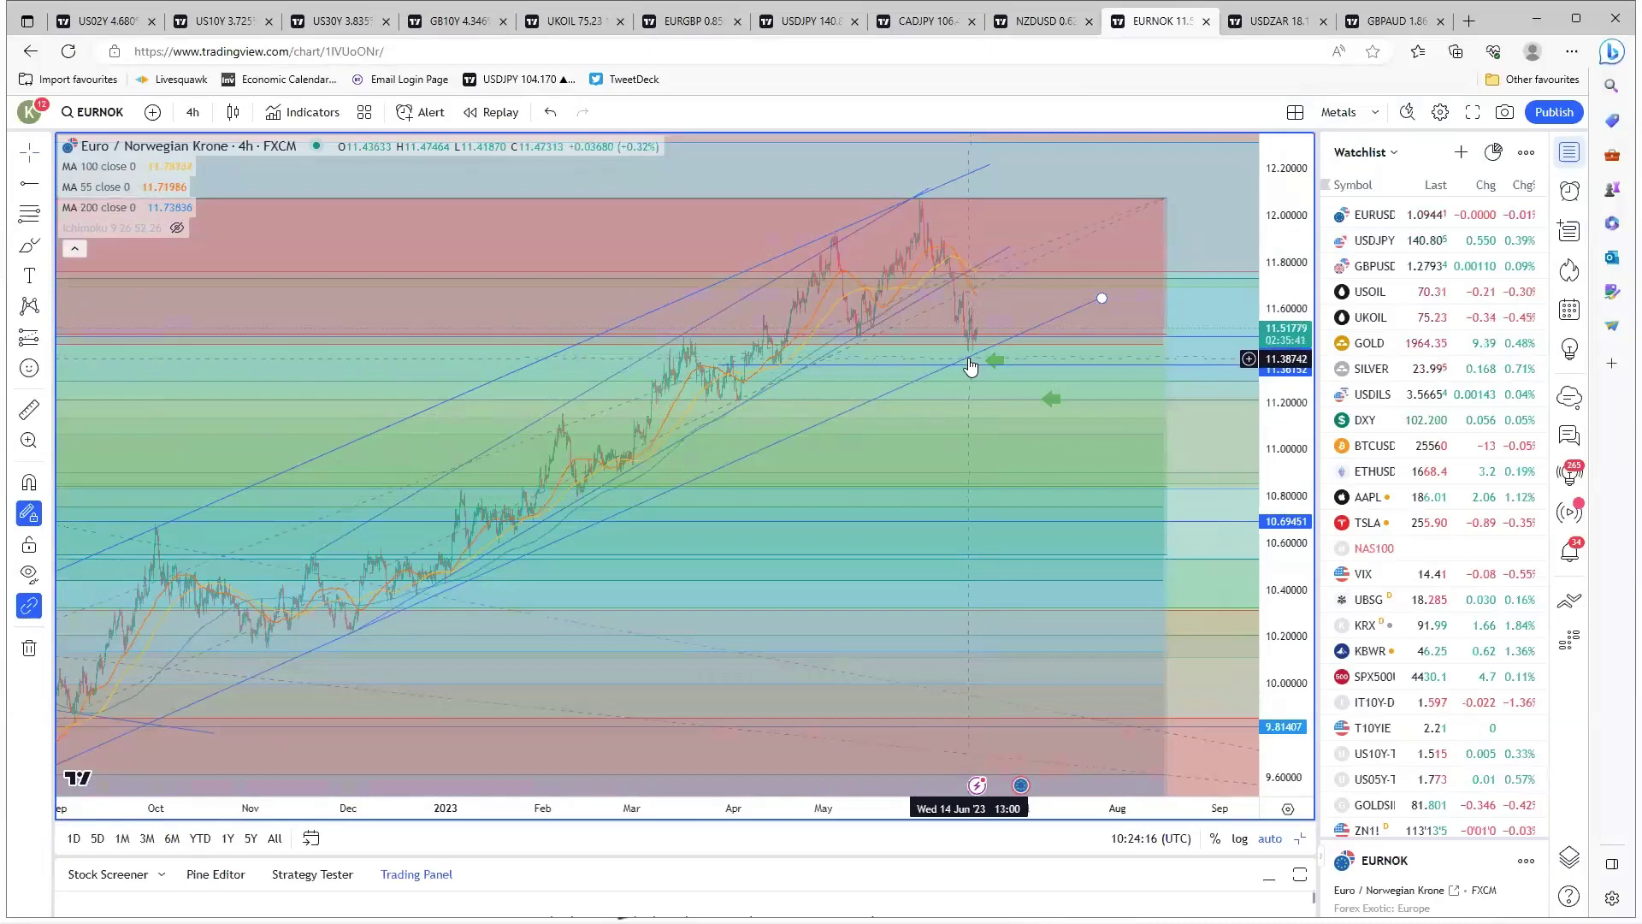
scroll(803, 644, down, 2)
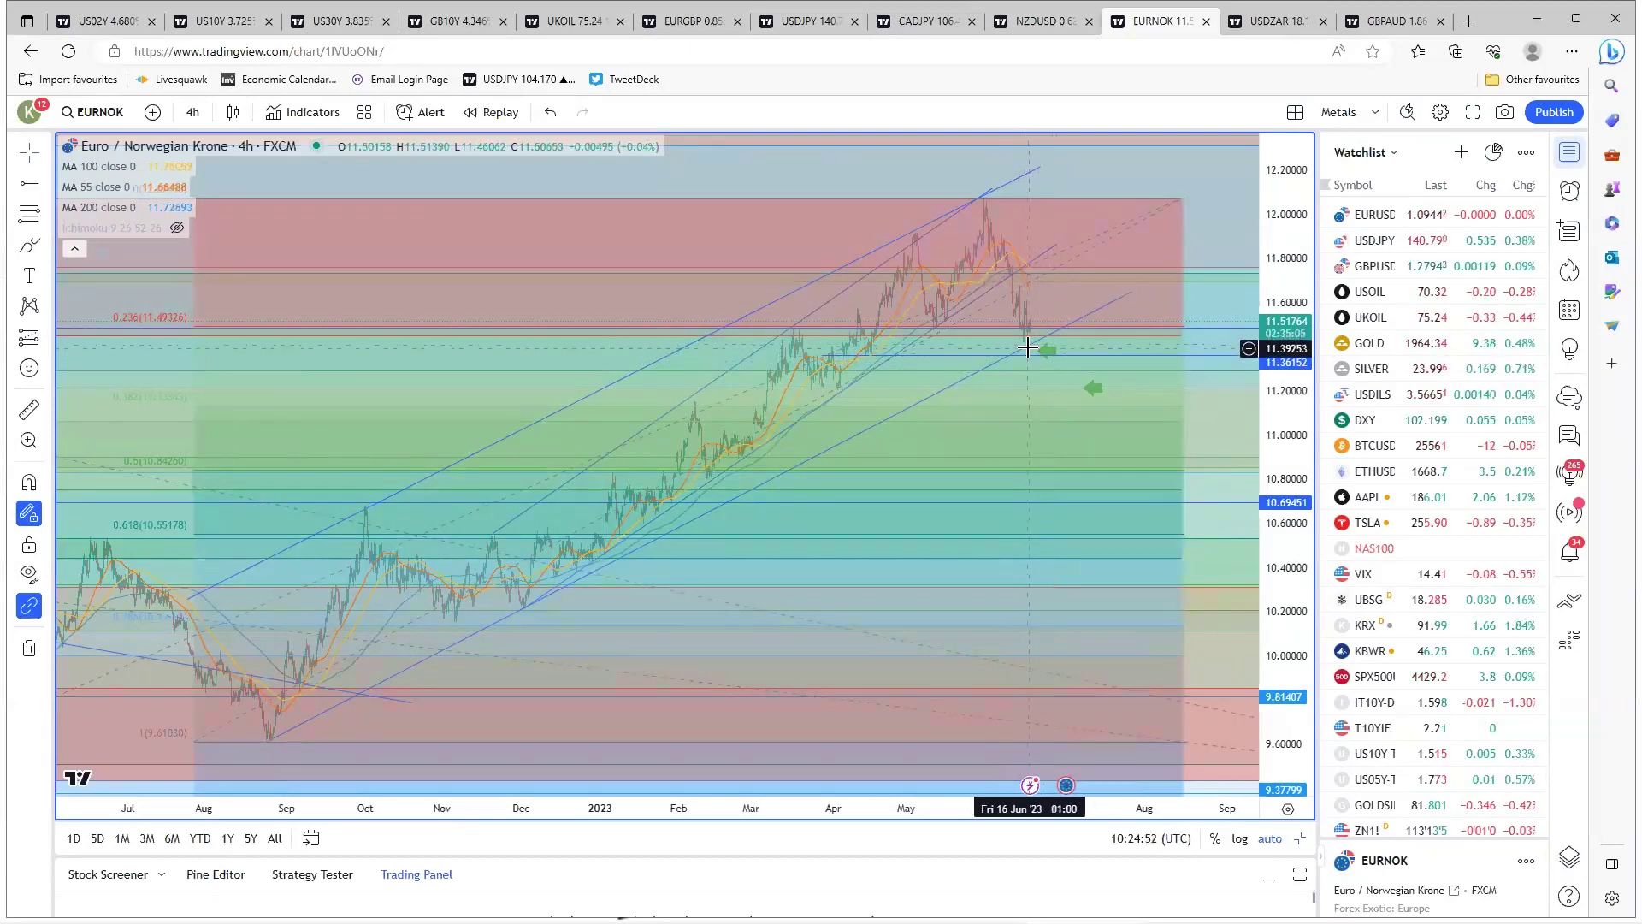
click(1026, 272)
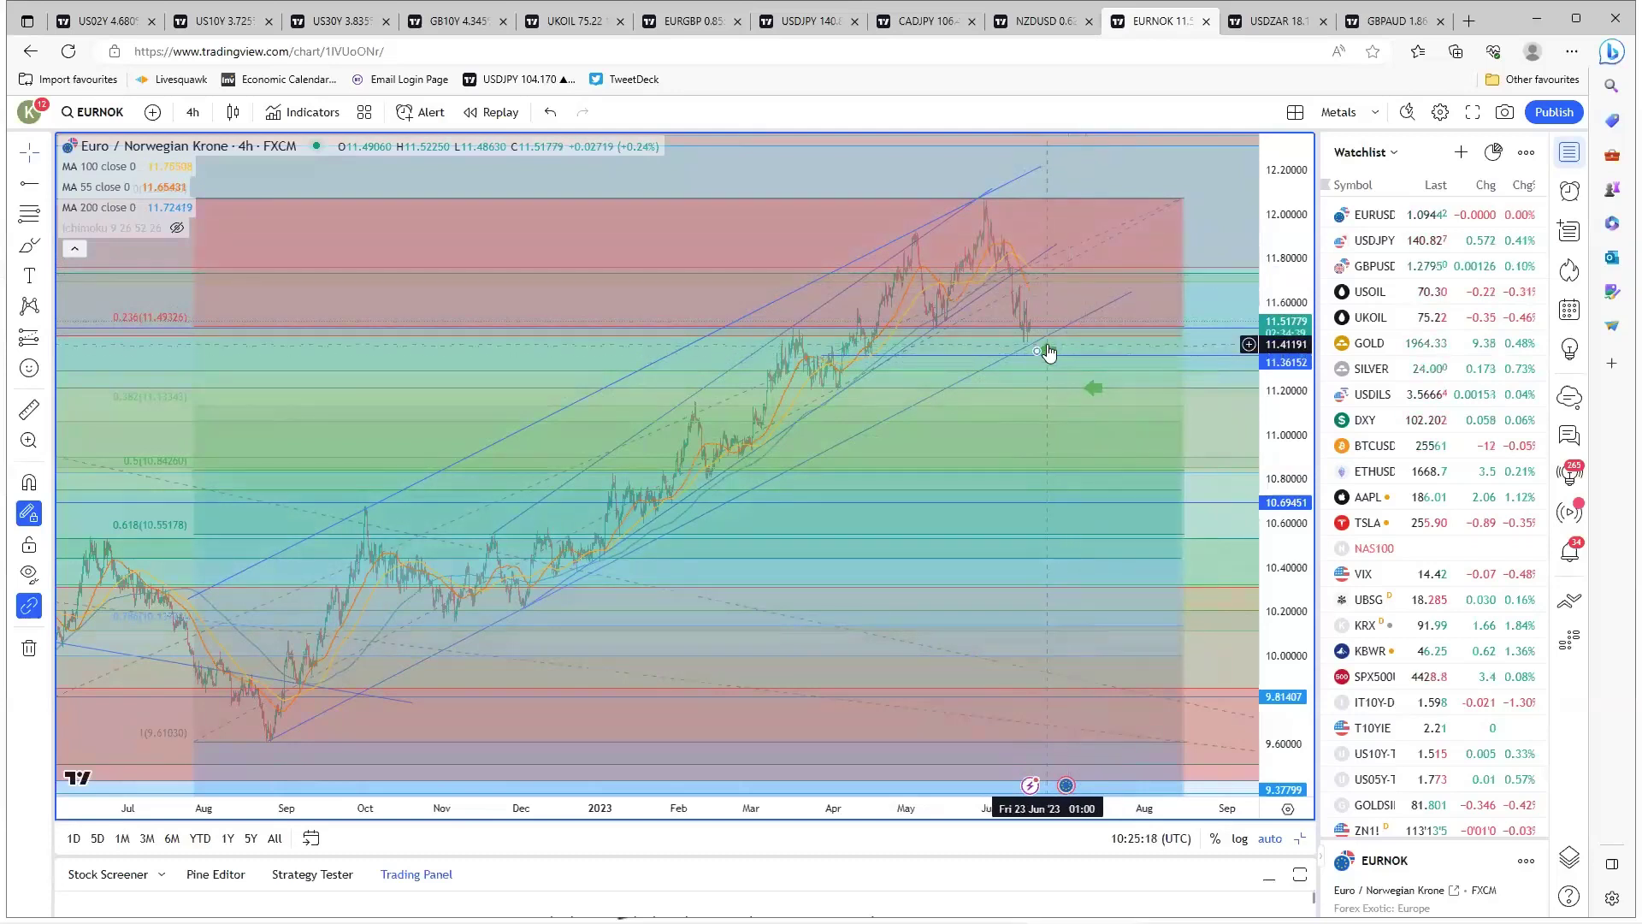
- Maximize and zoom into USD/NOK, restore the NOK four-chart layout, then move to the USDZAR tab
mouse_move(688, 759)
key(alt+Return)
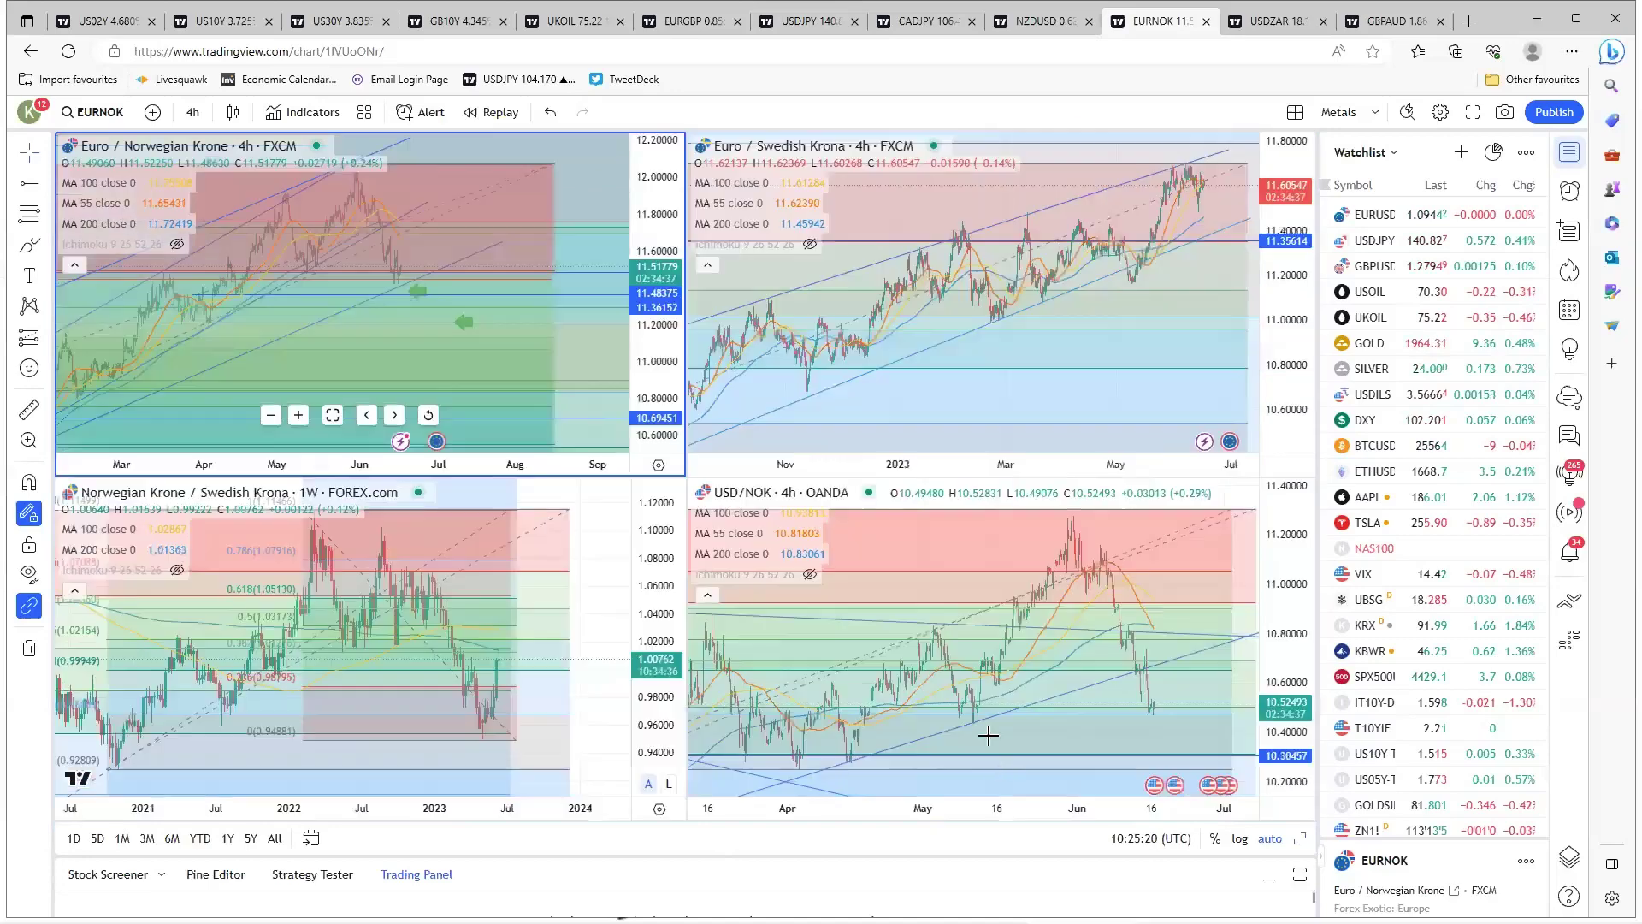
click(983, 734)
key(alt+Return)
scroll(853, 687, up, 3)
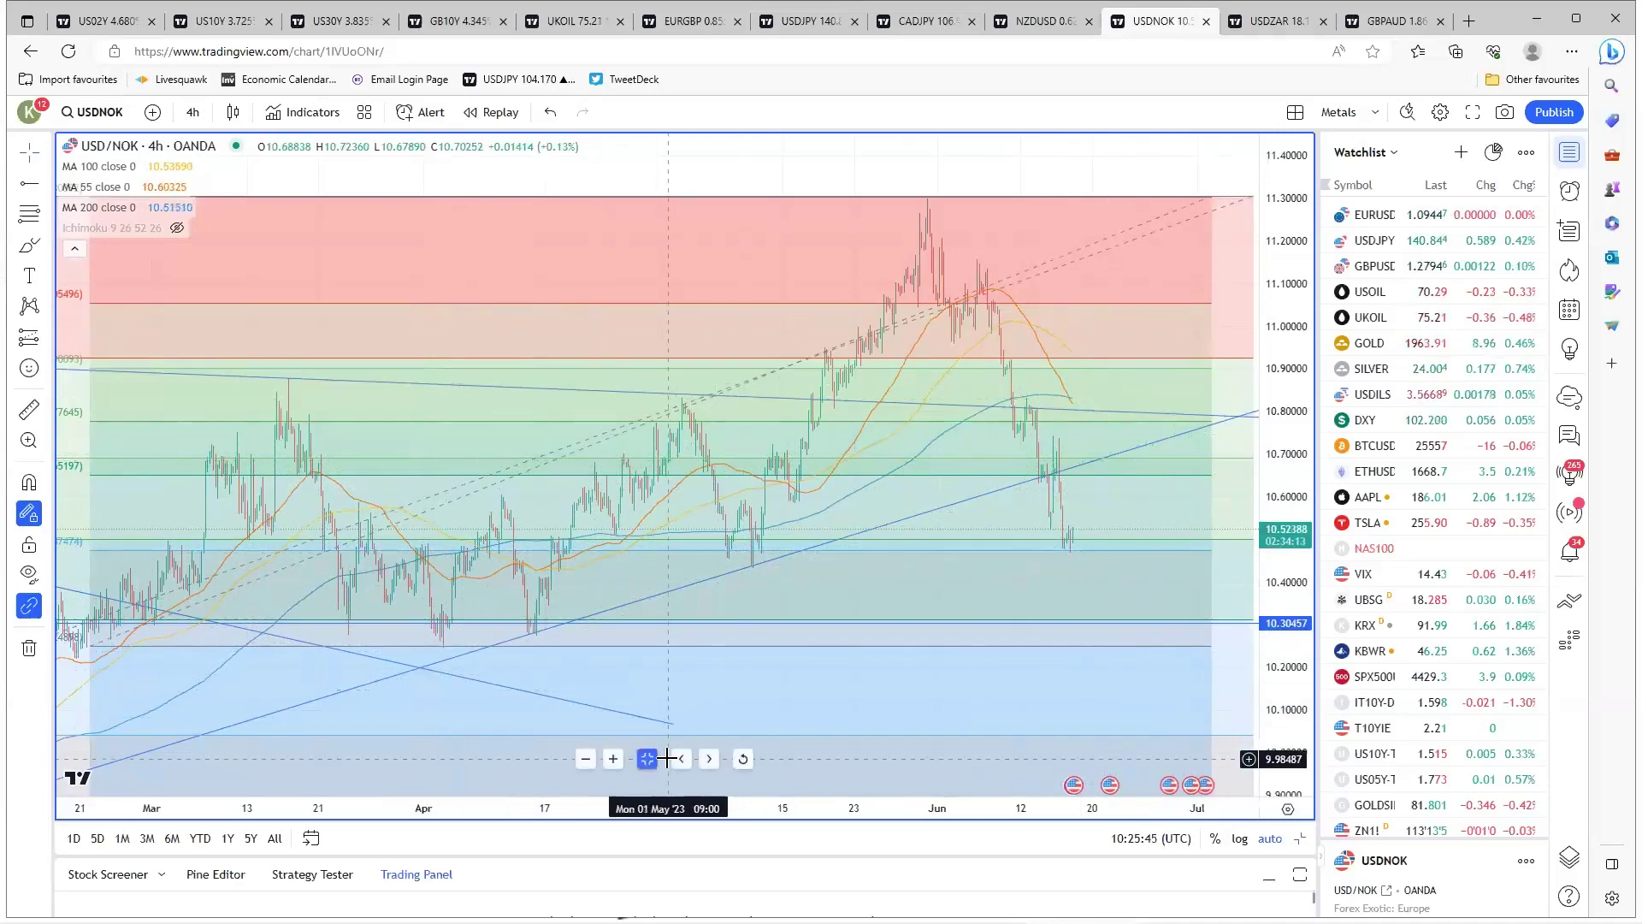
key(alt+Return)
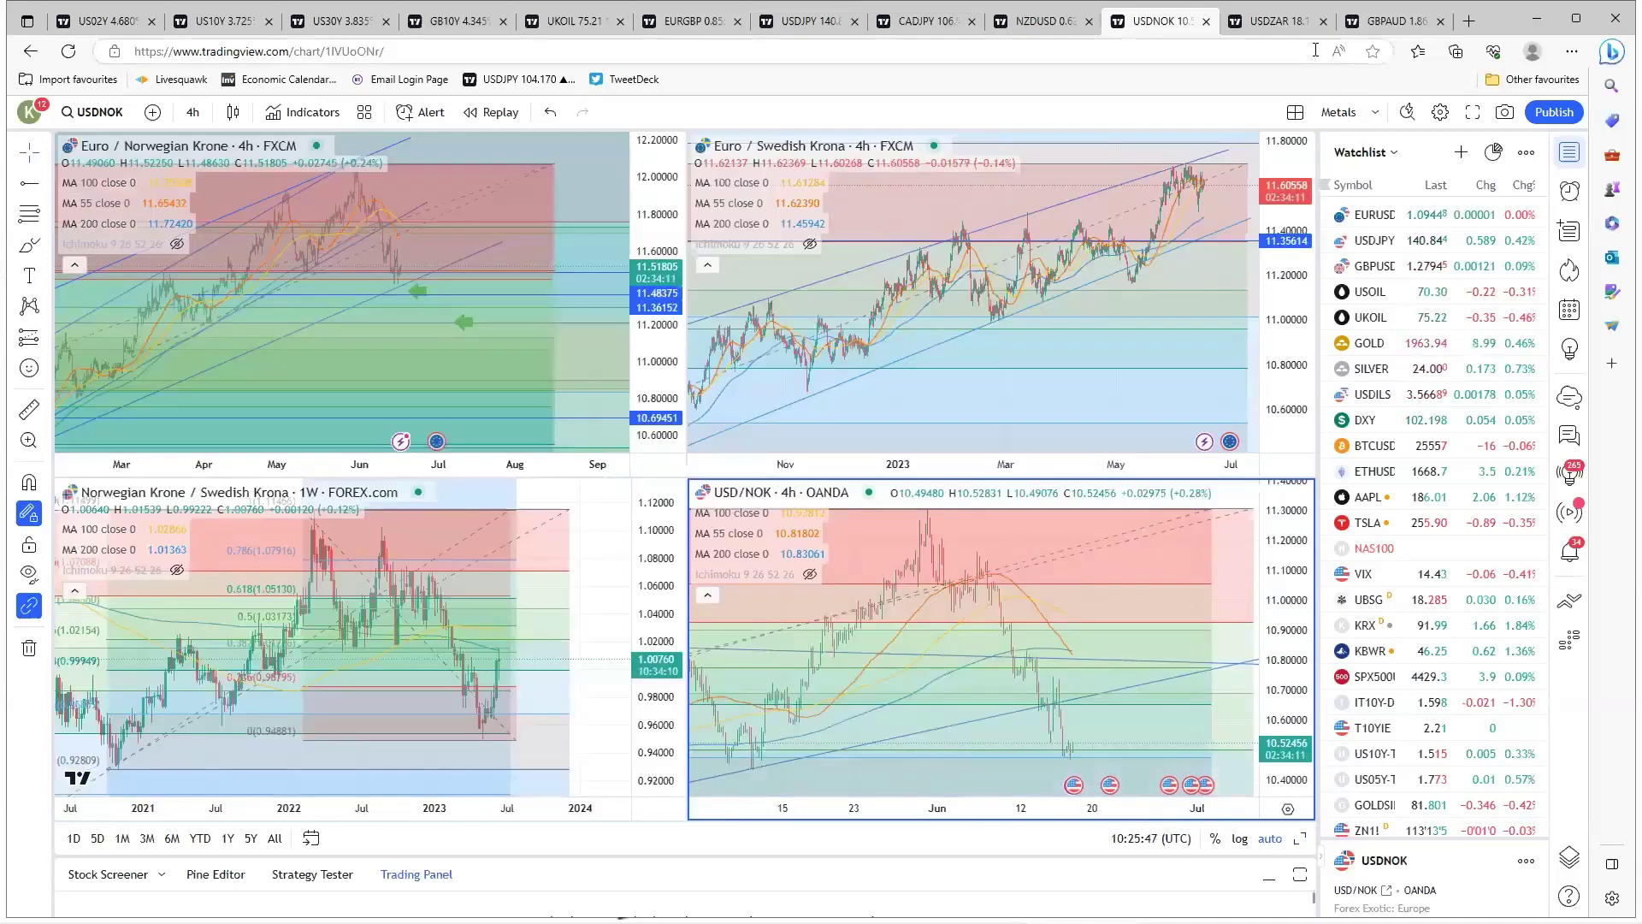
key(ctrl+Tab)
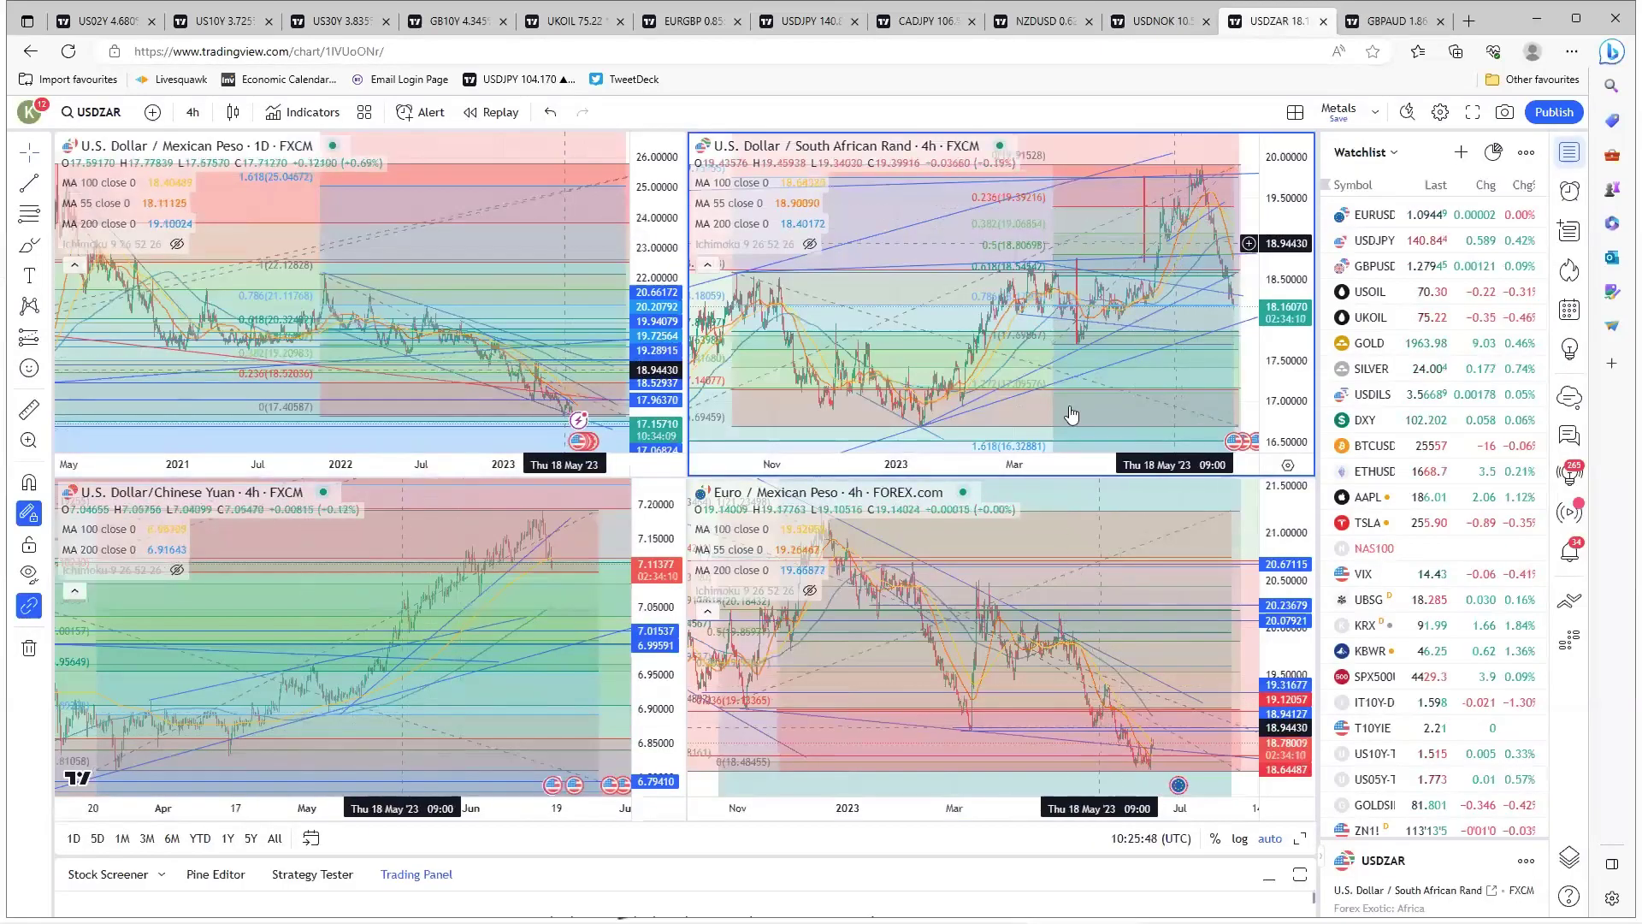
- Maximize the EUR/MXN chart and zoom in and out to frame it
click(983, 774)
key(alt+Return)
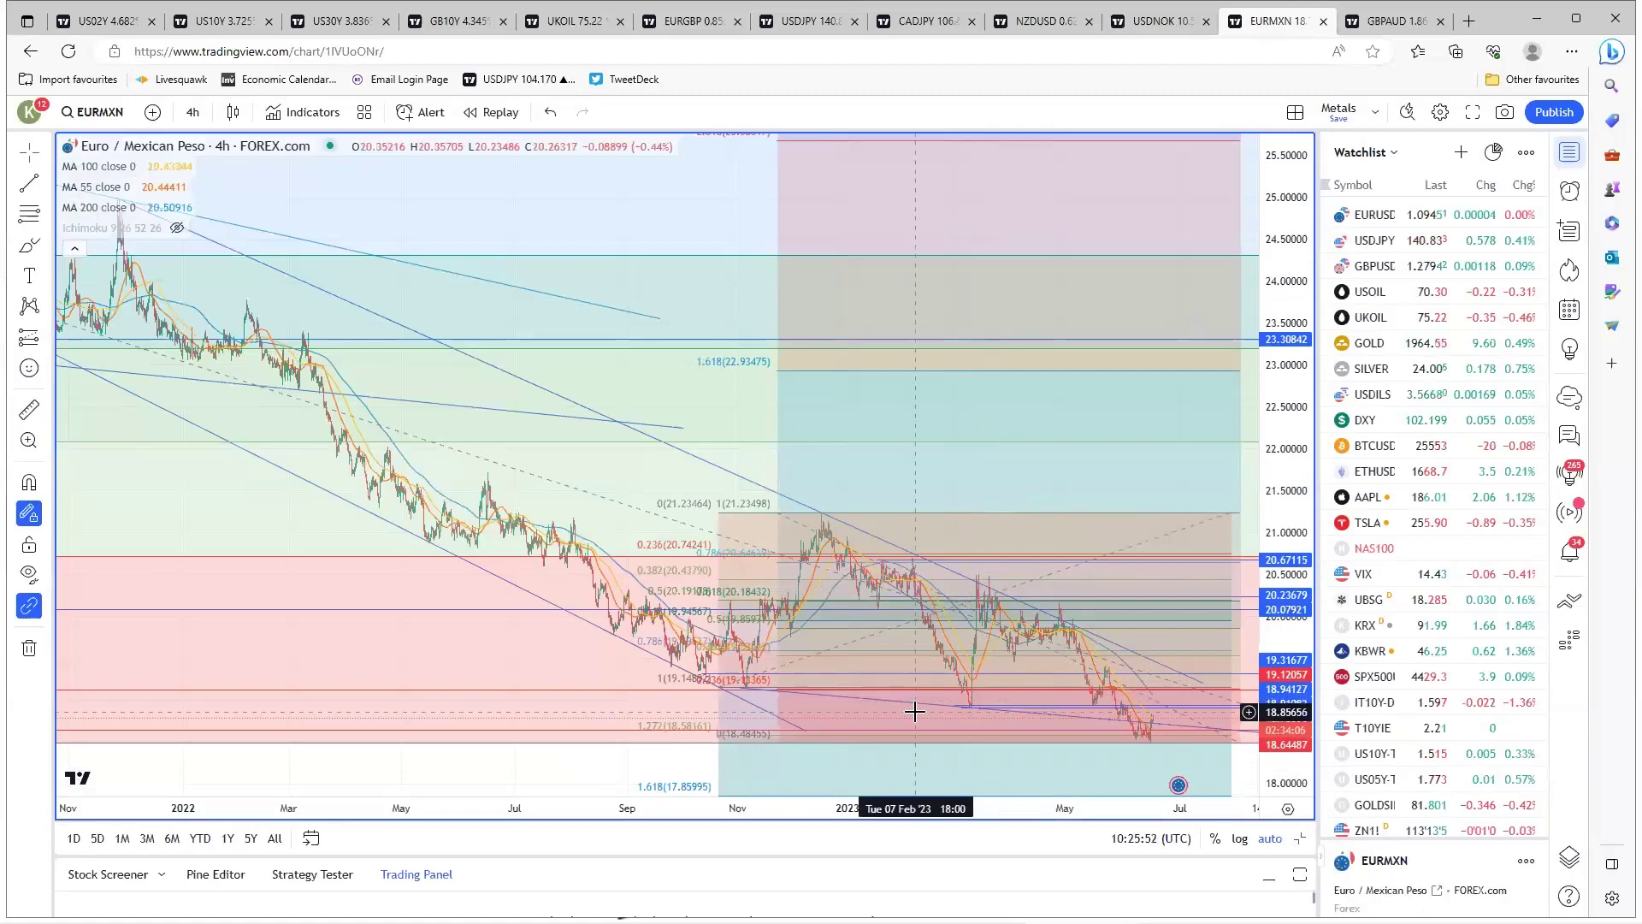
scroll(915, 714, up, 5)
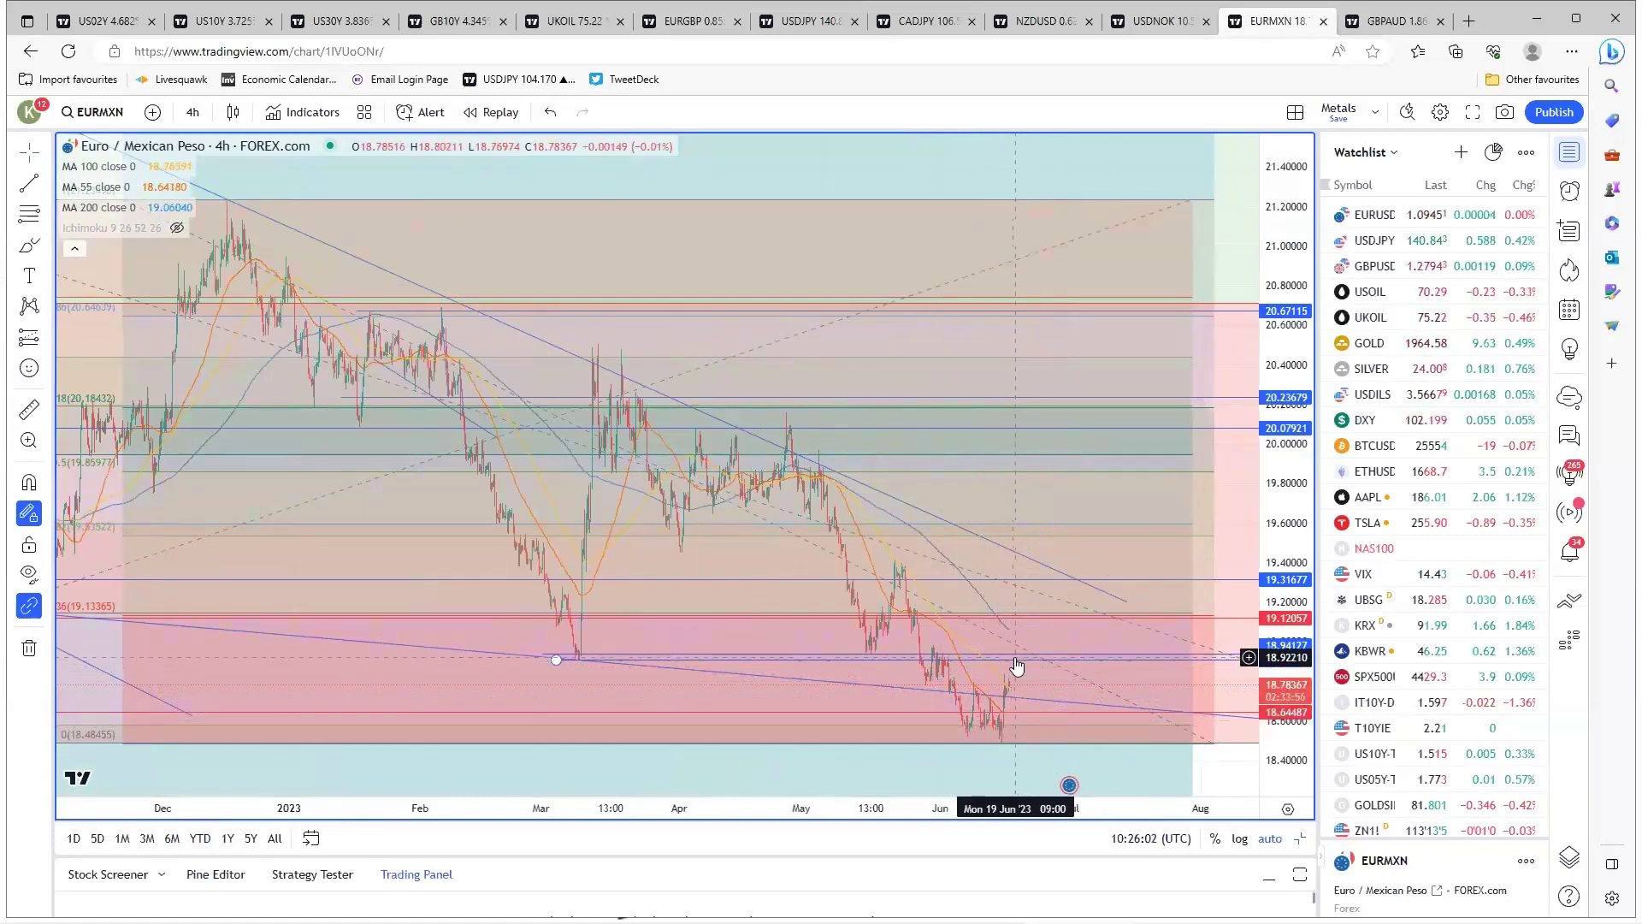
scroll(983, 665, up, 3)
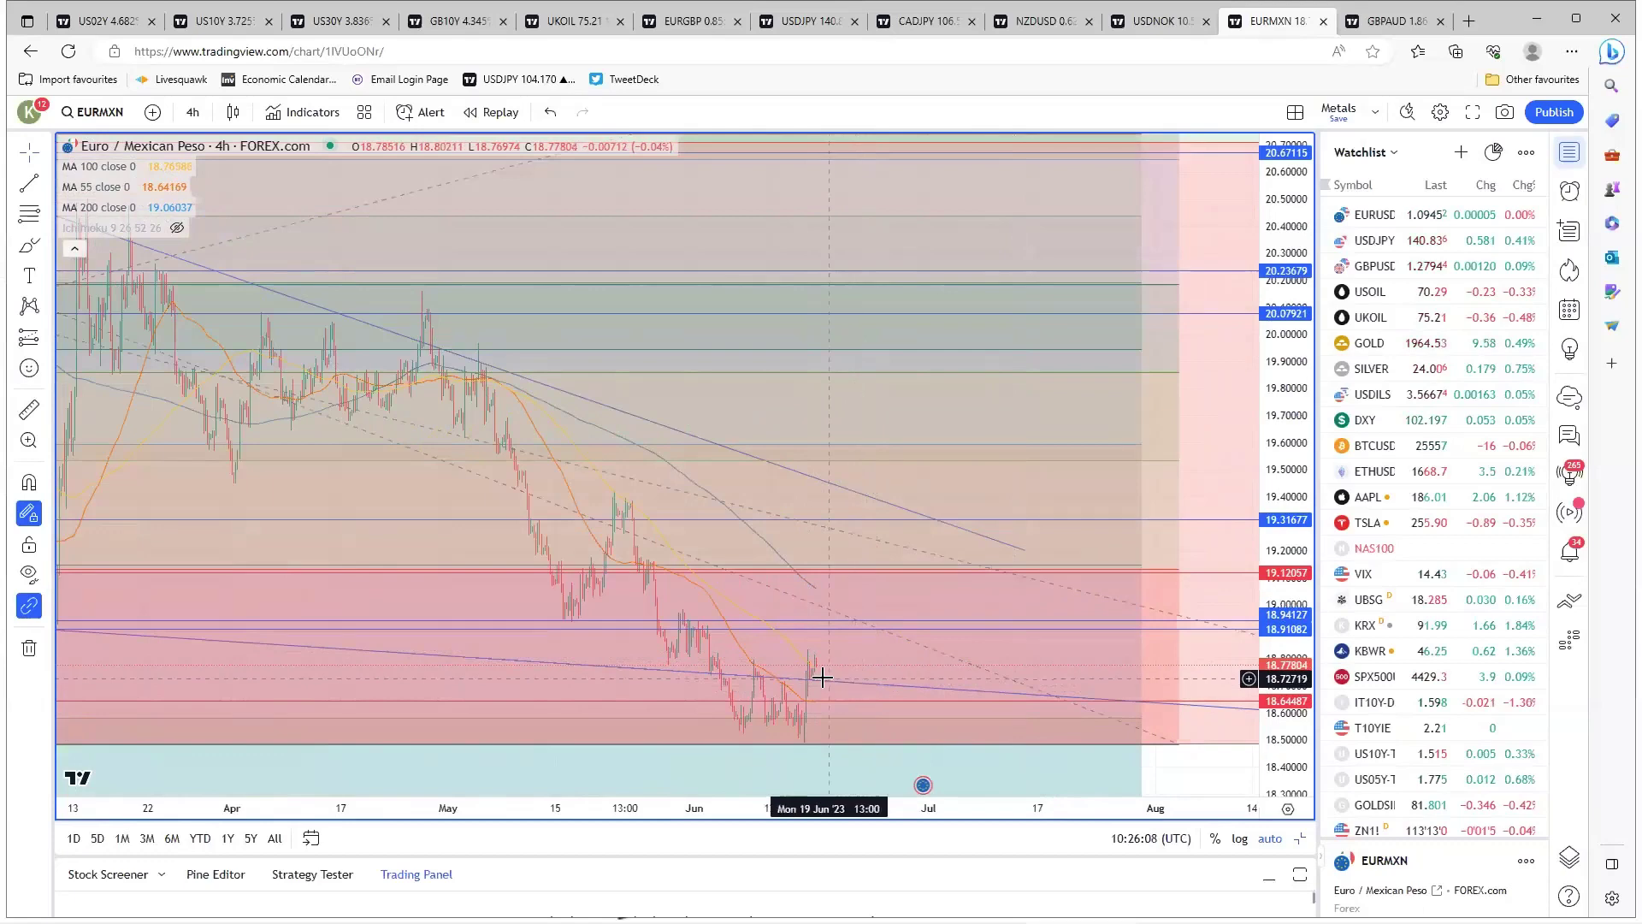
scroll(826, 688, down, 2)
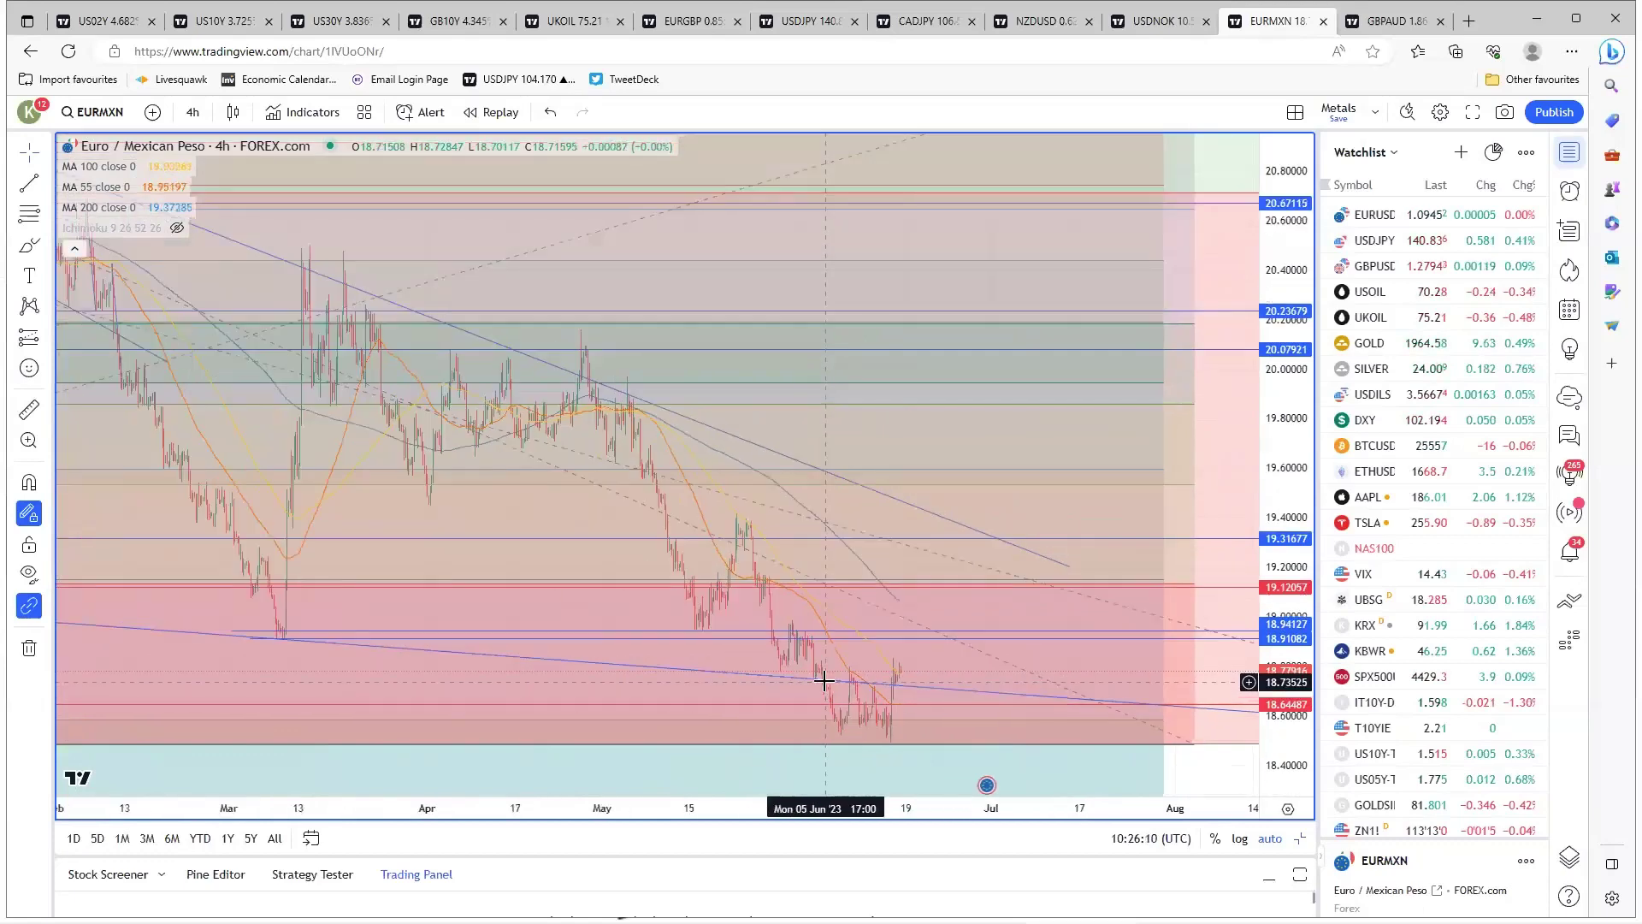
scroll(825, 681, down, 5)
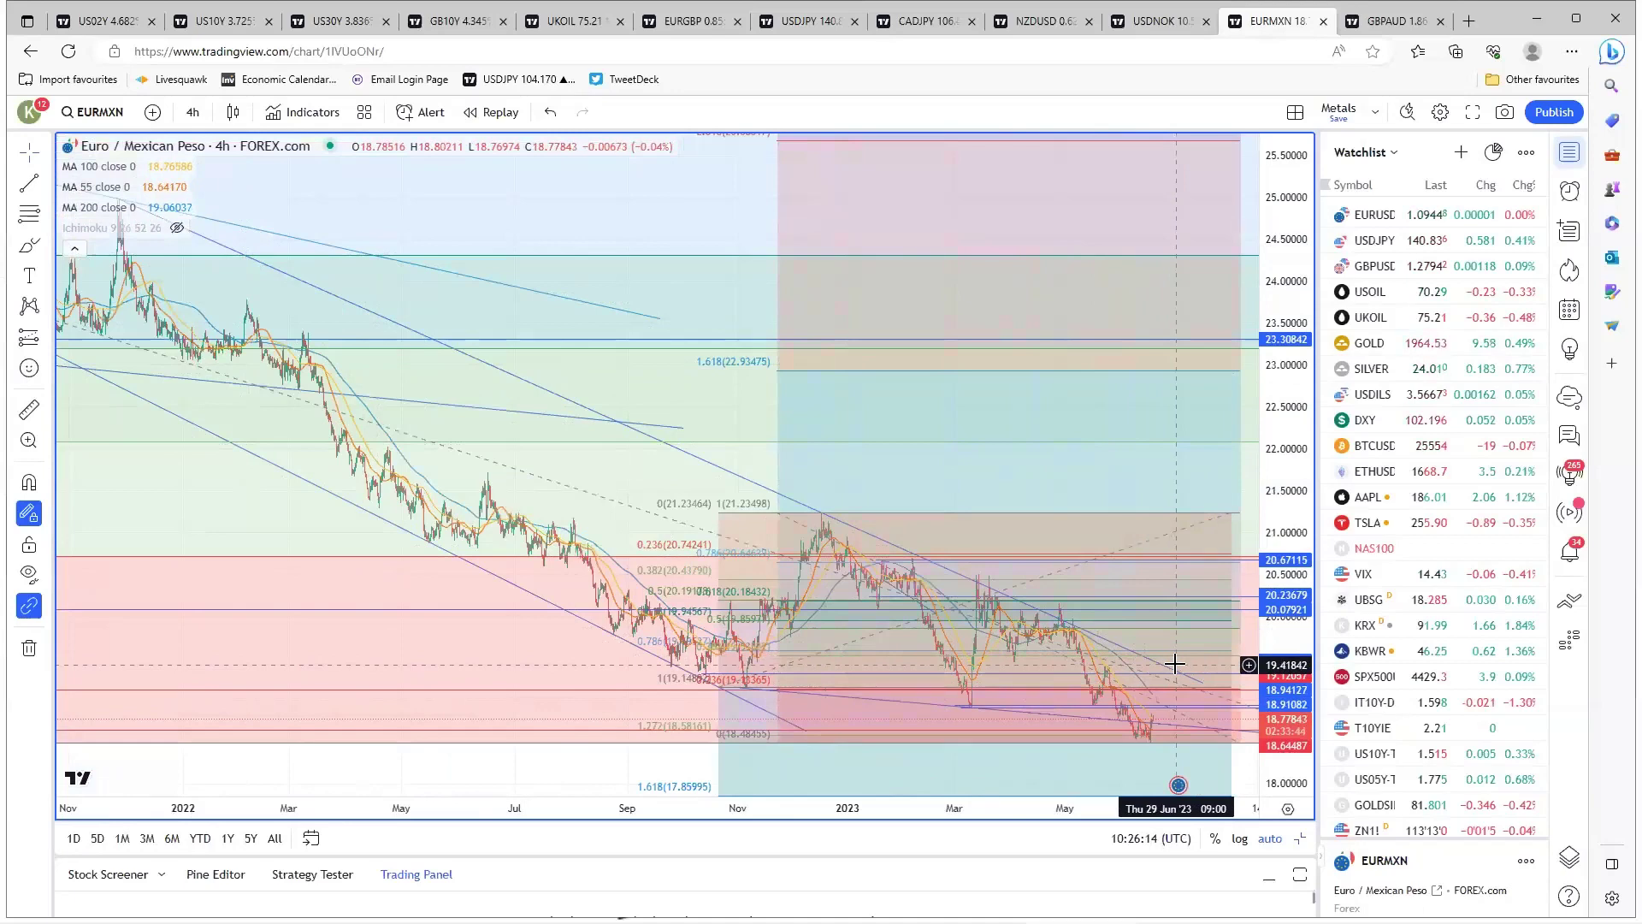
scroll(1174, 664, up, 3)
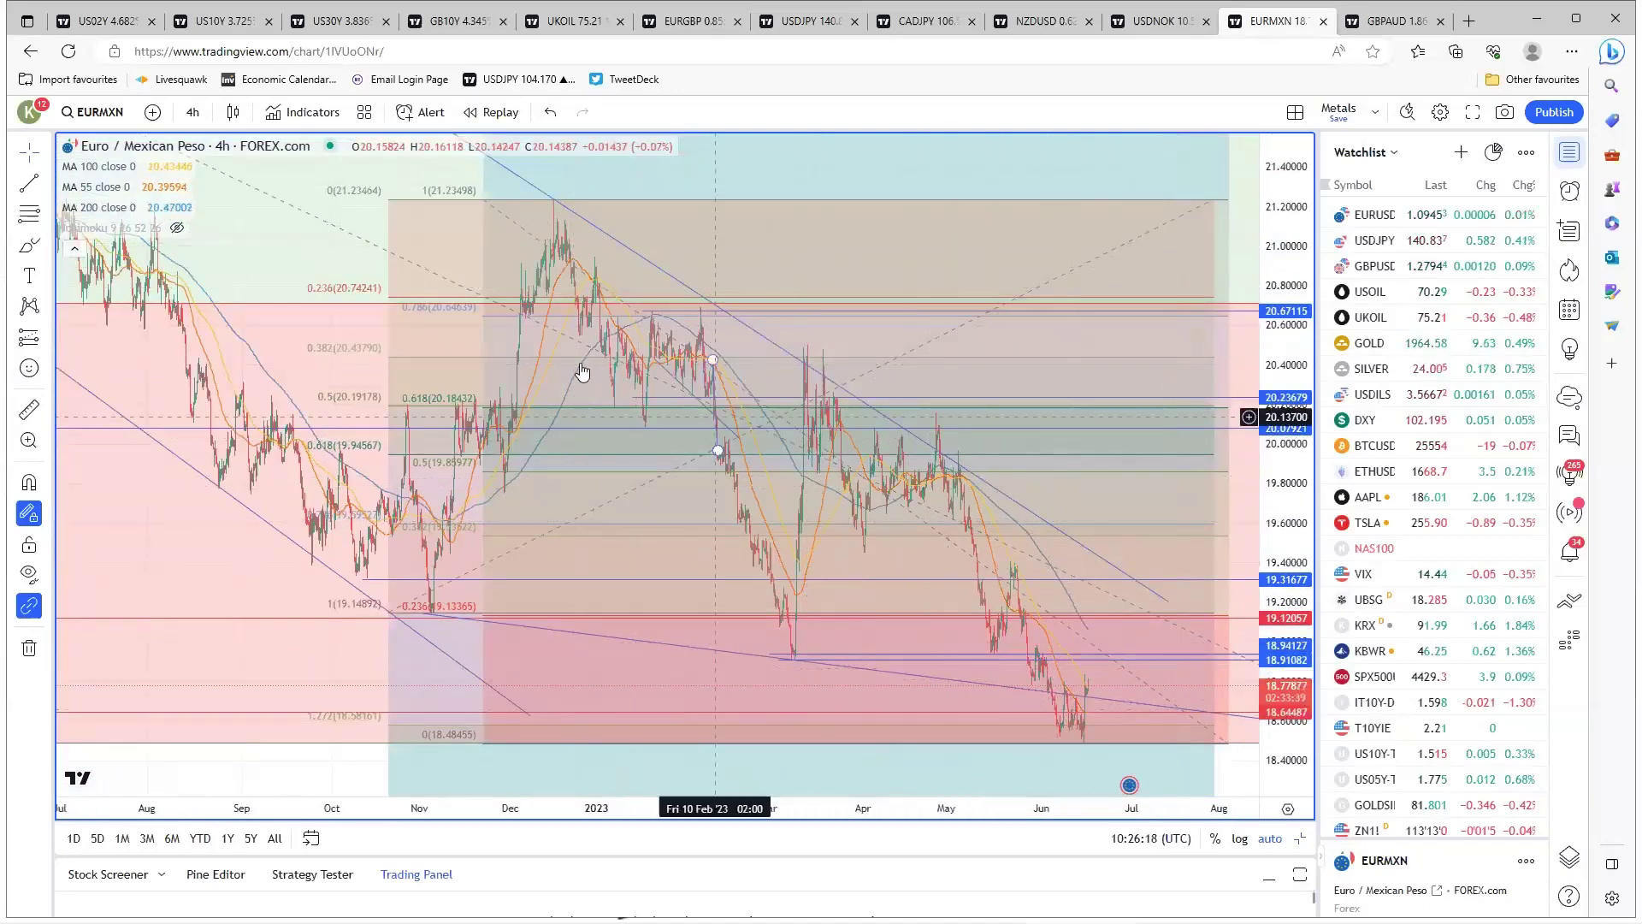
scroll(670, 550, down, 3)
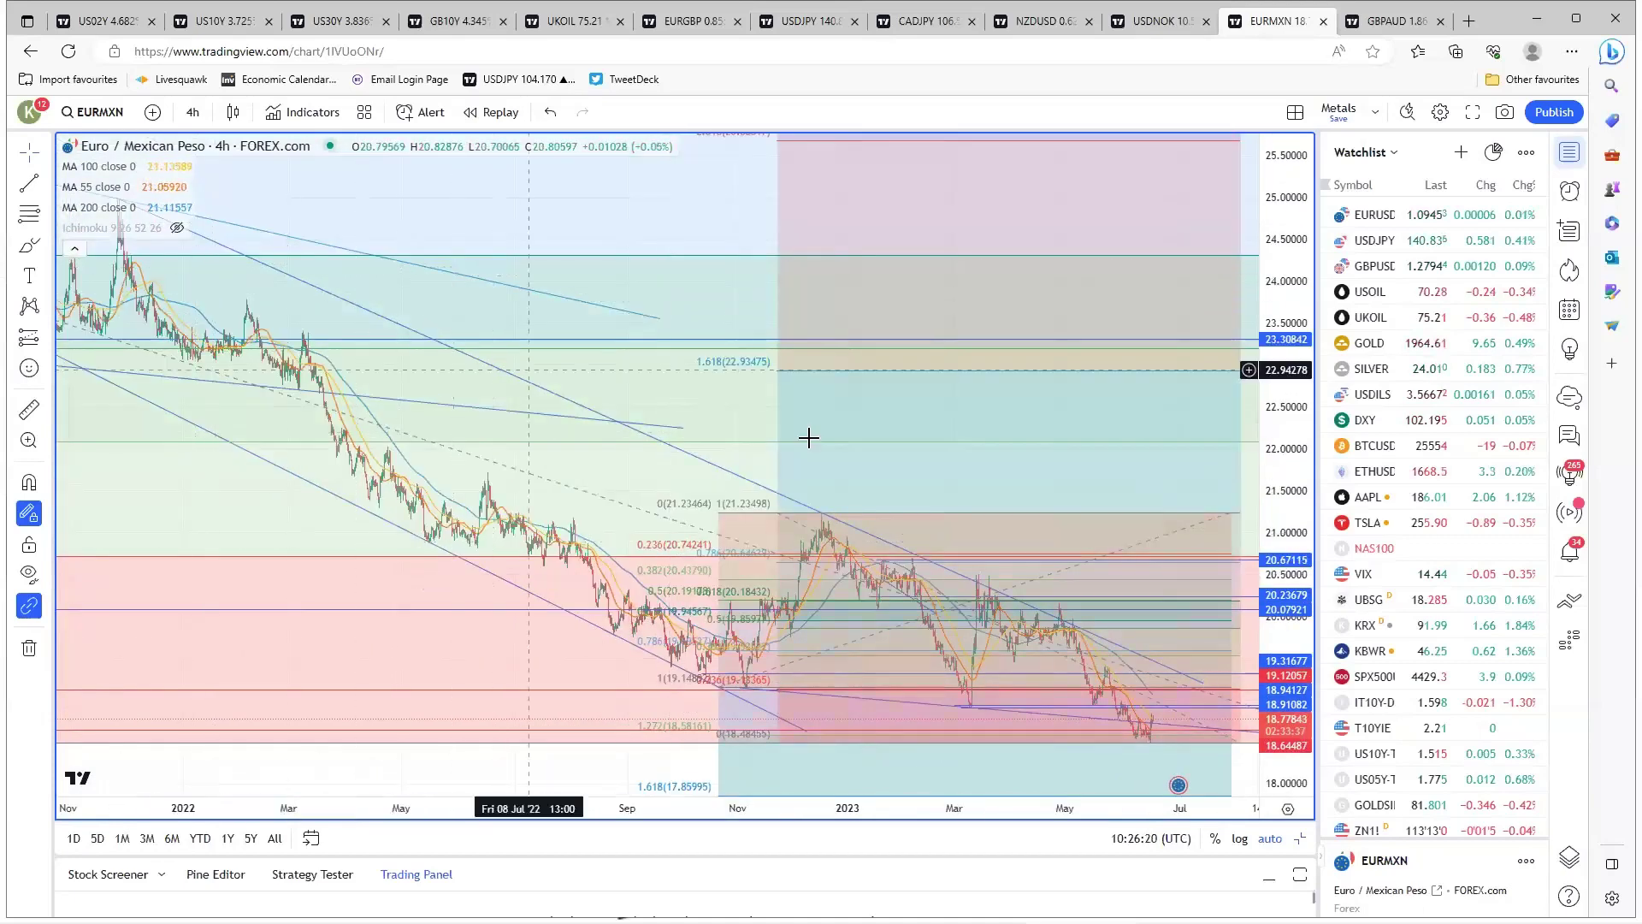
scroll(1087, 718, up, 1)
scroll(1088, 718, up, 3)
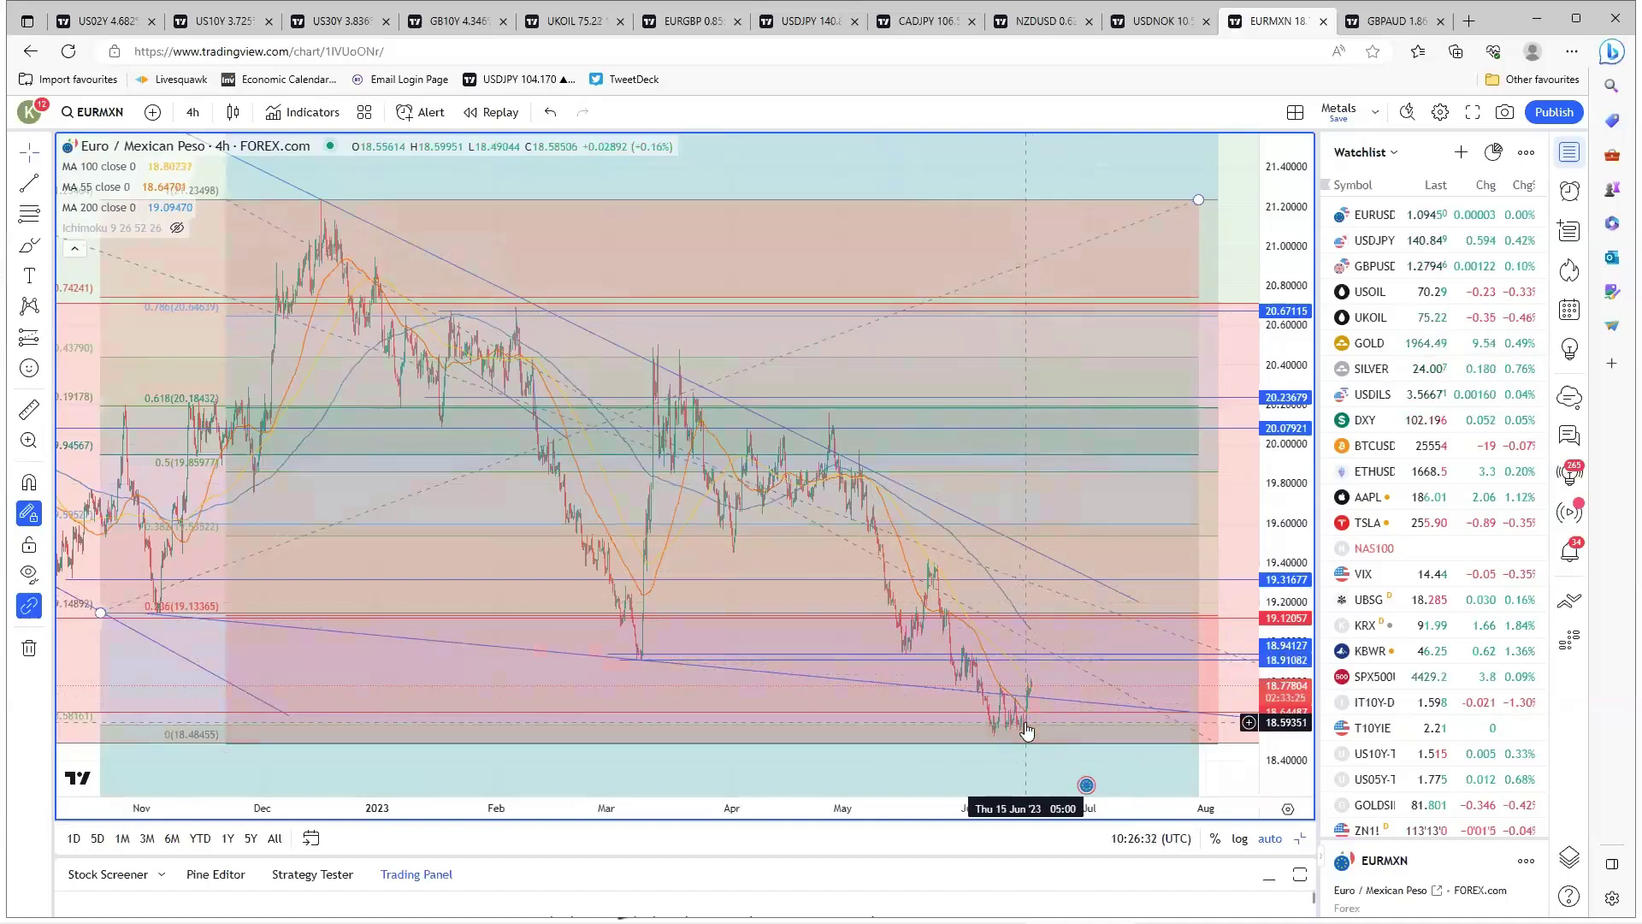
- Inspect the EUR/MXN Fibonacci drawing, the trend line near 18.94 and the horizontal line near 18.91
click(1020, 545)
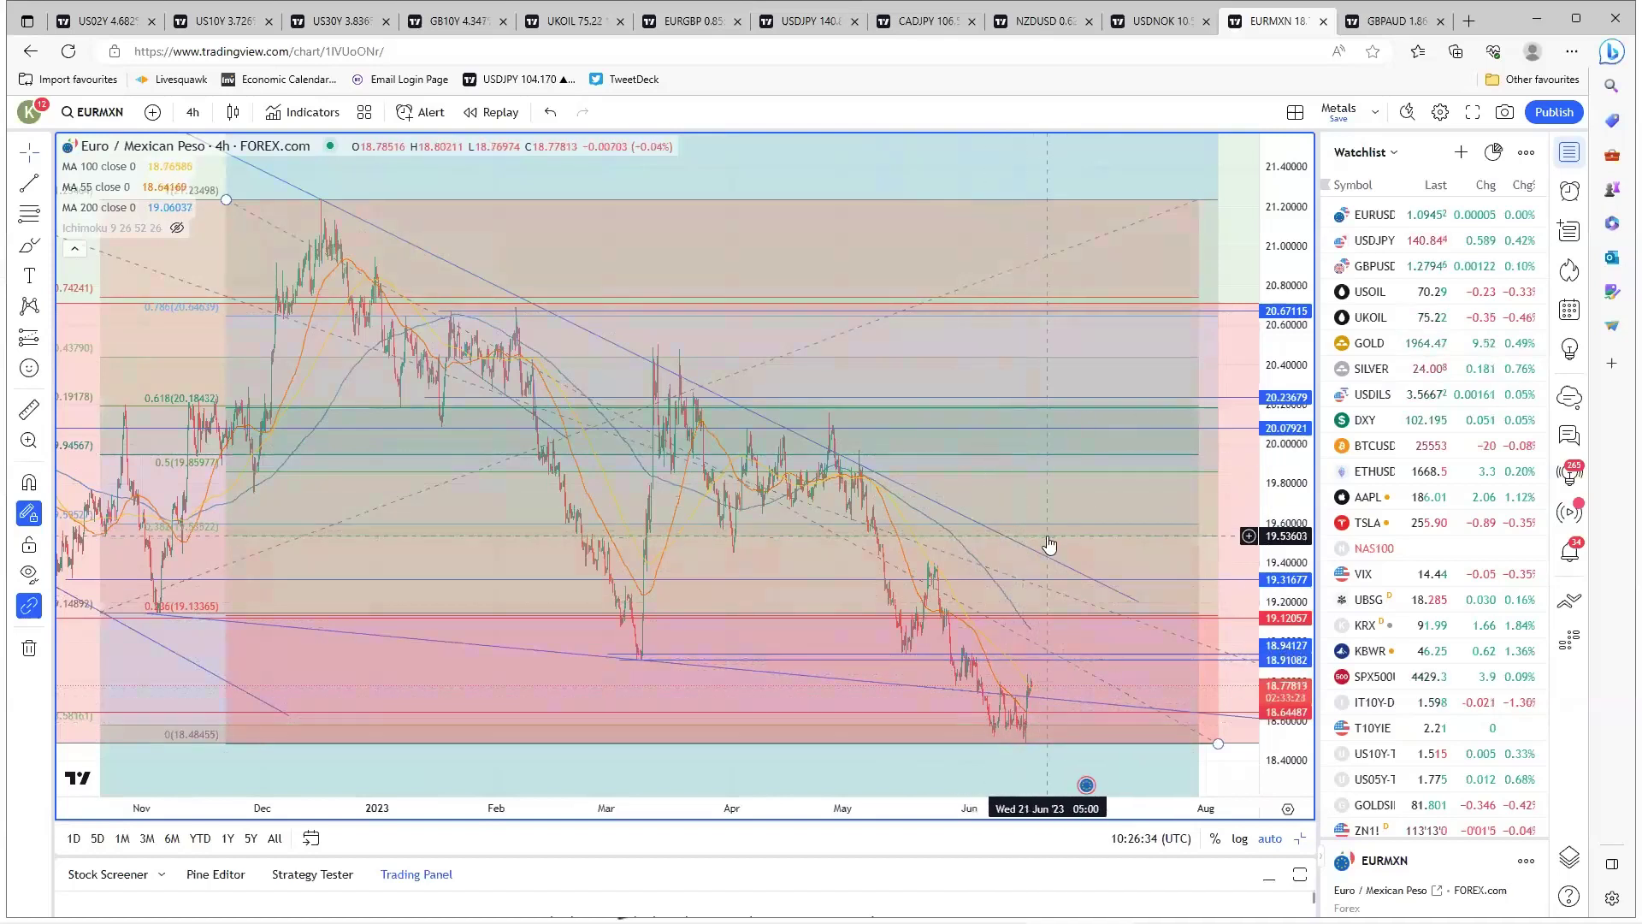
click(1026, 542)
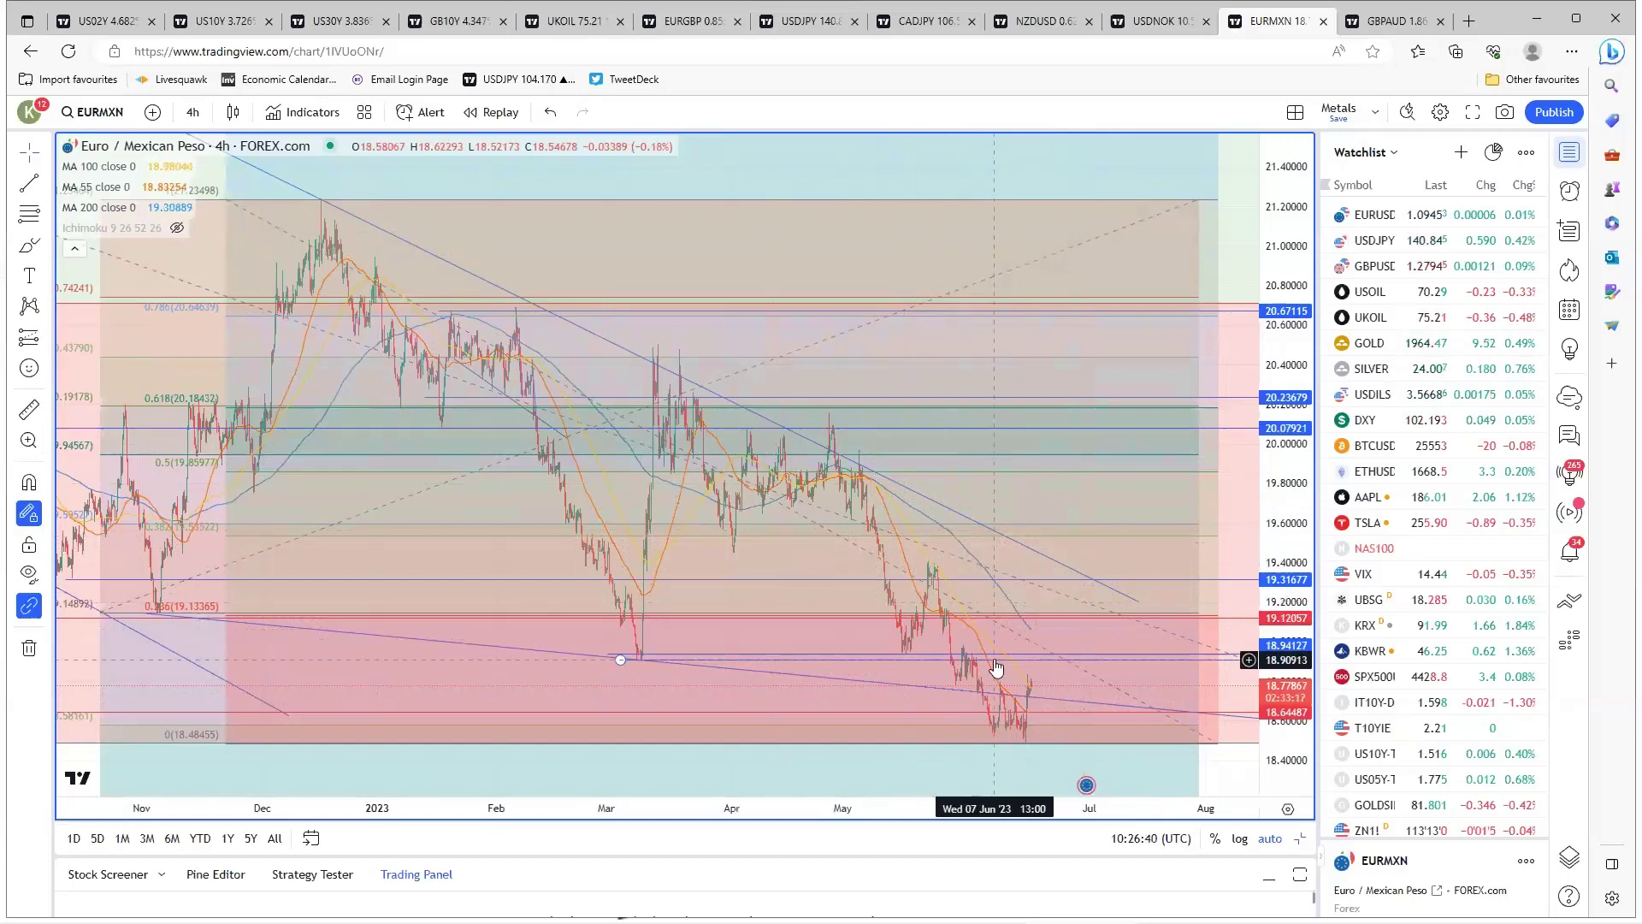
click(1040, 702)
click(1041, 704)
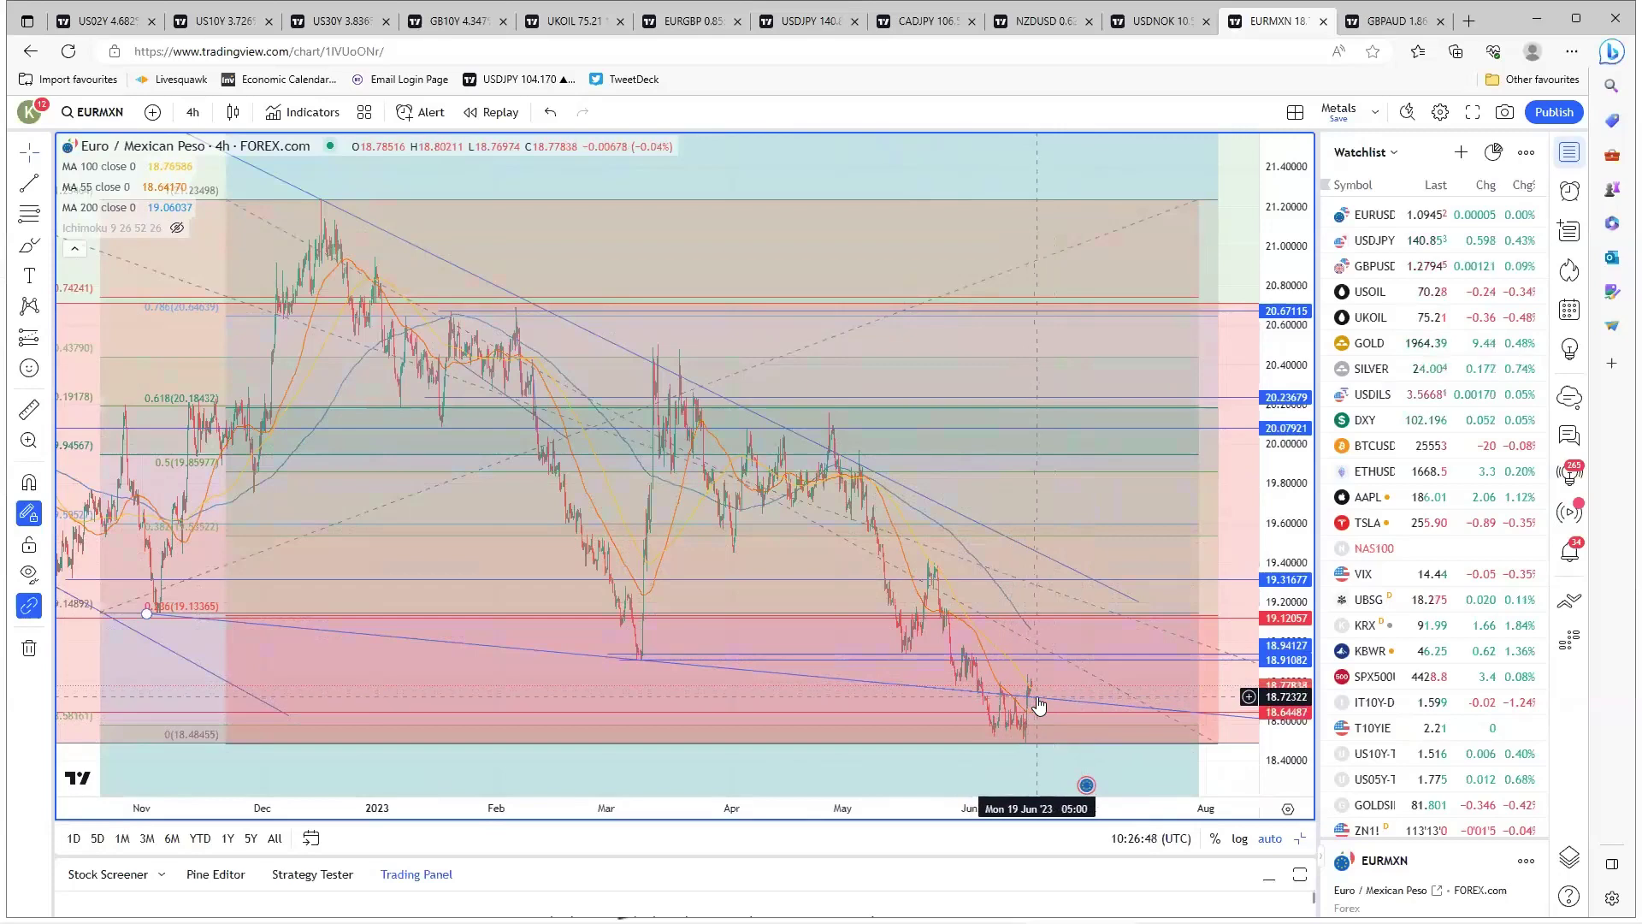
click(1076, 660)
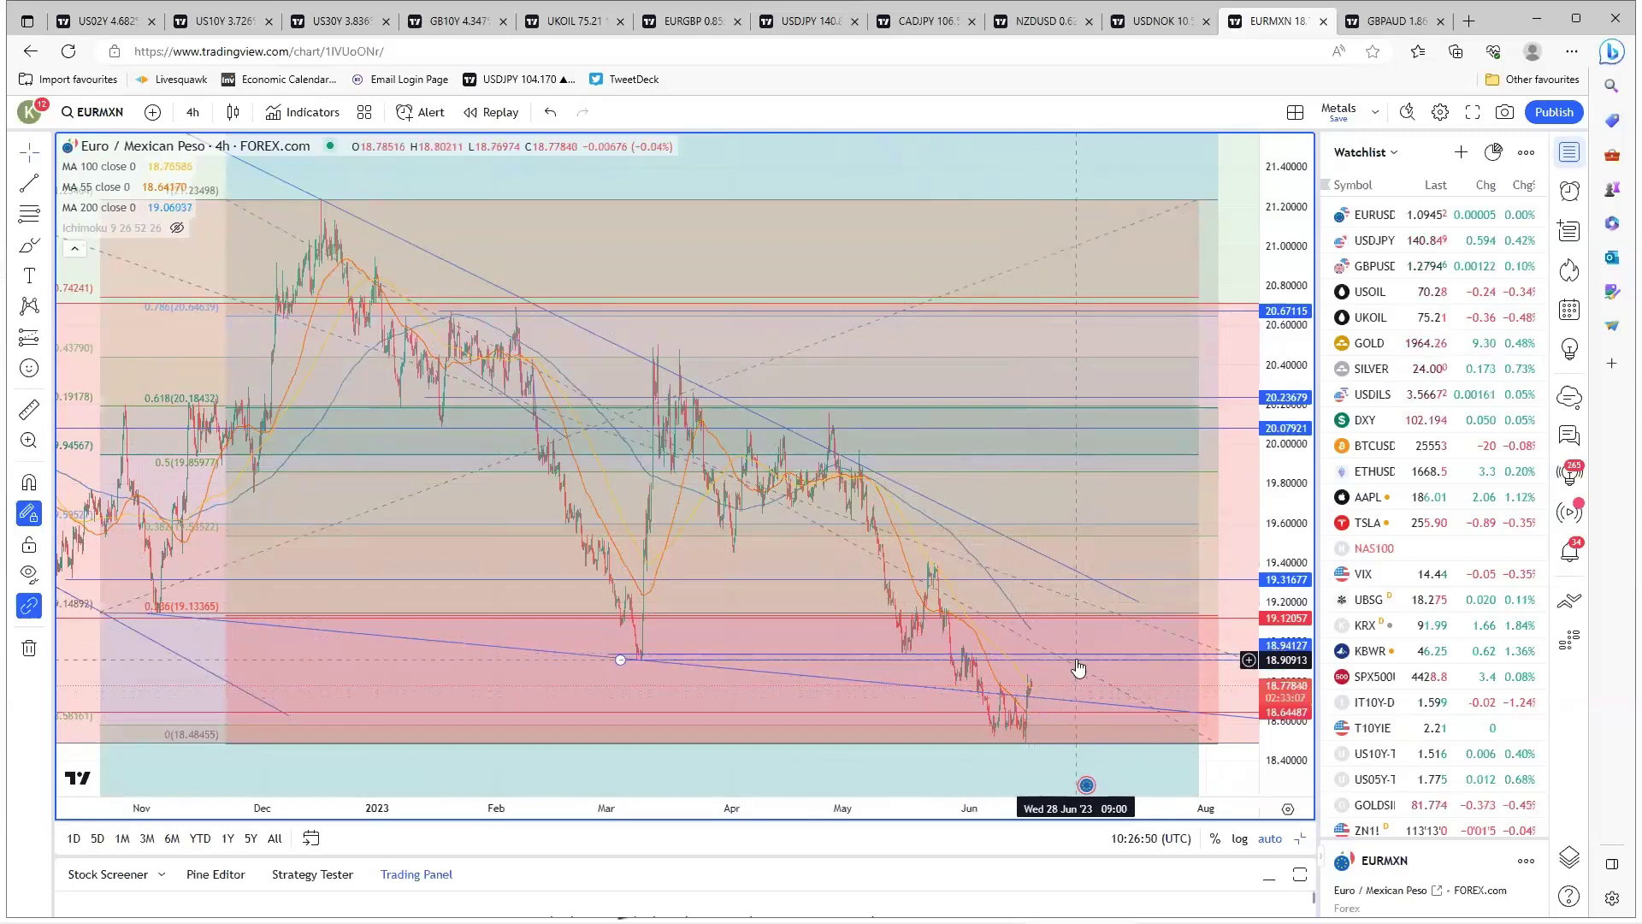
click(1105, 624)
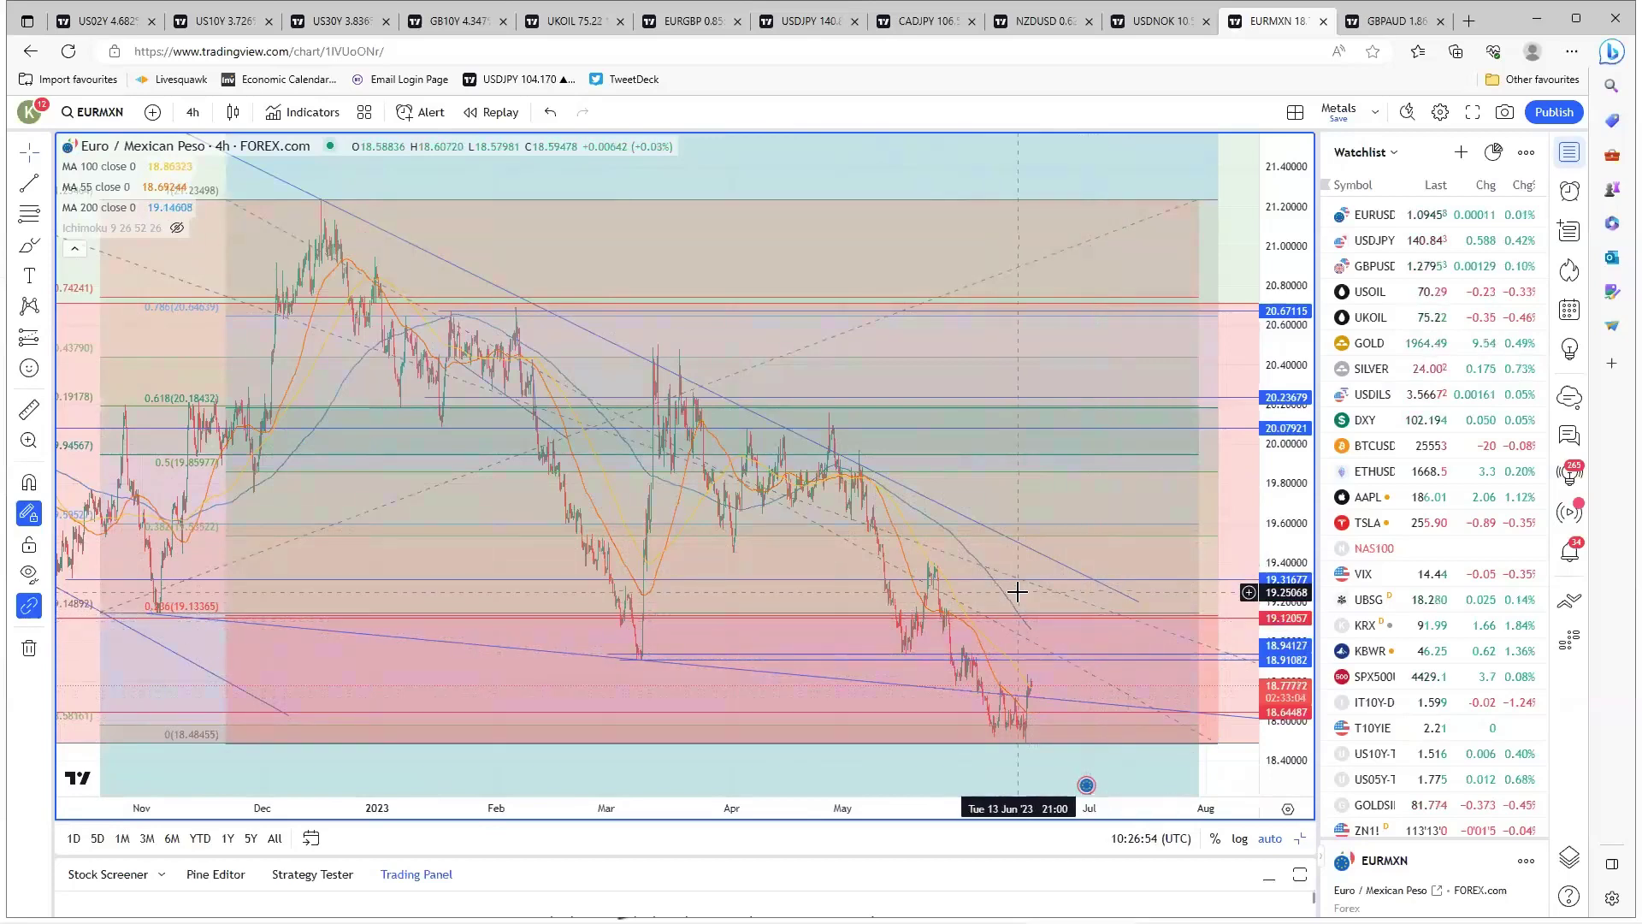
scroll(1017, 592, down, 5)
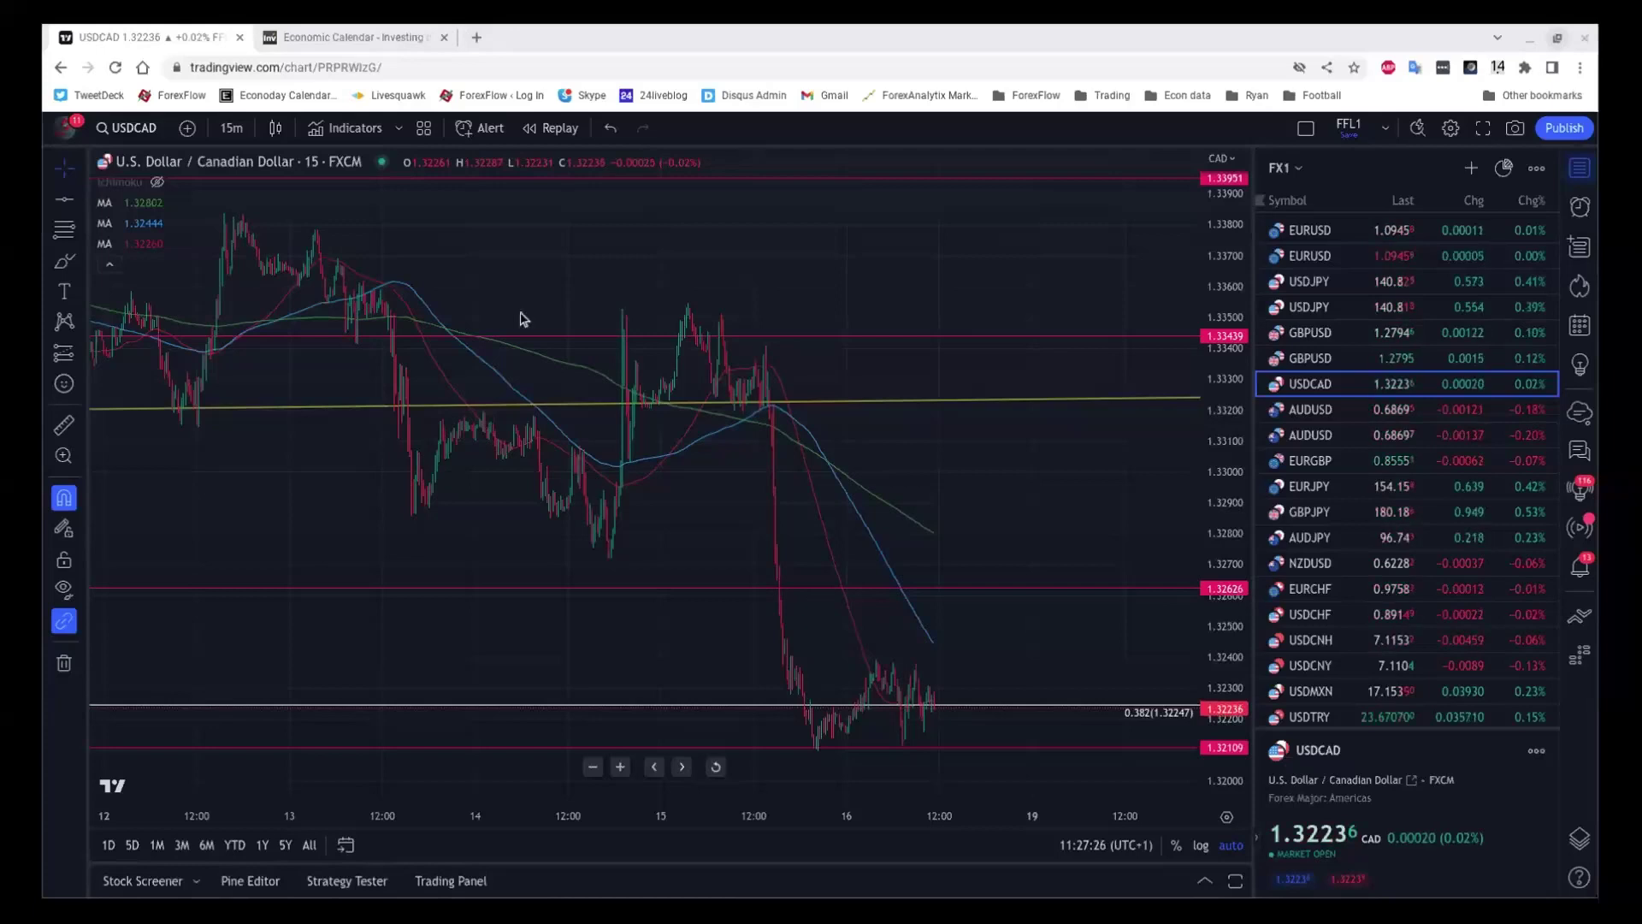
scroll(785, 513, down, 3)
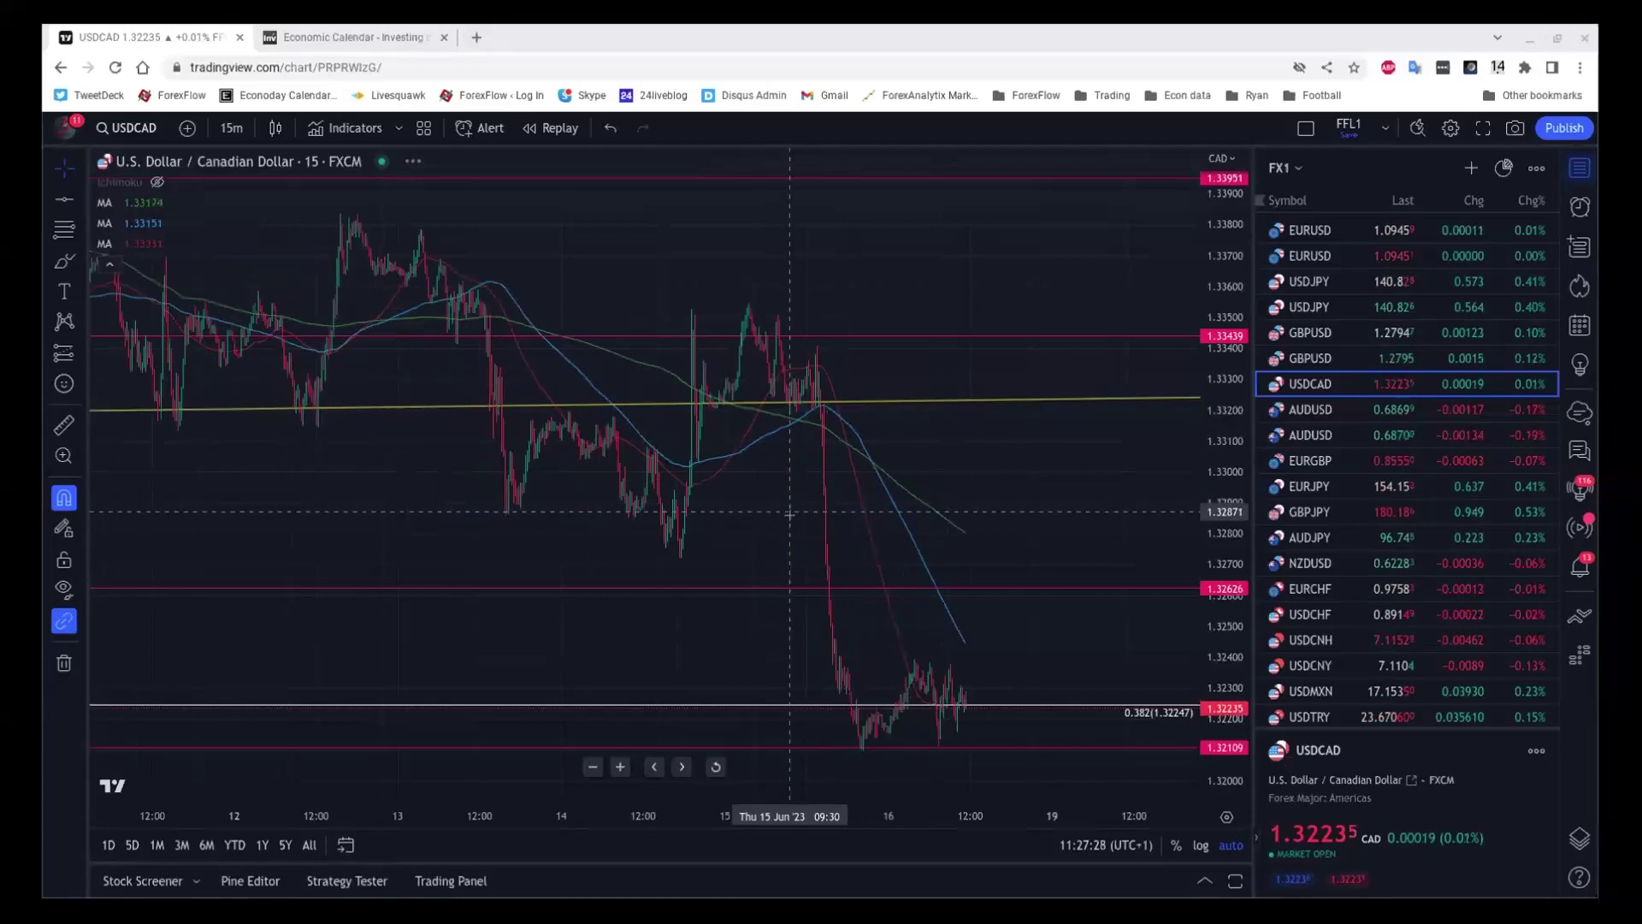
scroll(789, 514, down, 3)
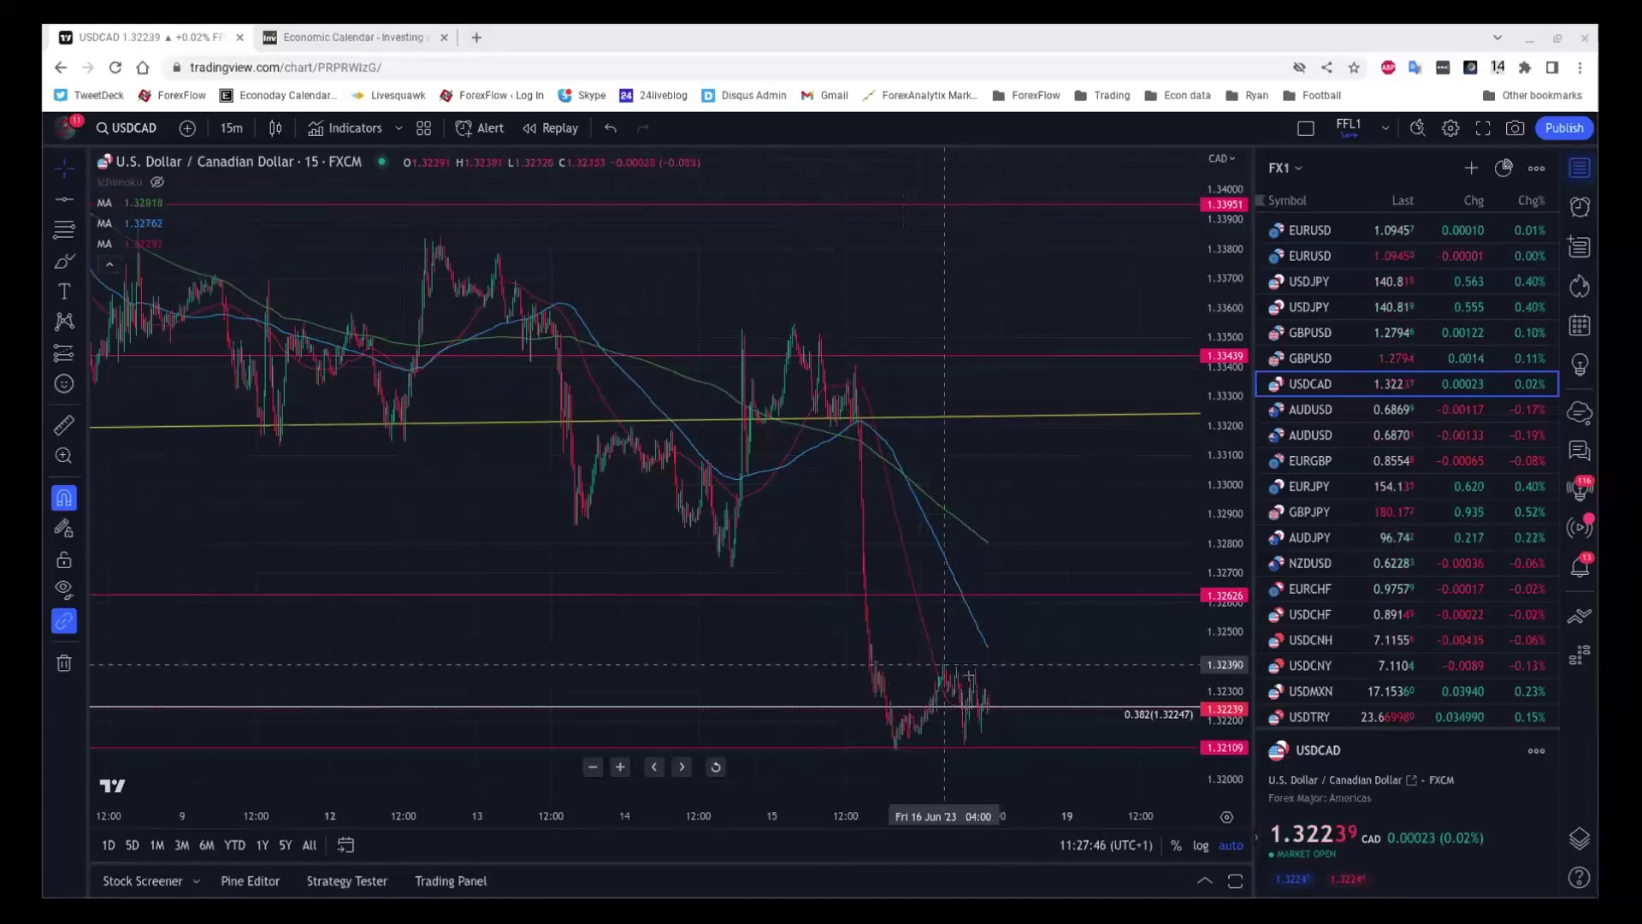
scroll(970, 676, down, 3)
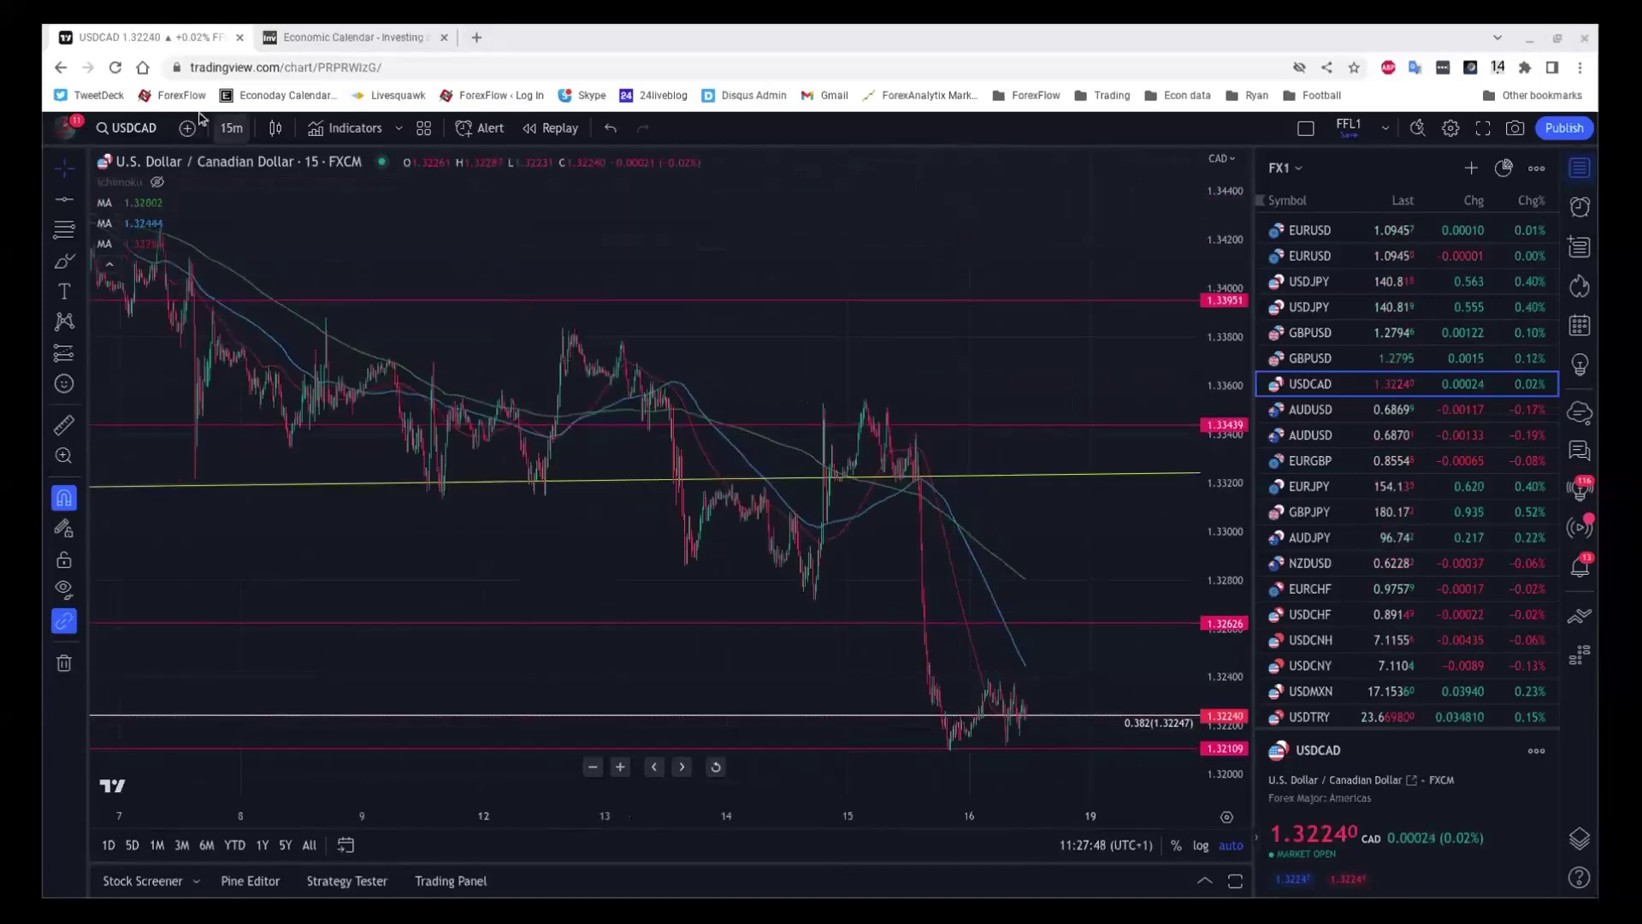
click(231, 127)
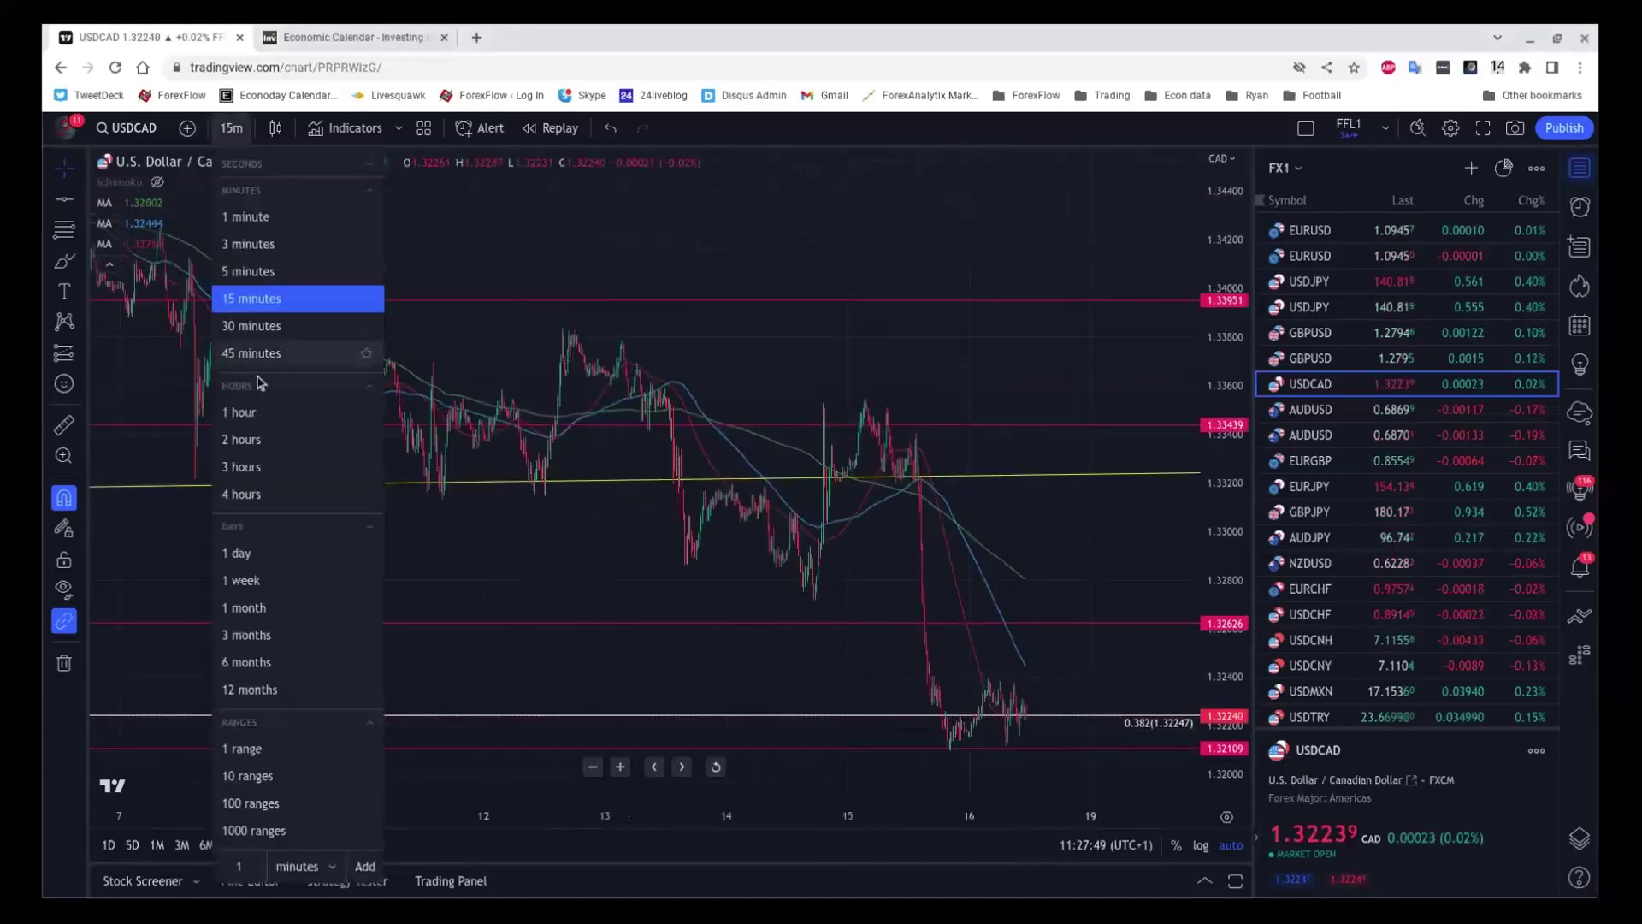
click(237, 553)
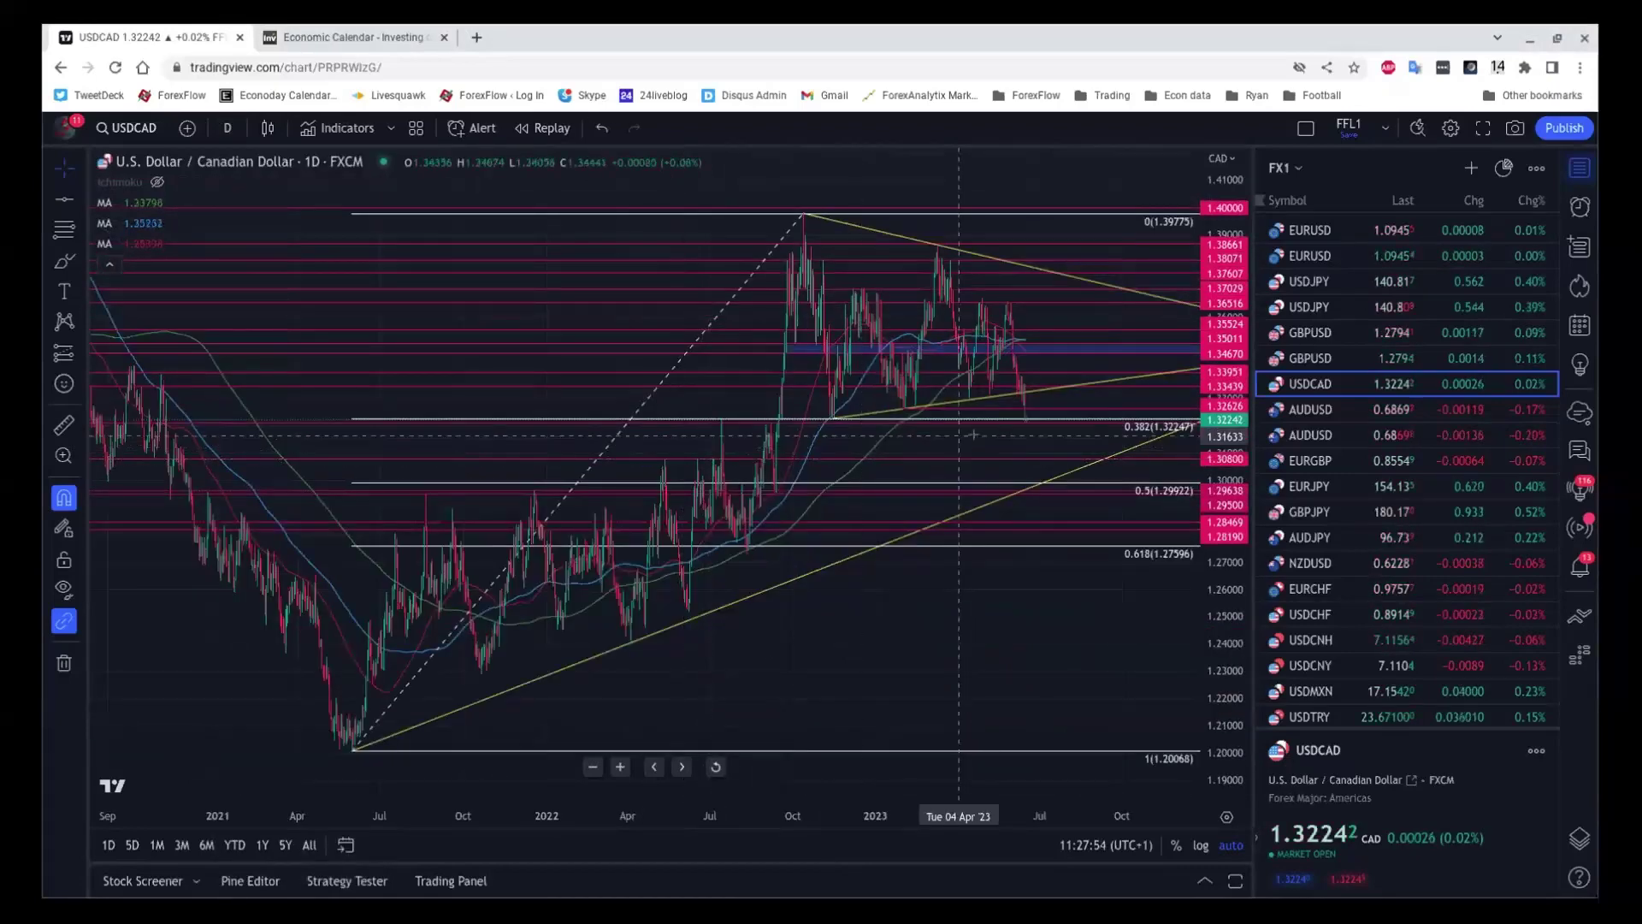
click(226, 127)
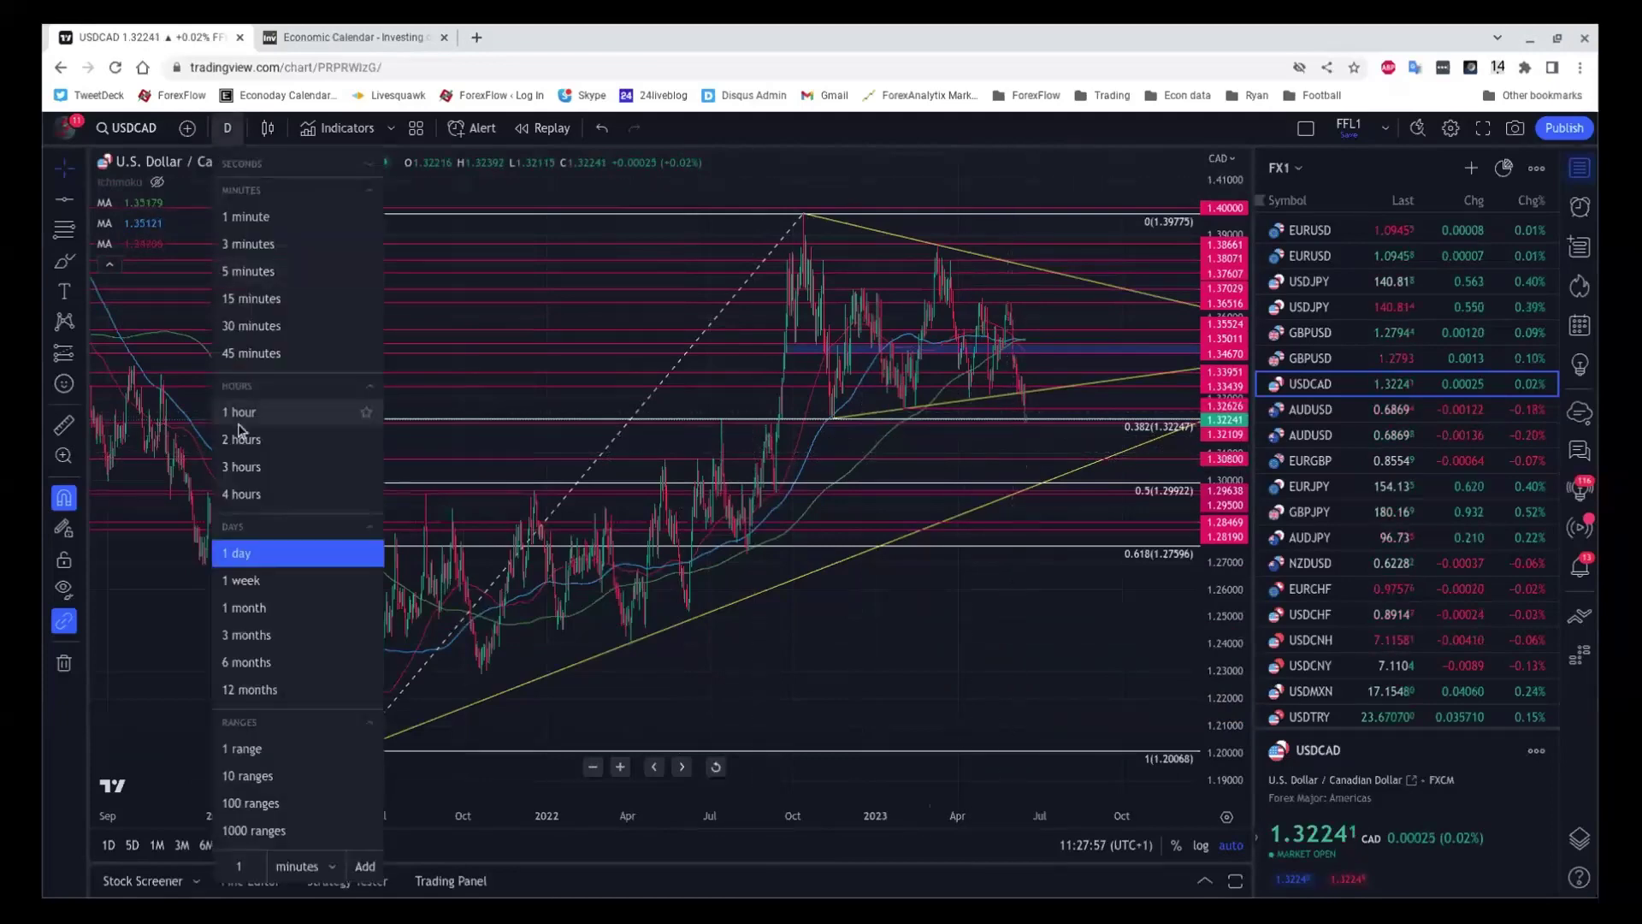
click(257, 299)
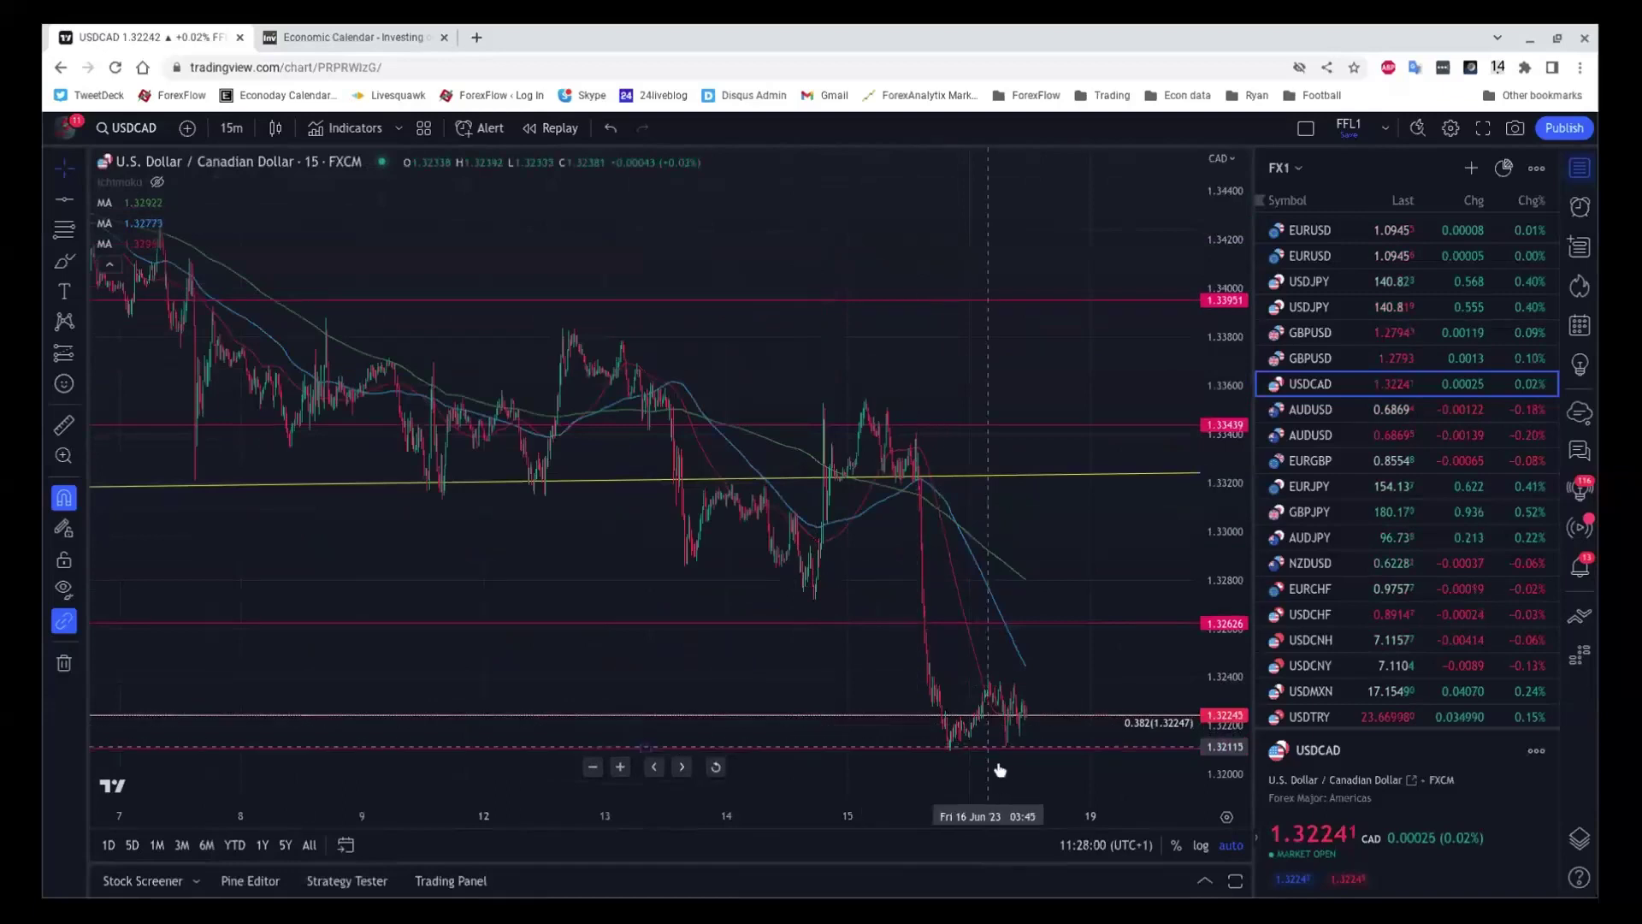
- Bring up GBPUSD, then EURGBP, from the watchlist on the 15-minute chart
click(1310, 333)
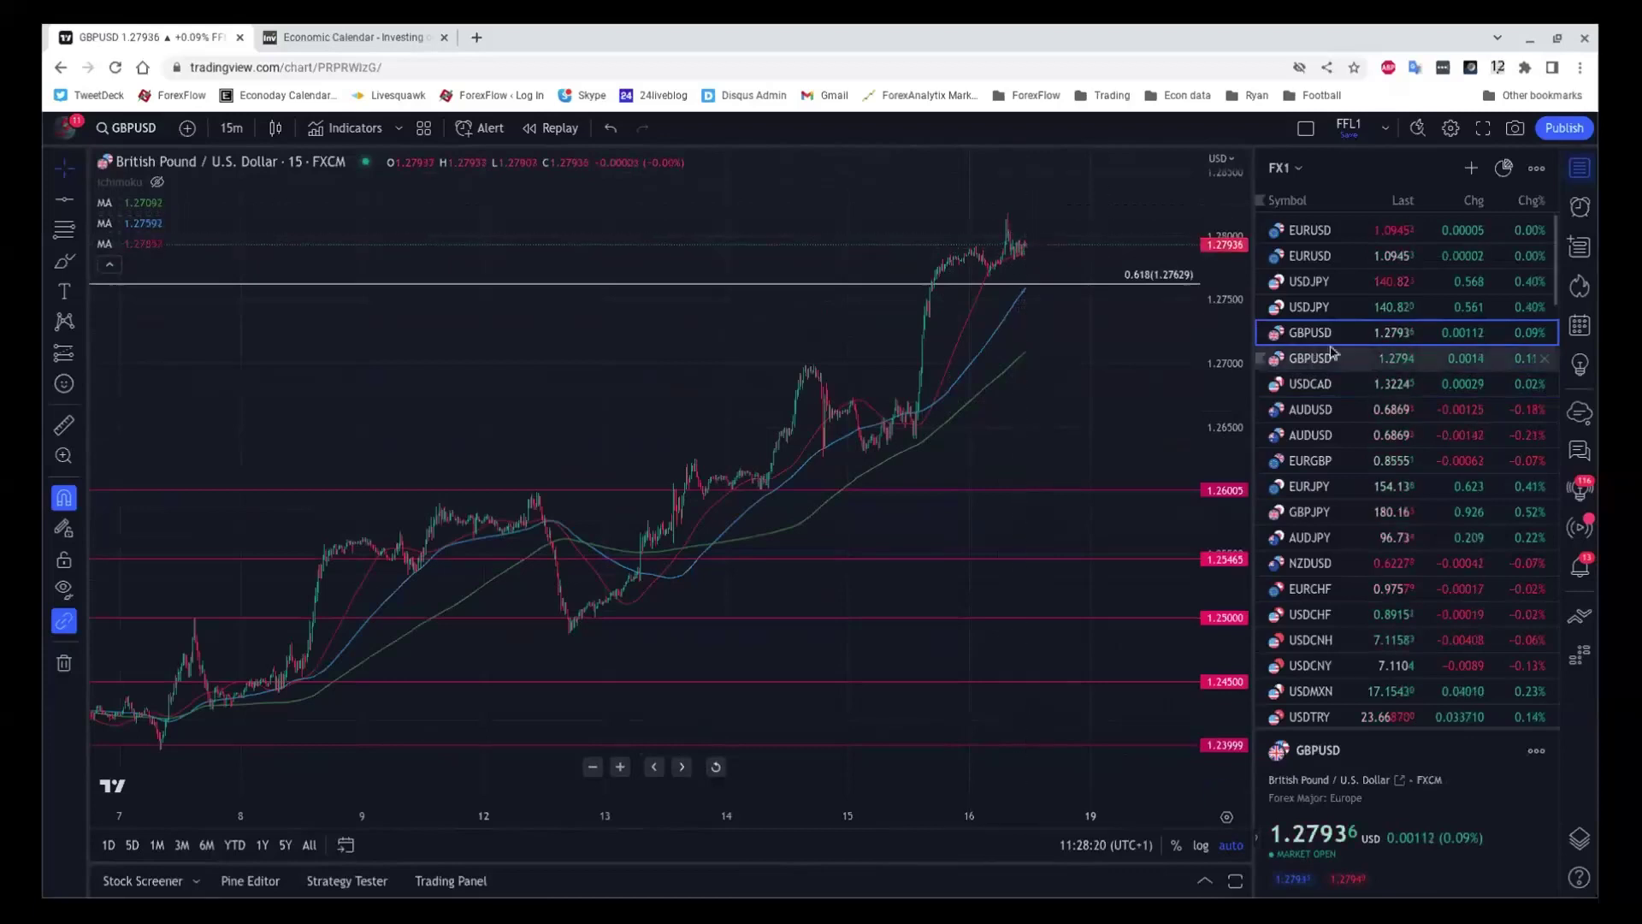
click(1352, 462)
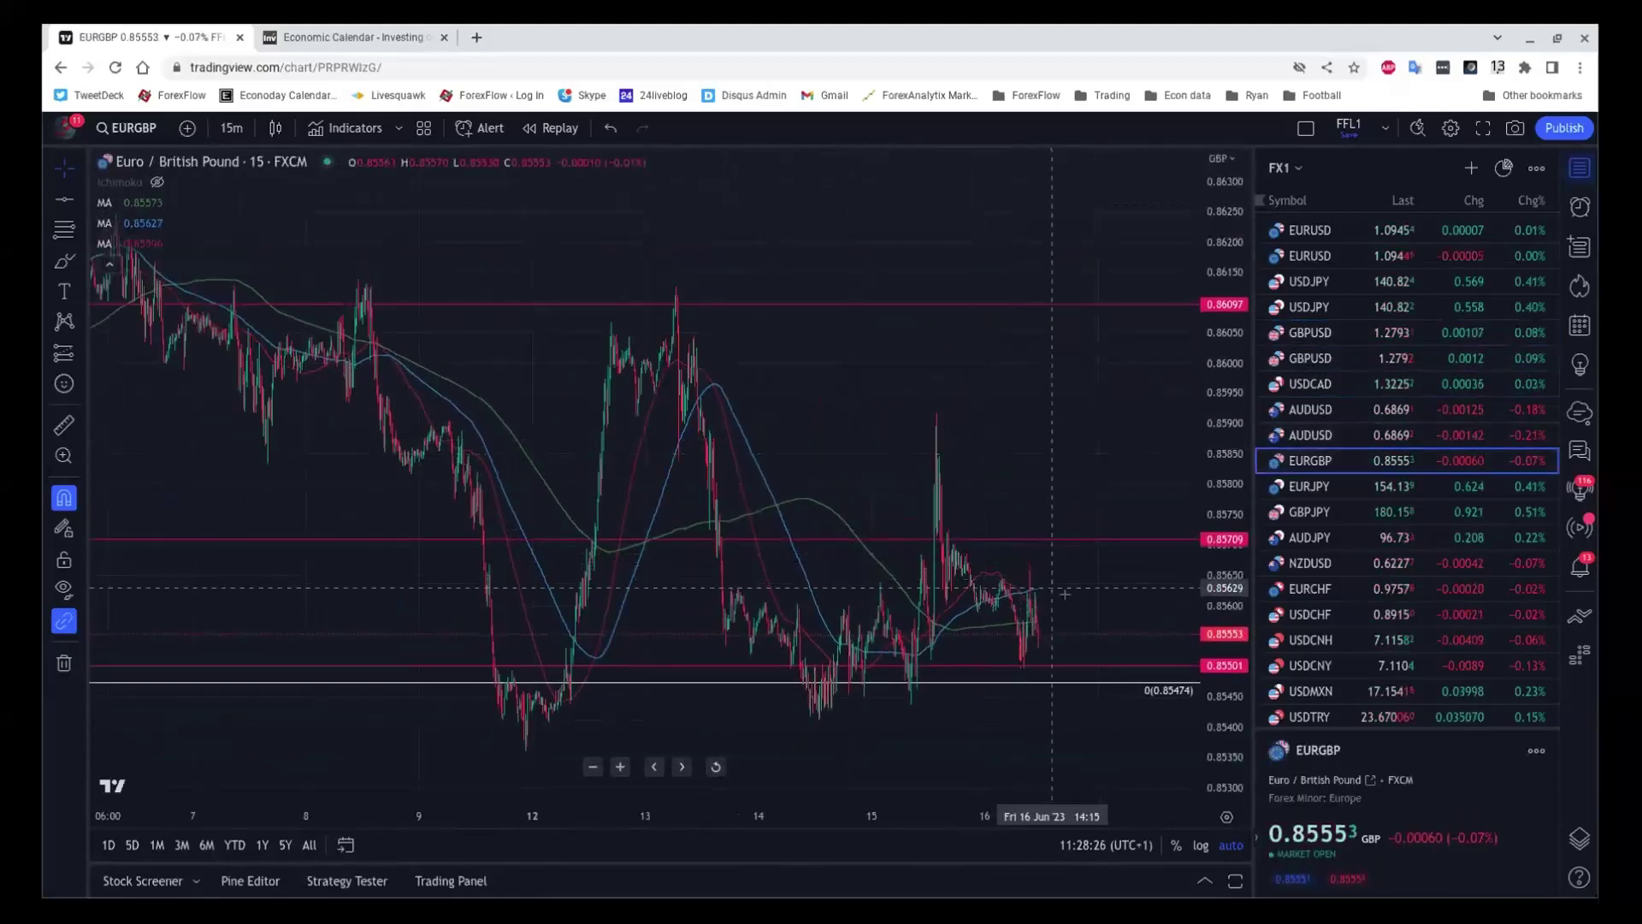
- Switch EURGBP to the 1-day timeframe and zoom to show its trendline back to 2021
scroll(1065, 593, down, 3)
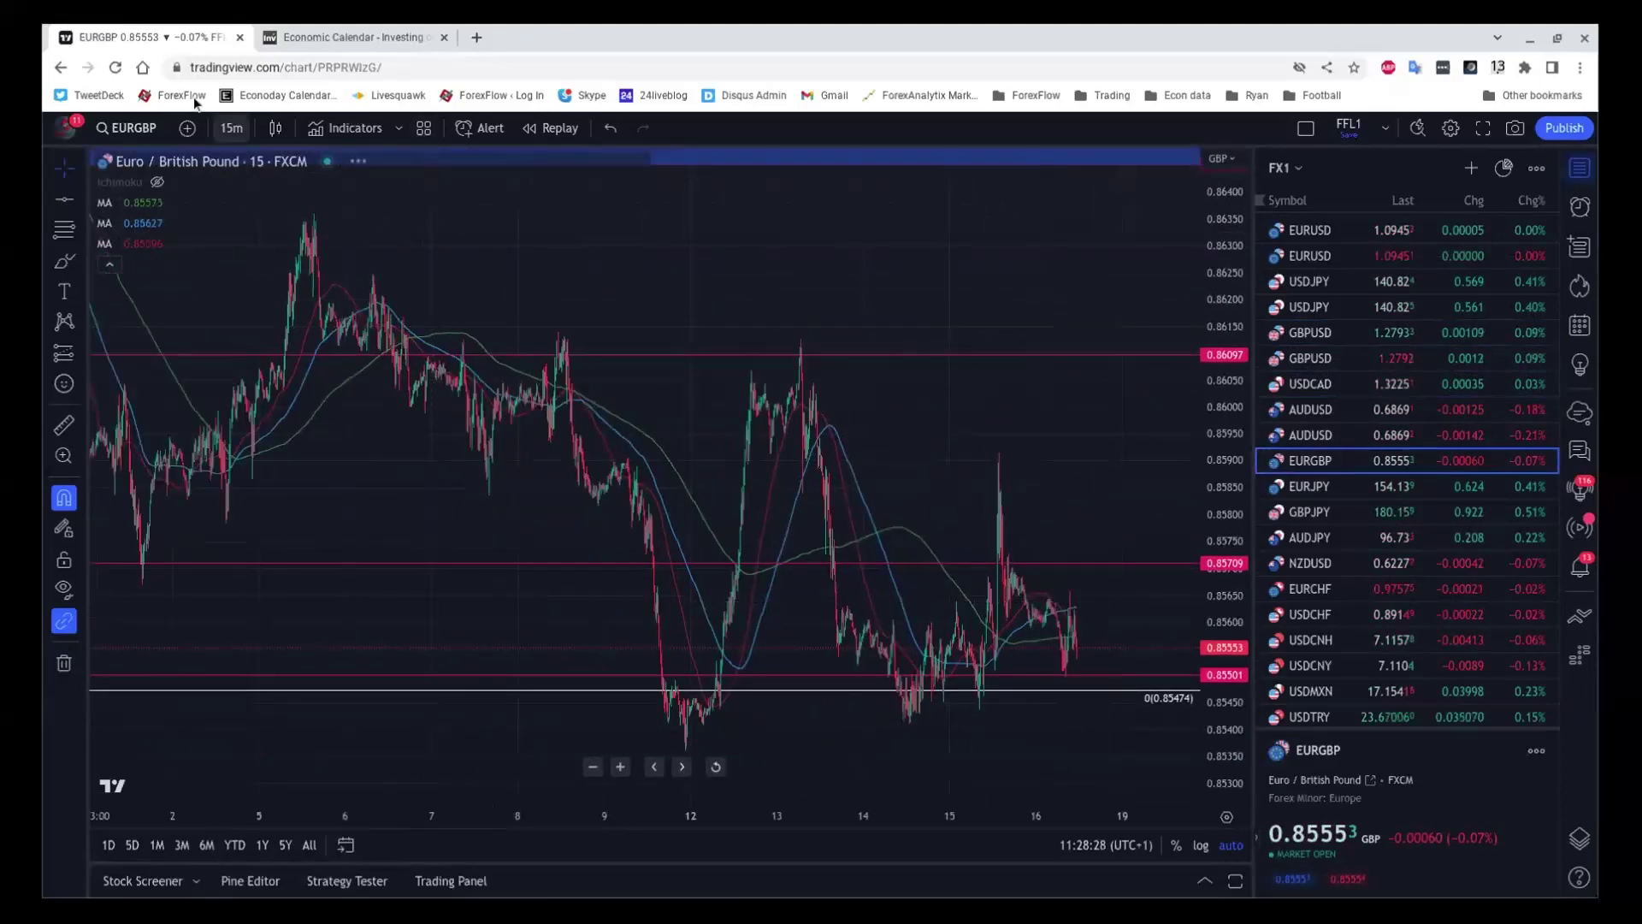
click(231, 127)
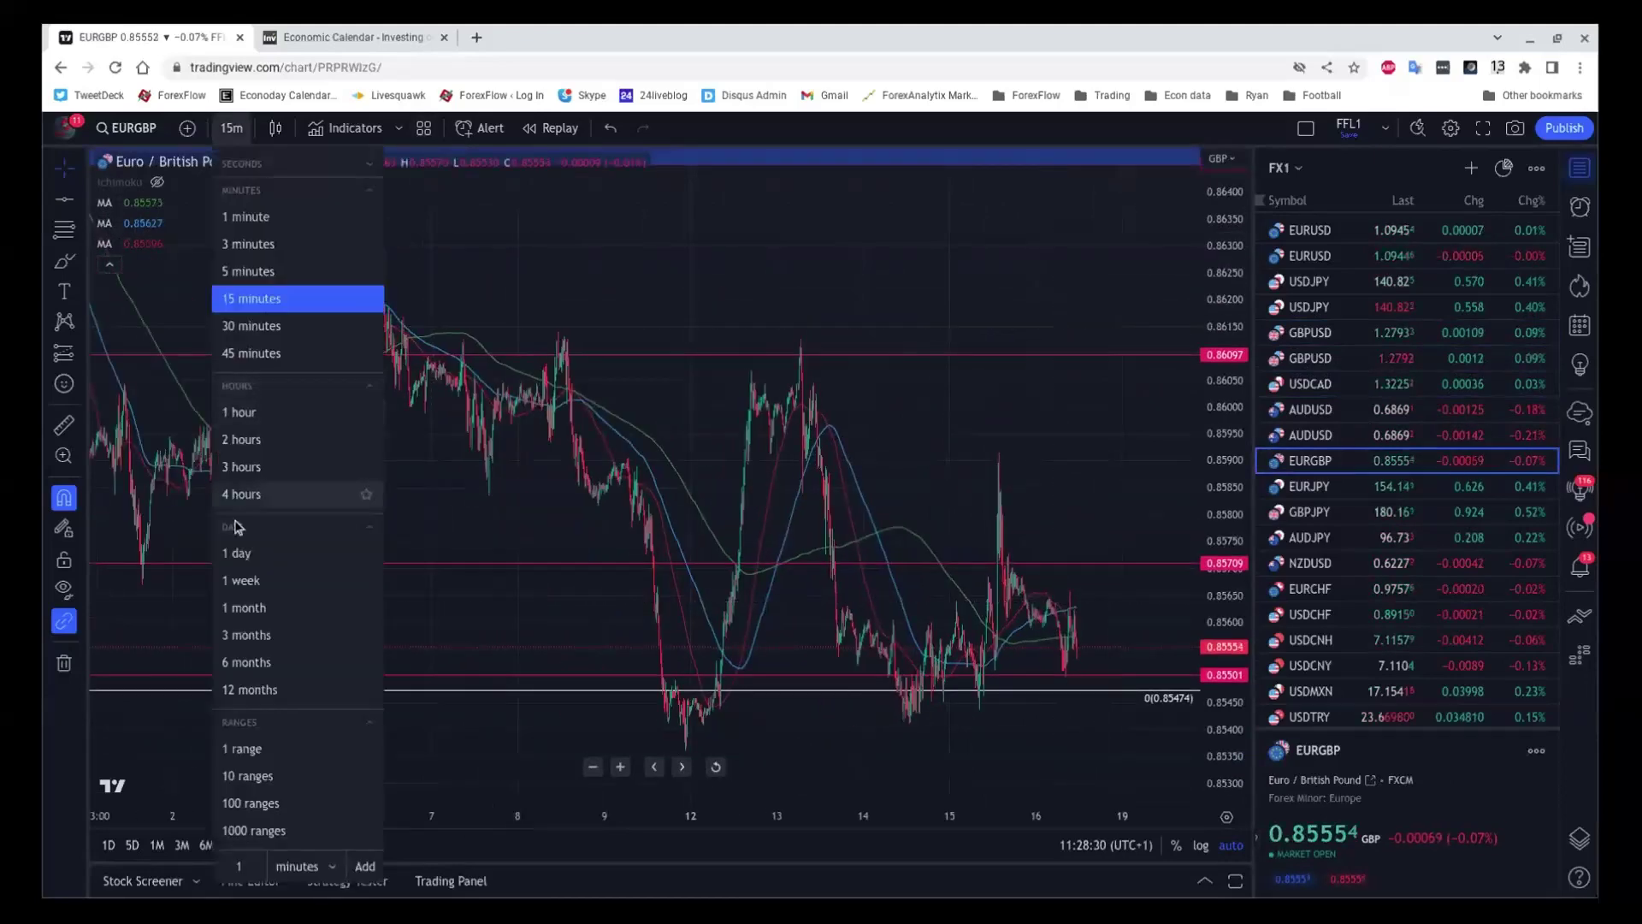
click(322, 553)
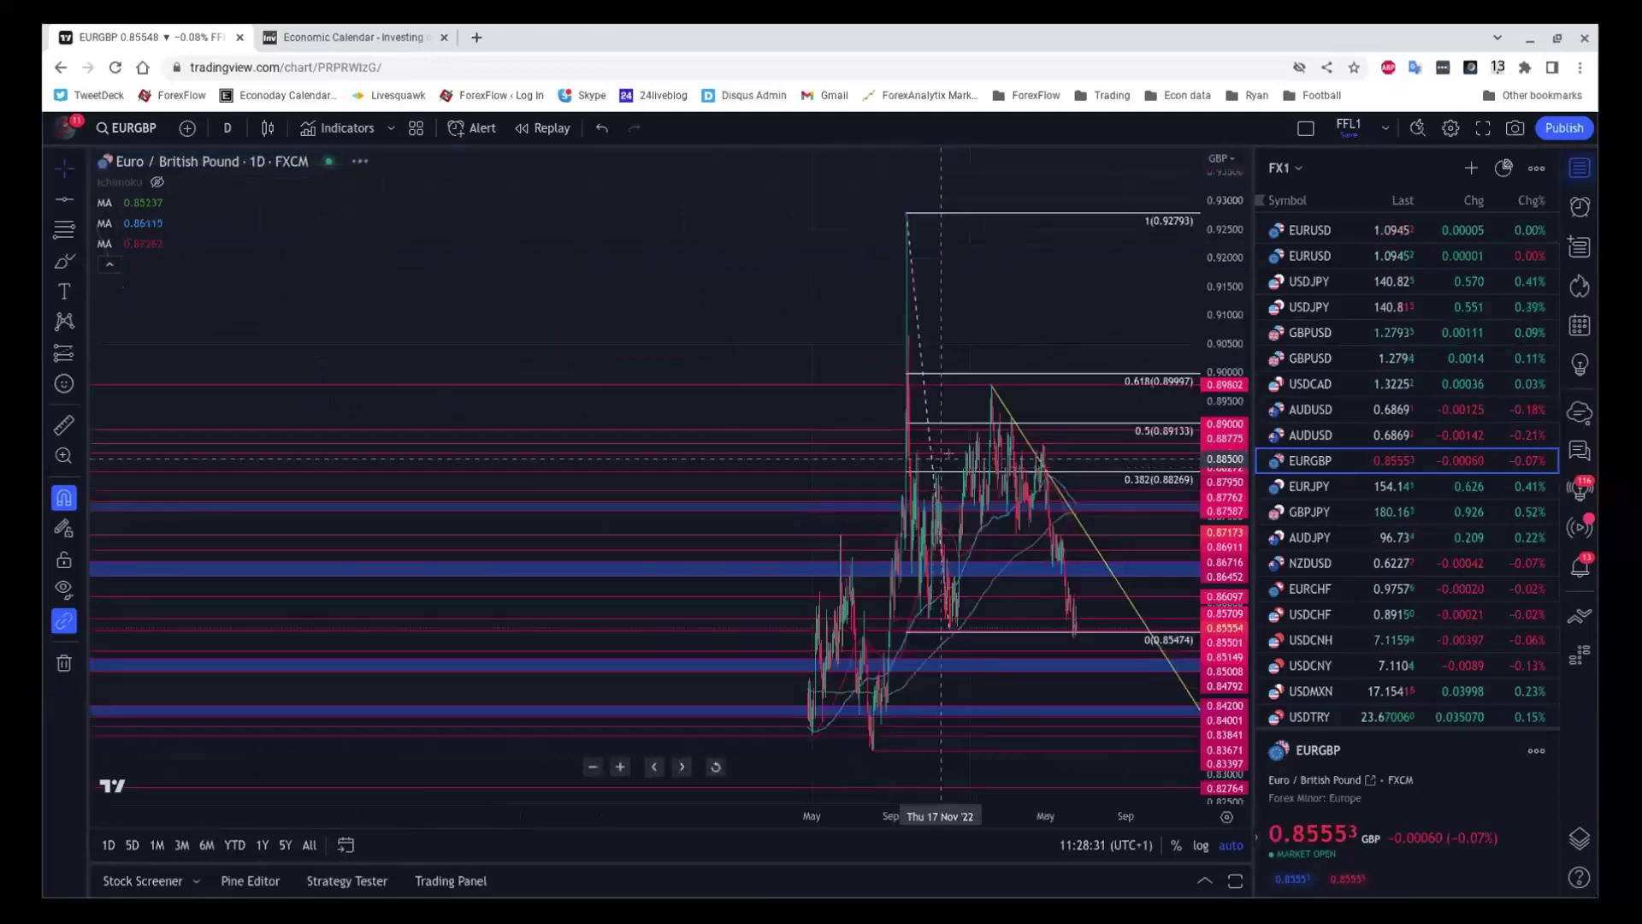
scroll(981, 494, up, 5)
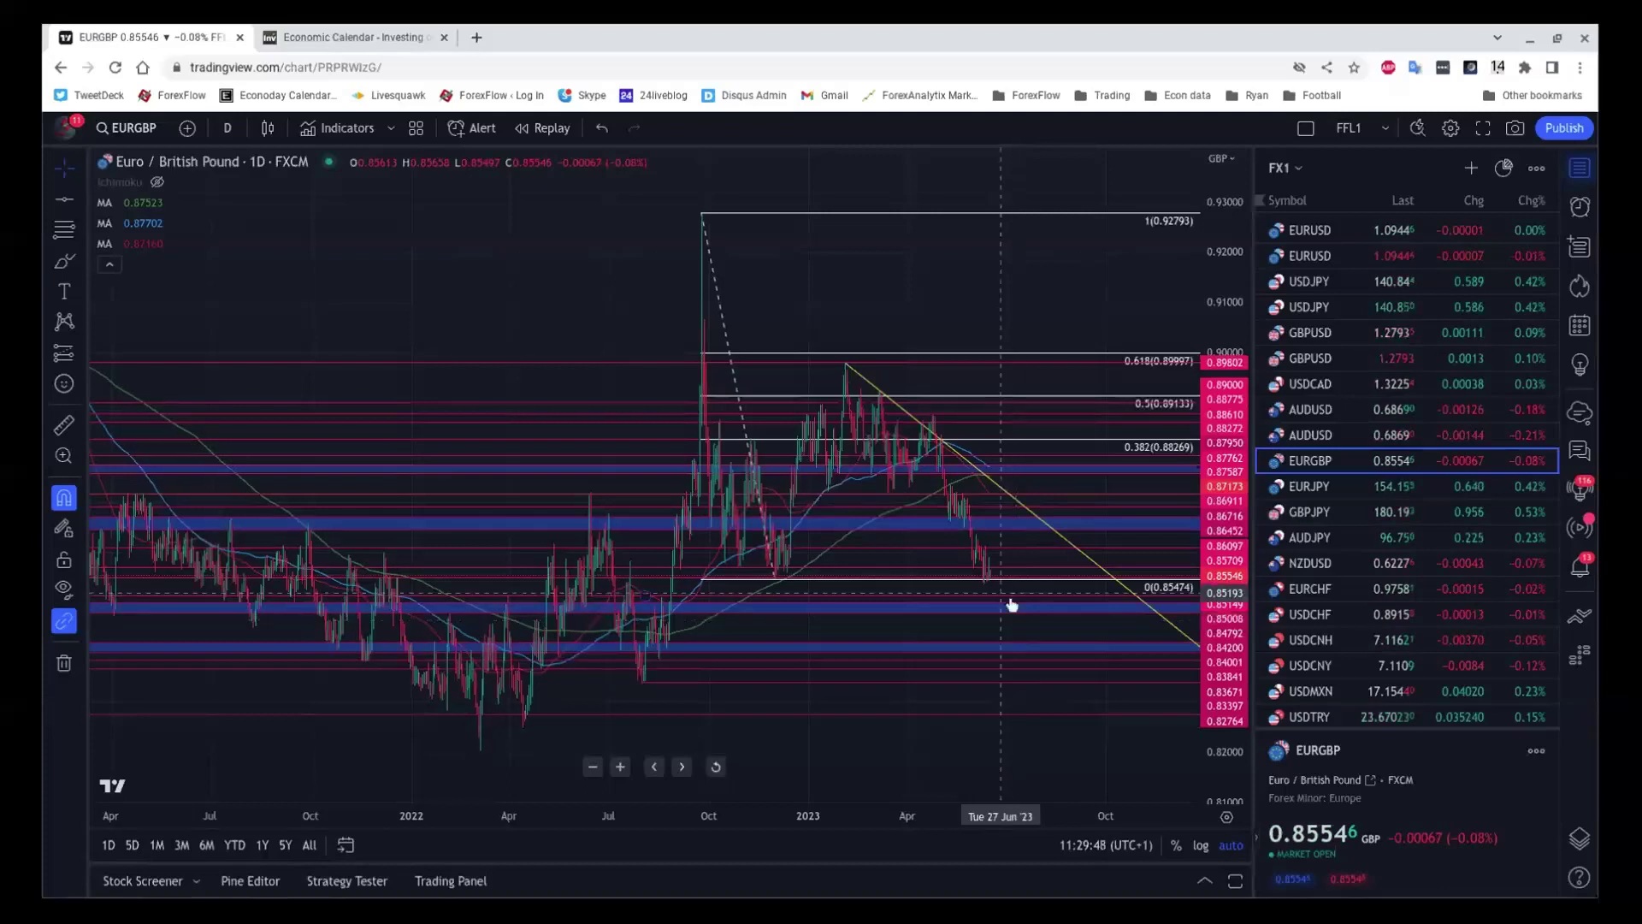
scroll(1012, 605, down, 1)
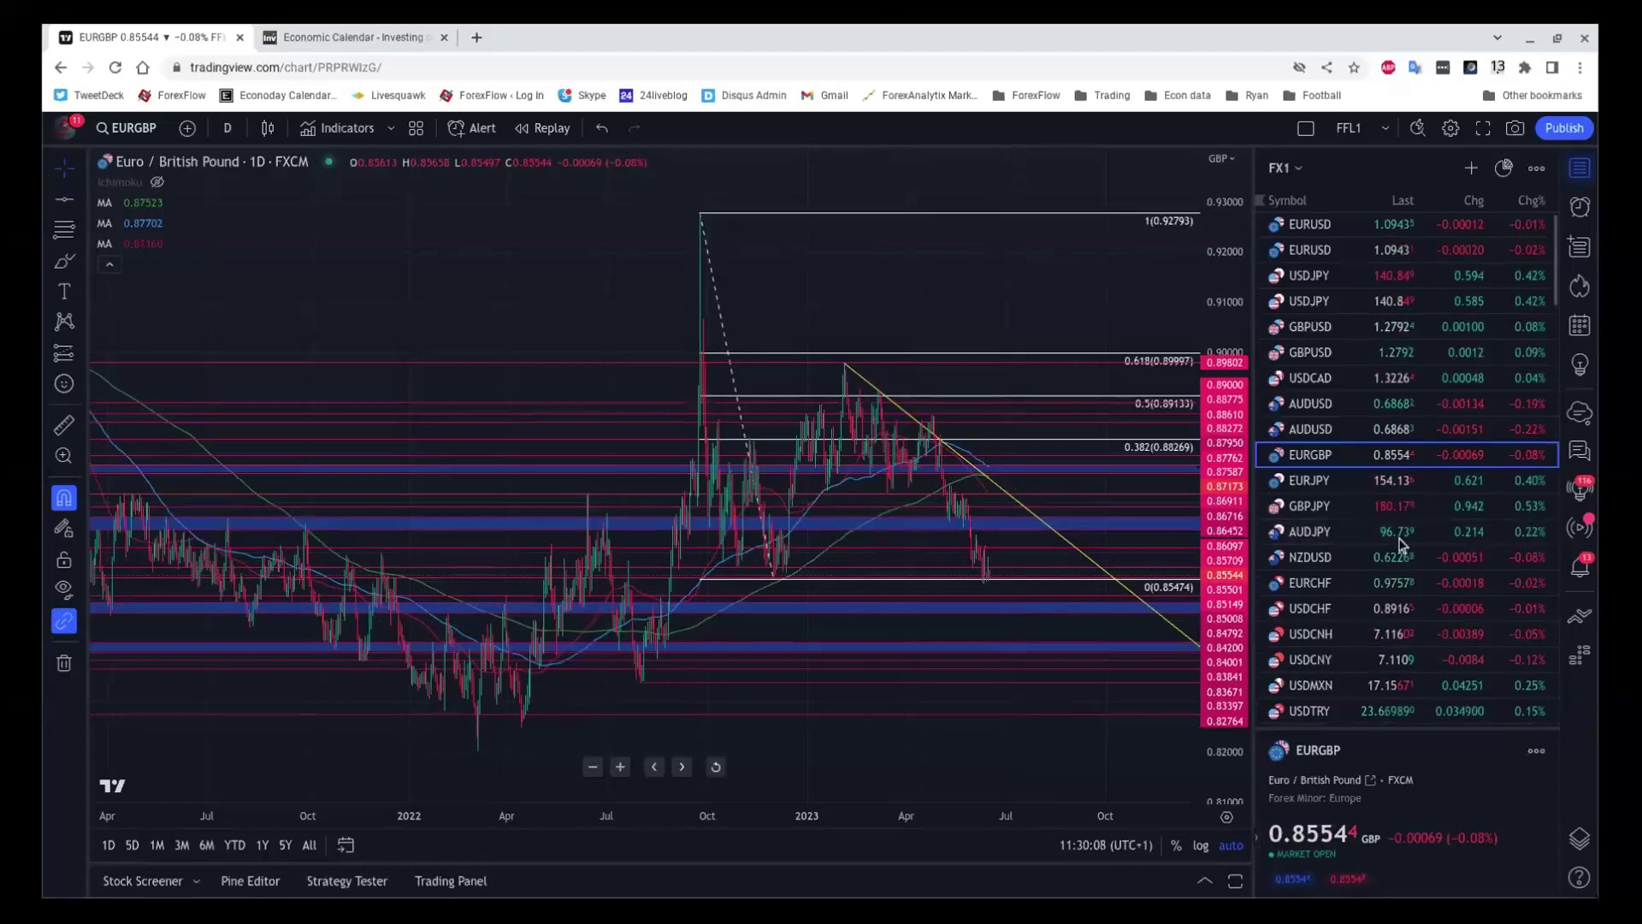
scroll(1394, 532, down, 5)
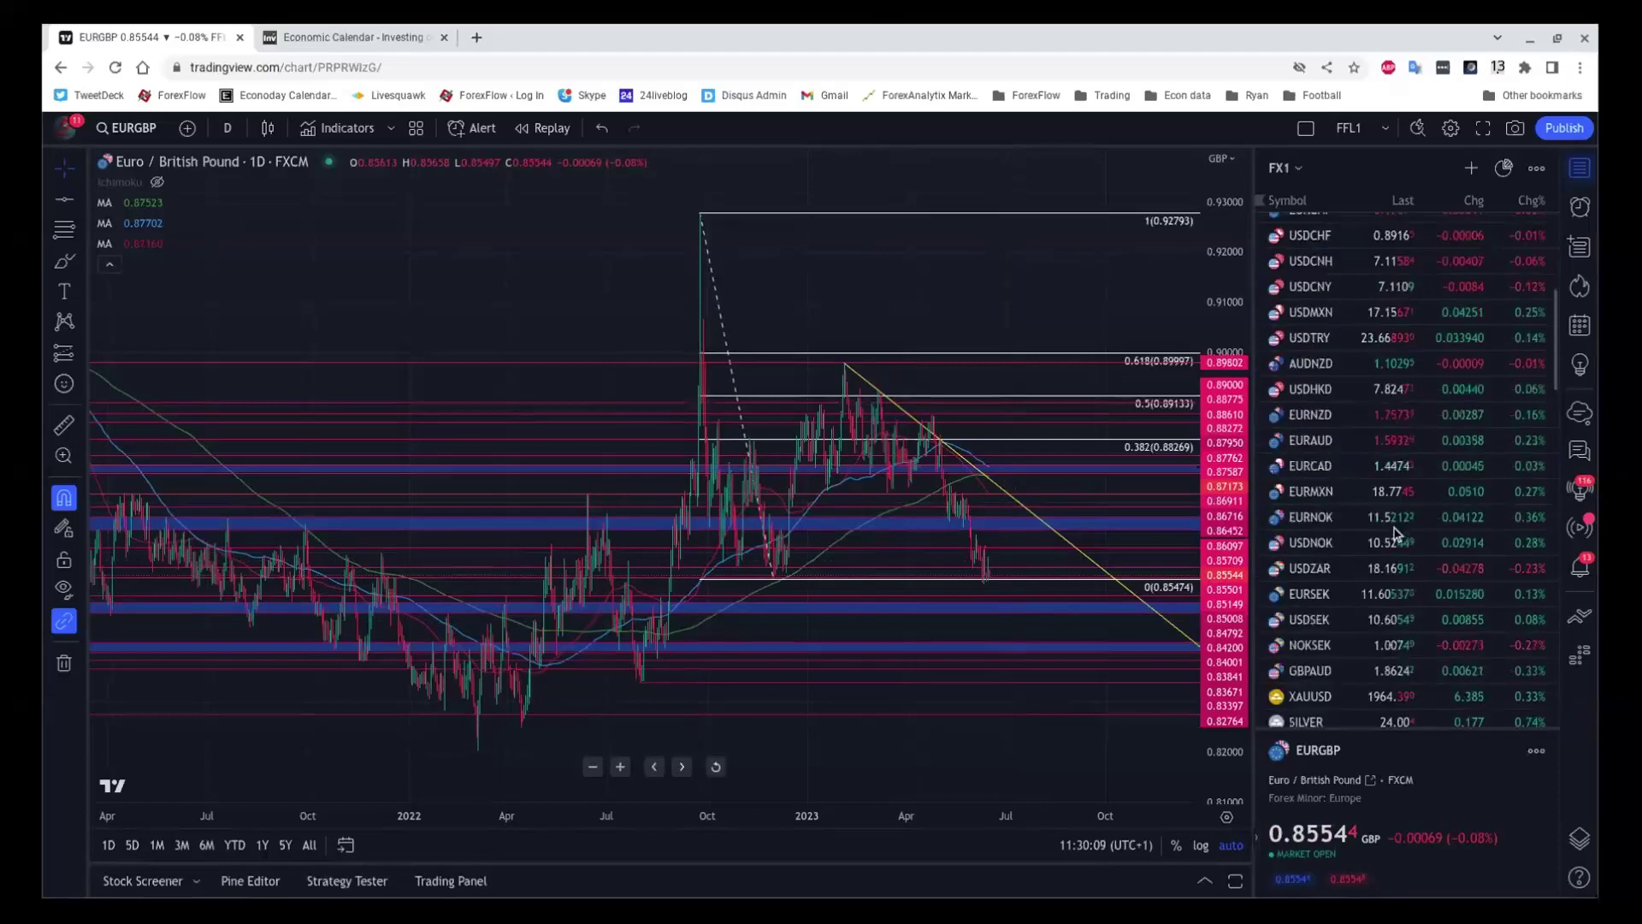
scroll(1394, 532, down, 5)
- Load US10Y from the watchlist on 15-minute bars and zoom out to late May–mid June
click(1351, 464)
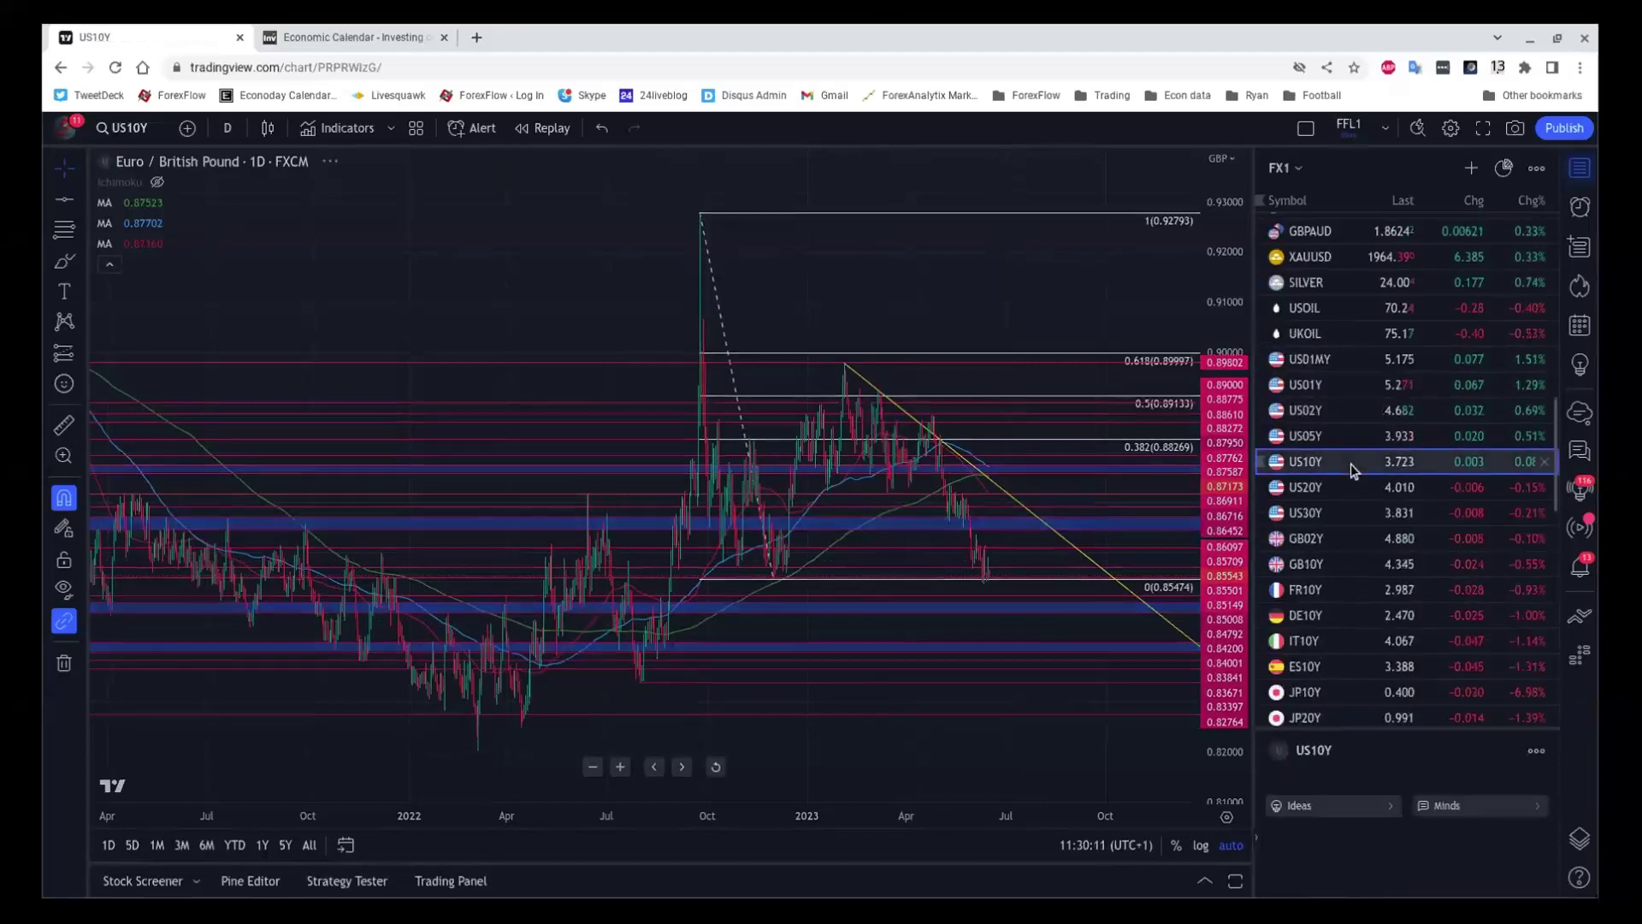
click(226, 127)
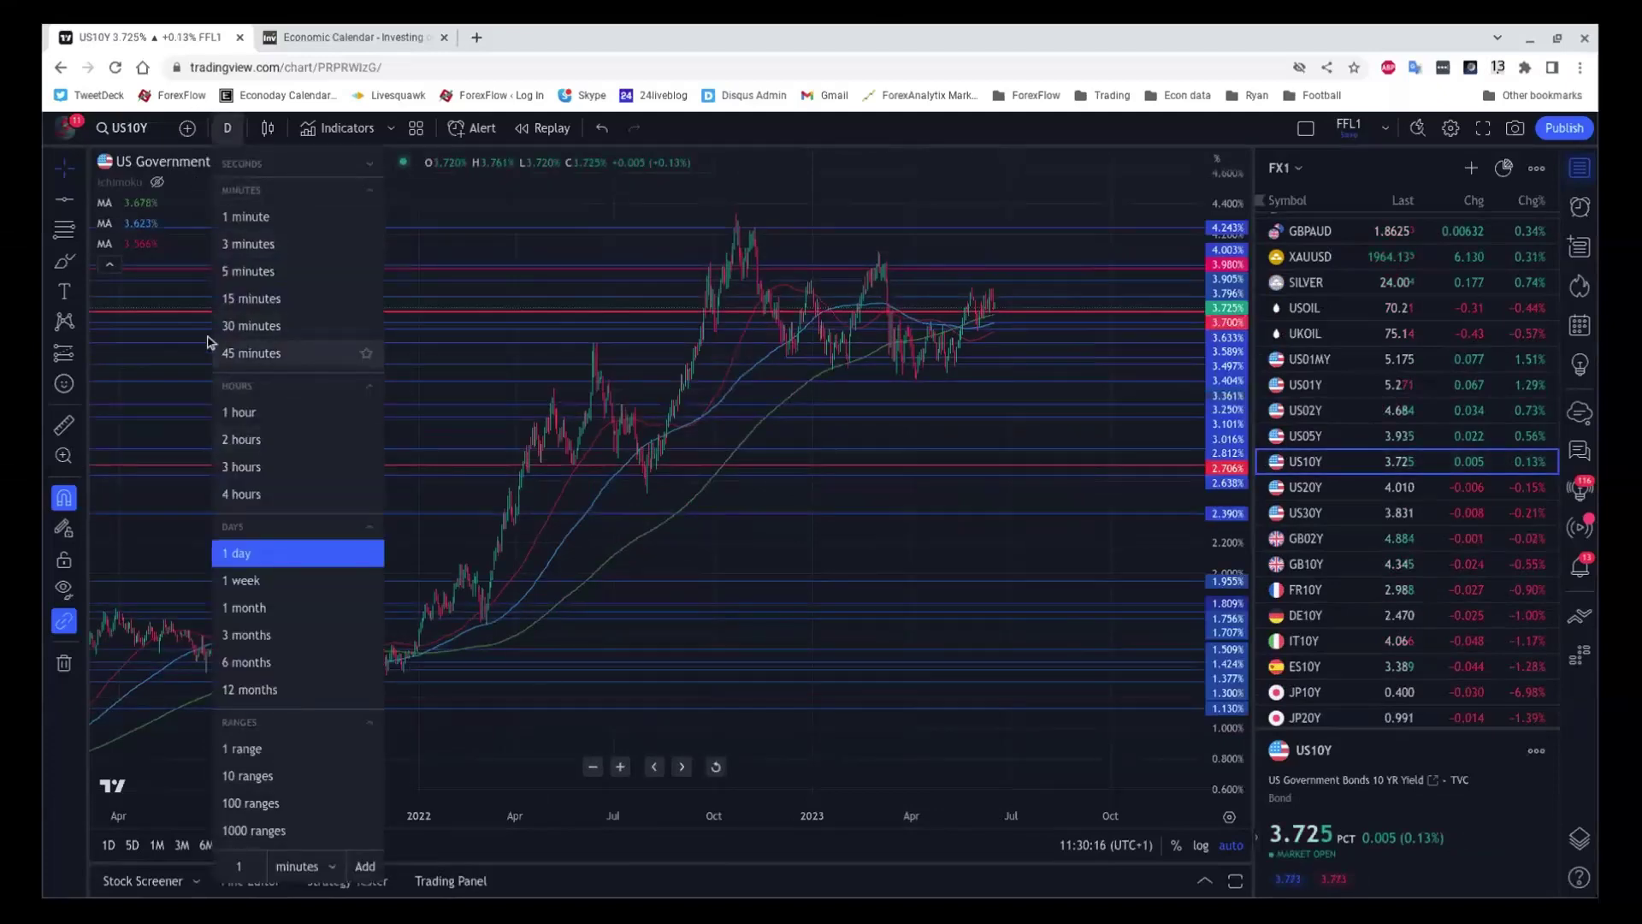
click(251, 298)
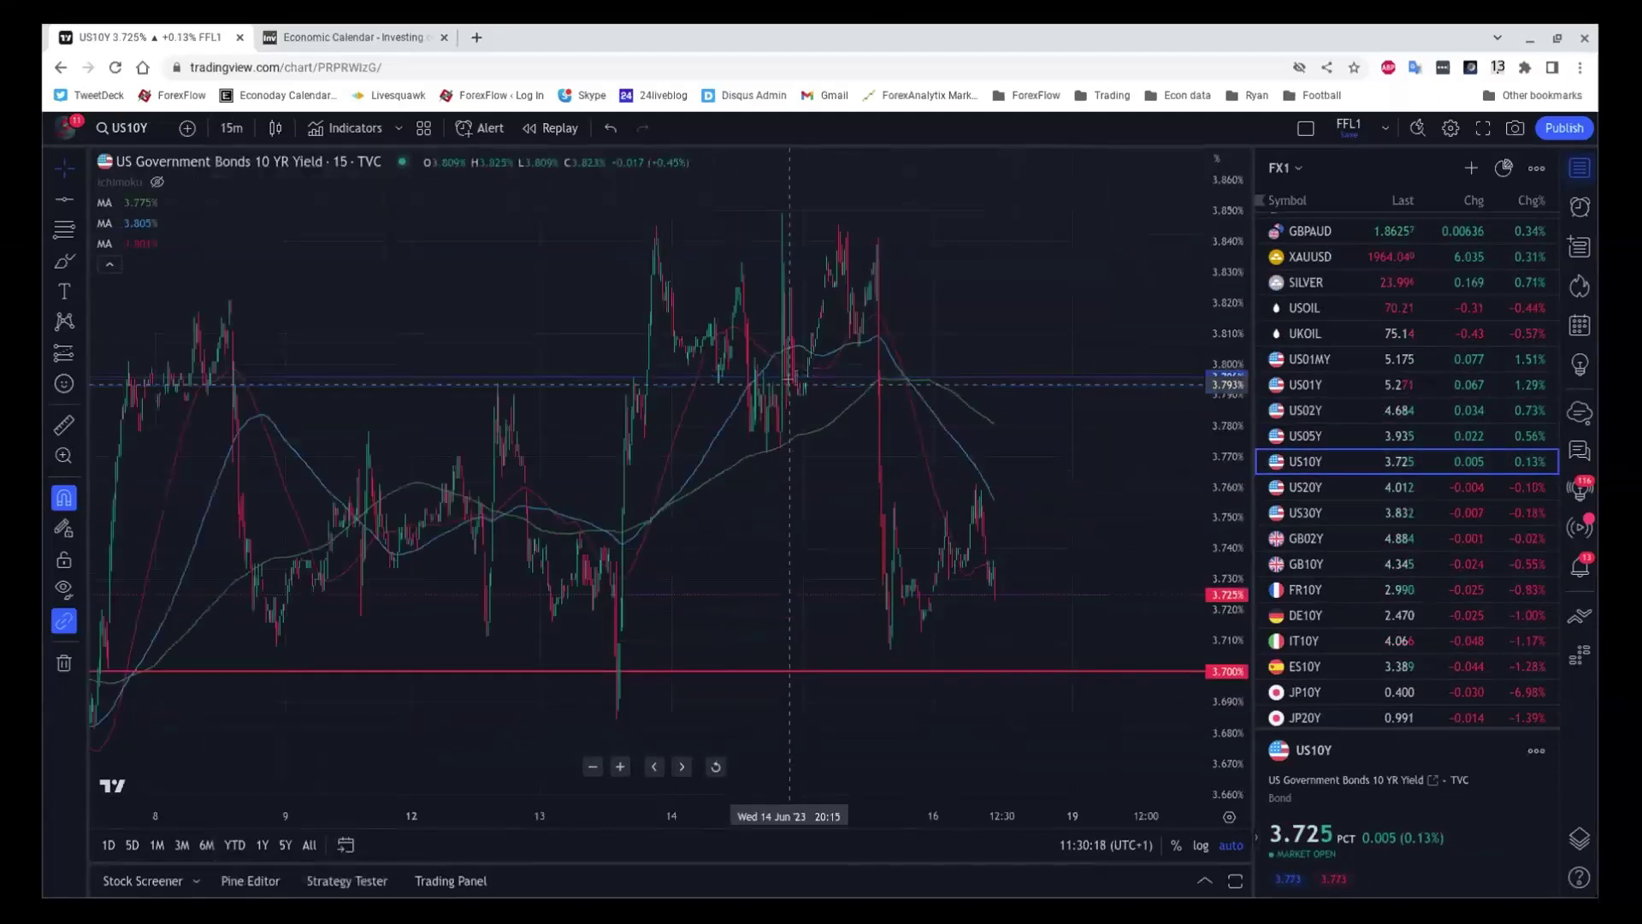
scroll(992, 411, down, 3)
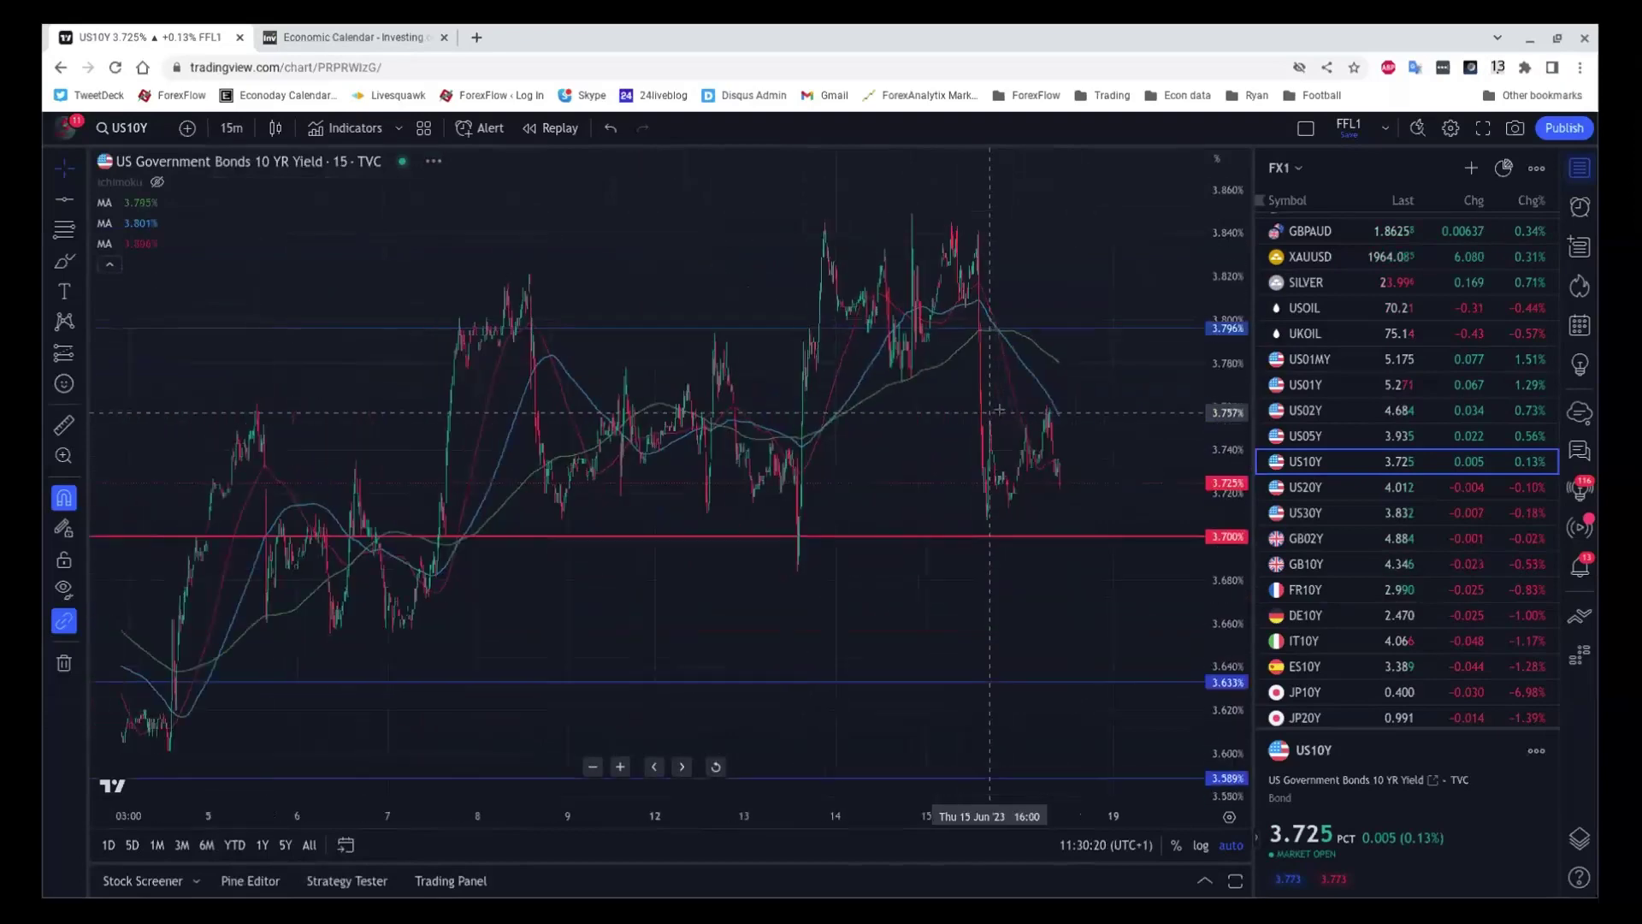
scroll(999, 411, down, 3)
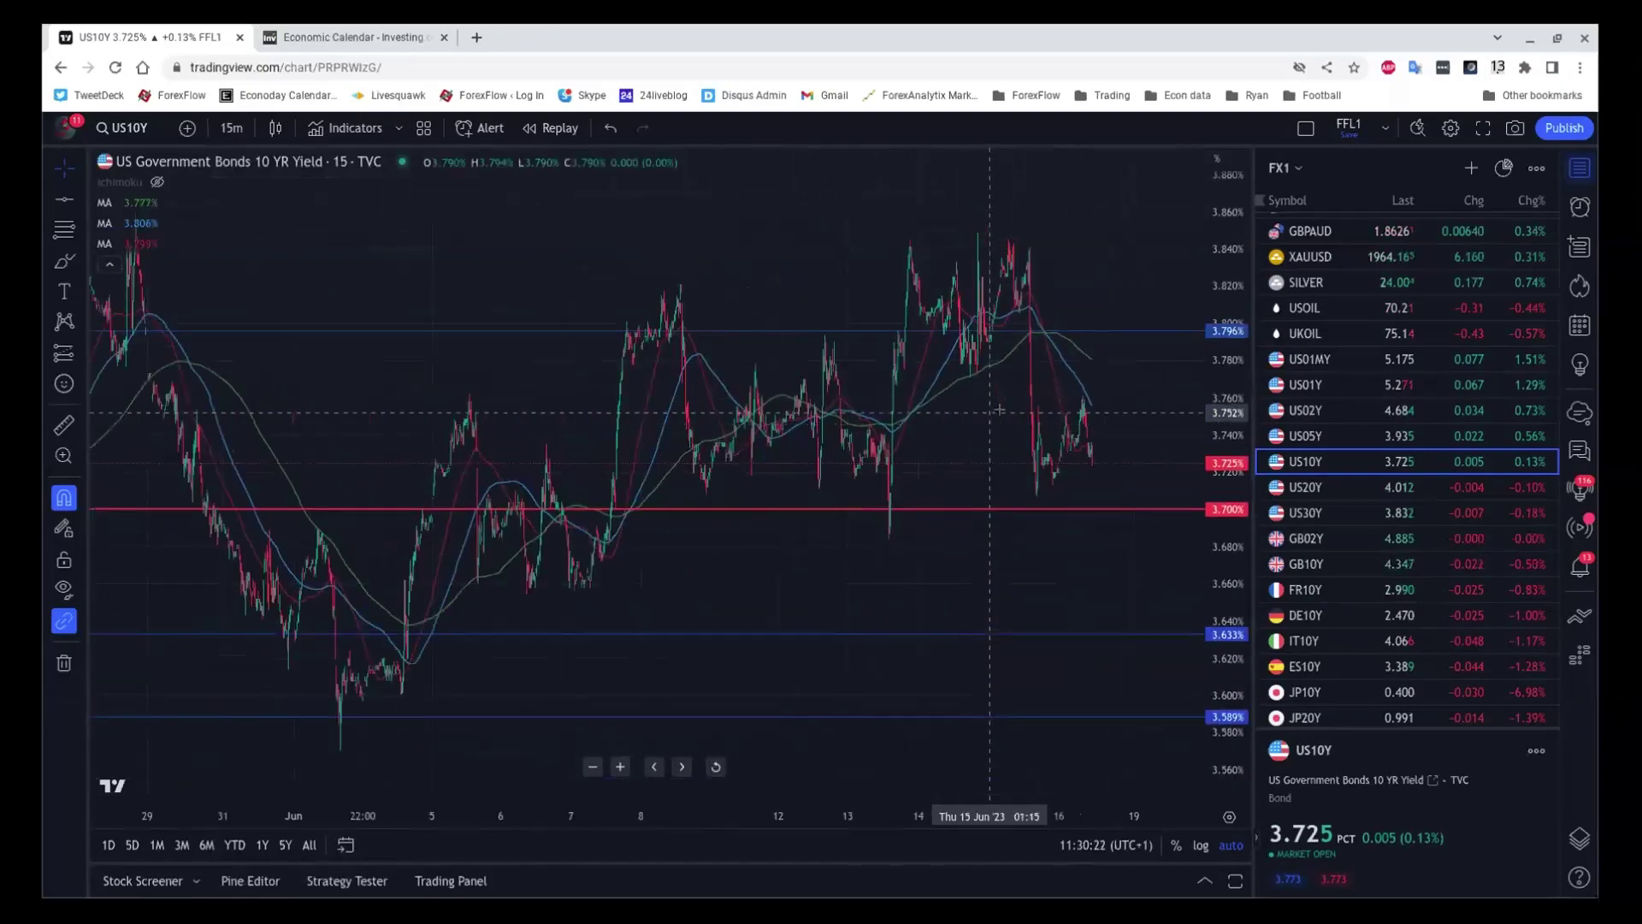